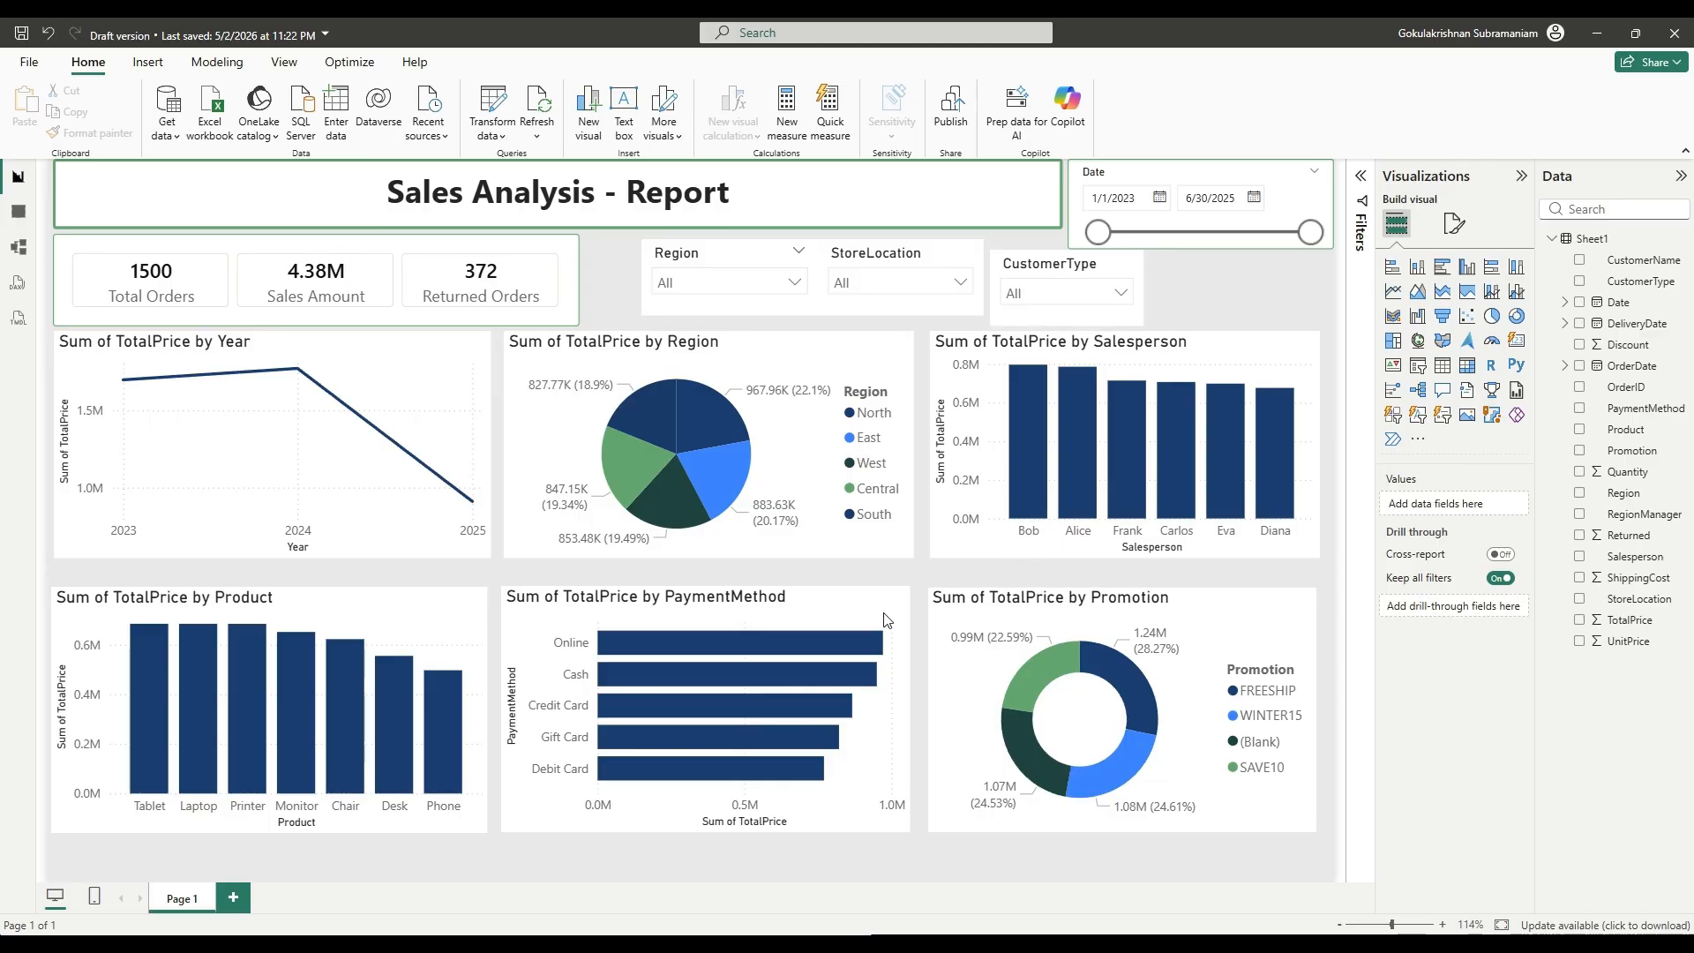
# Review the report formatting checklist in Microsoft Whiteboard and return to the draft report in Power BI.
pyautogui.click(531, 949)
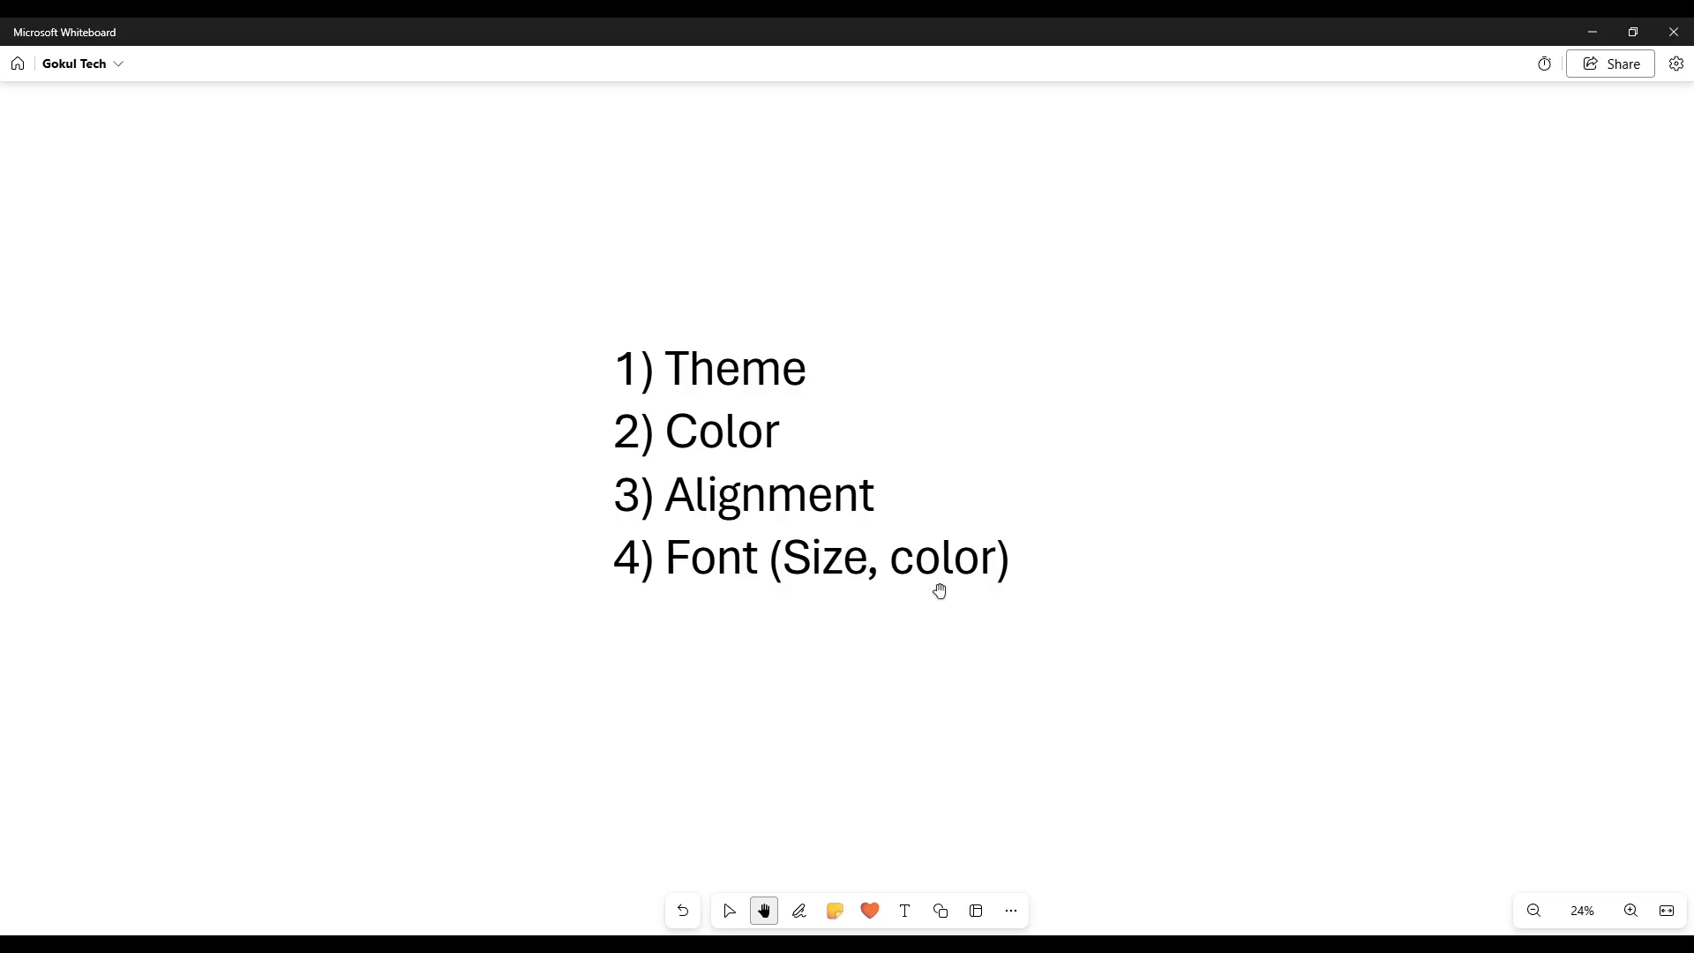
pyautogui.click(716, 941)
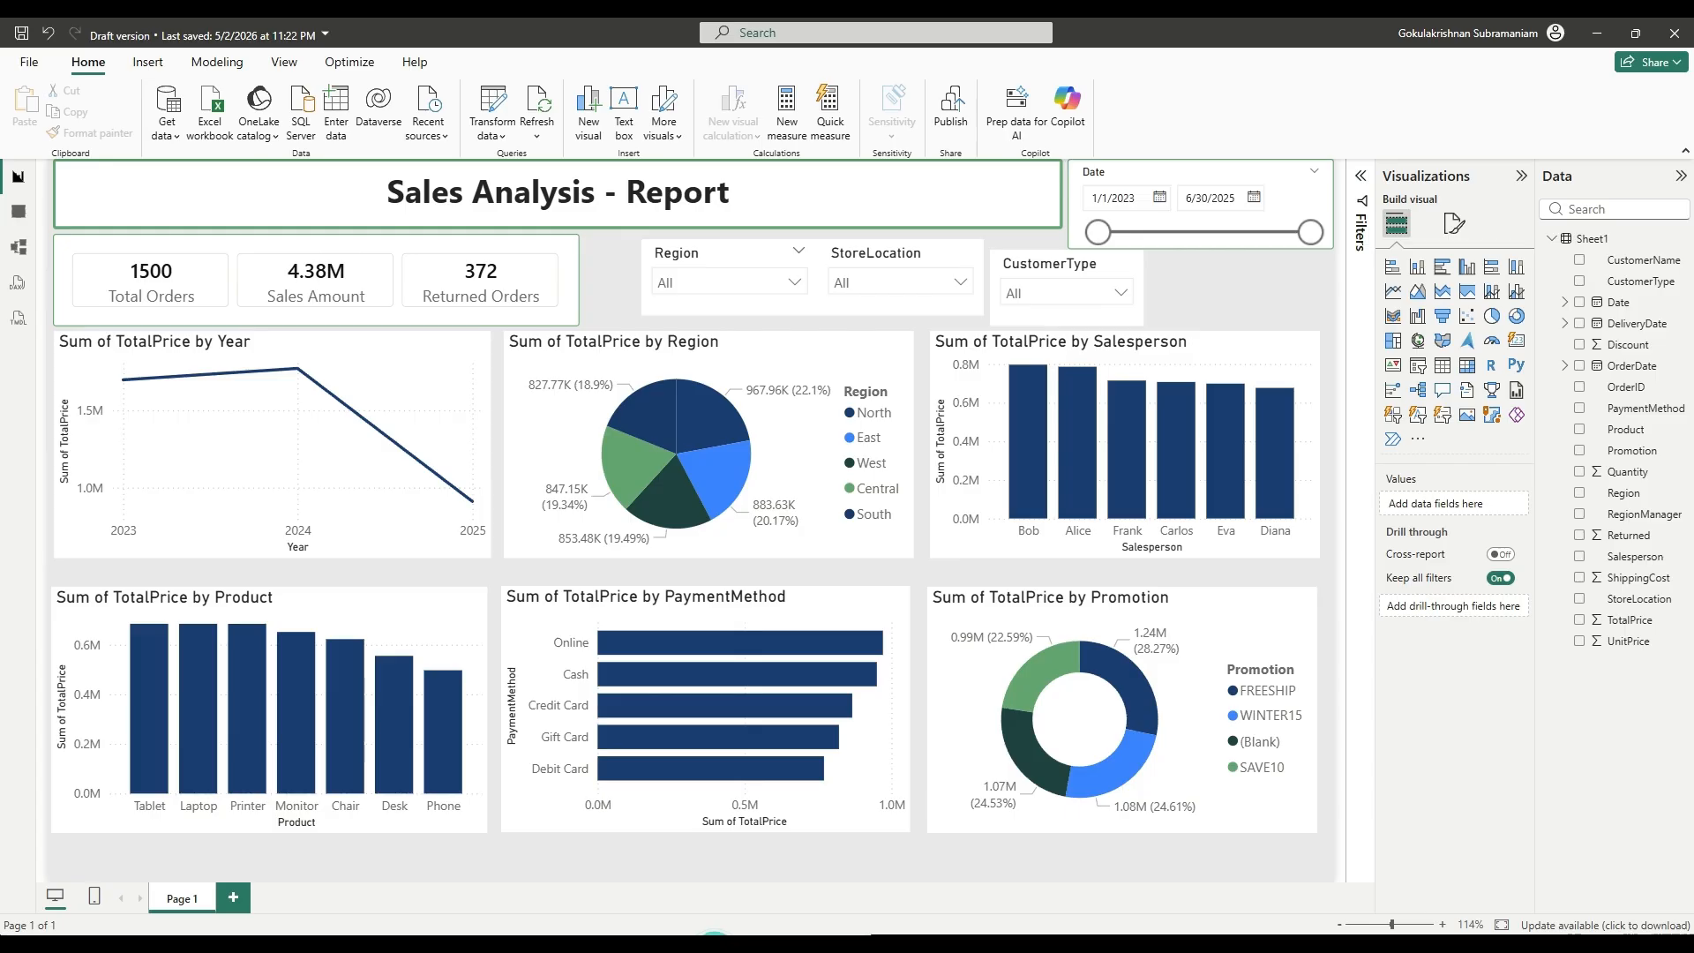
# Collapse the Visualizations and Data panes and examine the full gallery of report themes.
pyautogui.click(1521, 175)
pyautogui.click(1681, 176)
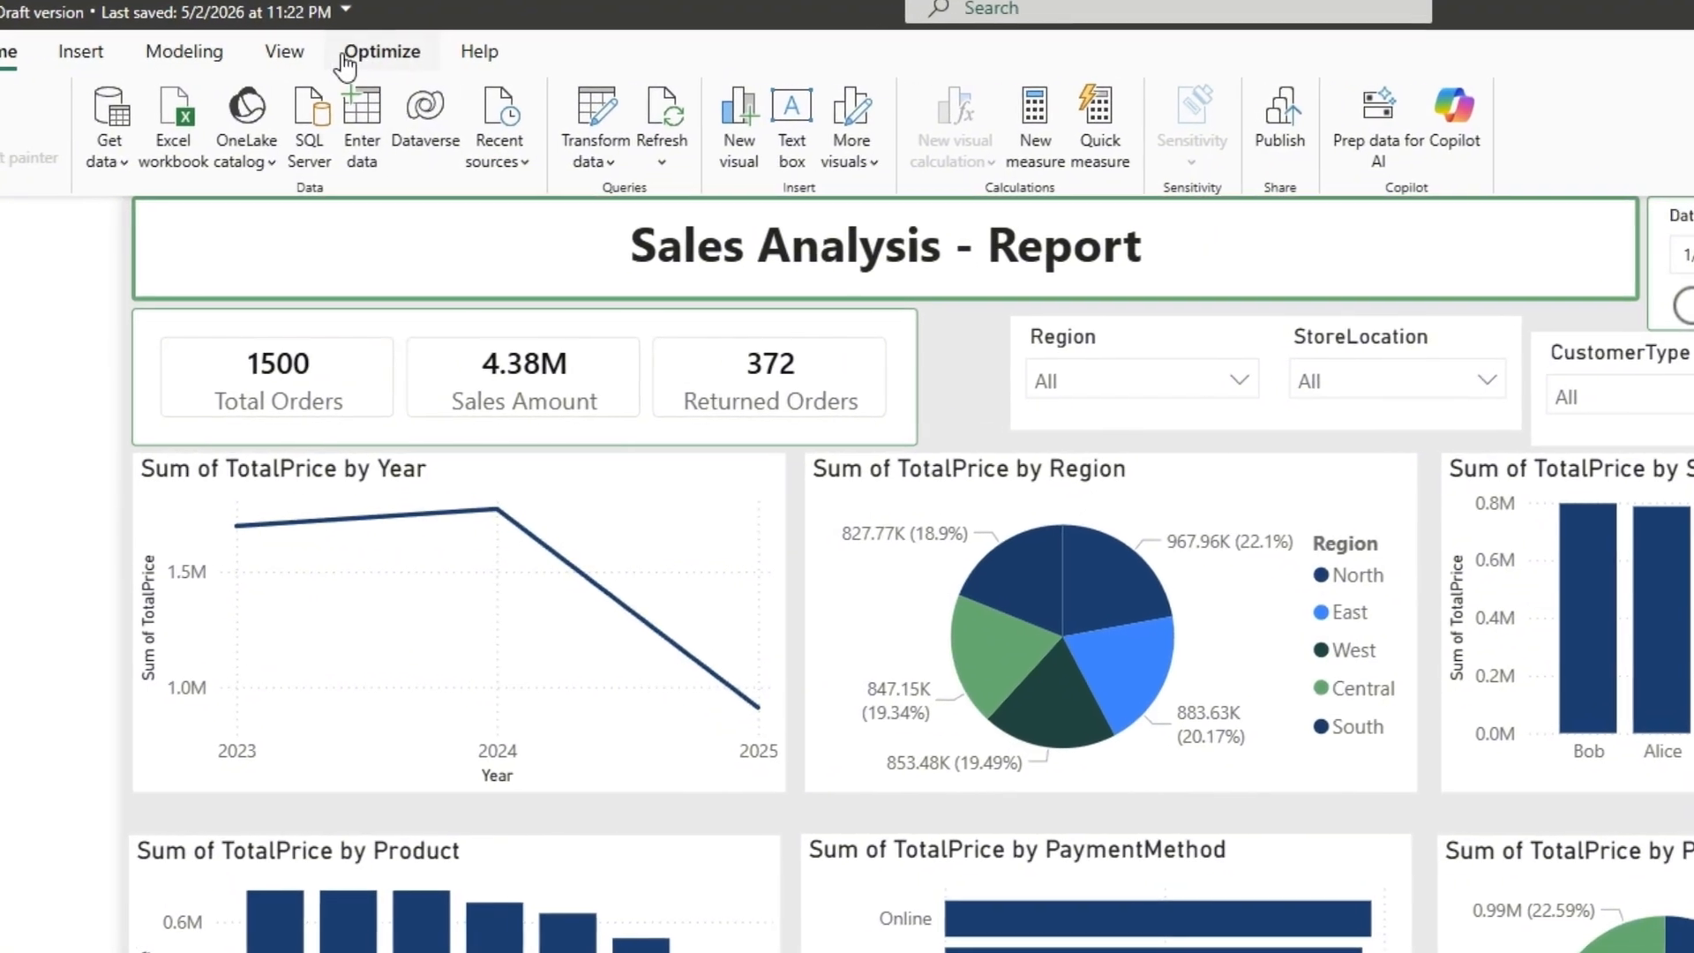
pyautogui.click(284, 64)
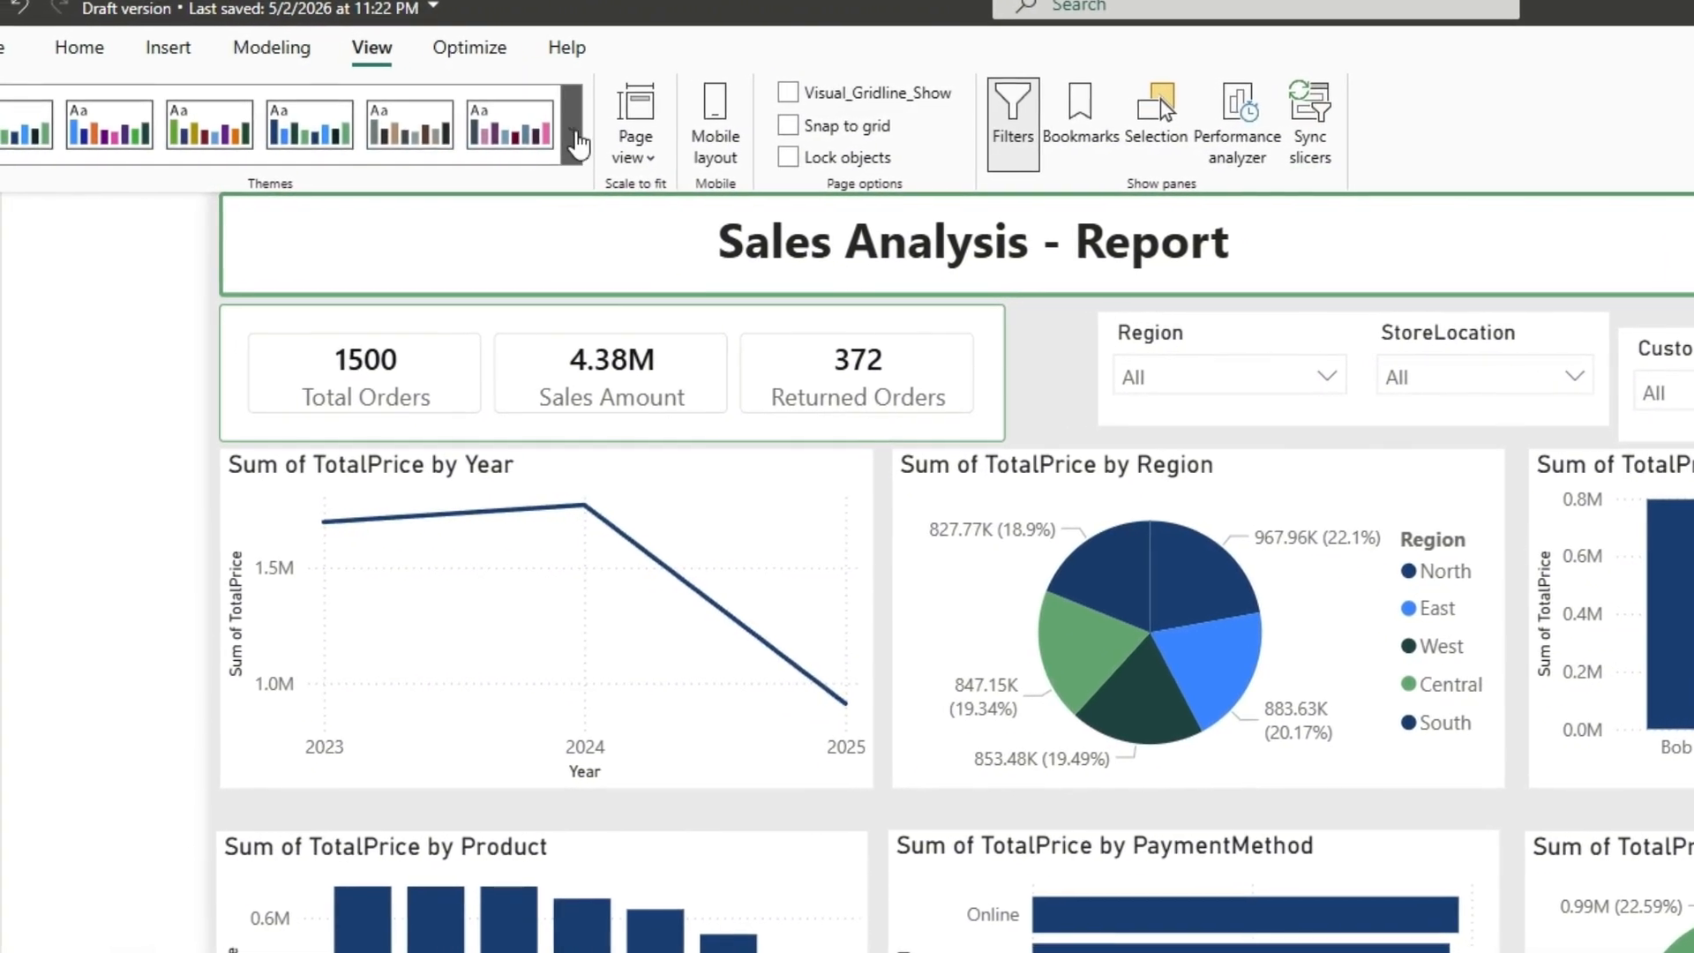
pyautogui.click(557, 130)
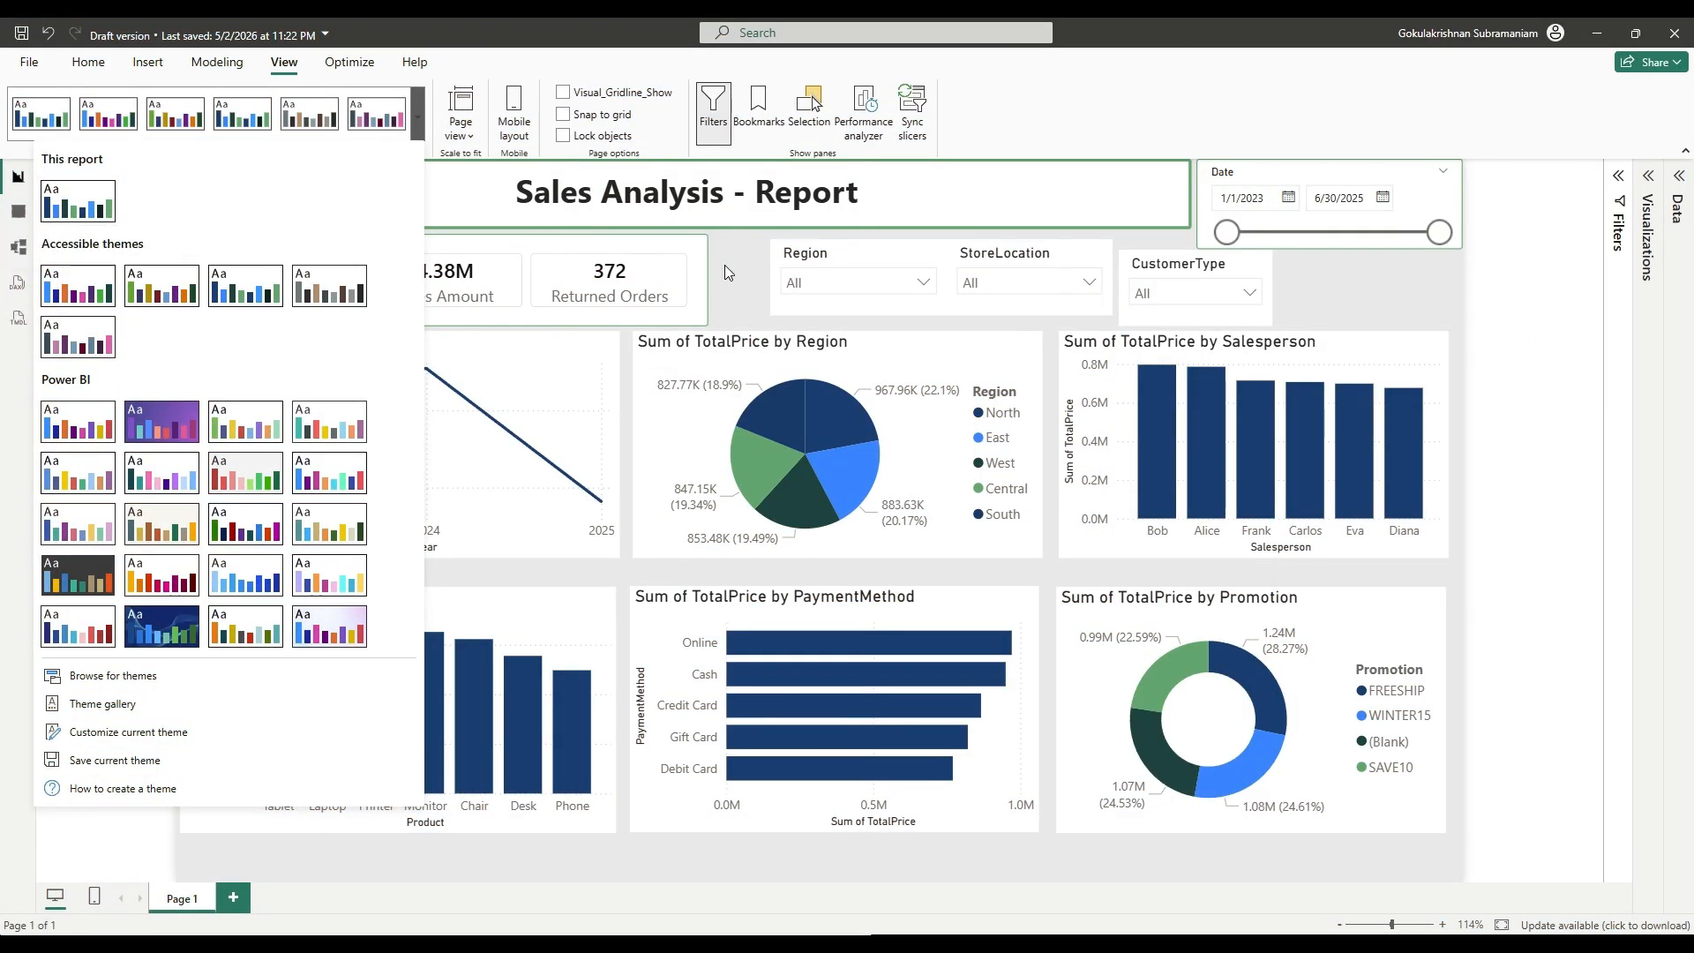
pyautogui.click(731, 269)
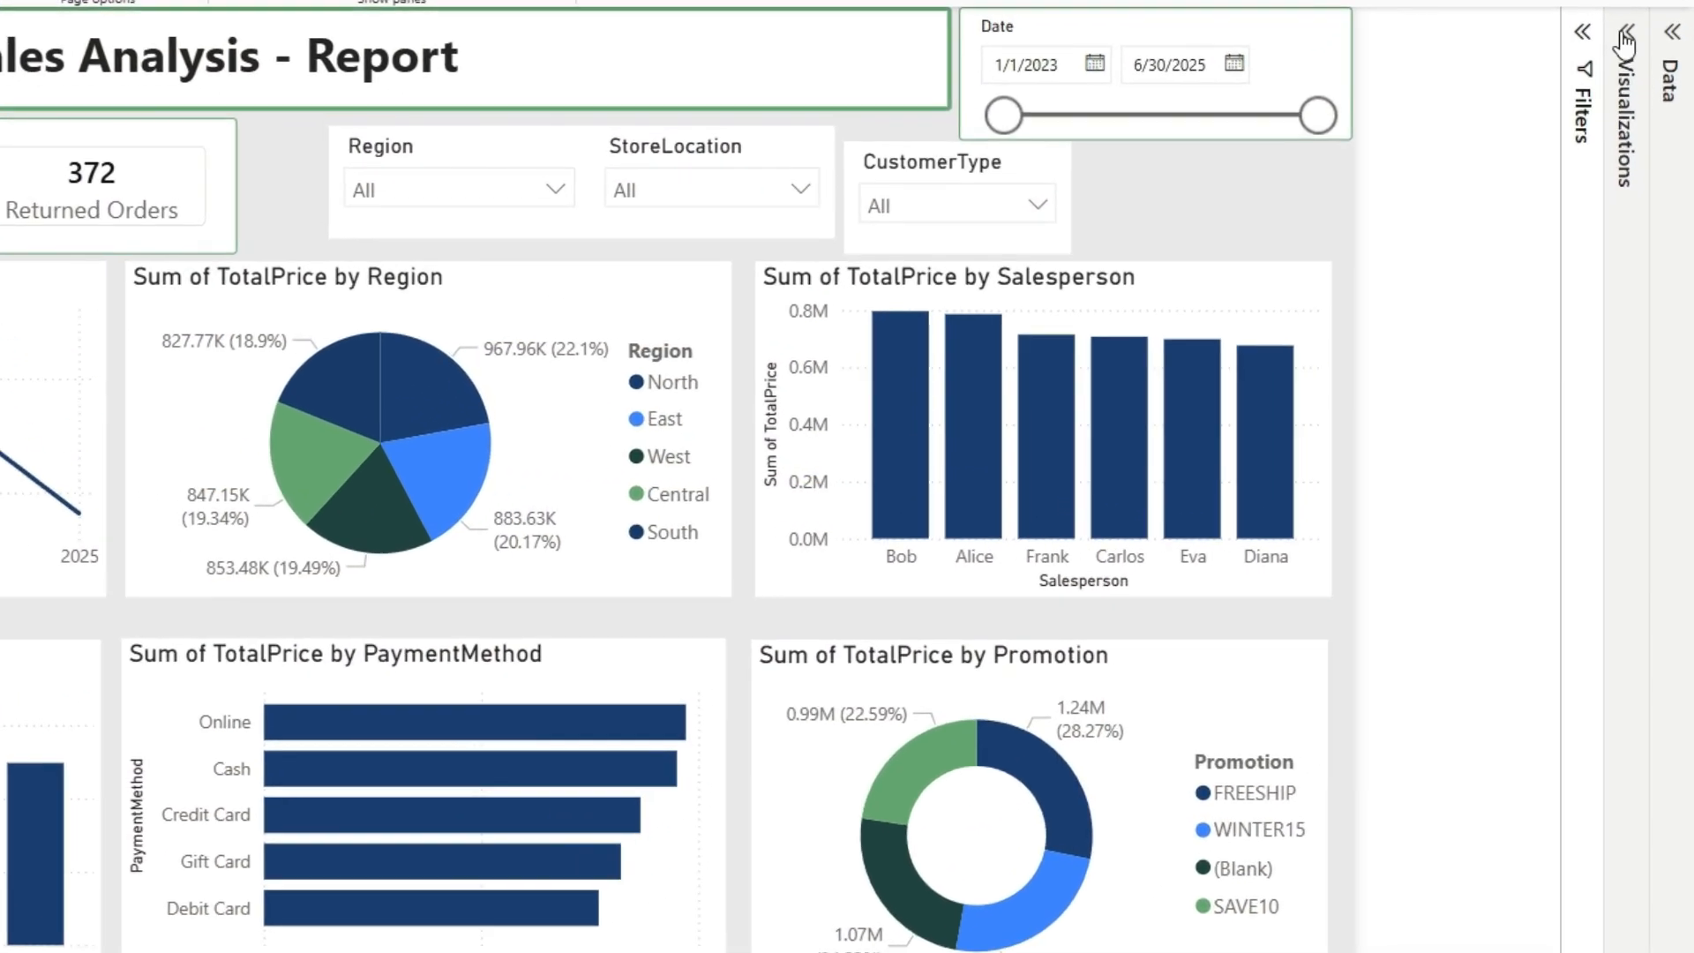
# Examine the page's canvas background settings, including the available theme colors.
pyautogui.click(1626, 40)
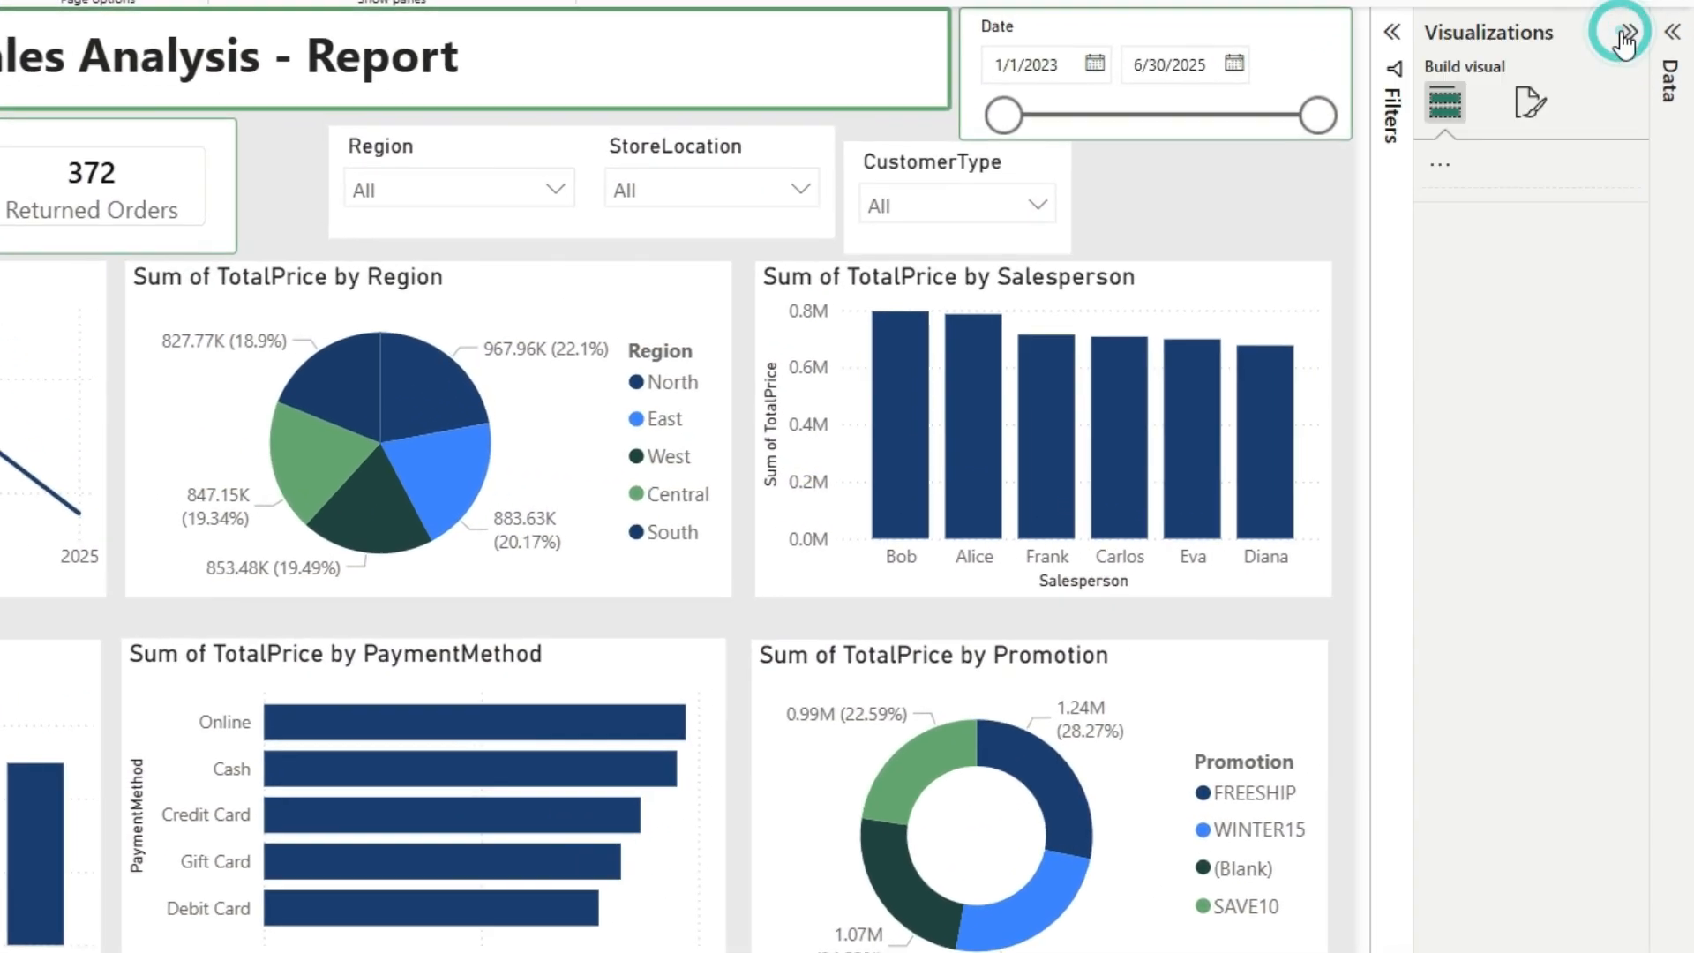
pyautogui.click(1527, 114)
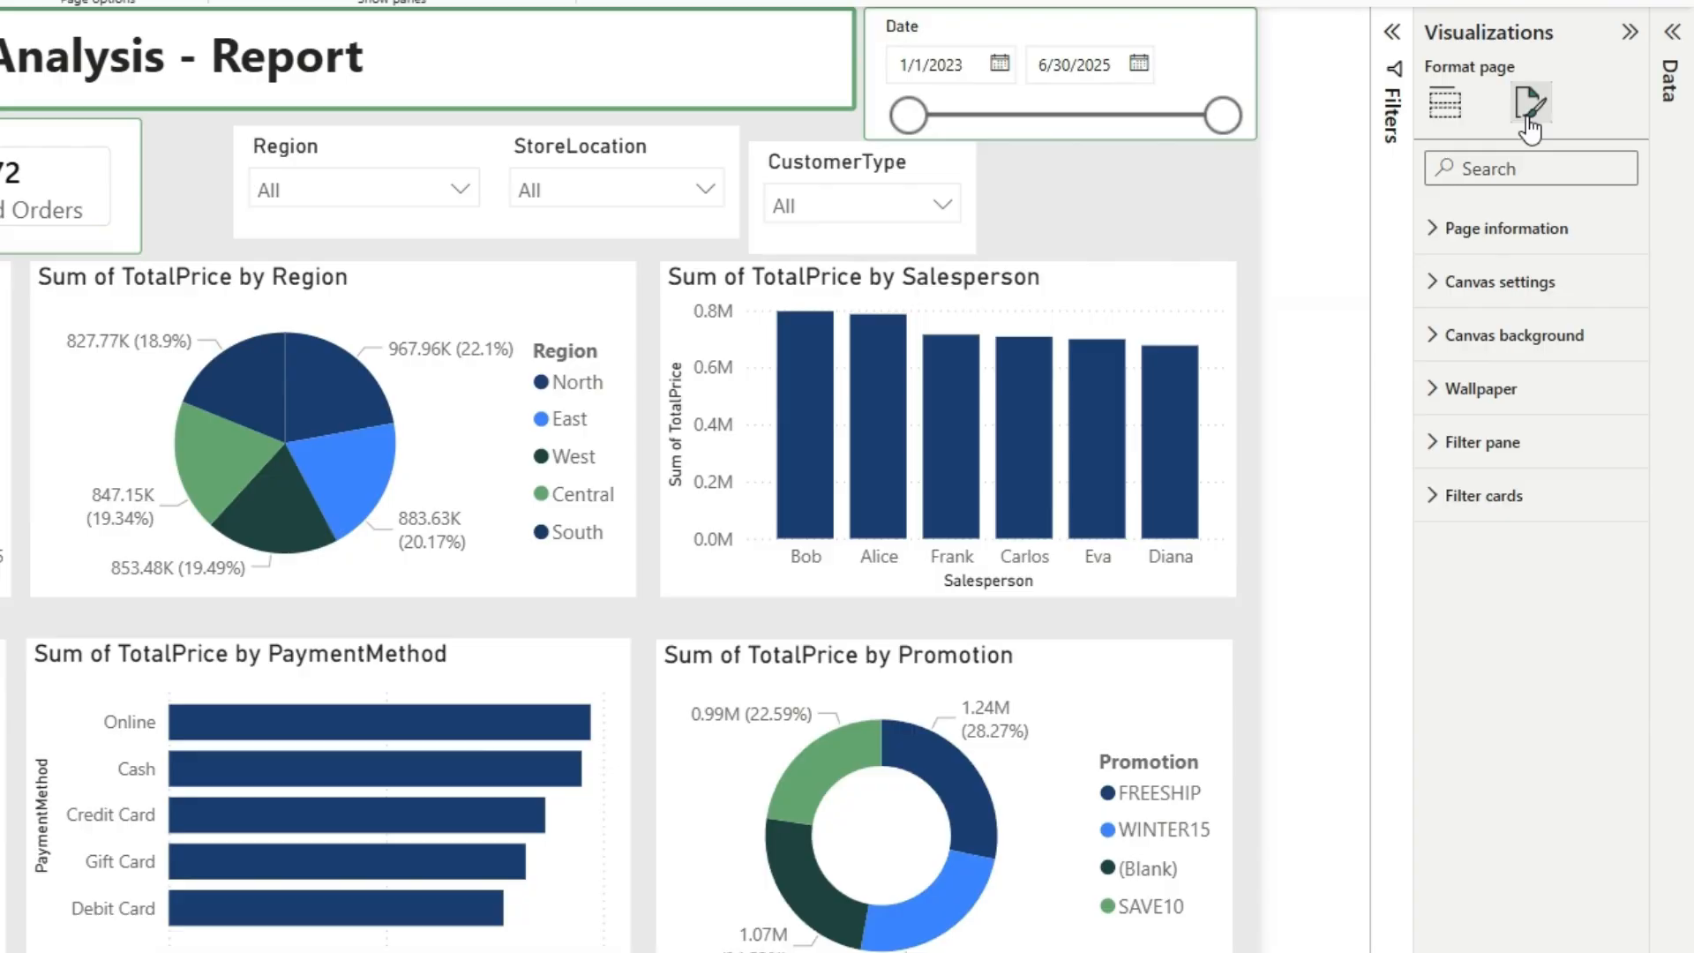
pyautogui.click(1500, 336)
pyautogui.click(1490, 425)
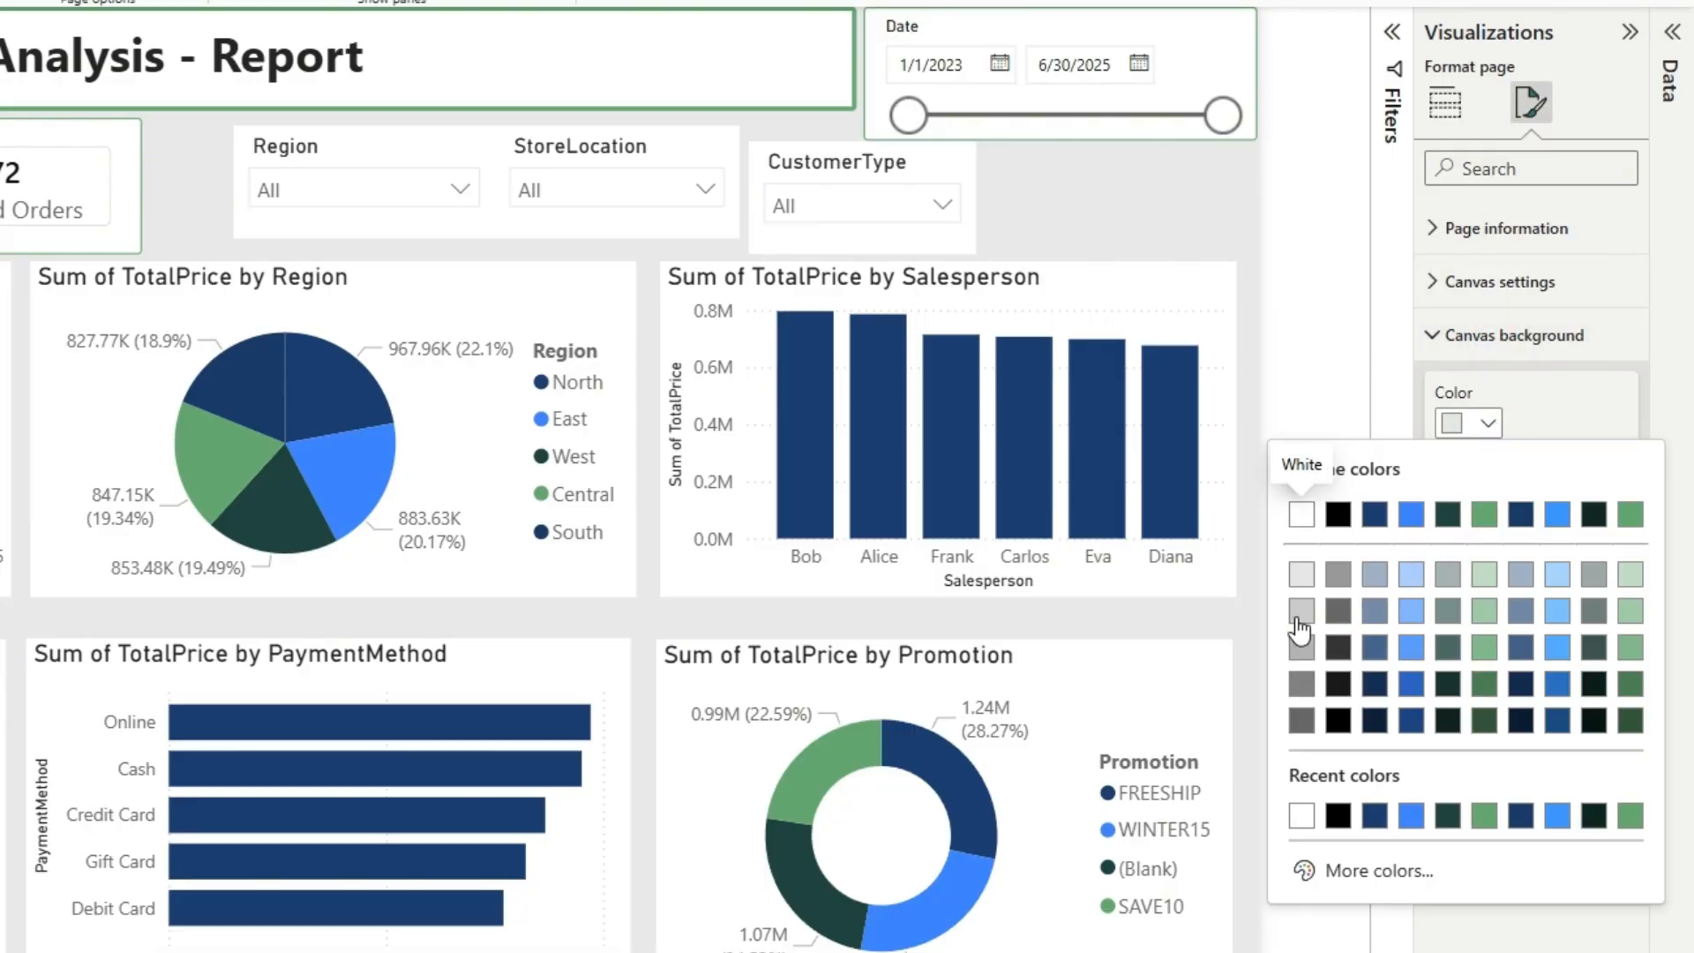
pyautogui.click(1428, 335)
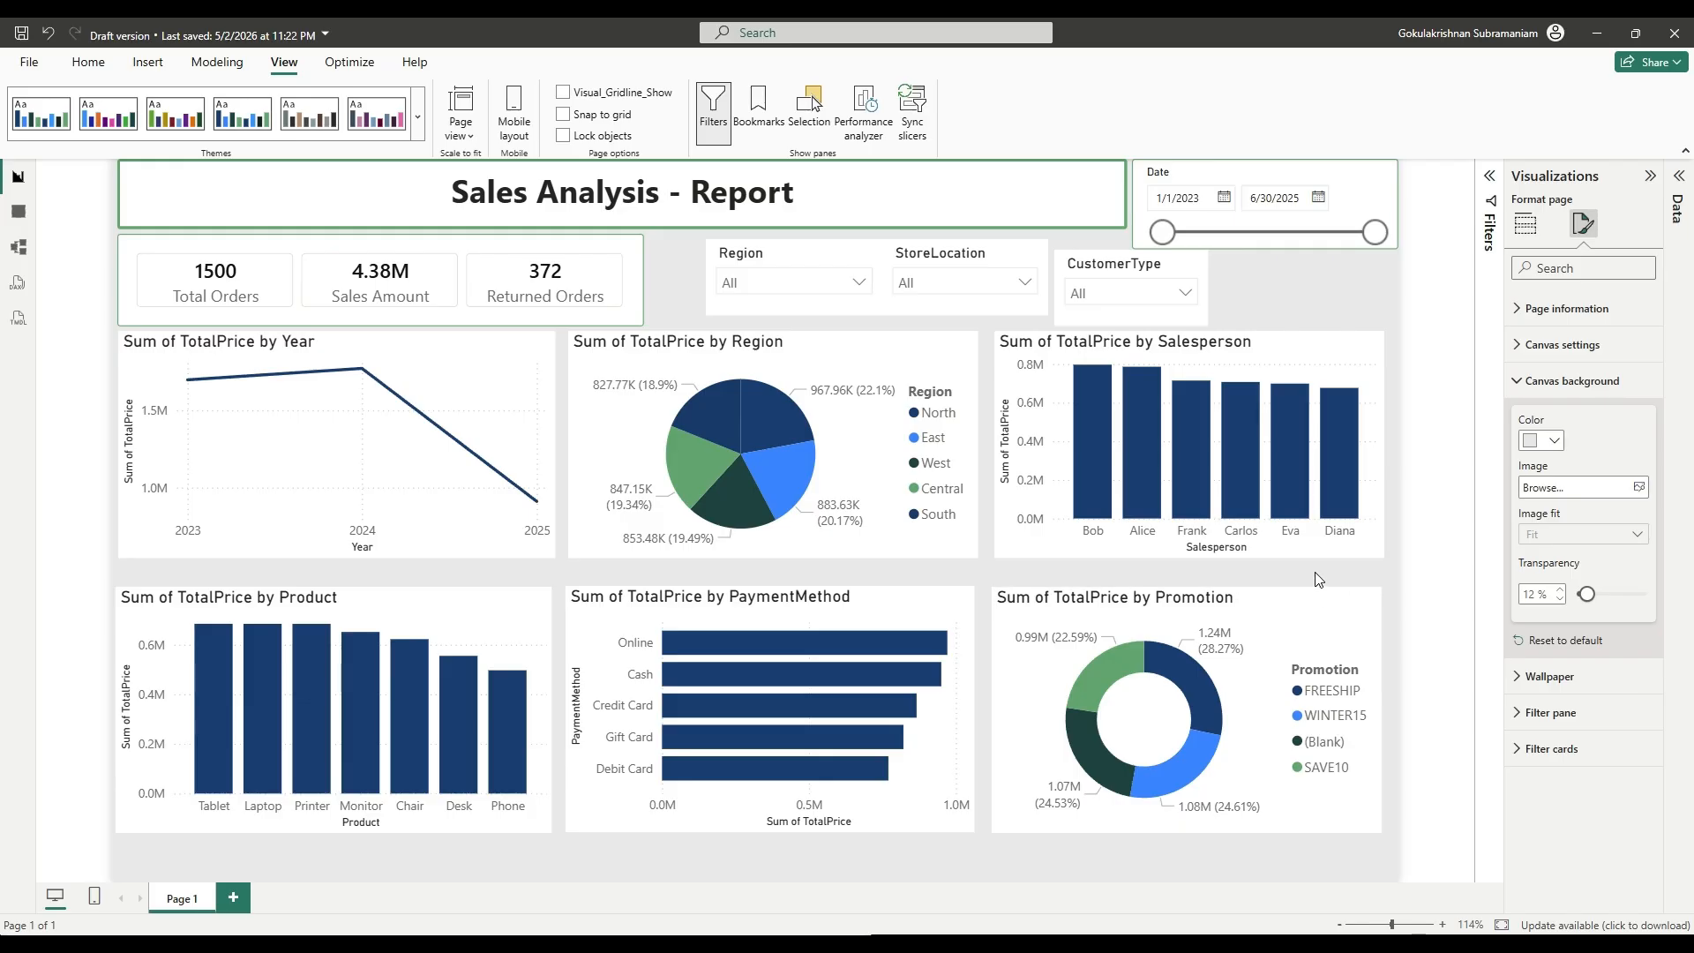
pyautogui.click(1262, 284)
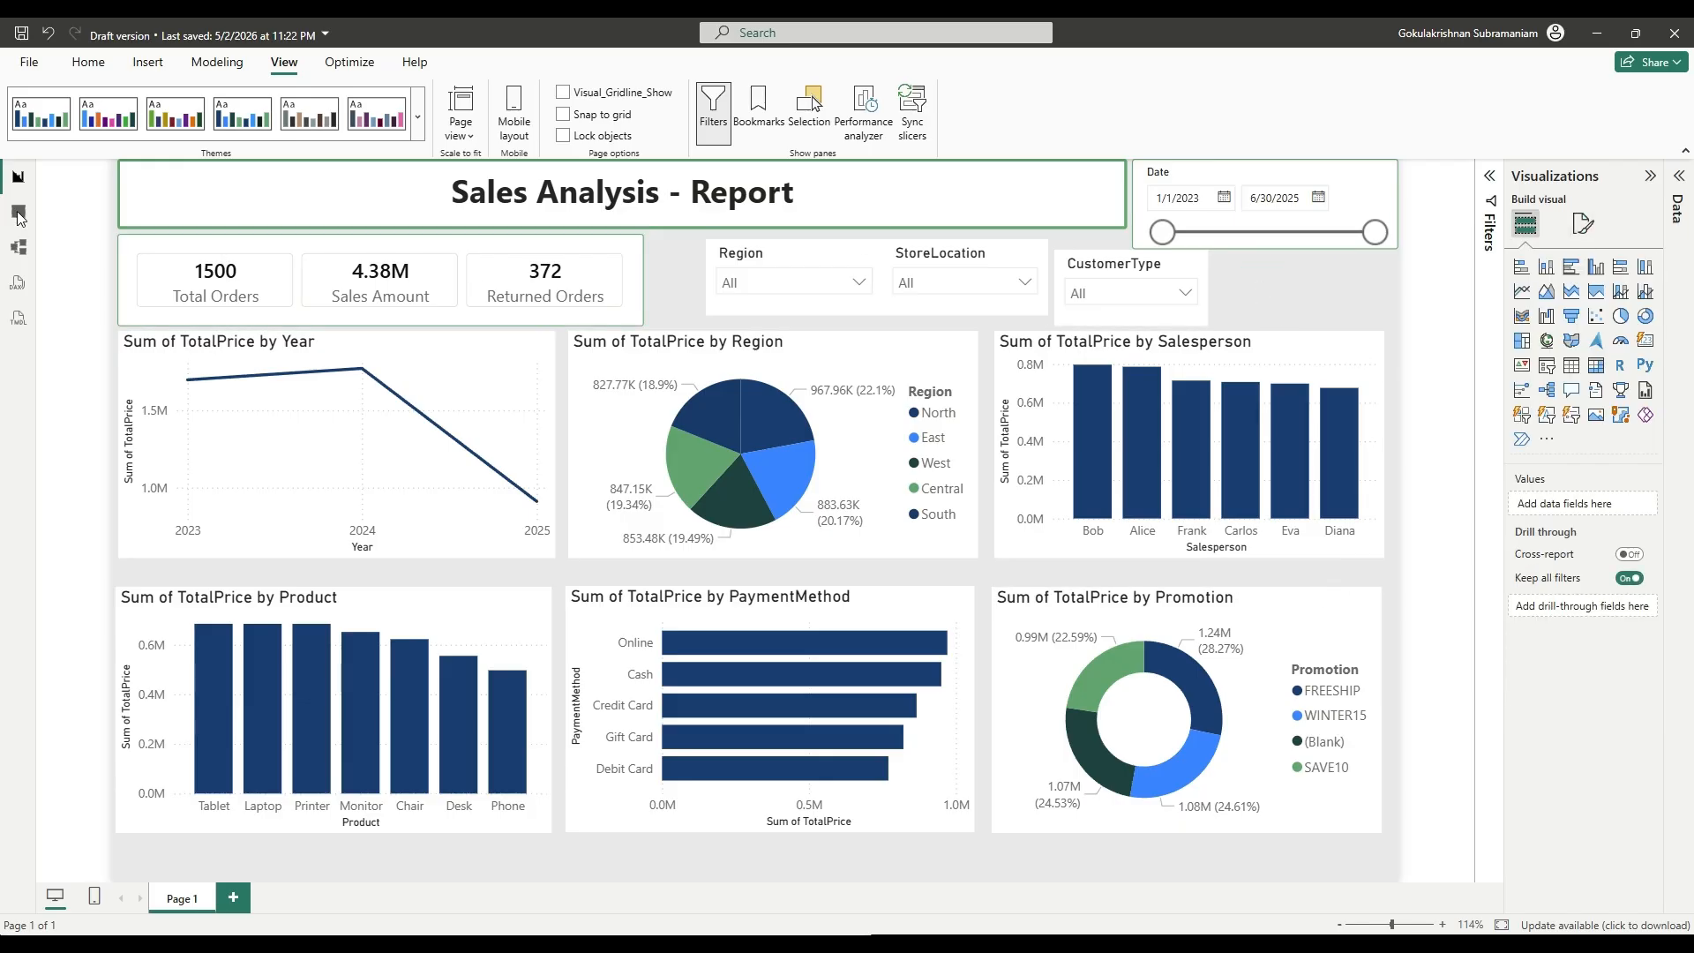
# Open the recent file final video.pbix, view its report full screen, and return to the draft report.
pyautogui.click(28, 69)
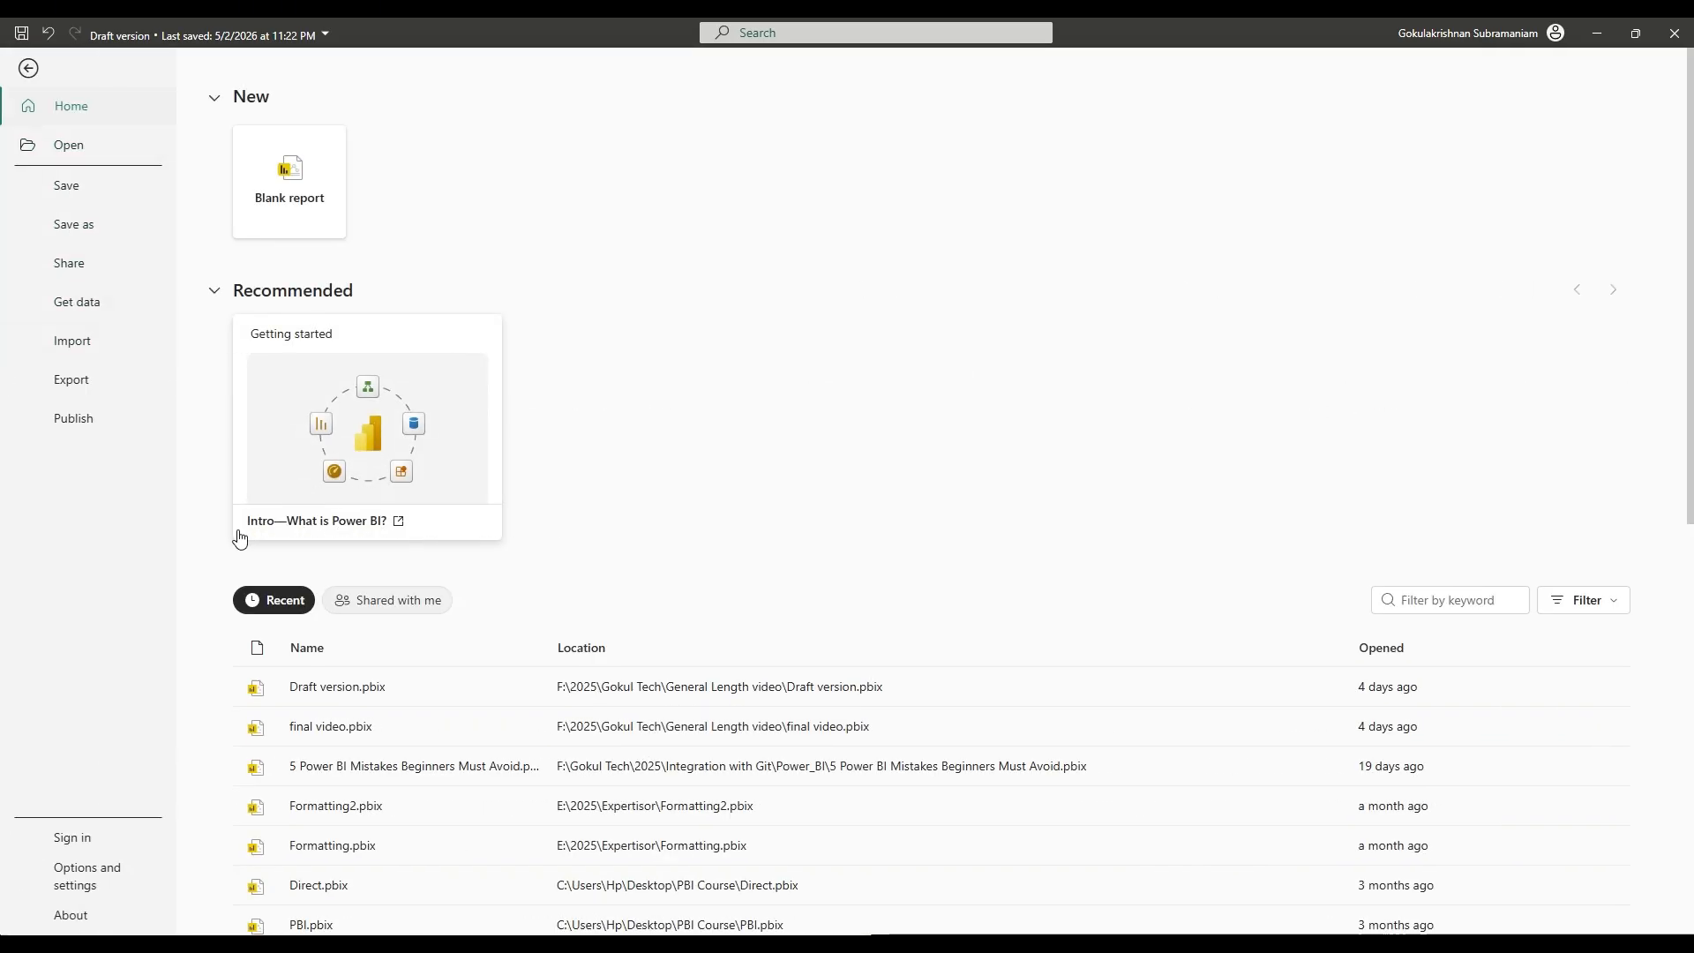
pyautogui.click(337, 727)
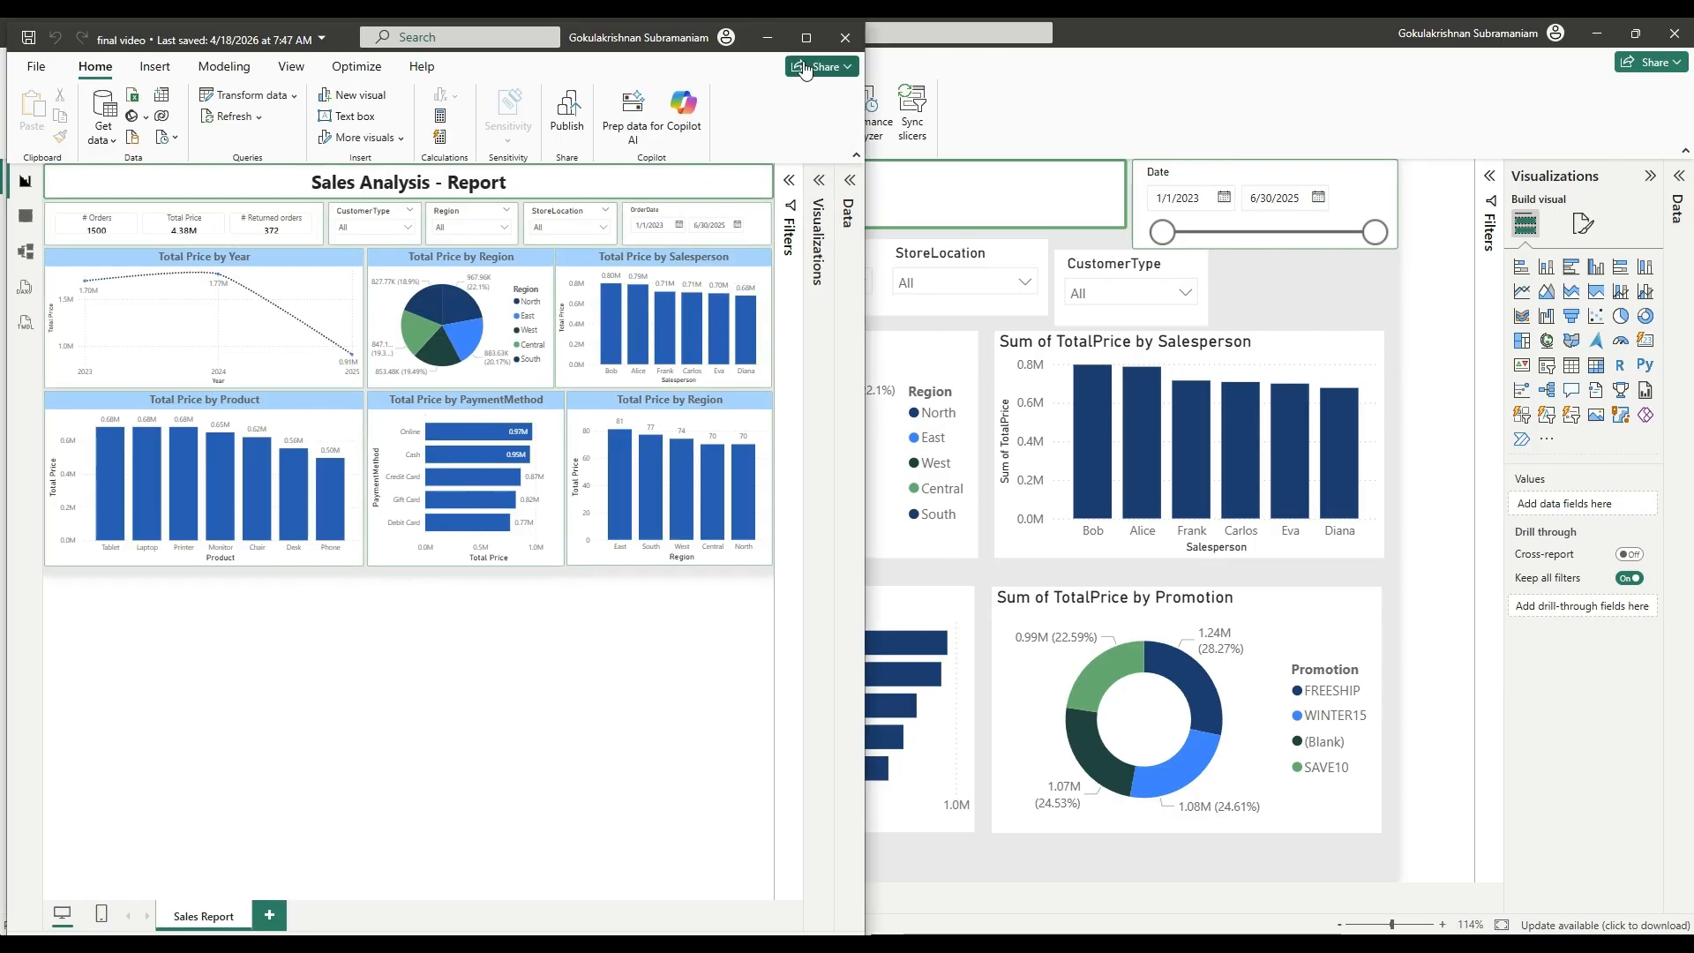
pyautogui.click(806, 37)
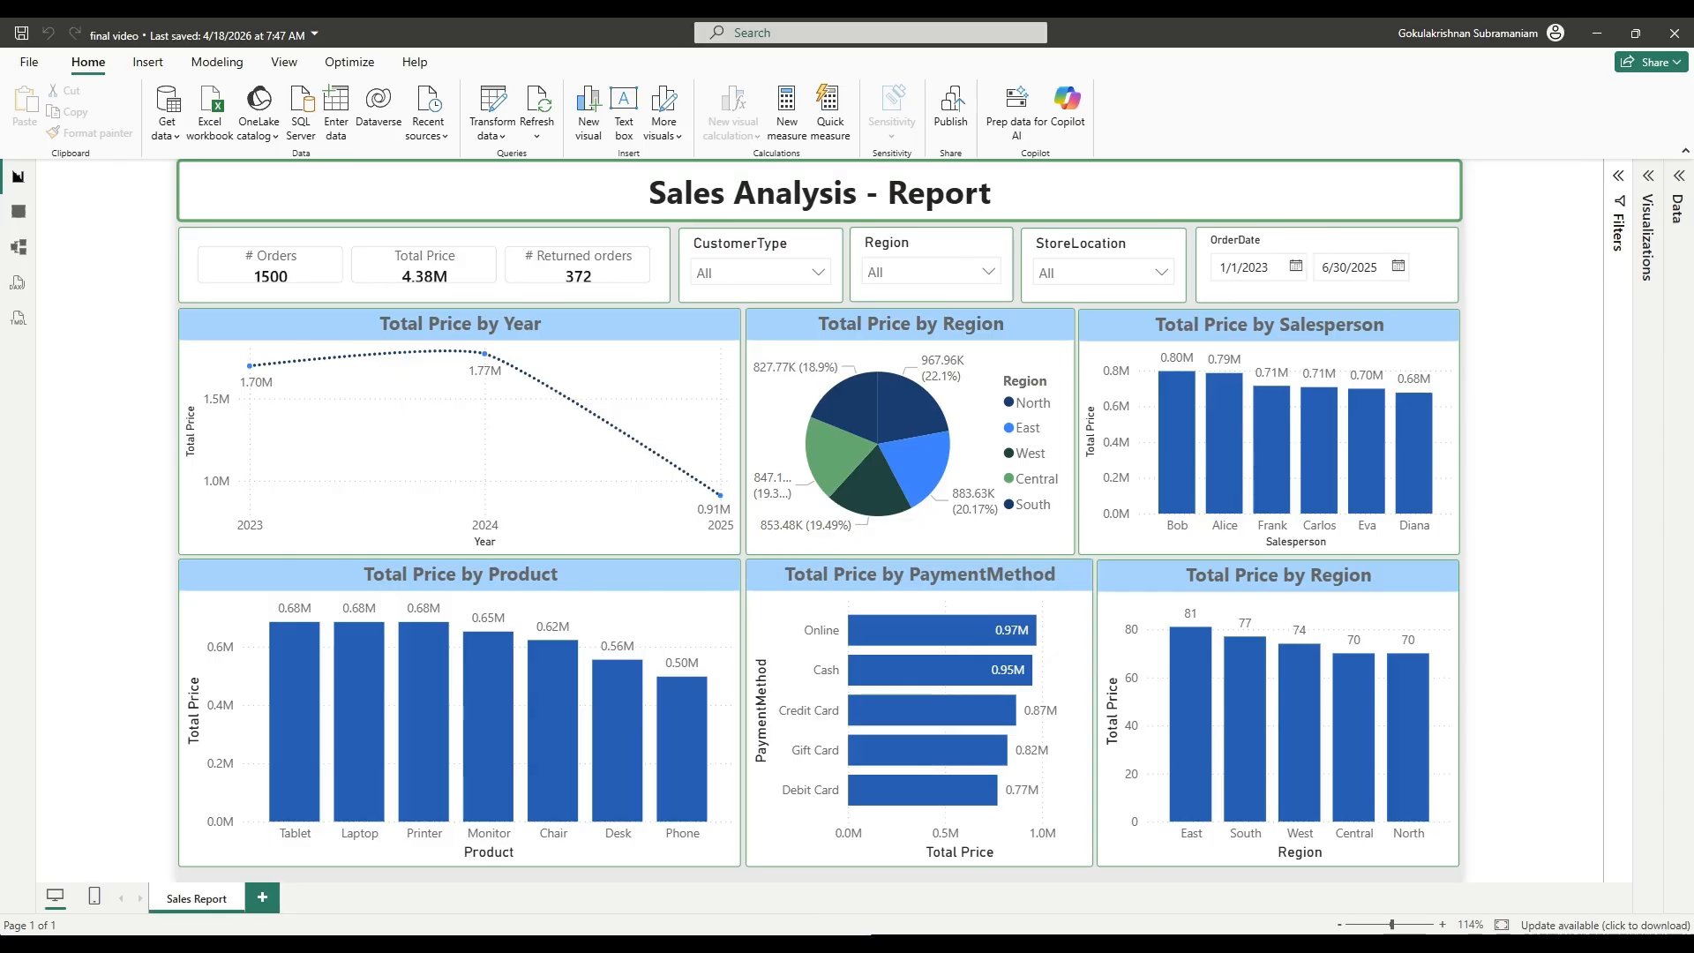
pyautogui.moveTo(808, 922)
pyautogui.click(620, 883)
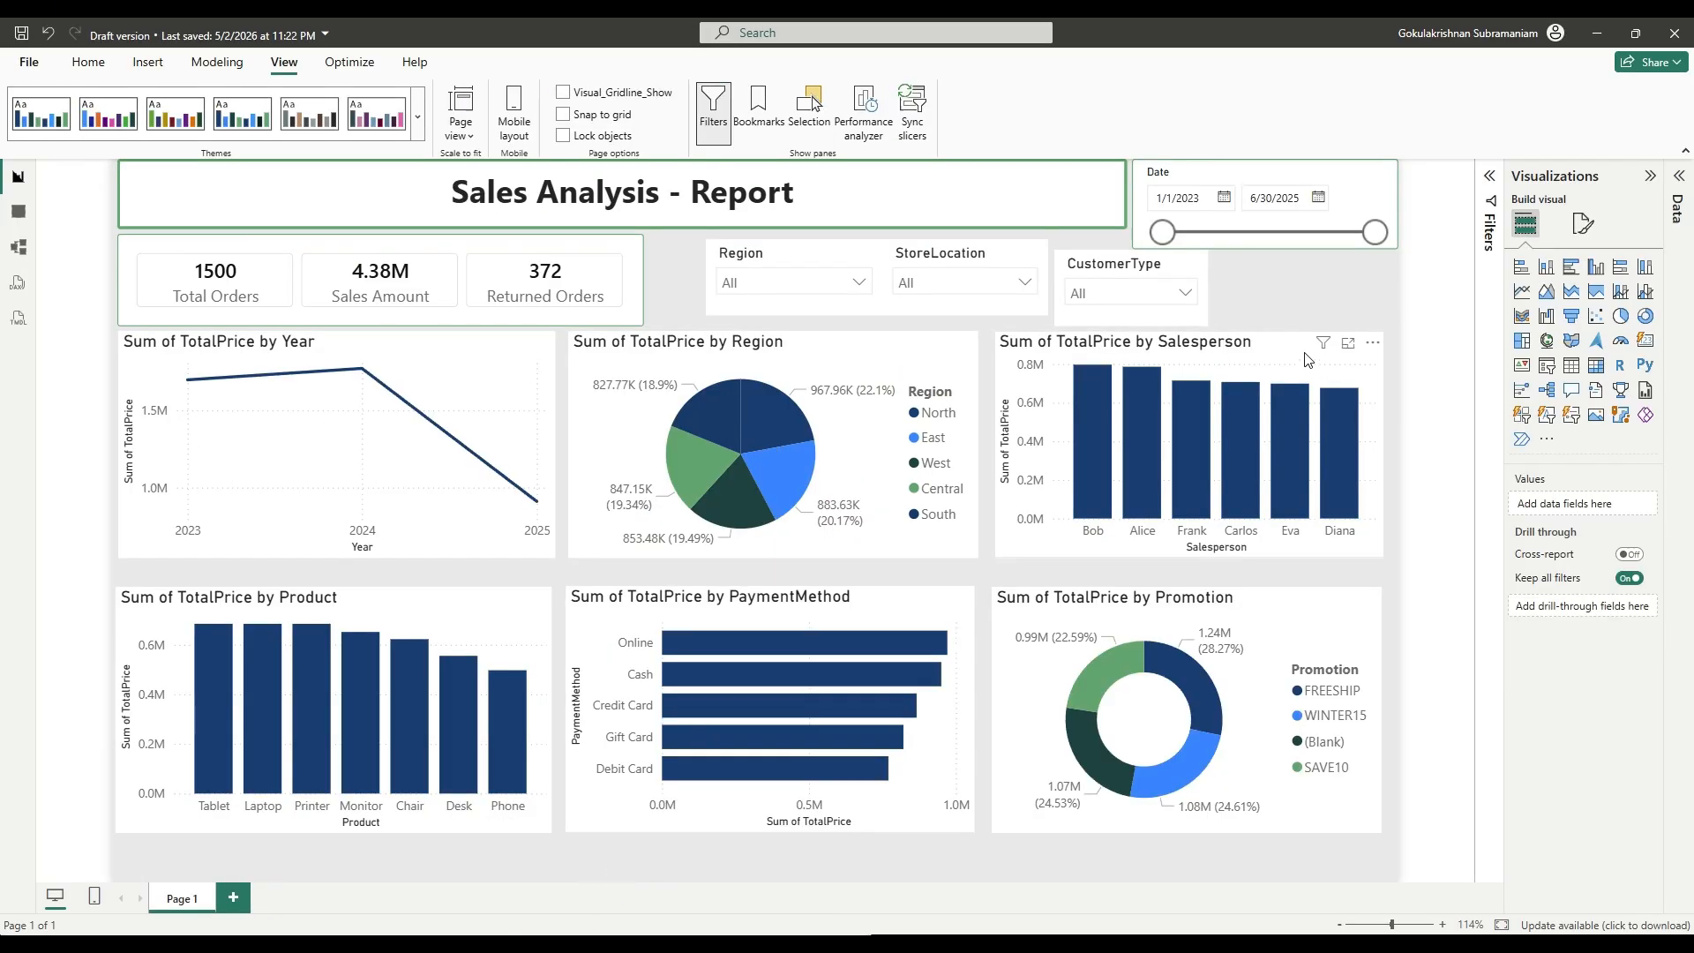
# Widen the Sales Analysis - Report title text box to about 1274 so it spans the canvas.
pyautogui.click(1650, 176)
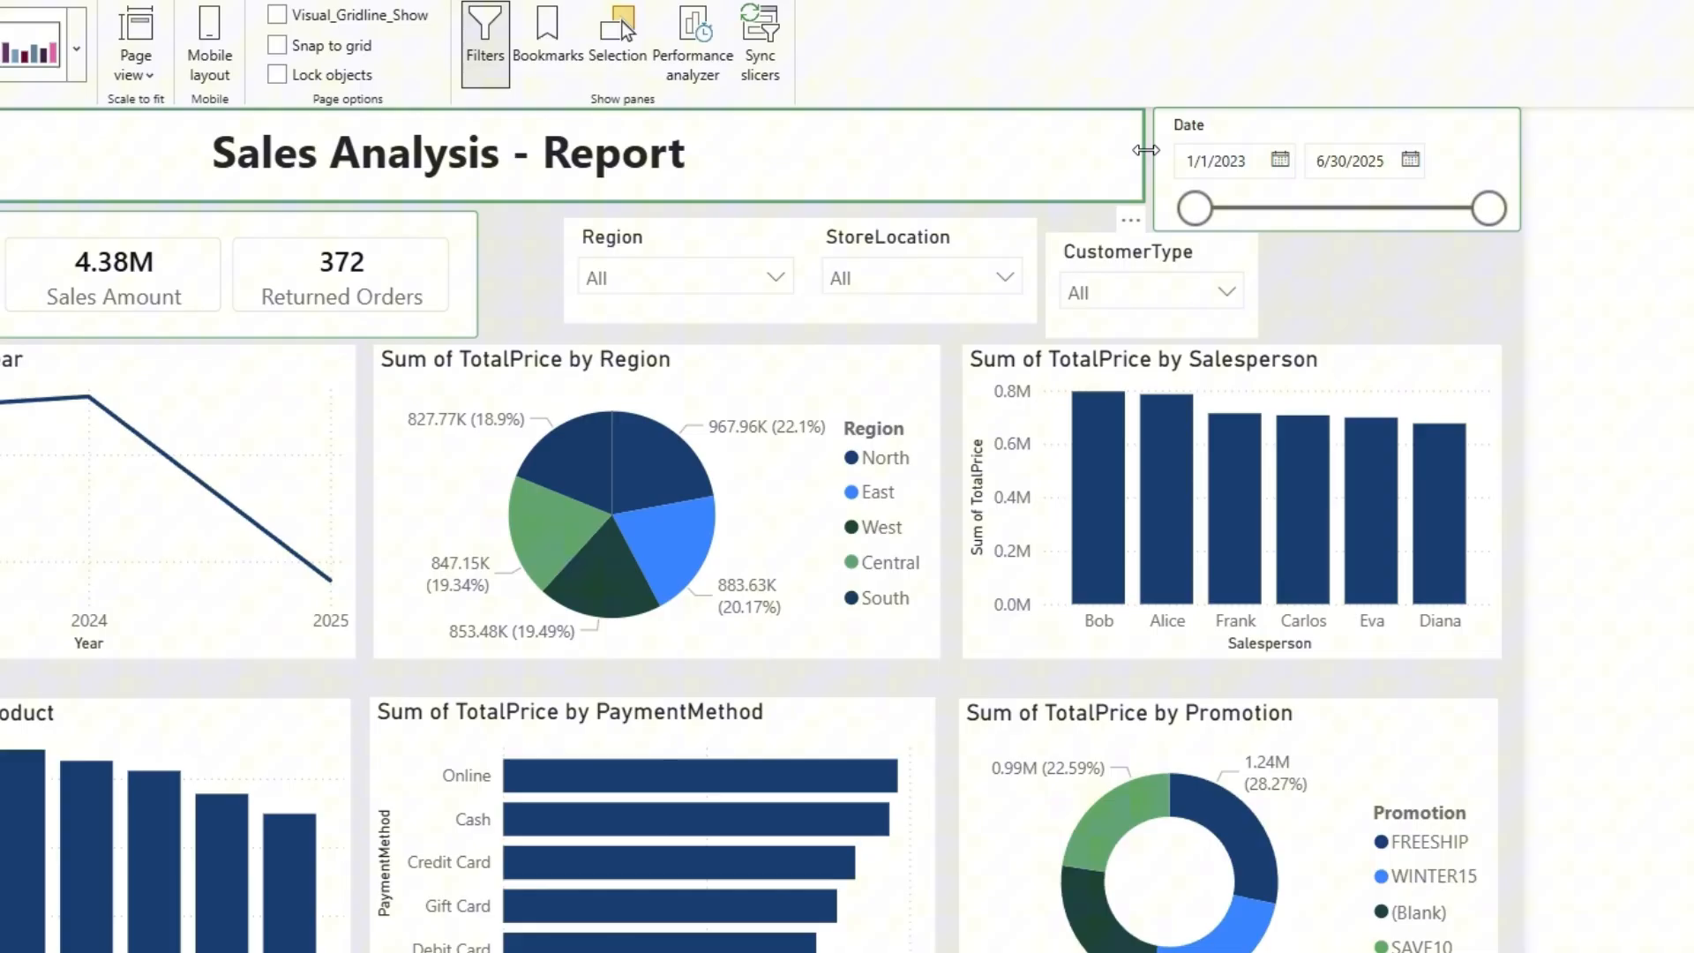
pyautogui.click(1191, 191)
pyautogui.moveTo(1145, 150); pyautogui.dragTo(1520, 162)
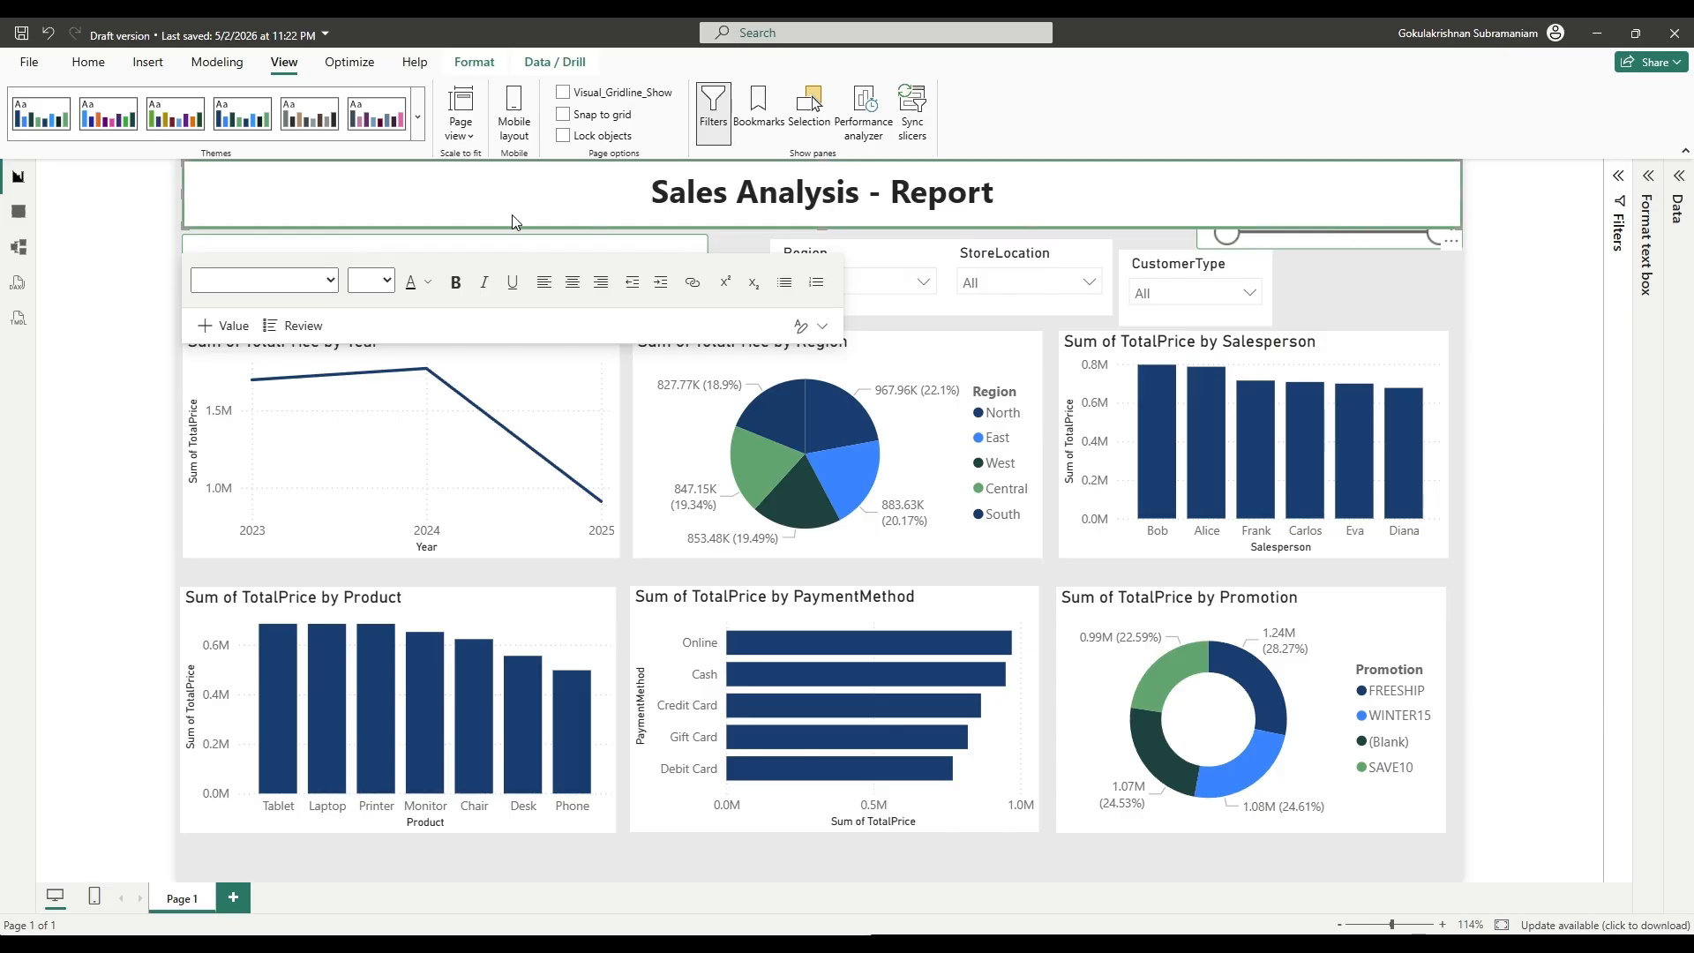
# Check the title text box's width in its size properties.
pyautogui.click(1643, 193)
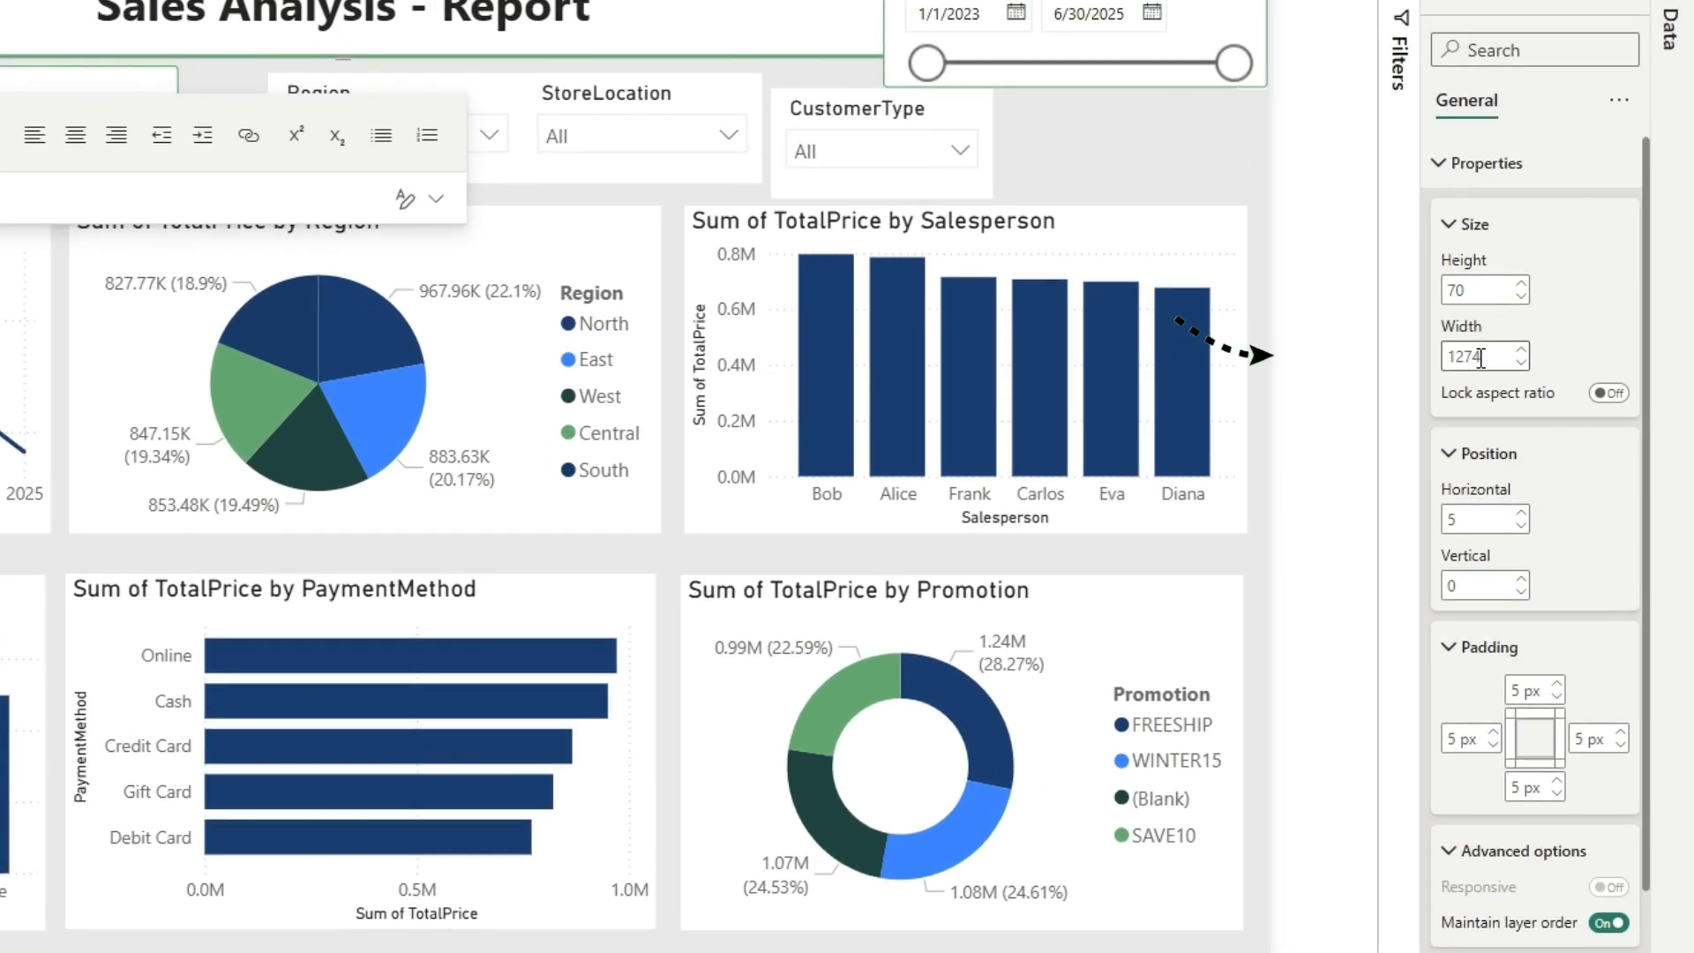
pyautogui.doubleClick(1482, 357)
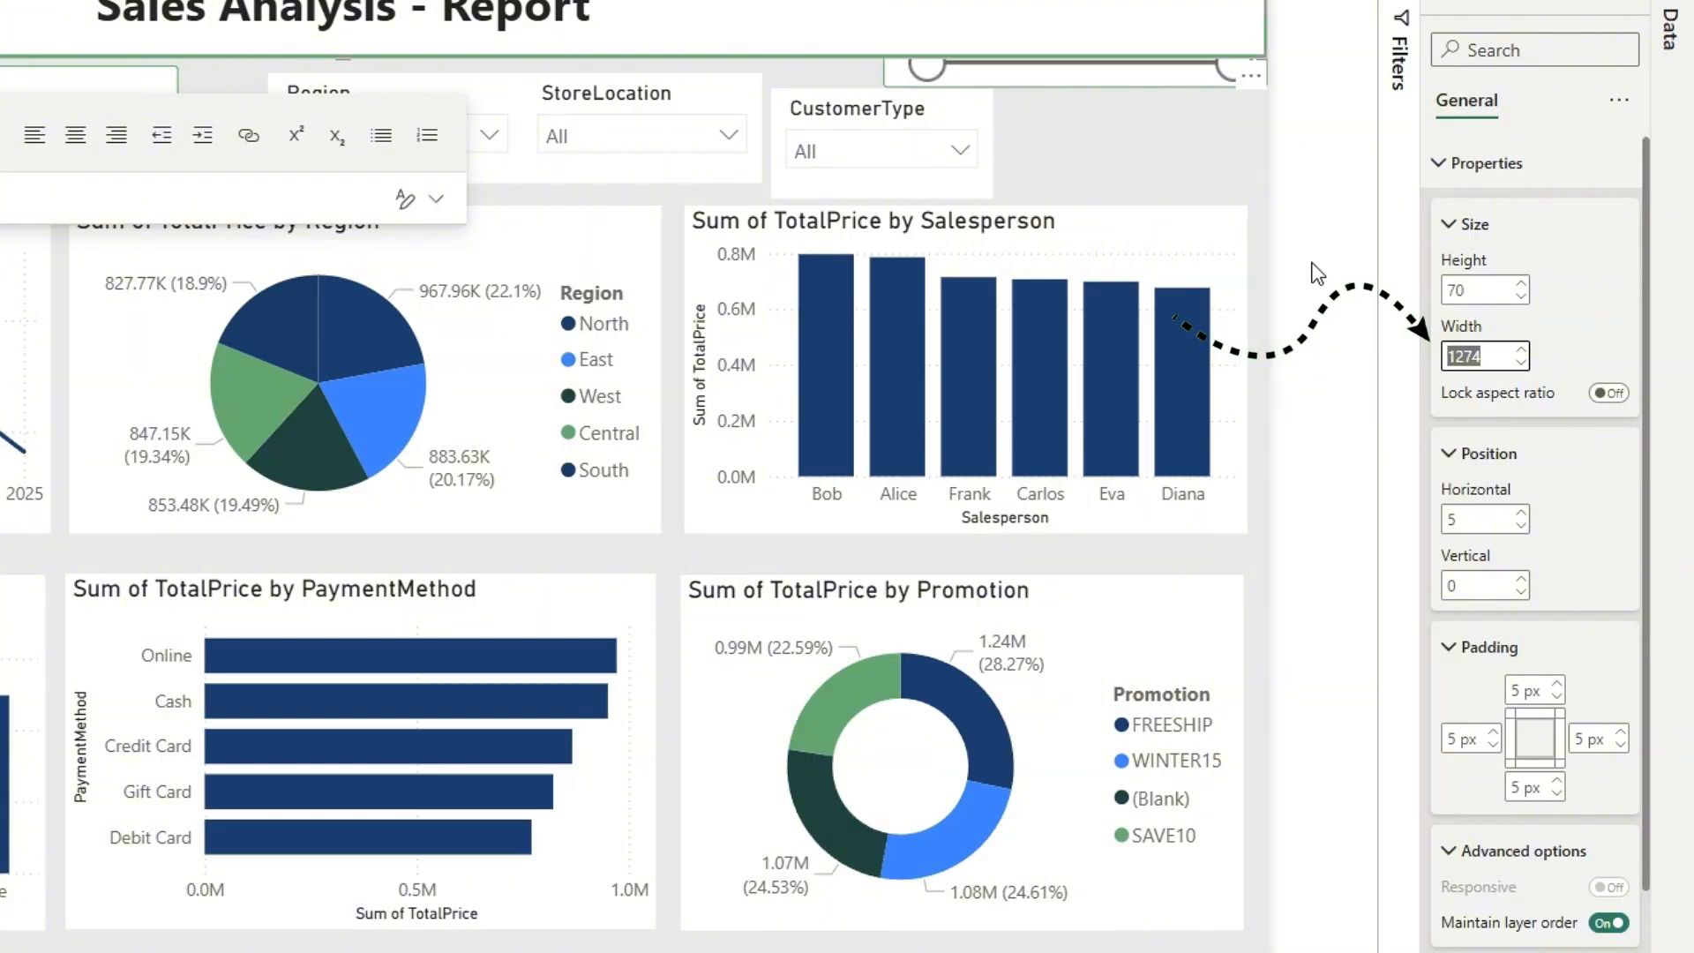
pyautogui.click(1175, 149)
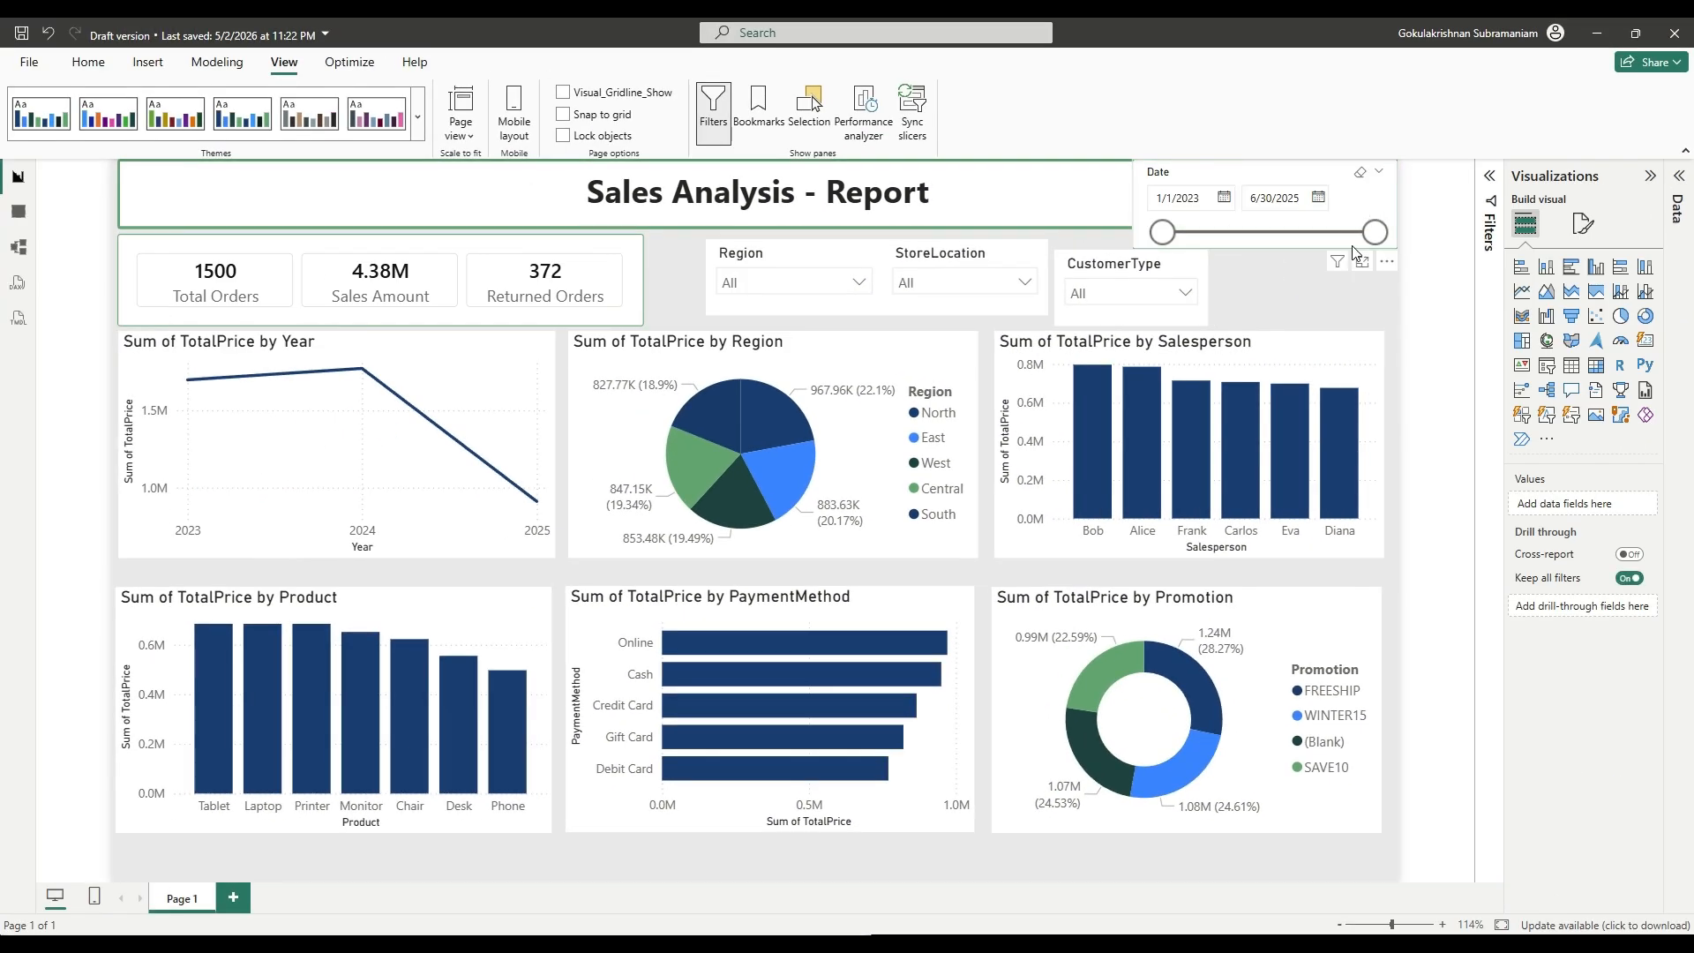
pyautogui.click(1053, 220)
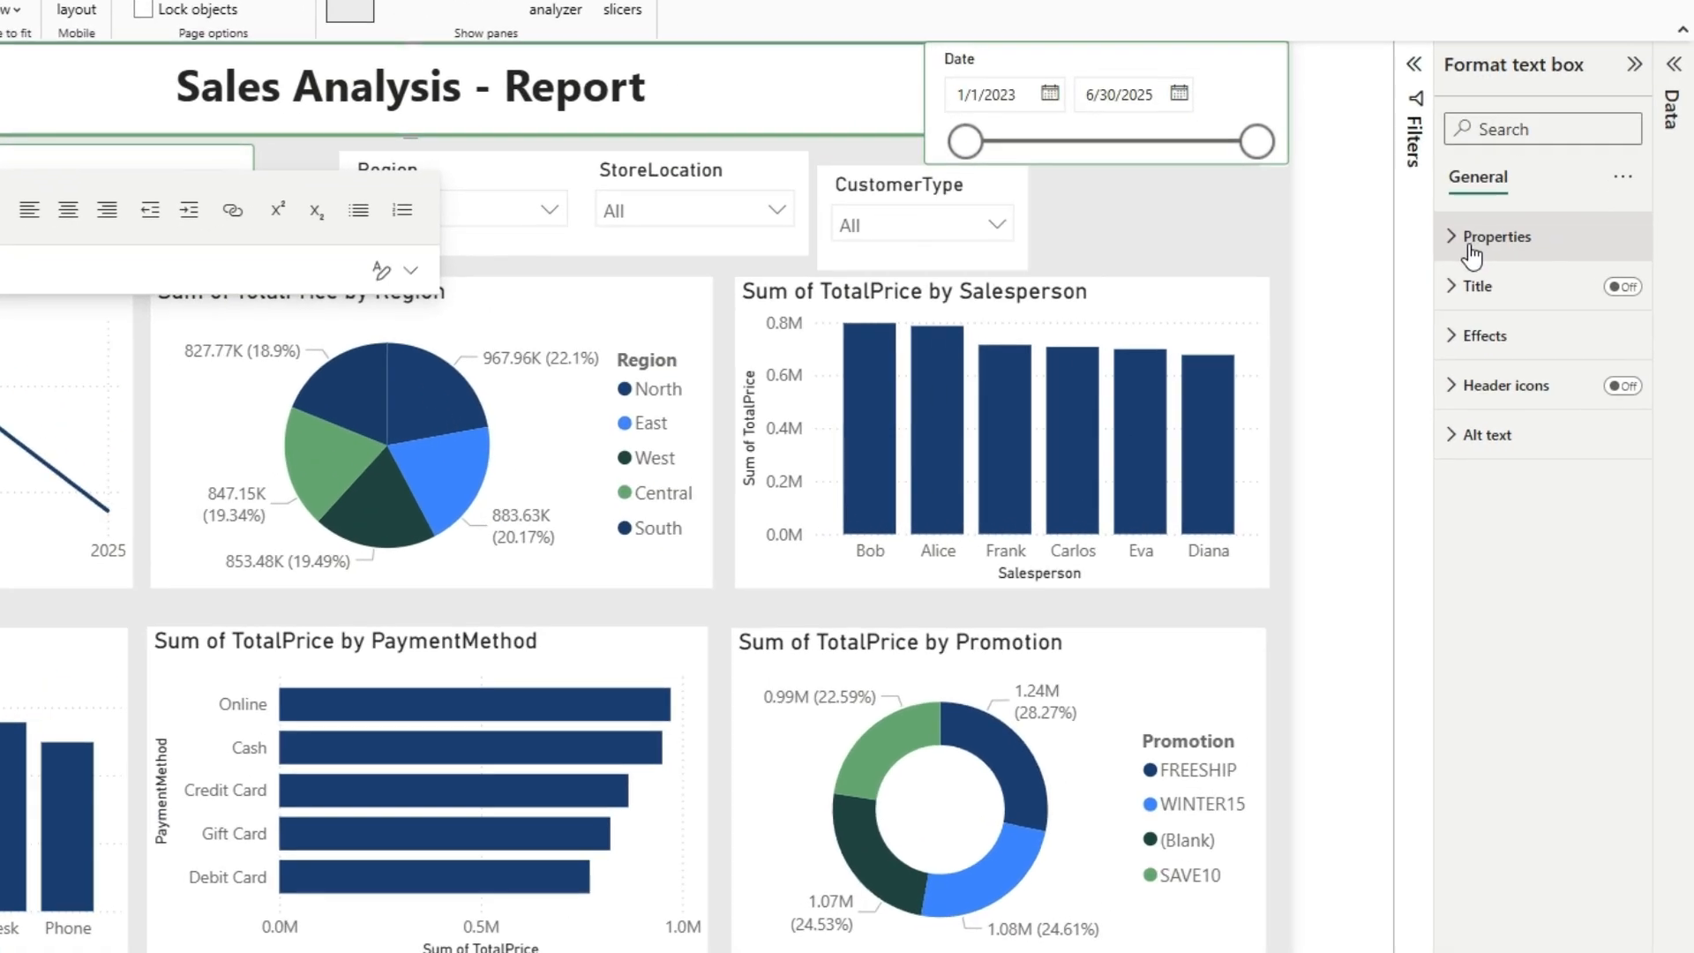
pyautogui.click(1519, 299)
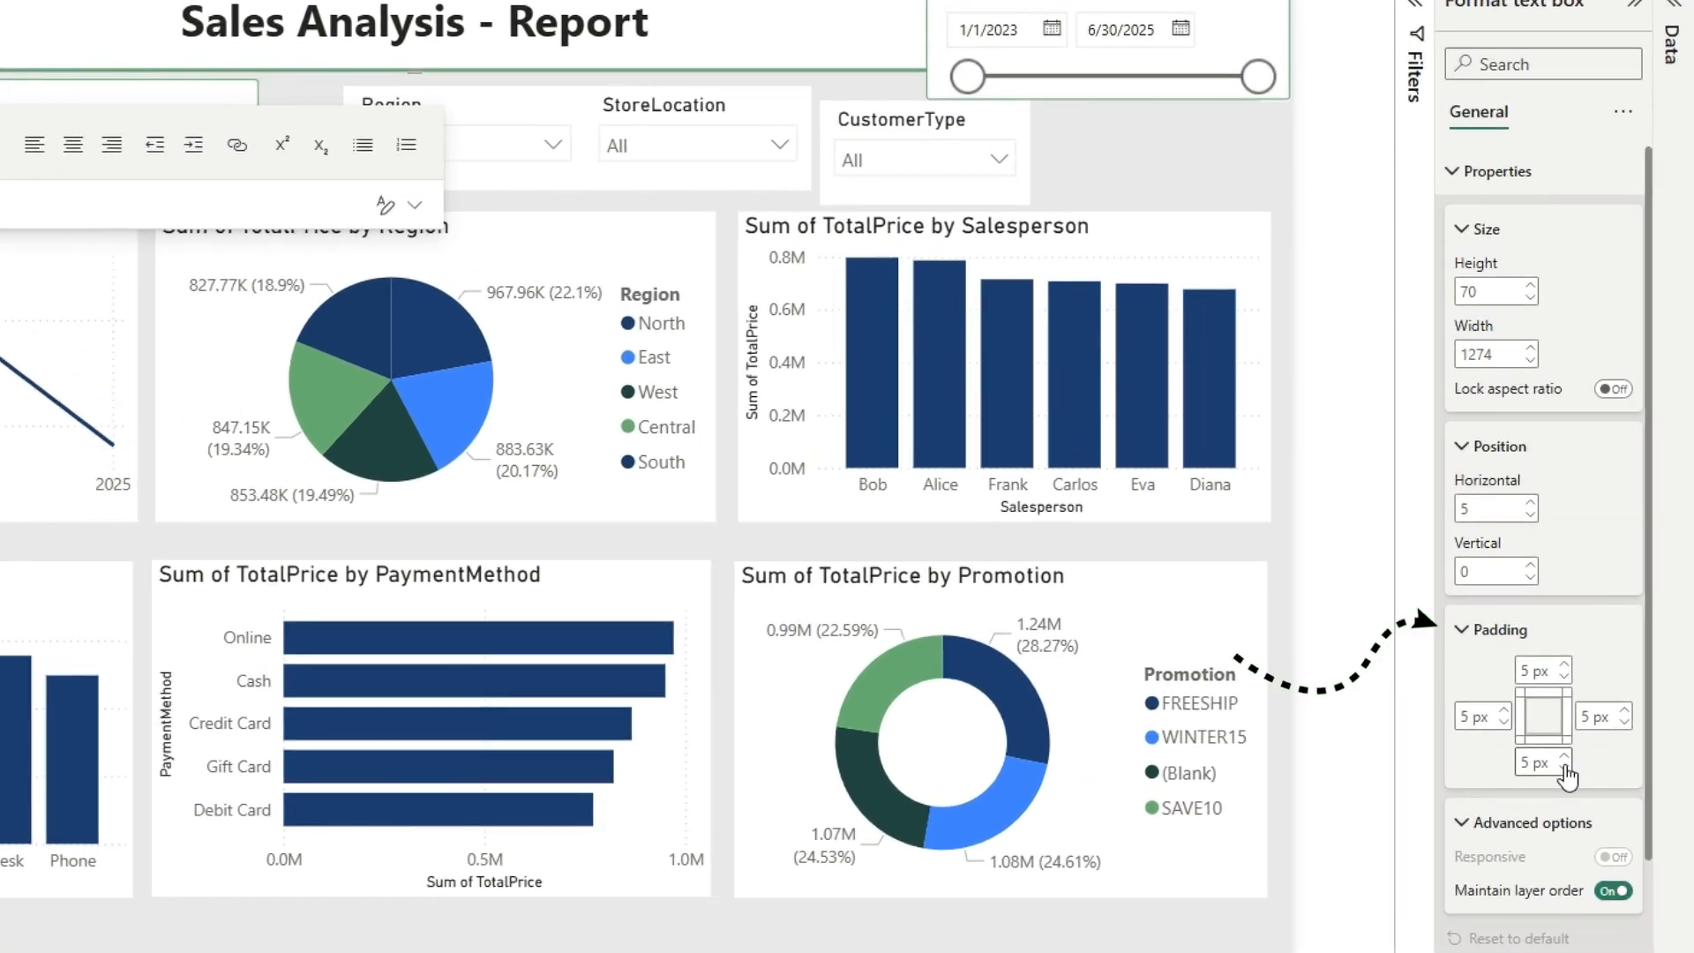
# Move the Date slicer below the title into the slicer row and select the Total Orders card visual.
pyautogui.click(1203, 162)
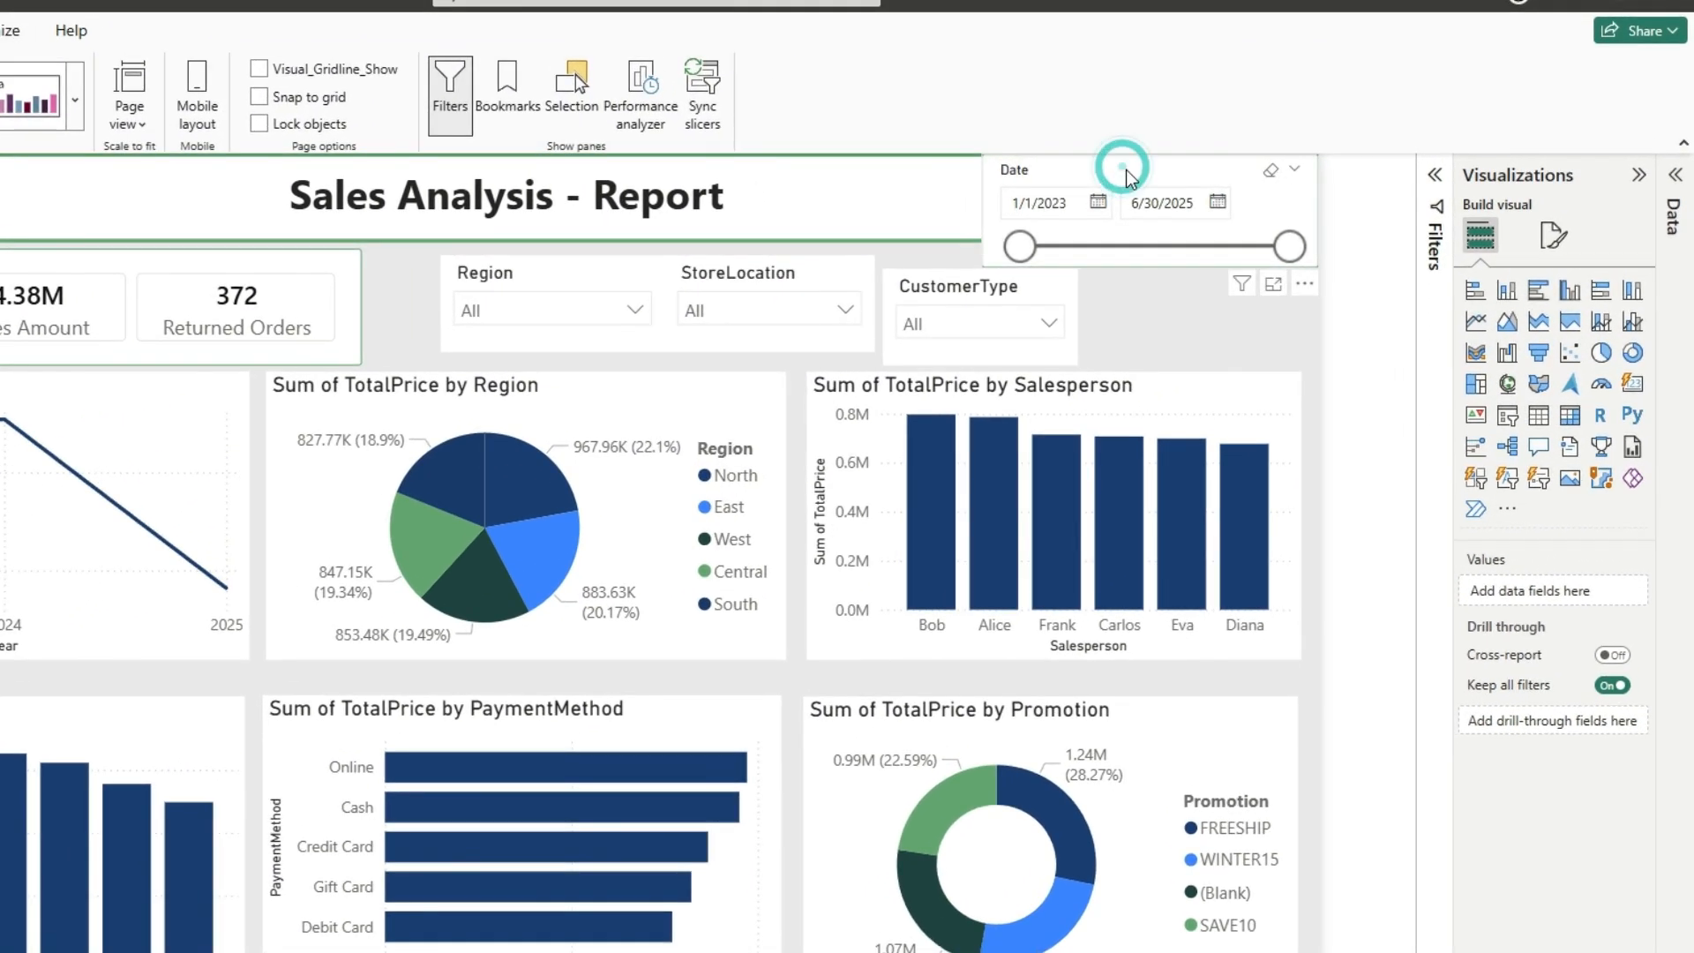
pyautogui.moveTo(1126, 170); pyautogui.dragTo(1136, 271)
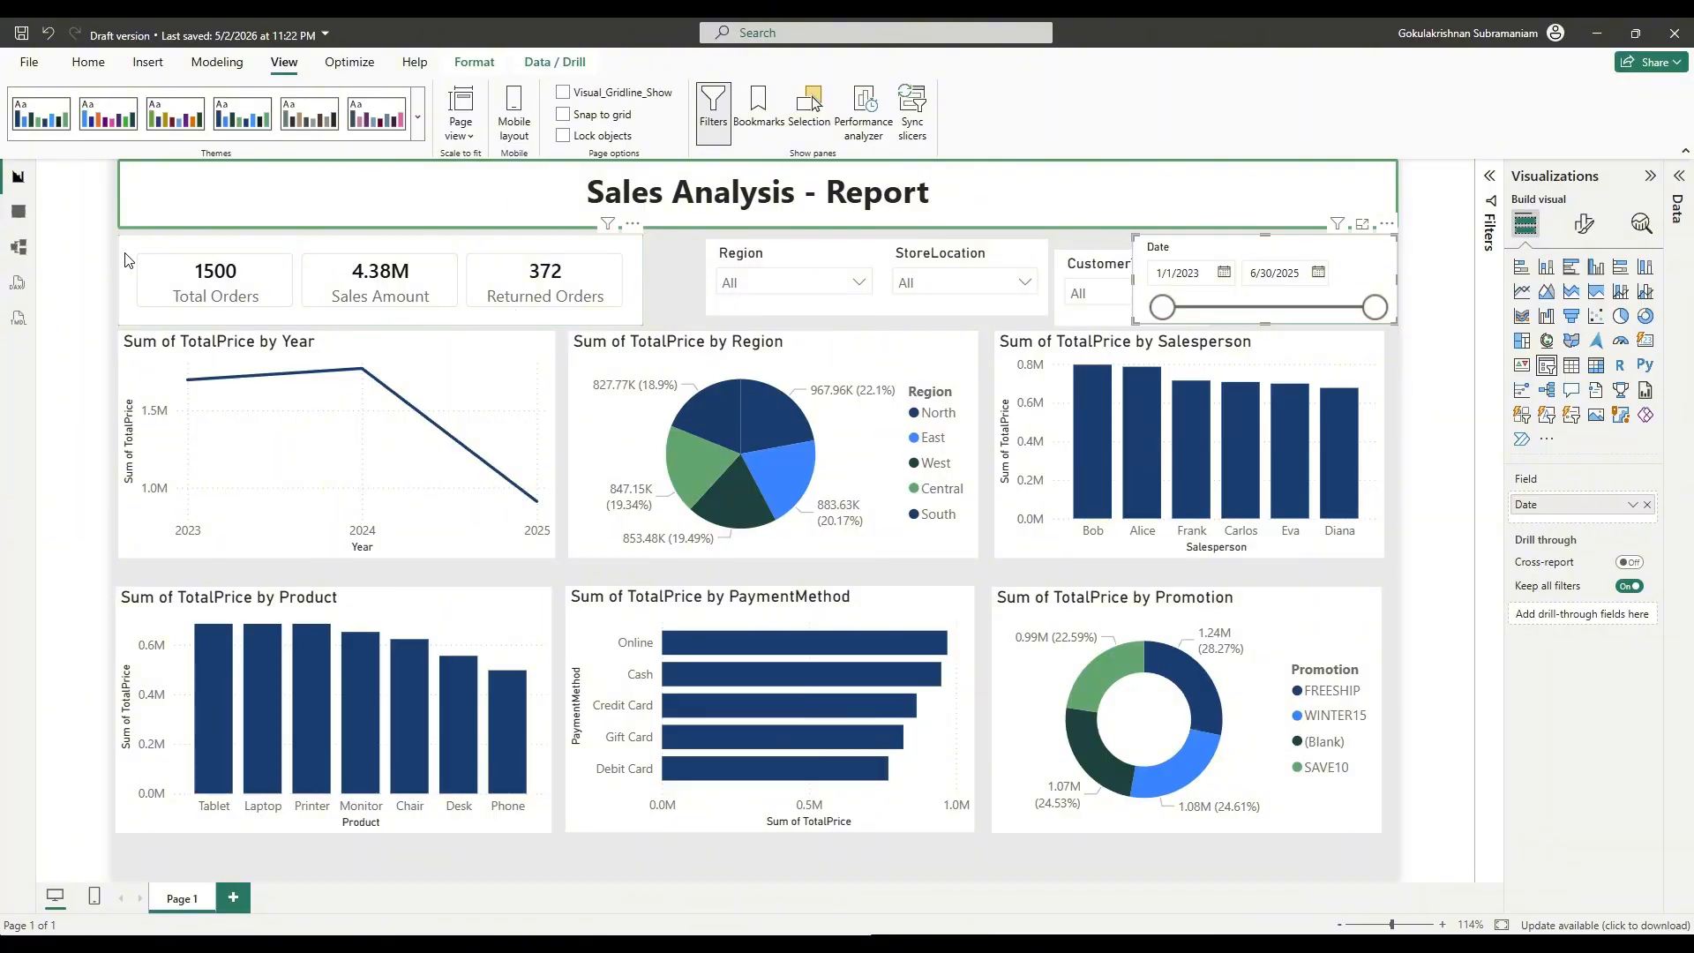
pyautogui.click(128, 261)
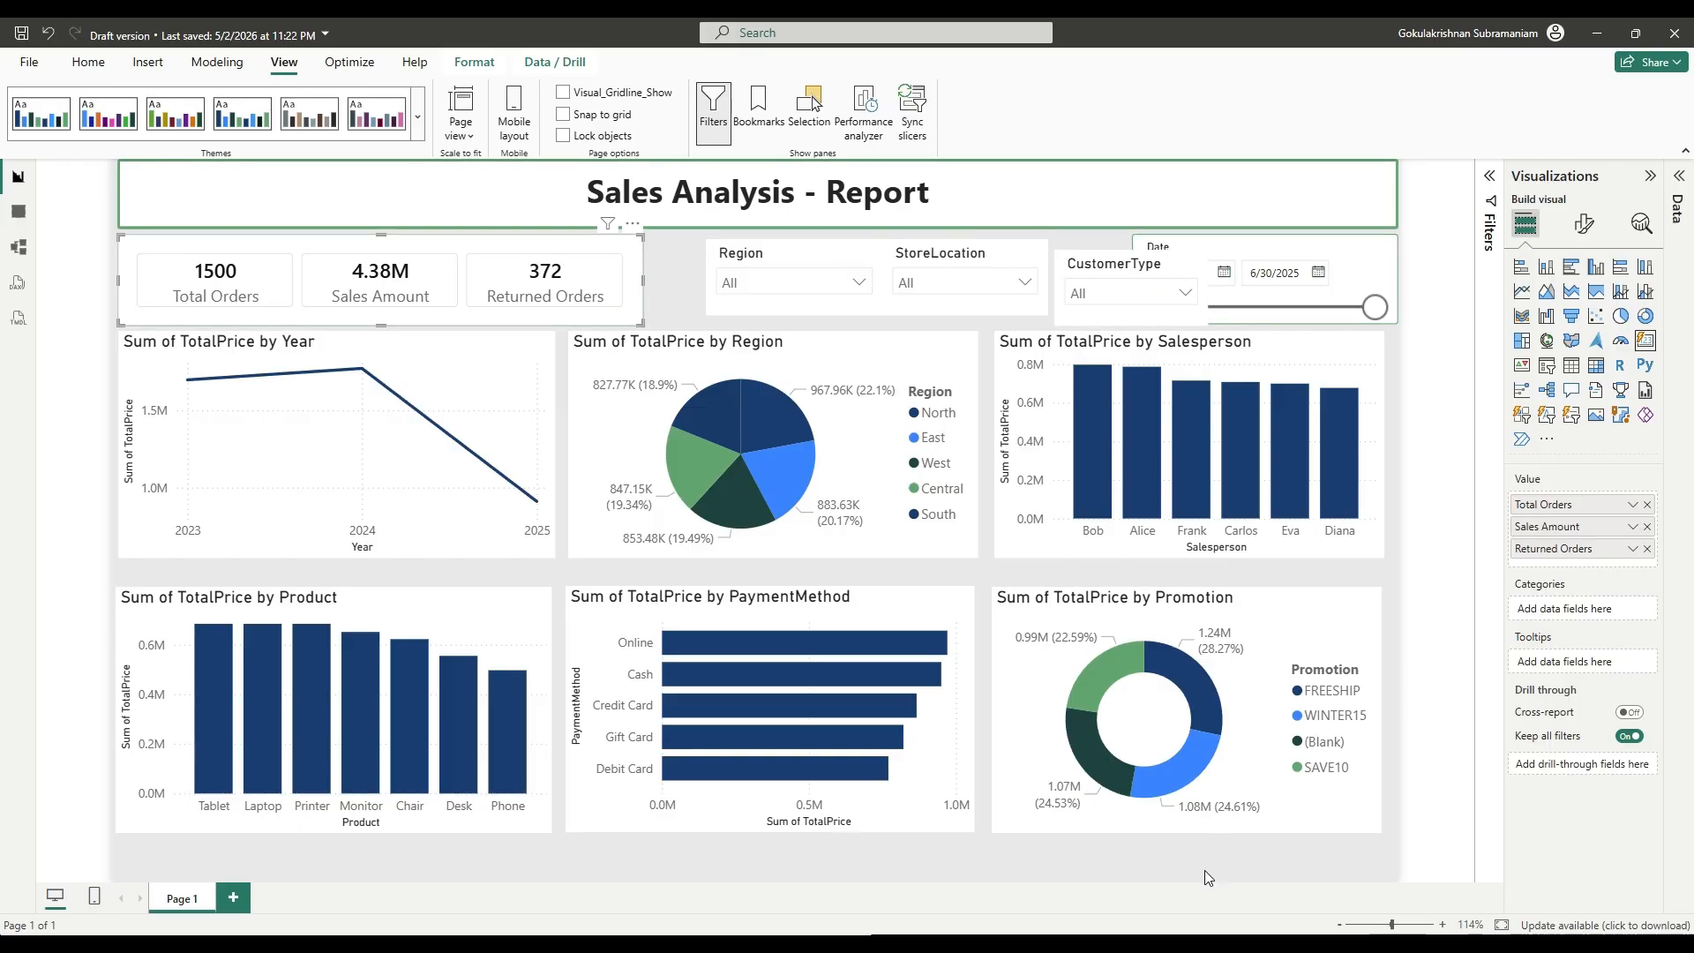
# Divide the title width of 1274 by 5 in Calculator and read the result beside the report.
pyautogui.press('super')
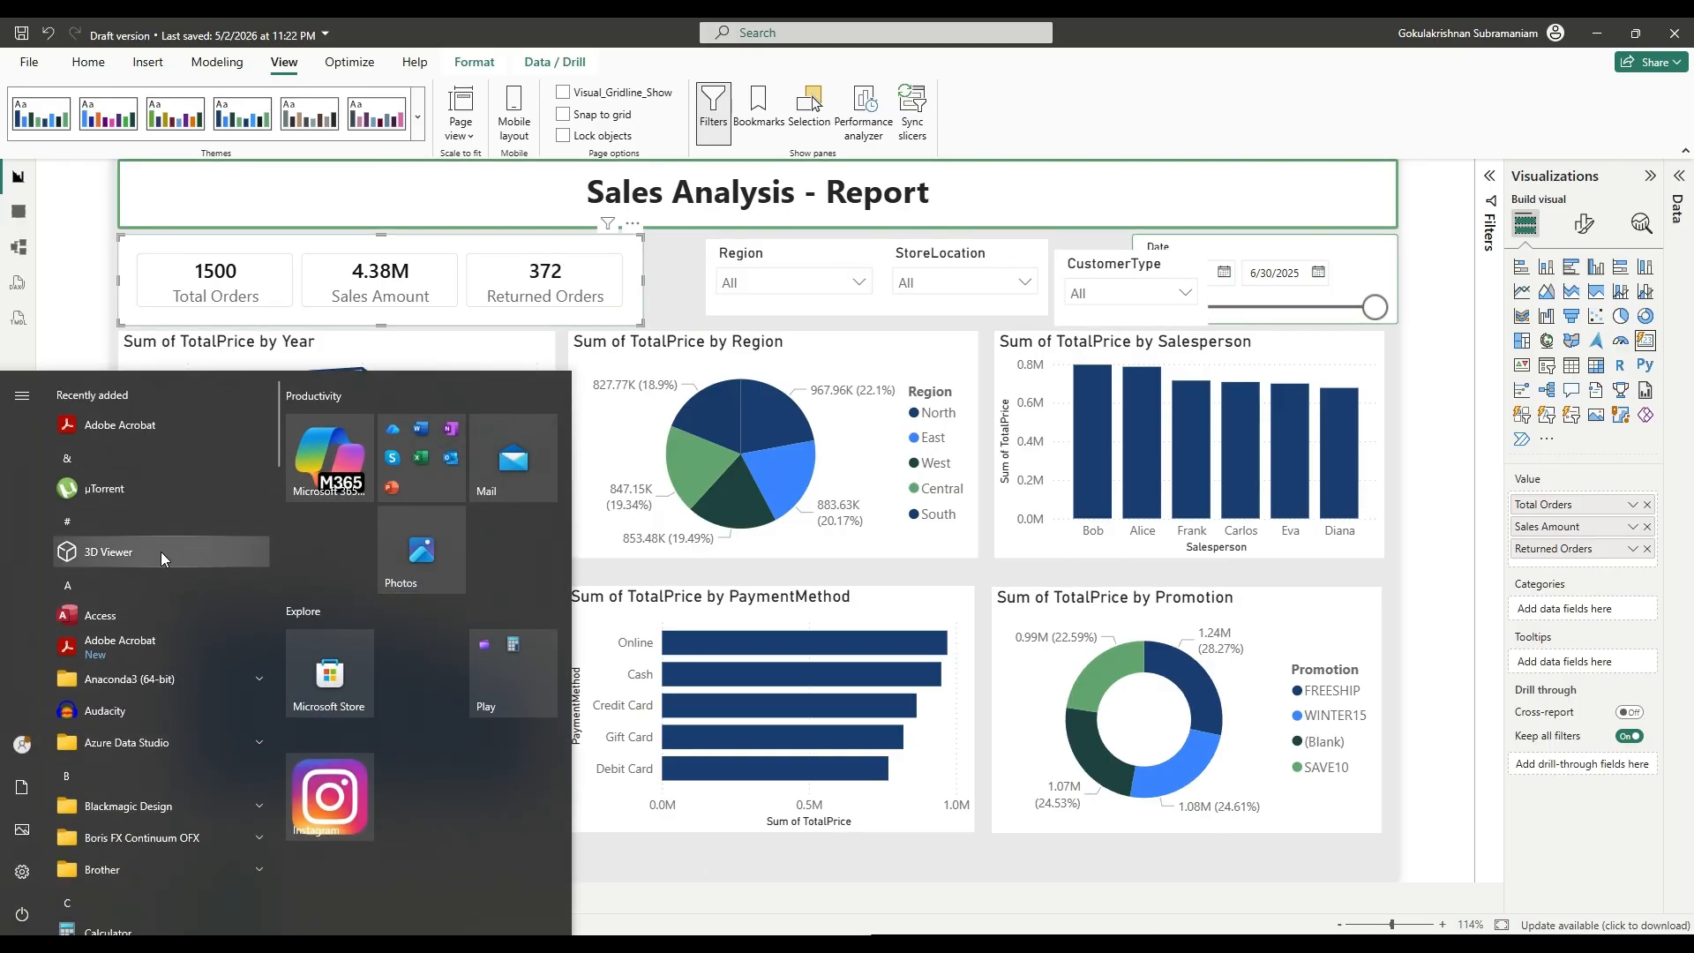
pyautogui.click(161, 553)
pyautogui.moveTo(1271, 168); pyautogui.dragTo(1576, 226)
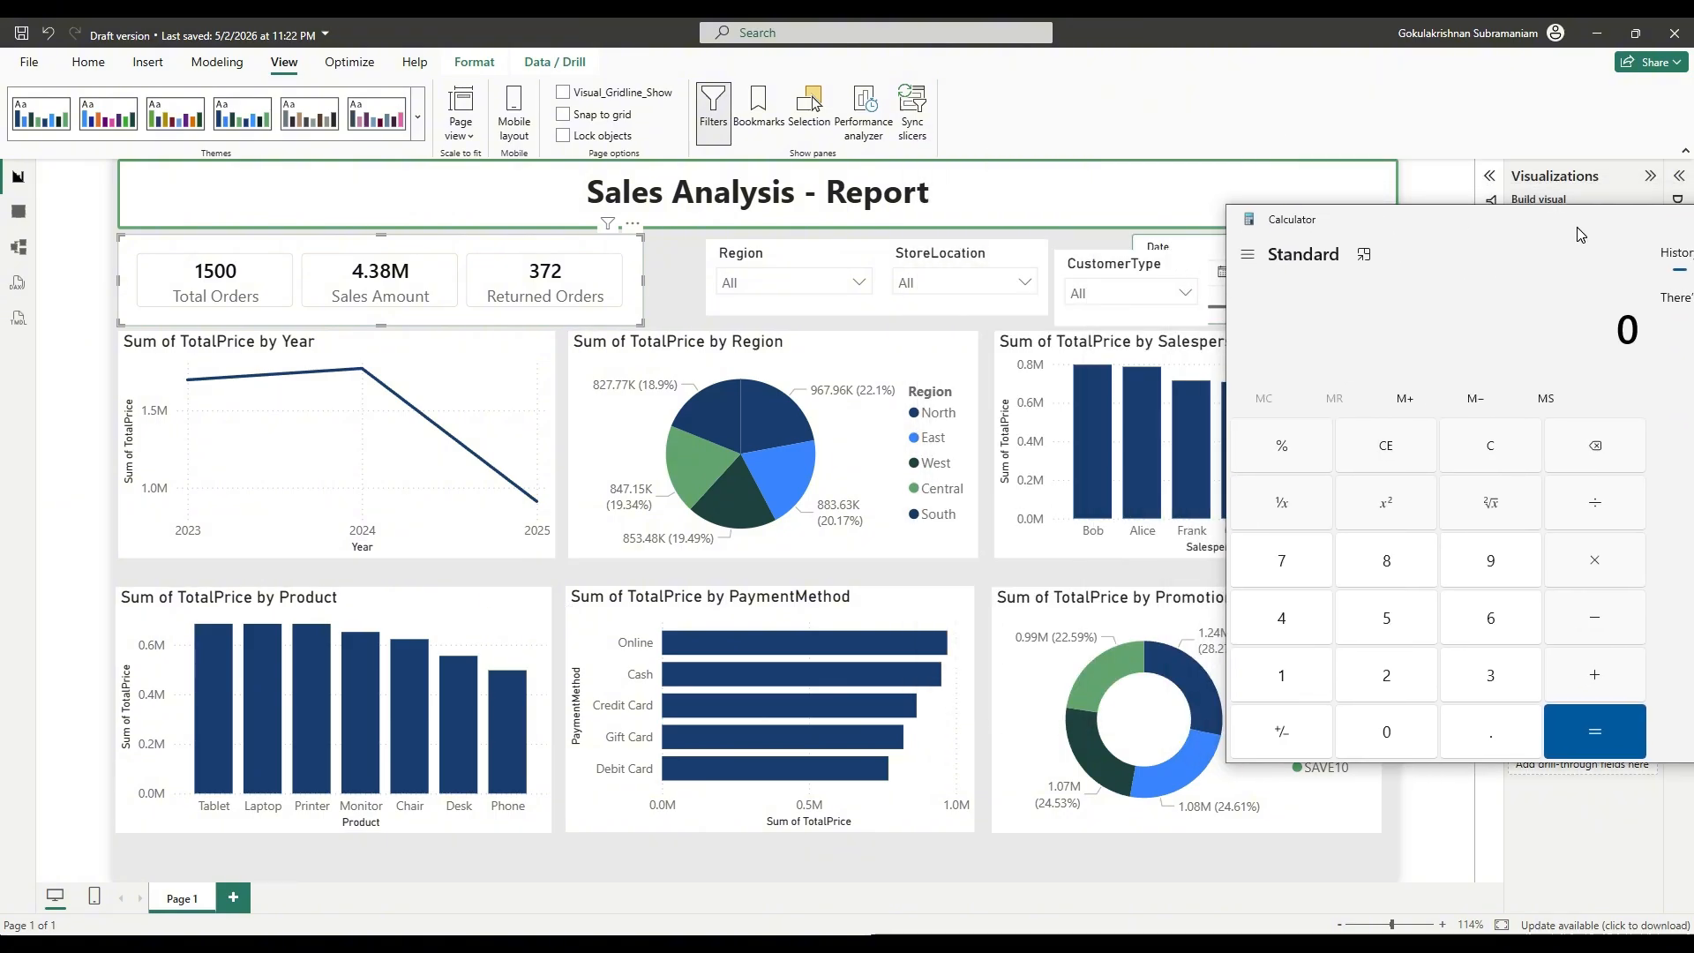
pyautogui.write('1274/5')
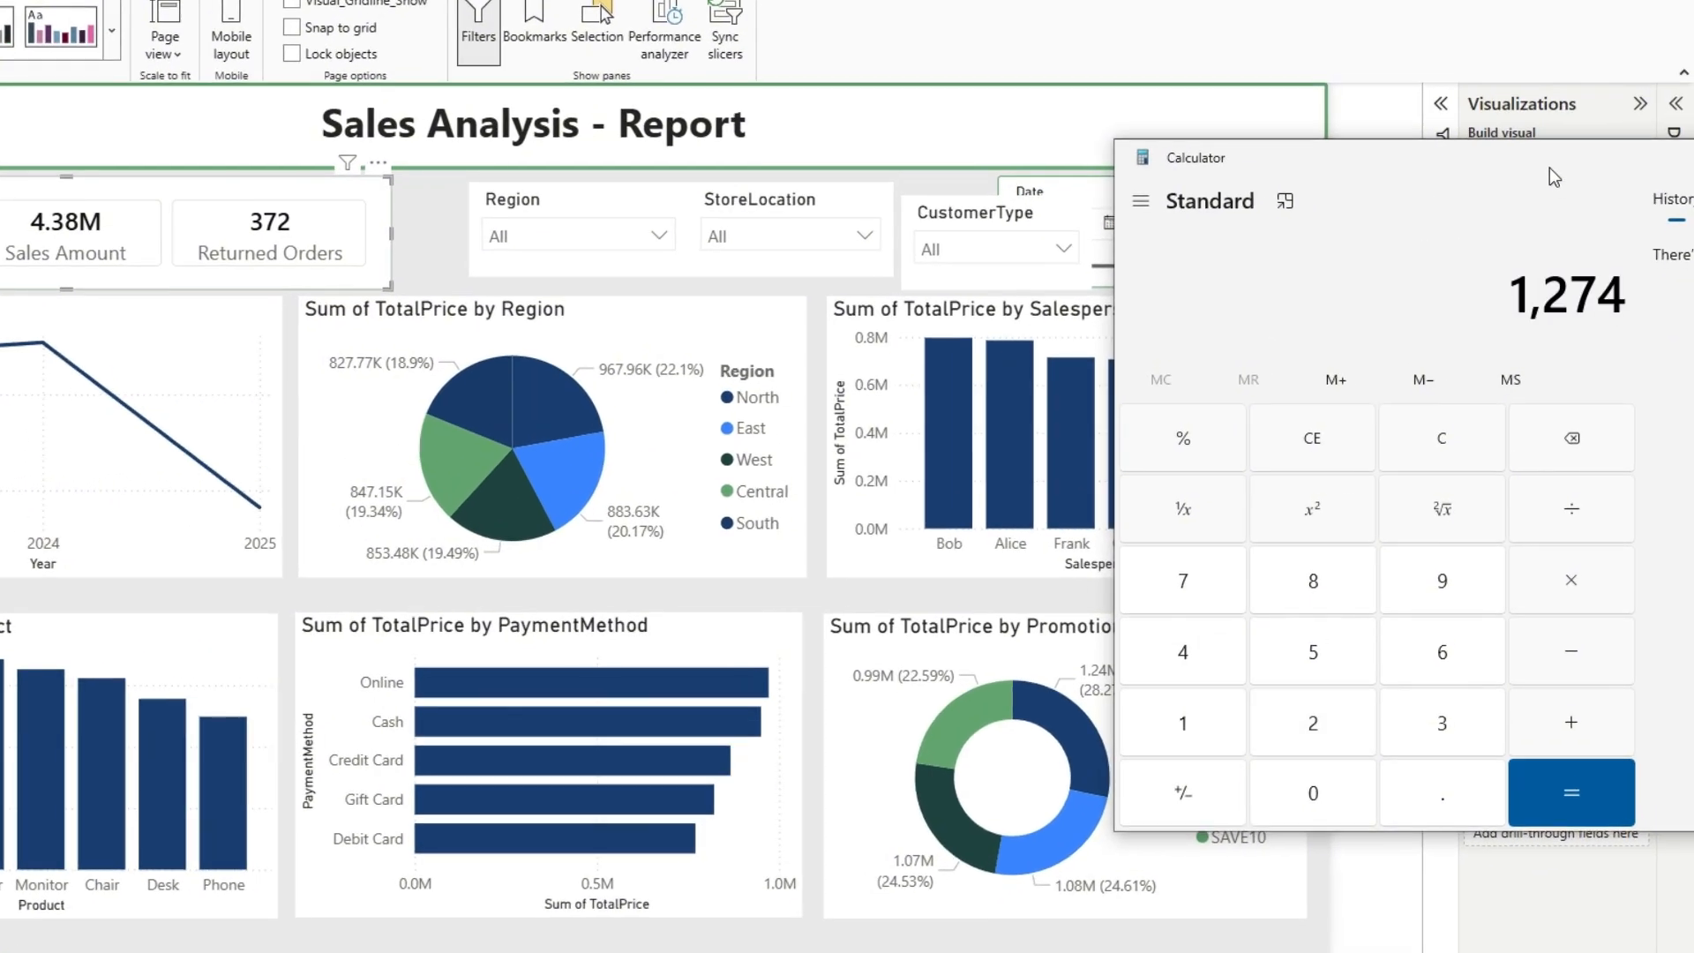
pyautogui.press('Return')
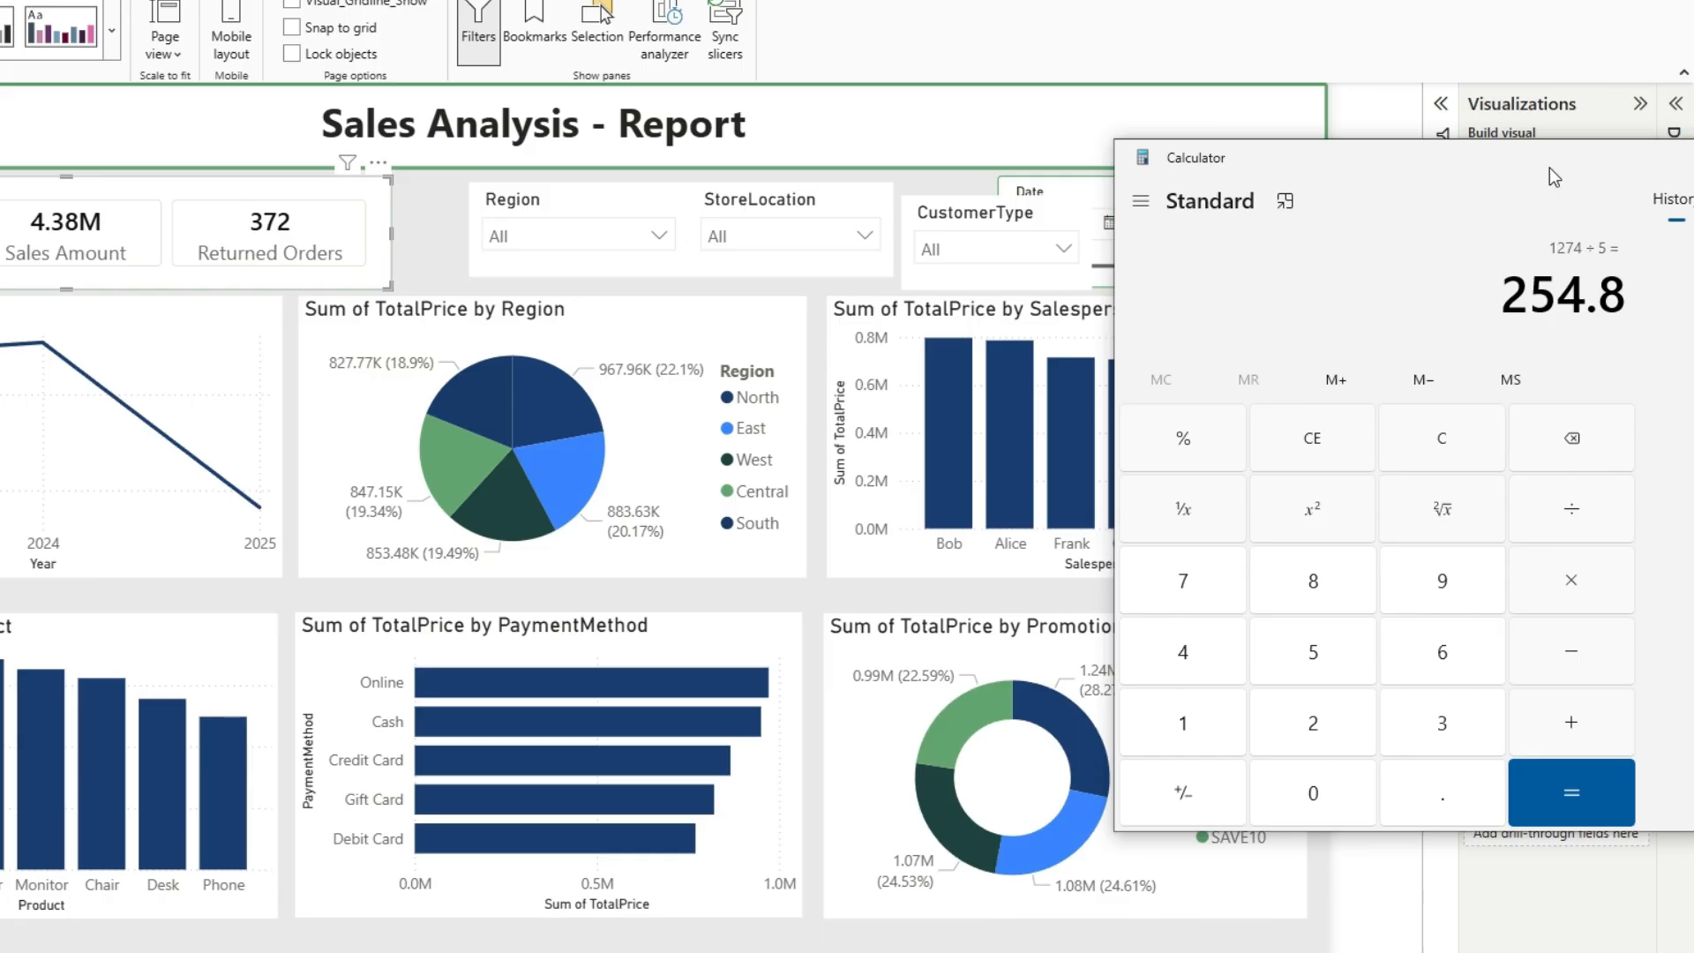
pyautogui.moveTo(1503, 296); pyautogui.dragTo(1625, 306)
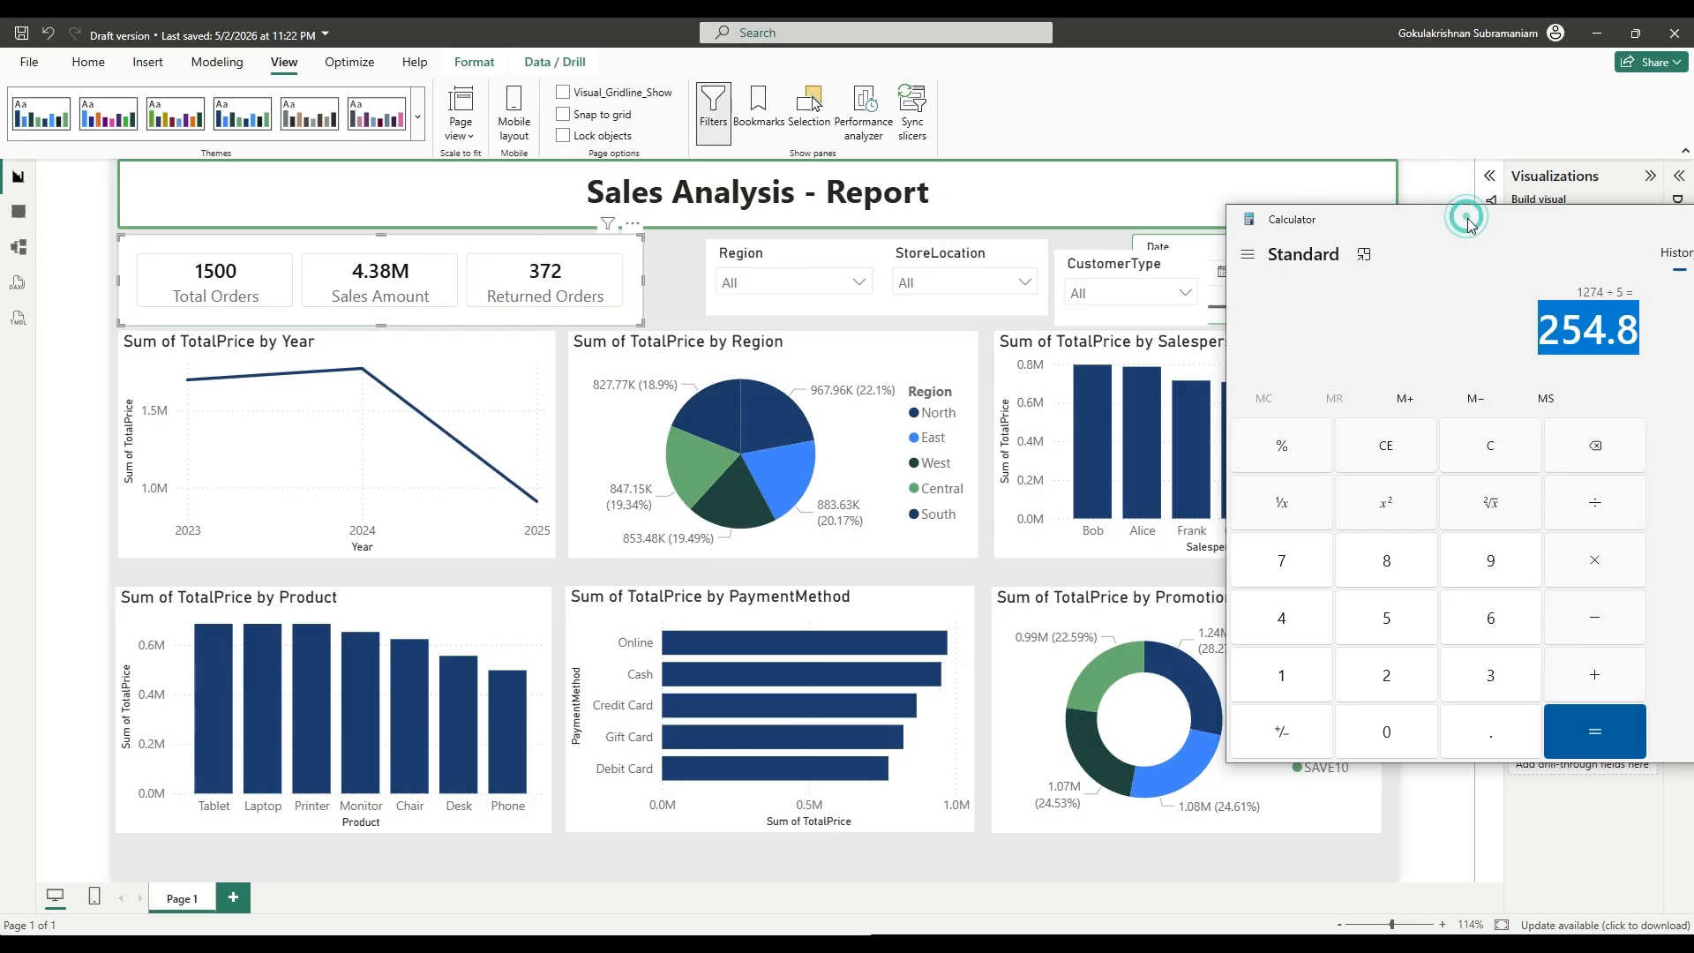
pyautogui.moveTo(1402, 151); pyautogui.dragTo(1235, 636)
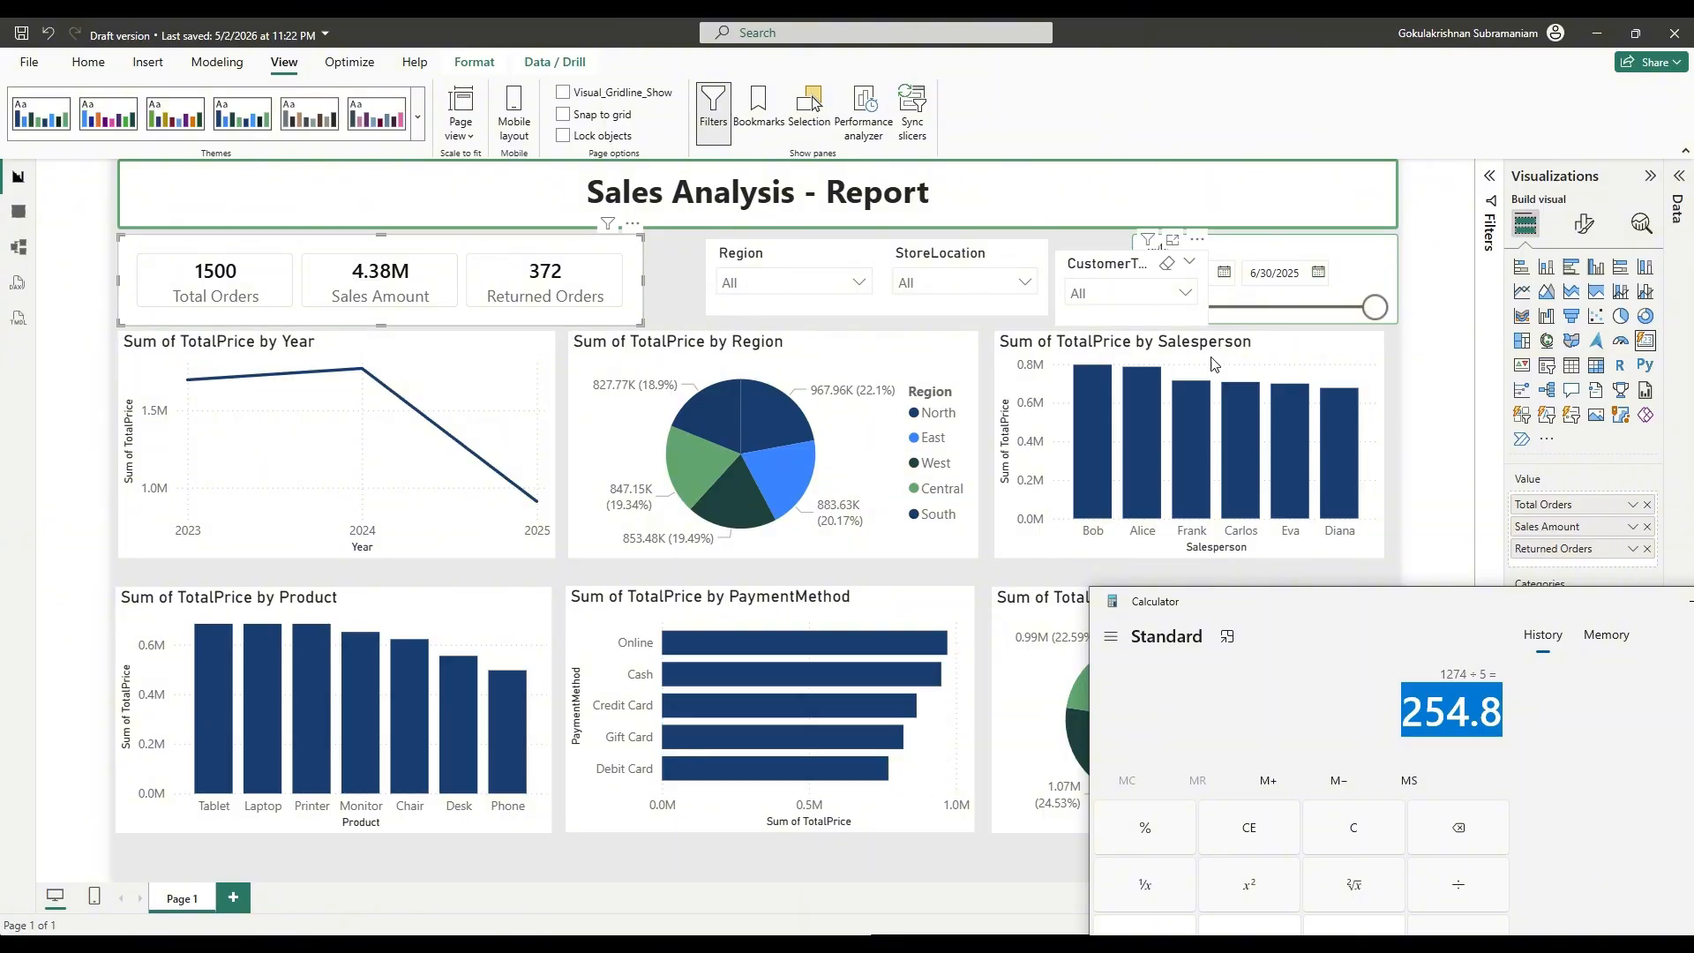
pyautogui.moveTo(1382, 619); pyautogui.dragTo(1396, 501)
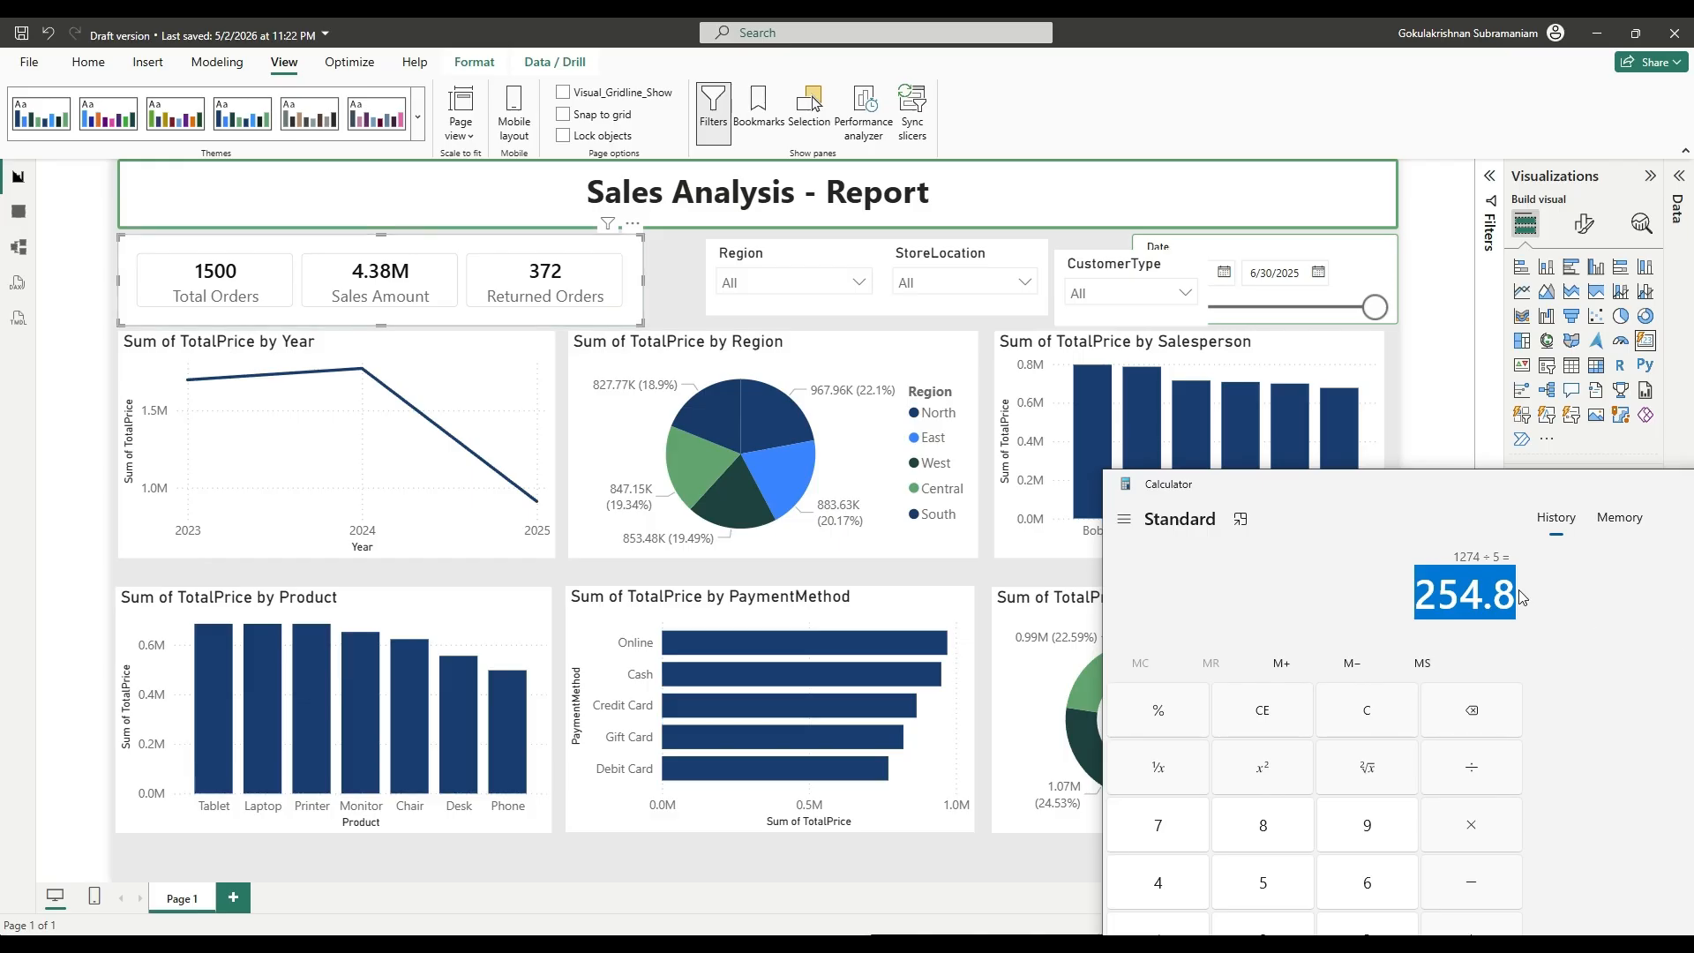
pyautogui.click(1460, 596)
pyautogui.moveTo(1460, 596); pyautogui.dragTo(1522, 598)
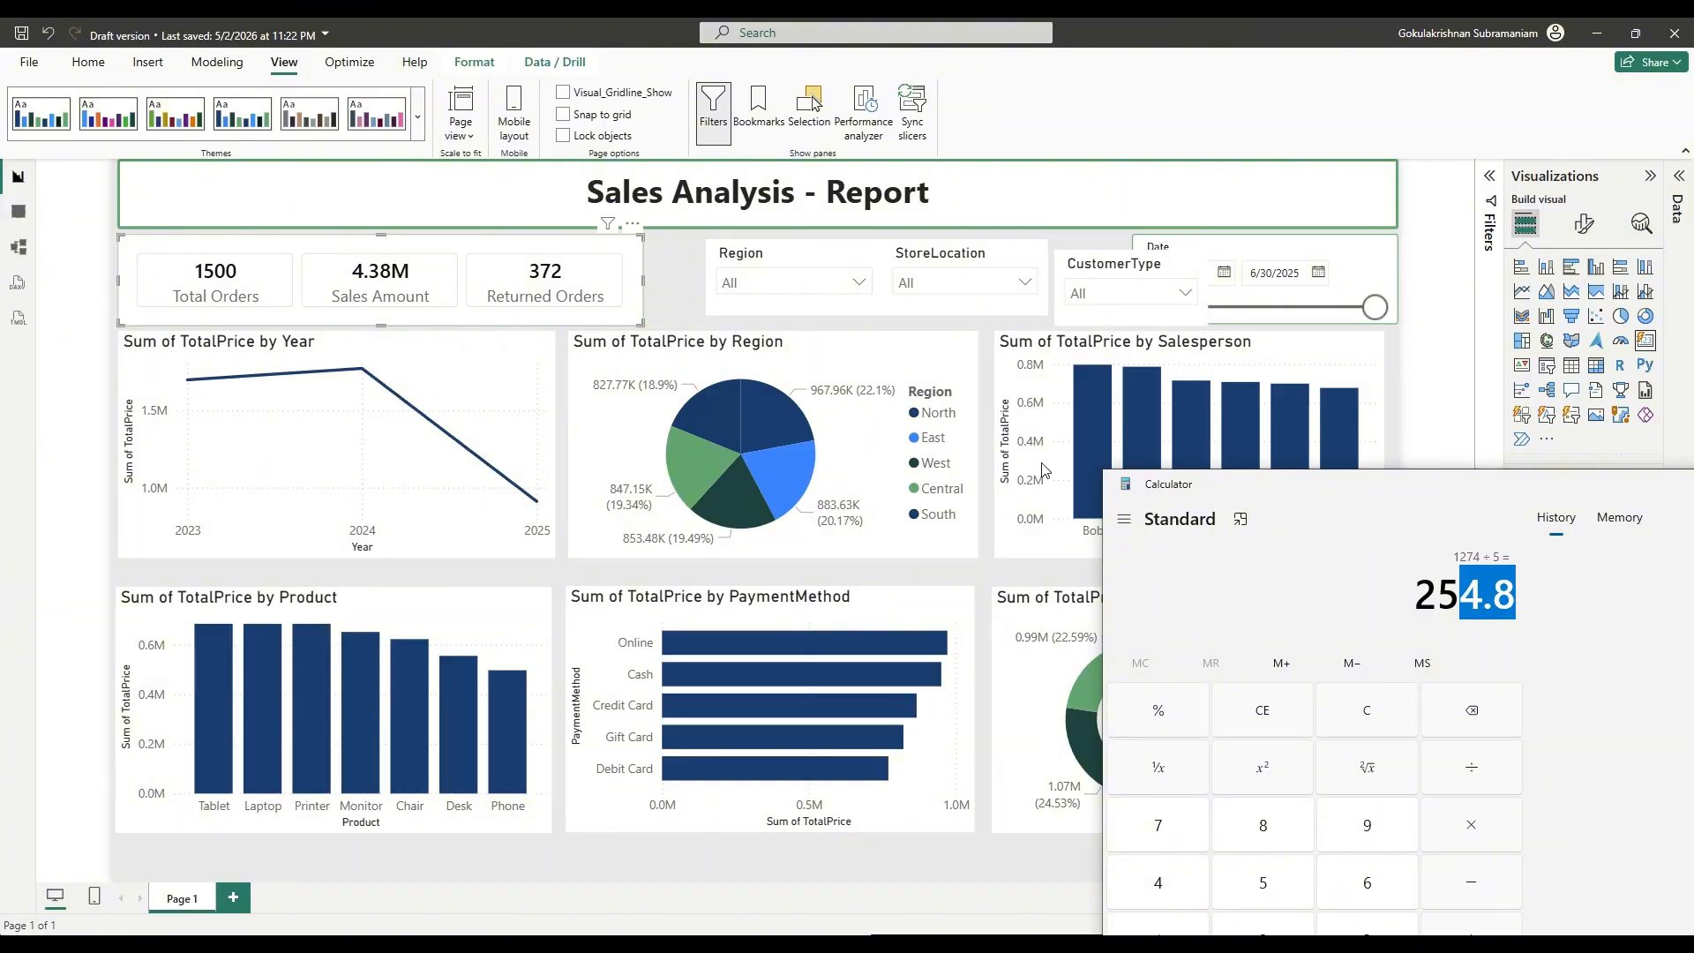
# Try setting the Total Orders card visual's width to one fifth of the title width from the calculator.
pyautogui.click(290, 243)
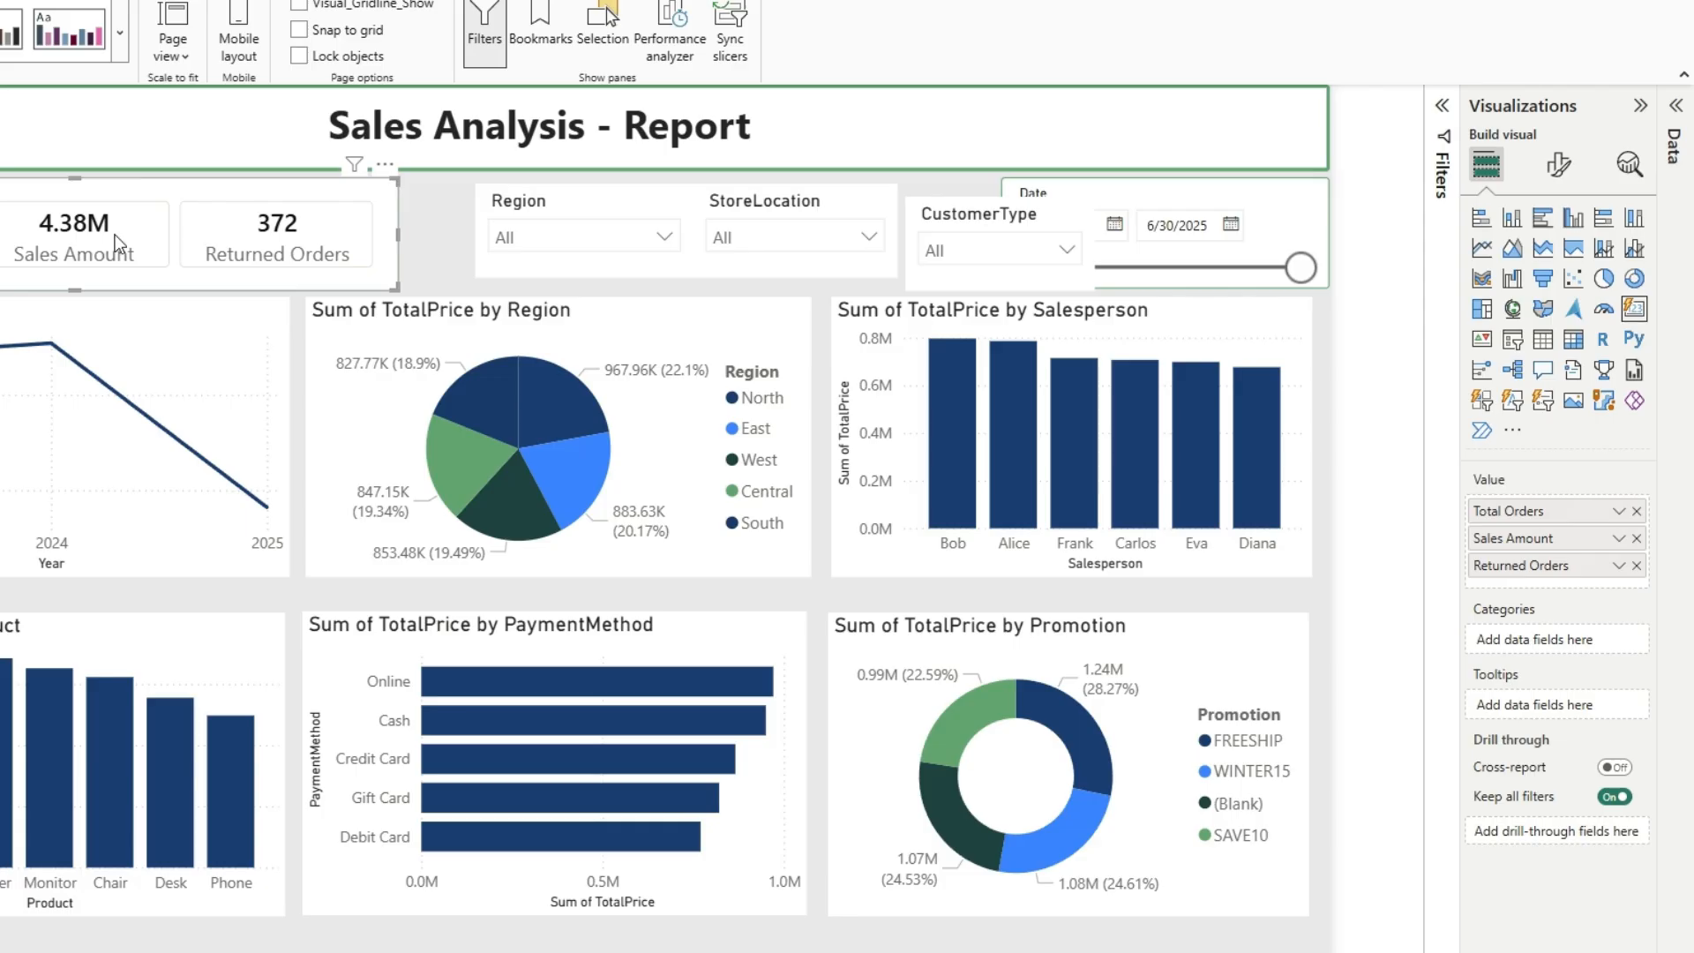
pyautogui.click(1560, 164)
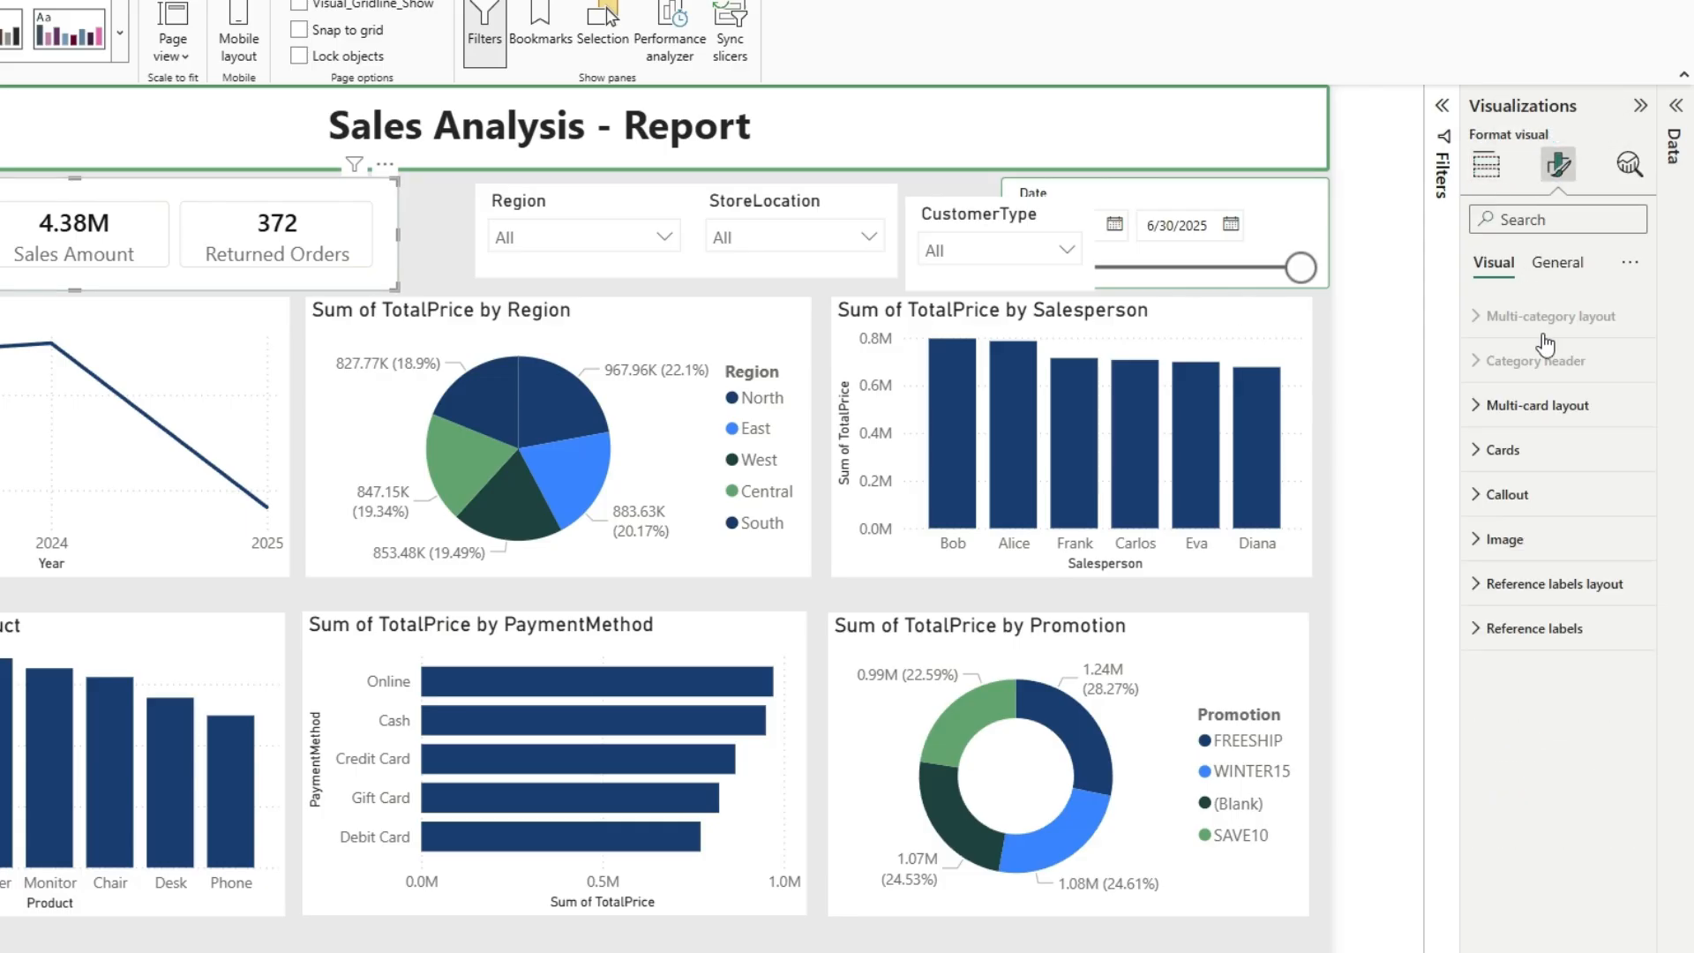
pyautogui.click(1568, 264)
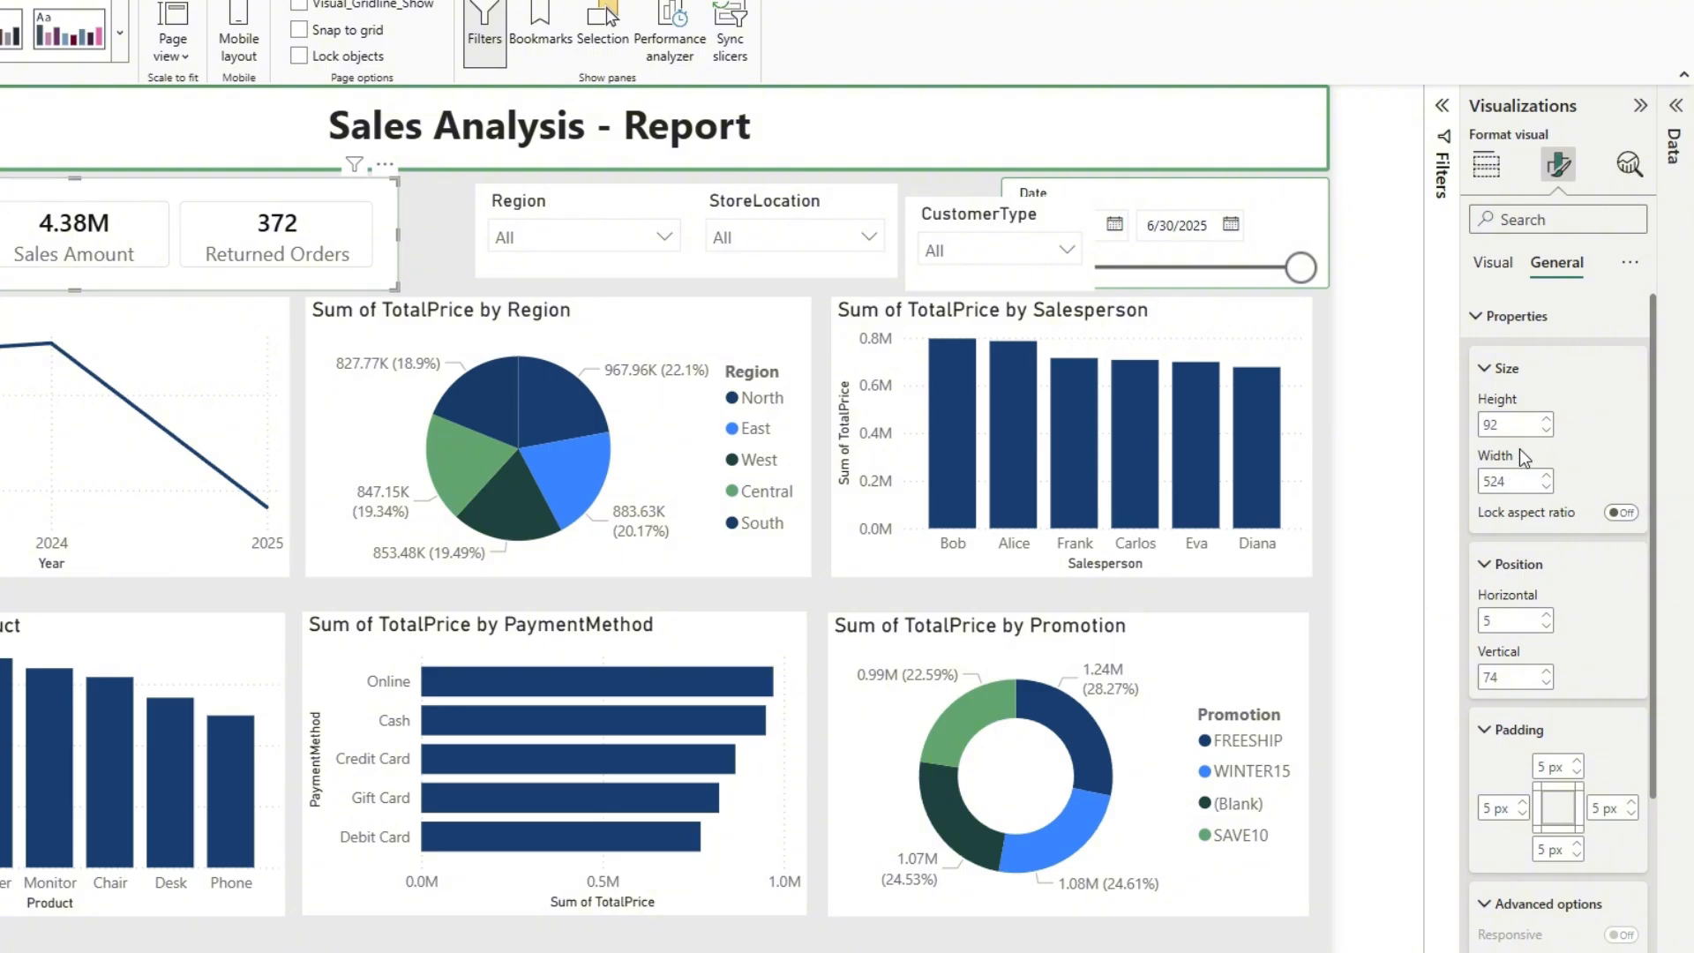
pyautogui.doubleClick(1516, 481)
pyautogui.hotkey('alt', 'Tab')
pyautogui.hotkey('alt', 'Tab')
pyautogui.press('Return')
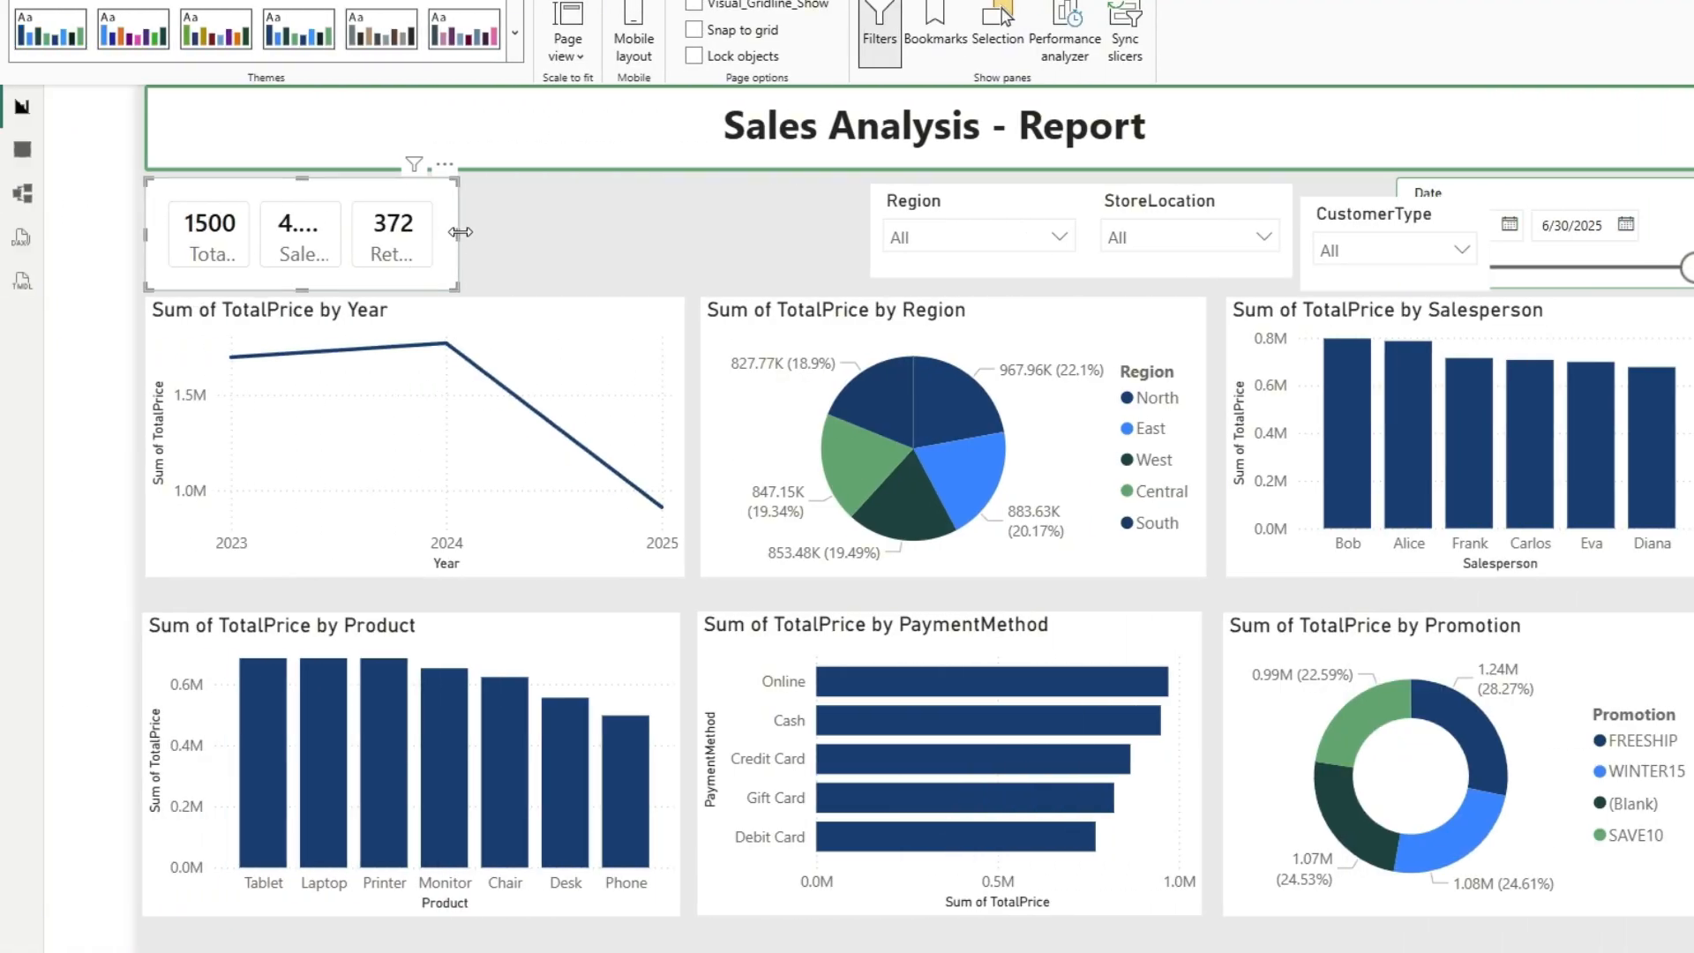
# Widen the Total Orders card visual to about 496 so its three cards fit, and check its size properties.
pyautogui.moveTo(457, 232); pyautogui.dragTo(760, 235)
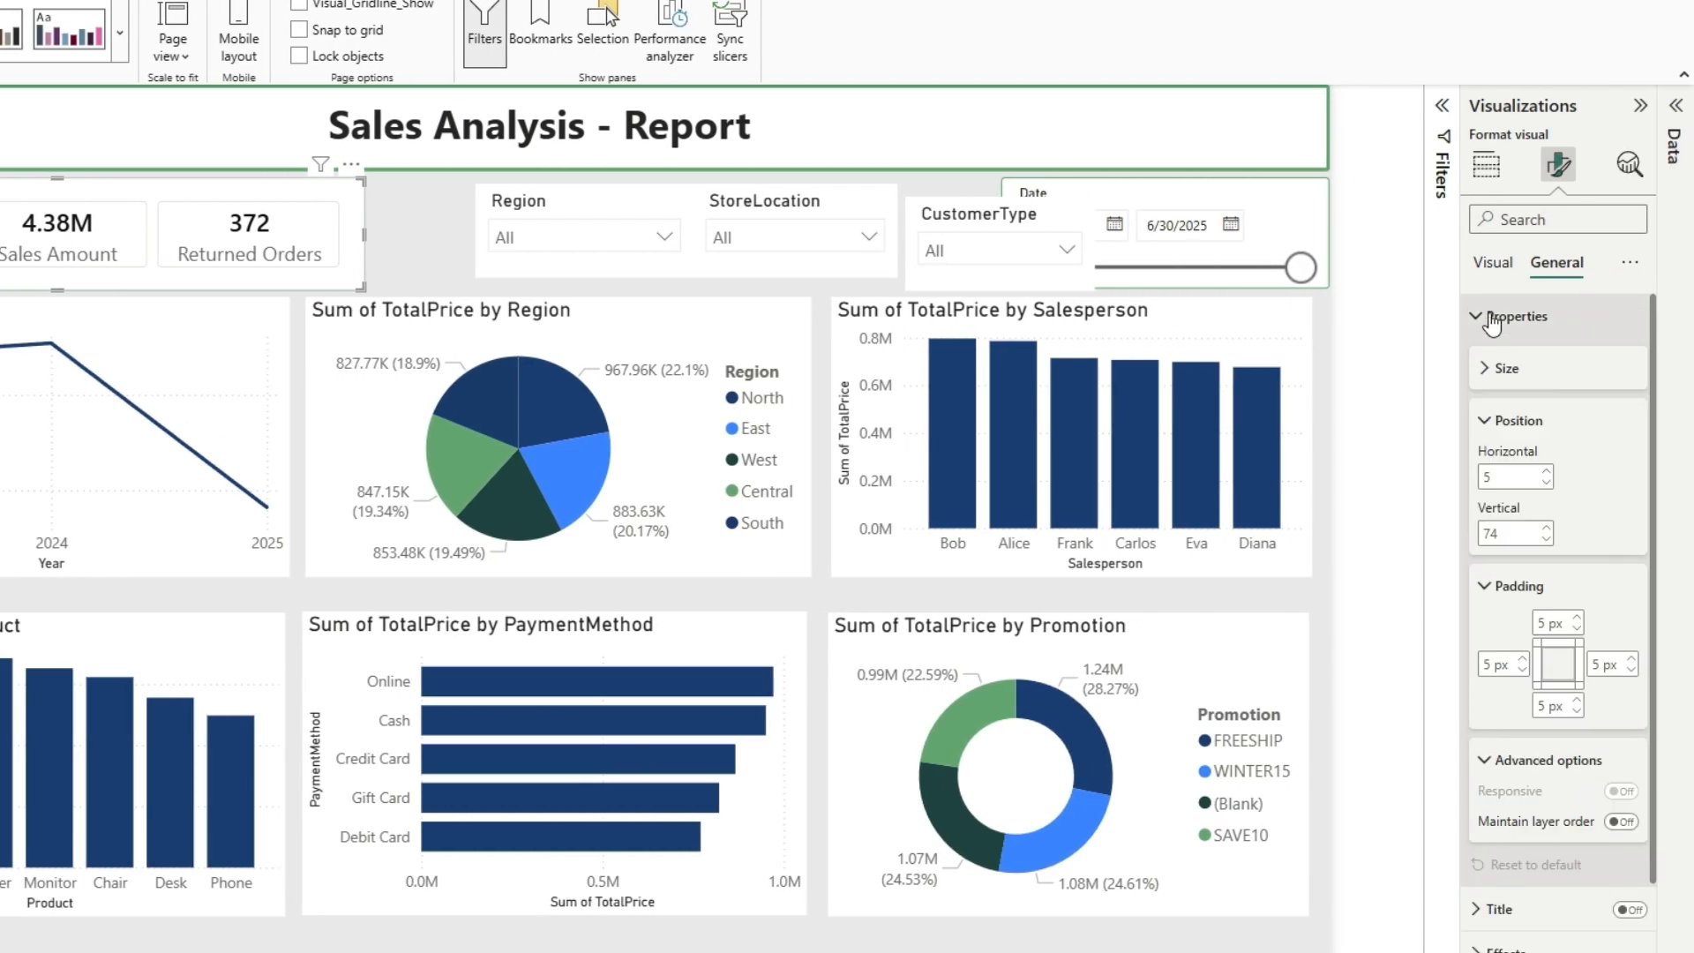
pyautogui.click(1498, 368)
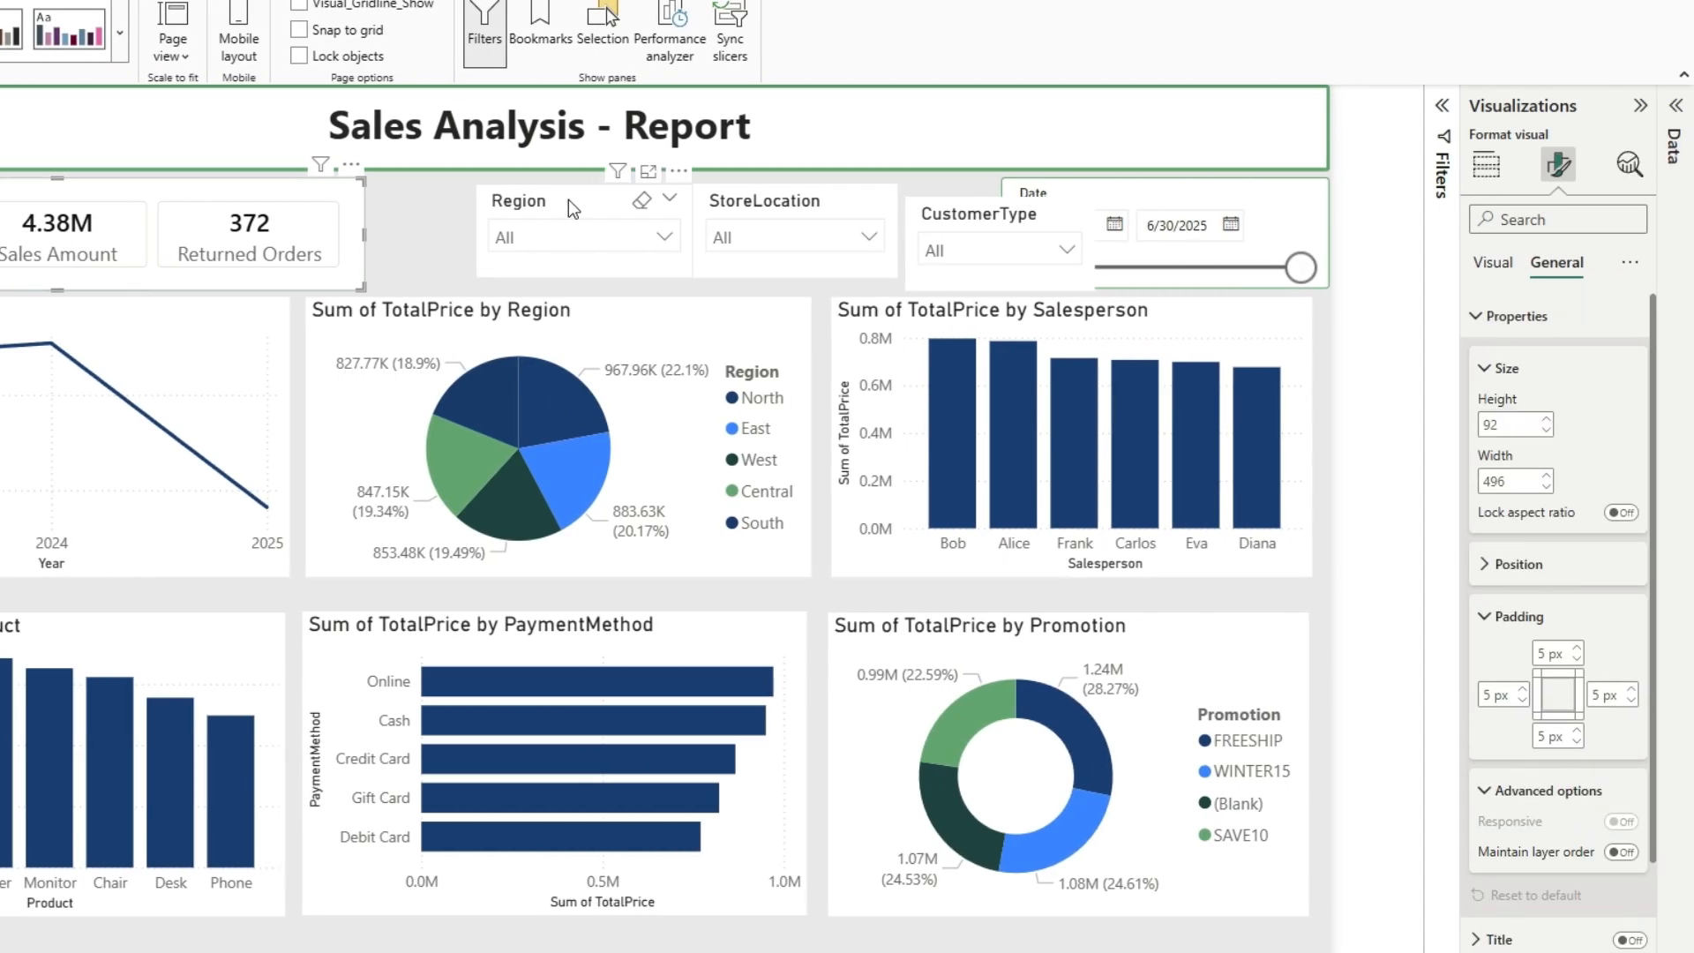
# Move the Region slicer directly beside the card visual, aligned with the card's upper edge.
pyautogui.moveTo(568, 199); pyautogui.dragTo(468, 192)
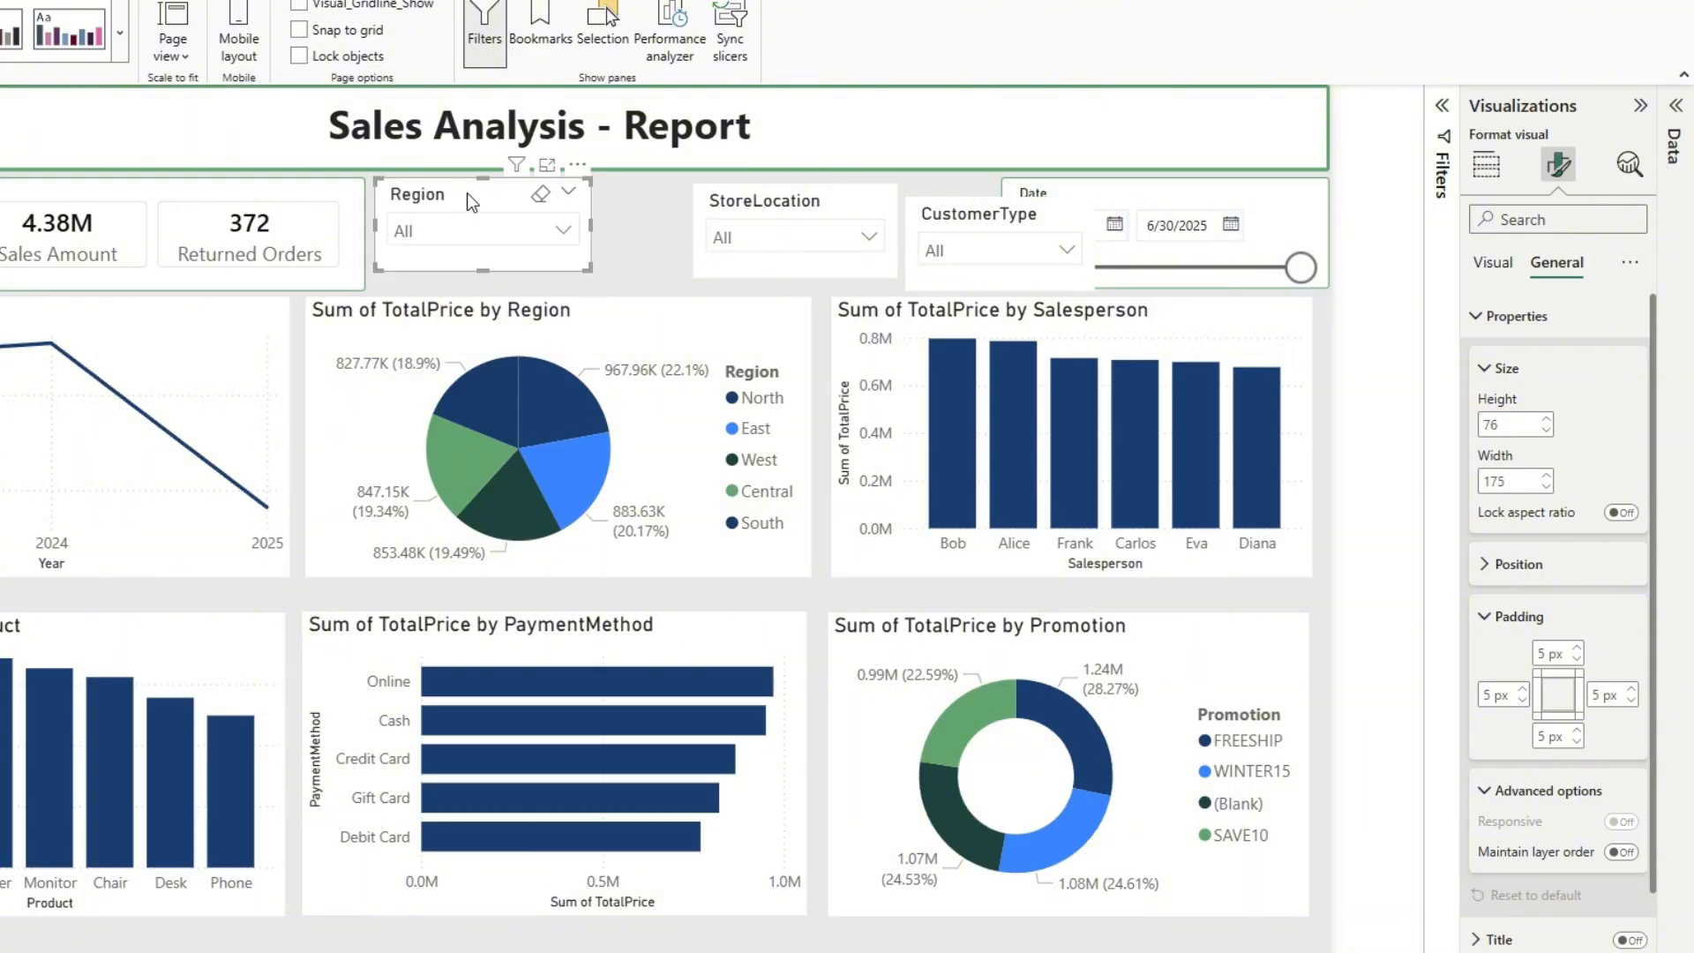
pyautogui.hotkey('alt', 'Tab')
pyautogui.write('1')
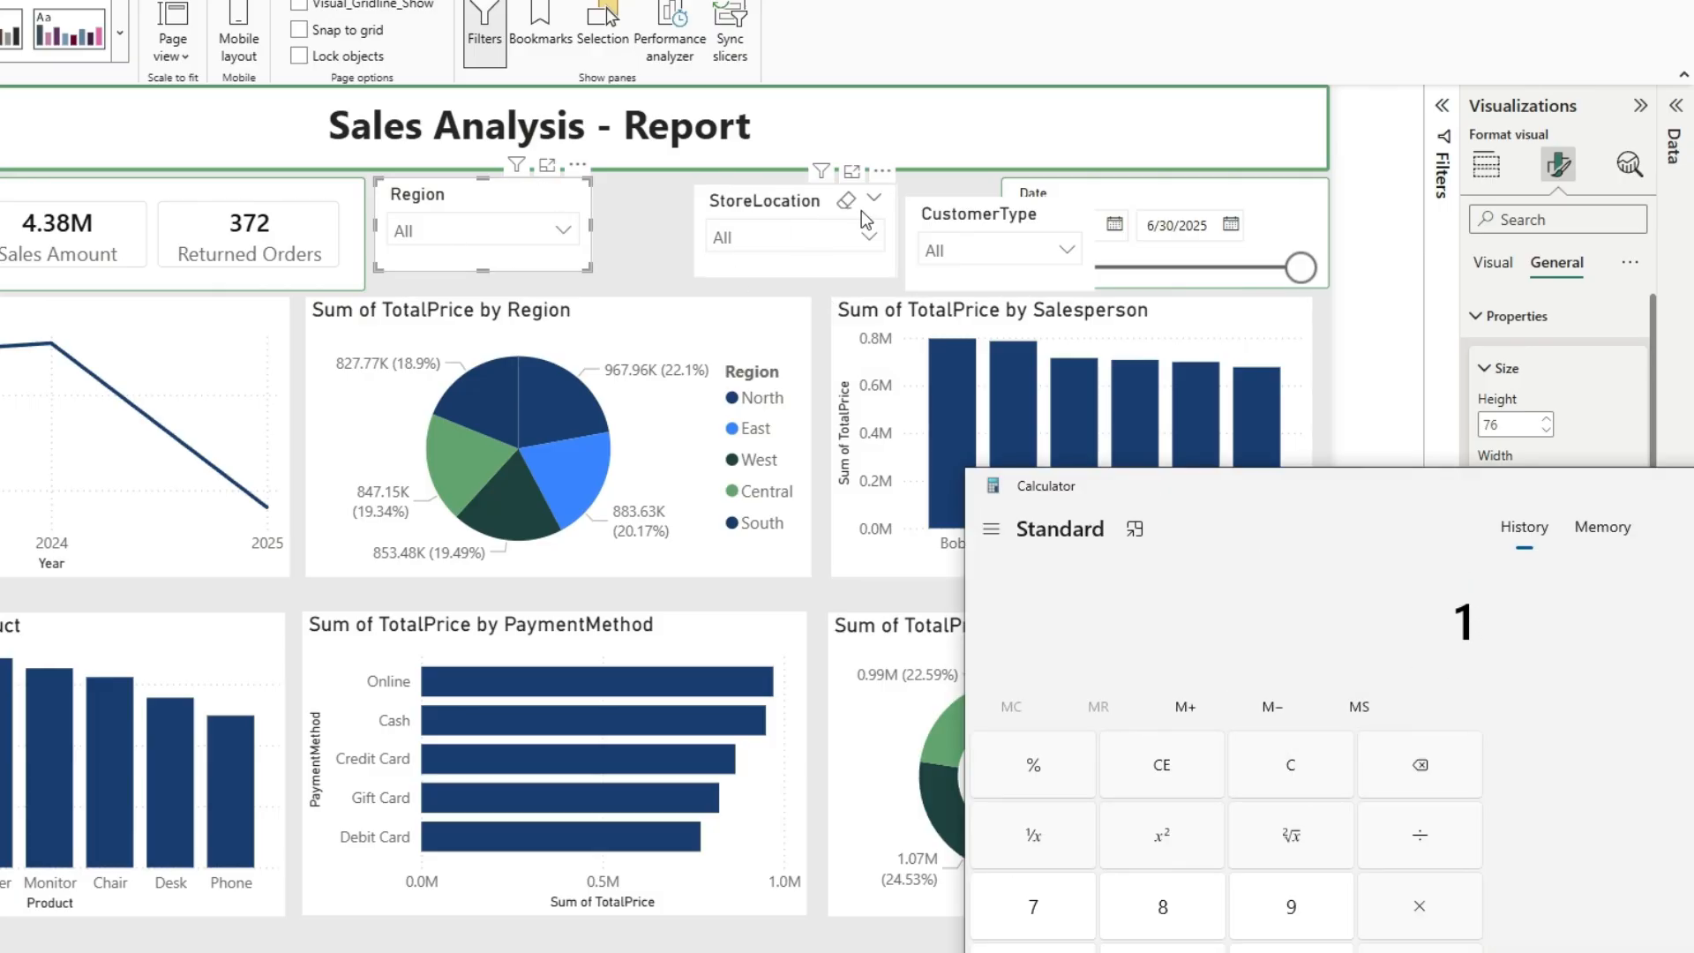
pyautogui.click(452, 198)
pyautogui.moveTo(452, 203); pyautogui.dragTo(453, 196)
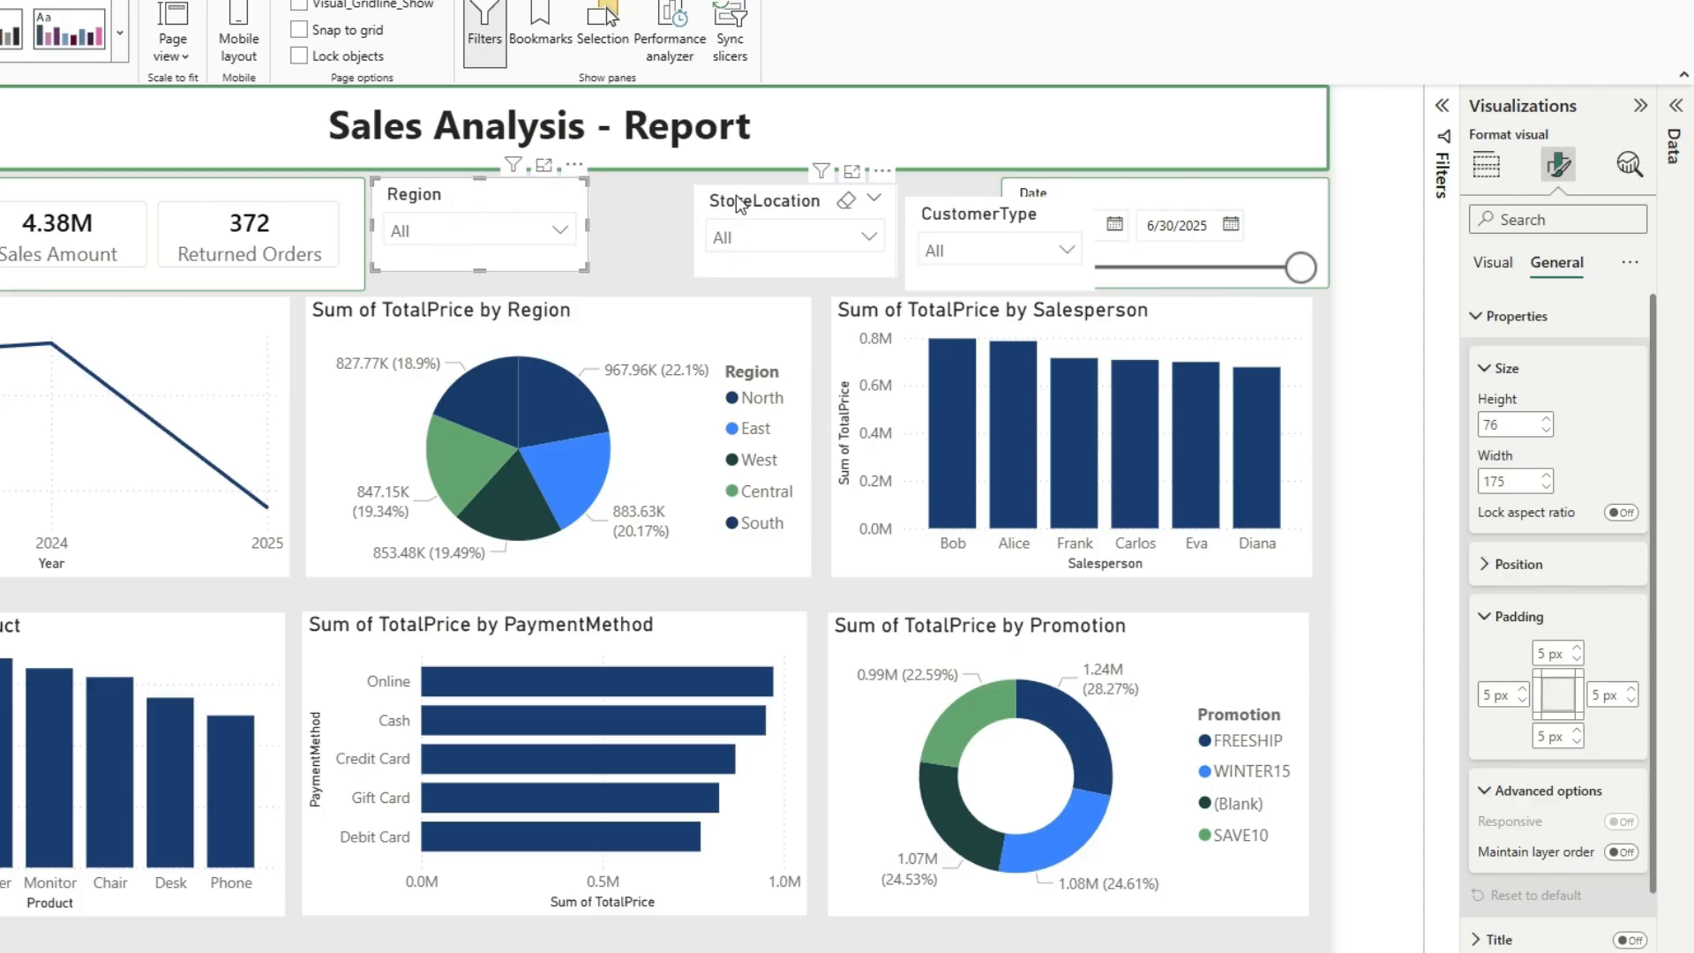
# Move the StoreLocation and CustomerType slicers into the row between the Region and Date slicers, aligning their upper edges.
pyautogui.moveTo(736, 196); pyautogui.dragTo(643, 187)
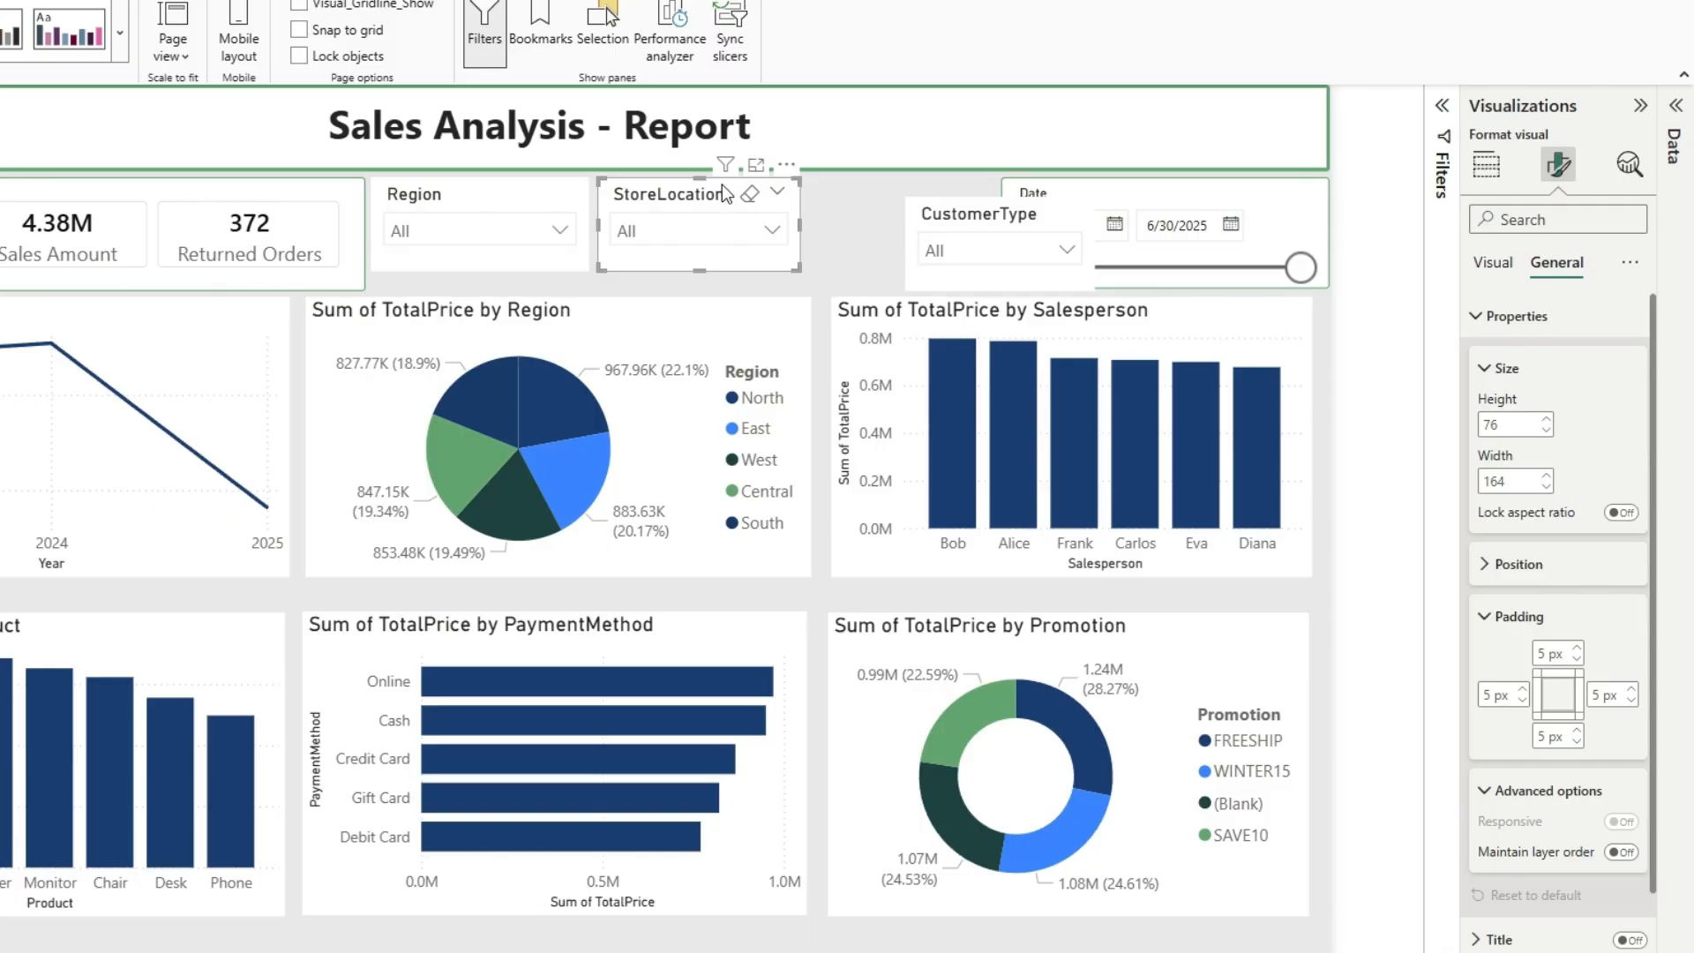
pyautogui.moveTo(945, 215); pyautogui.dragTo(878, 201)
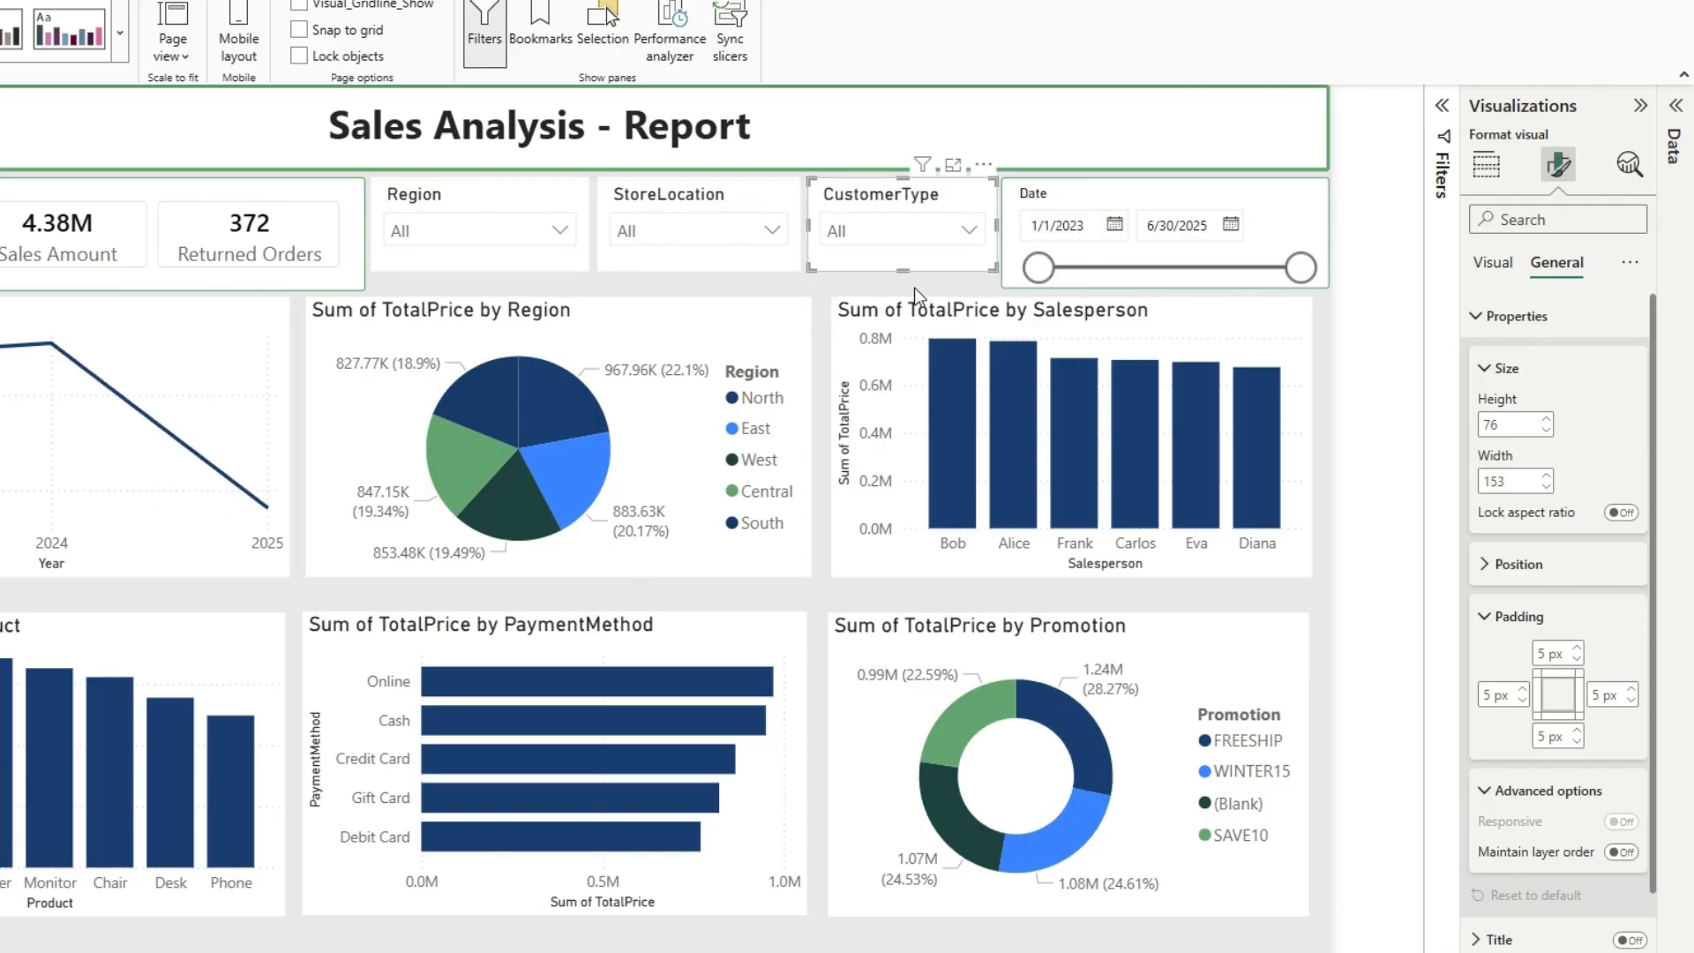
pyautogui.click(797, 287)
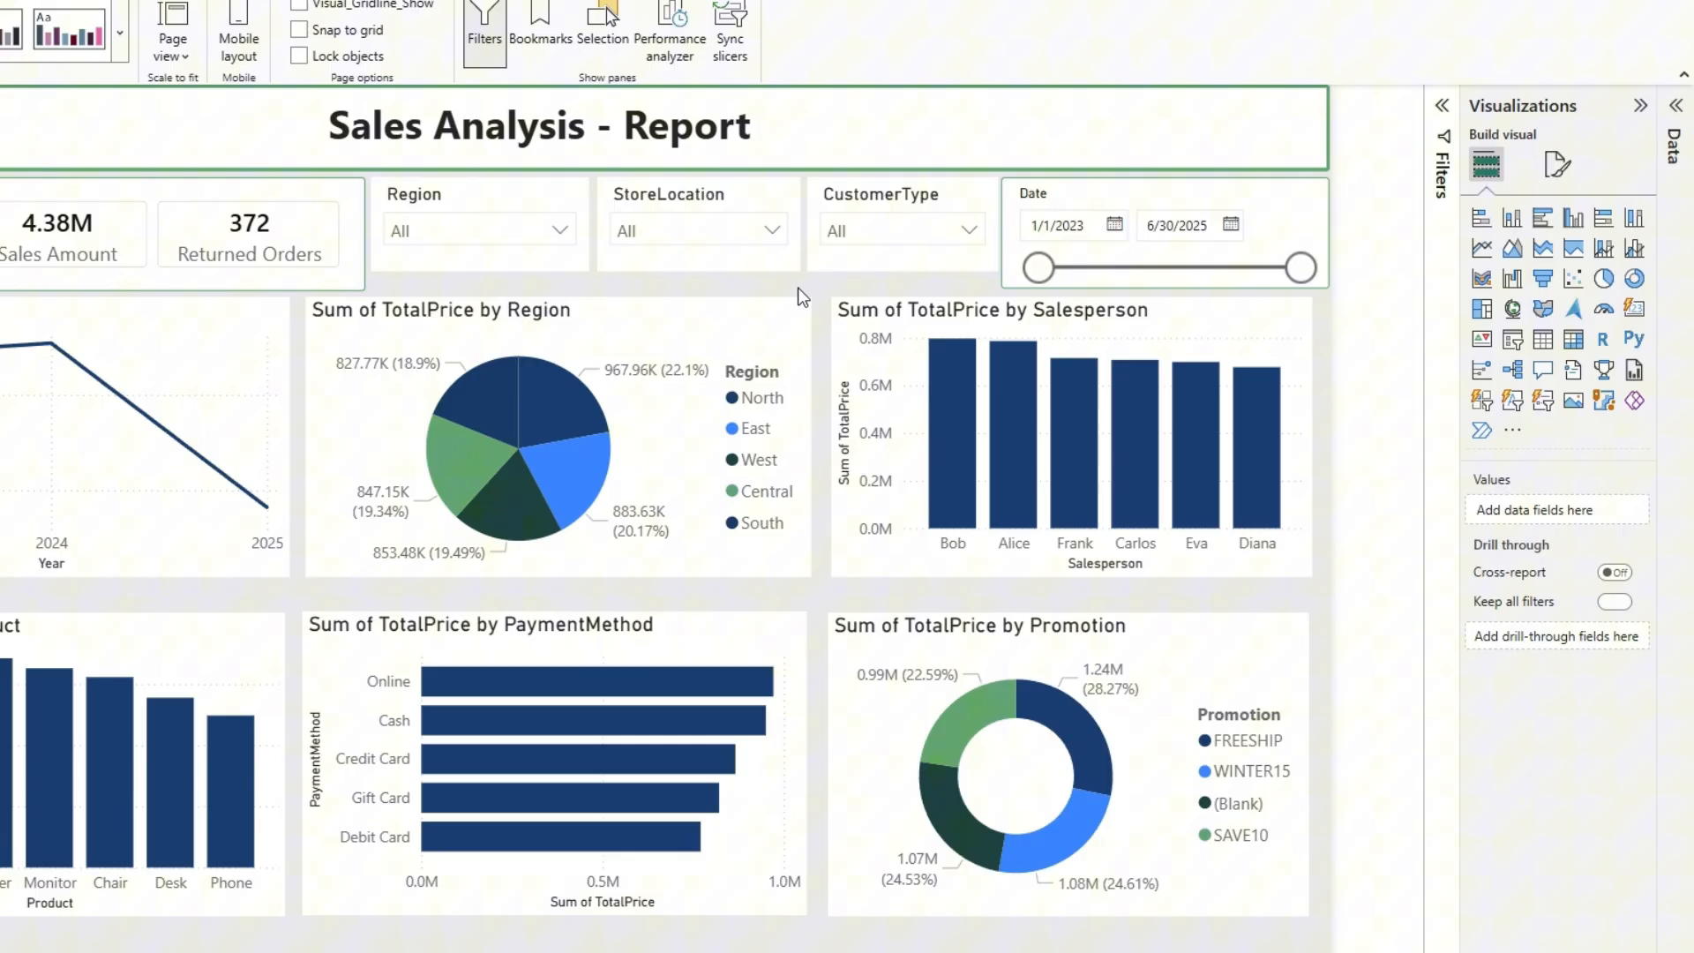
pyautogui.click(821, 191)
pyautogui.press('Left')
pyautogui.press('Left')
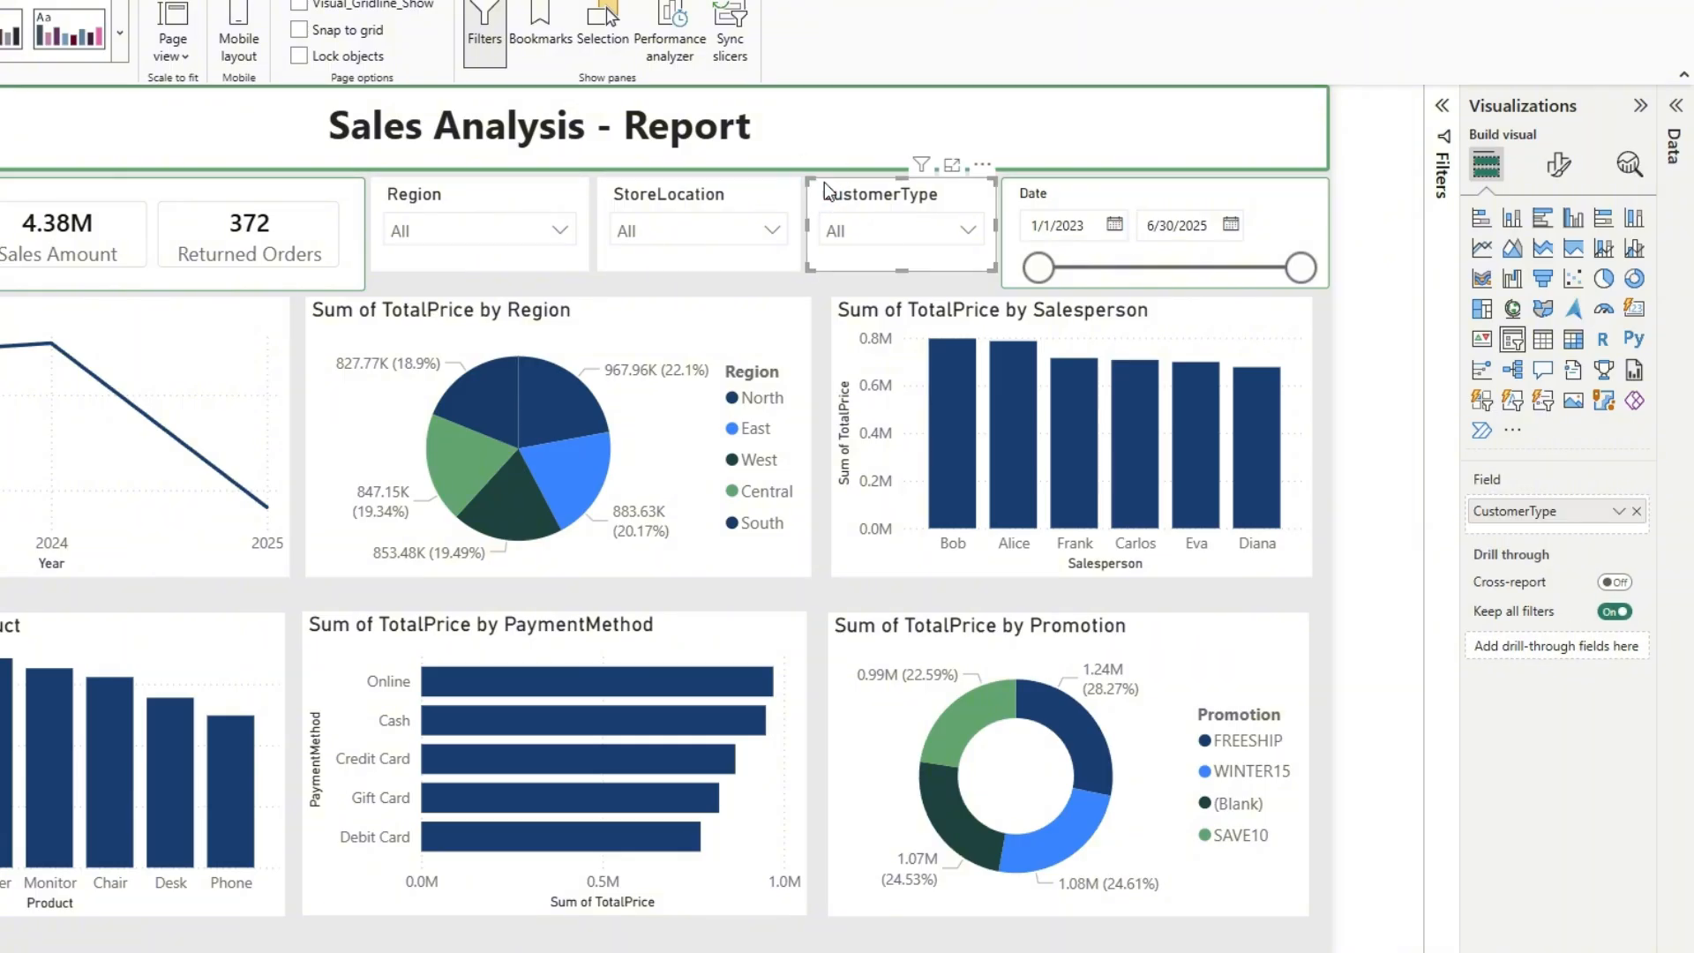
pyautogui.press('Right')
pyautogui.click(554, 287)
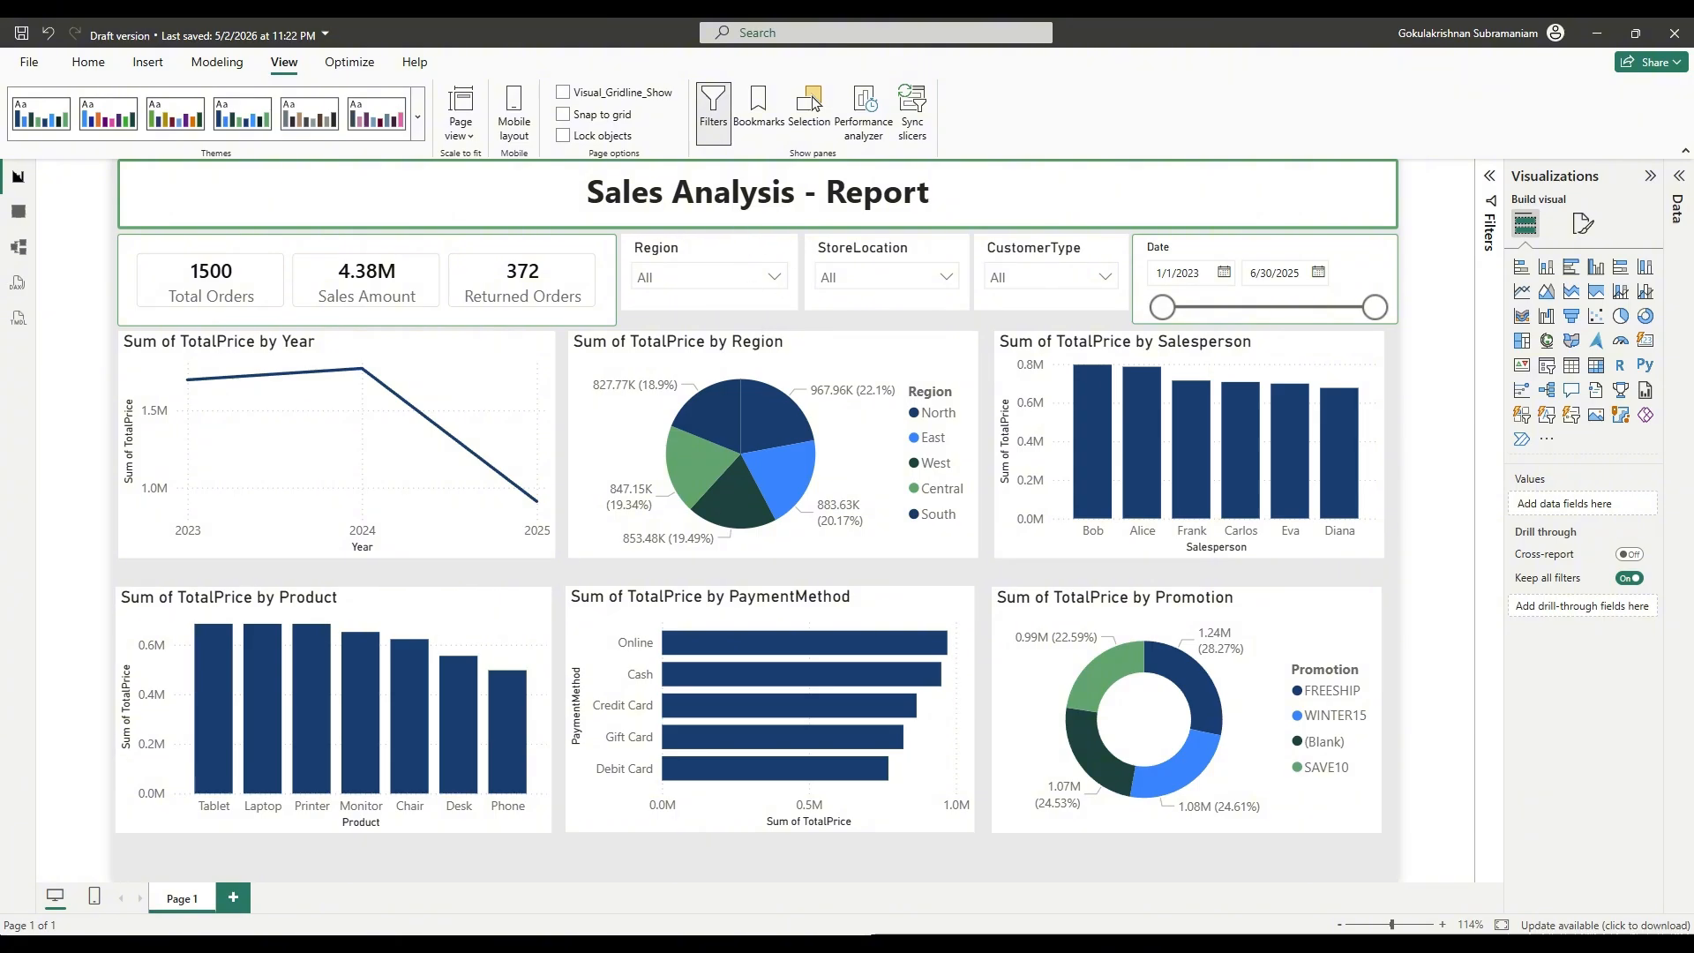
pyautogui.moveTo(781, 220); pyautogui.dragTo(827, 318)
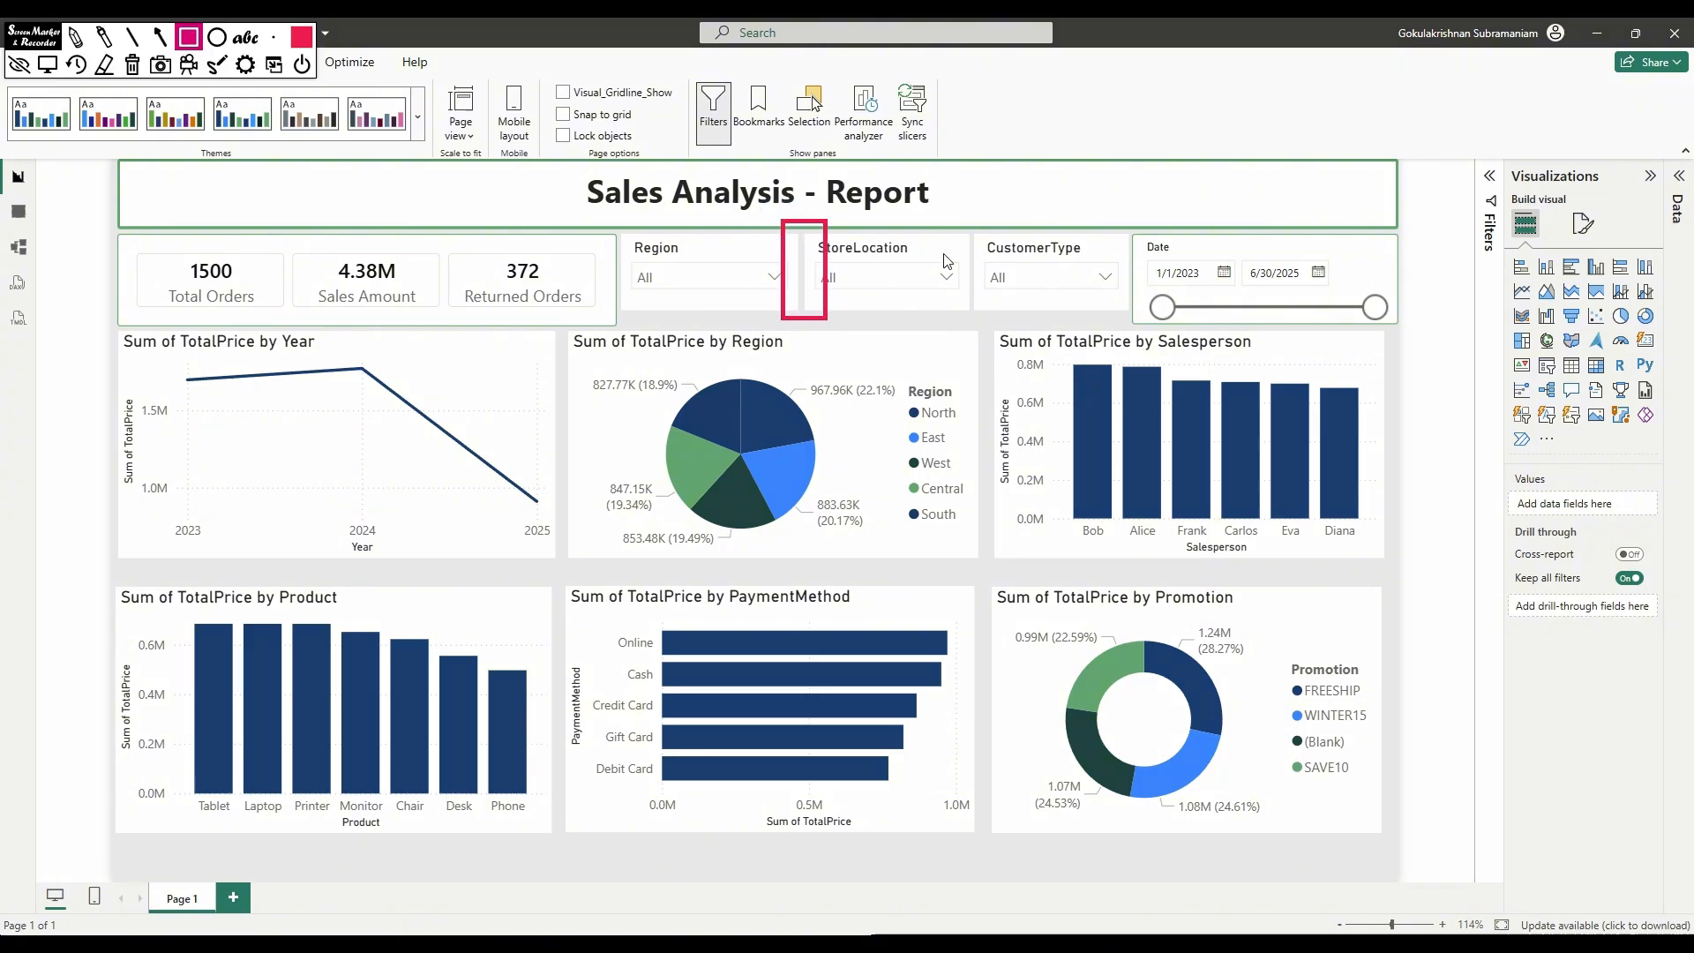
pyautogui.moveTo(961, 223); pyautogui.dragTo(980, 309)
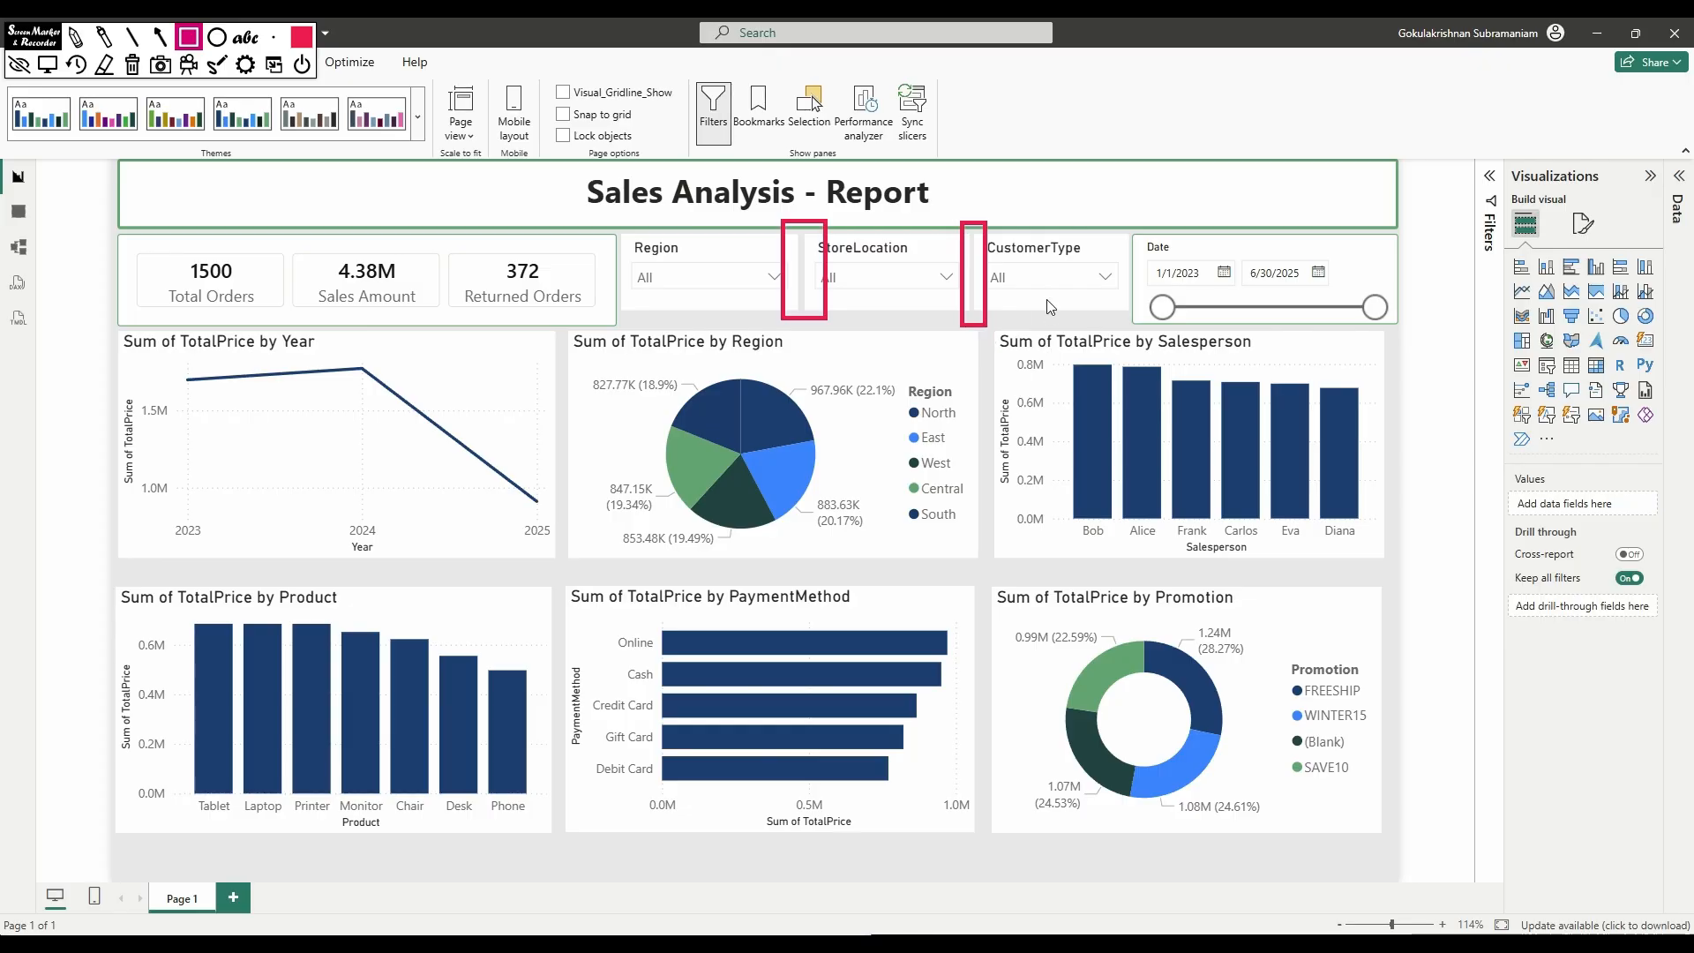
pyautogui.moveTo(1109, 225); pyautogui.dragTo(1140, 318)
pyautogui.click(130, 67)
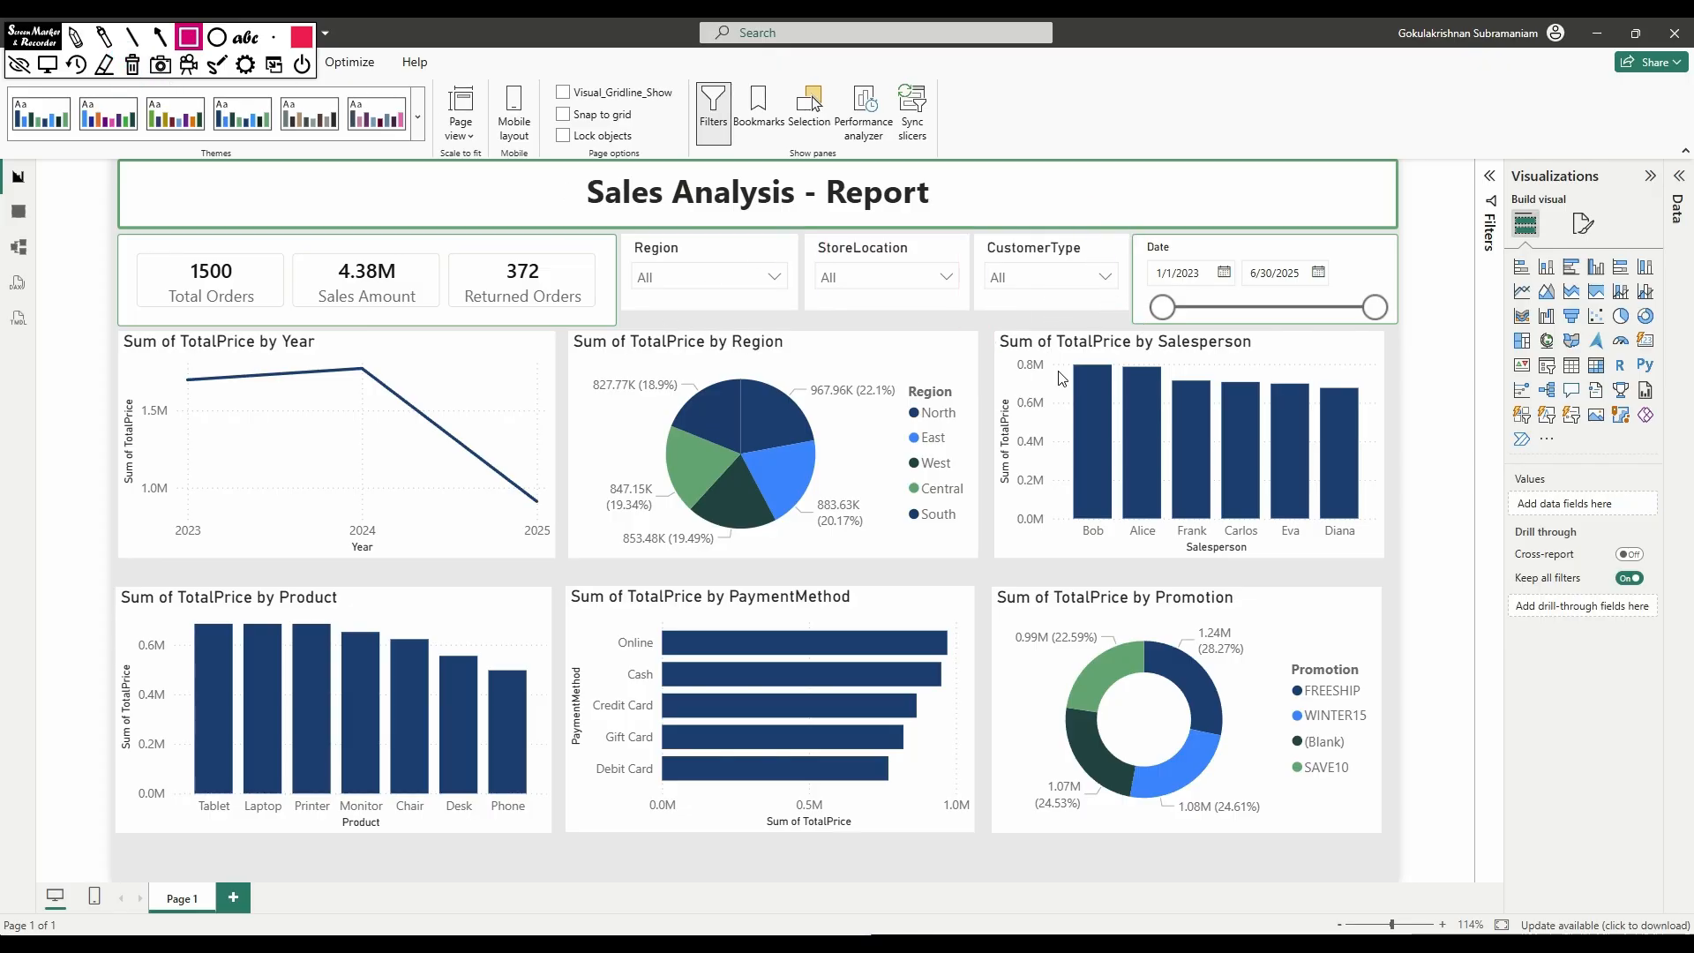
# Check the widths of the Region, StoreLocation and CustomerType slicers in their size properties.
pyautogui.click(694, 252)
pyautogui.click(189, 64)
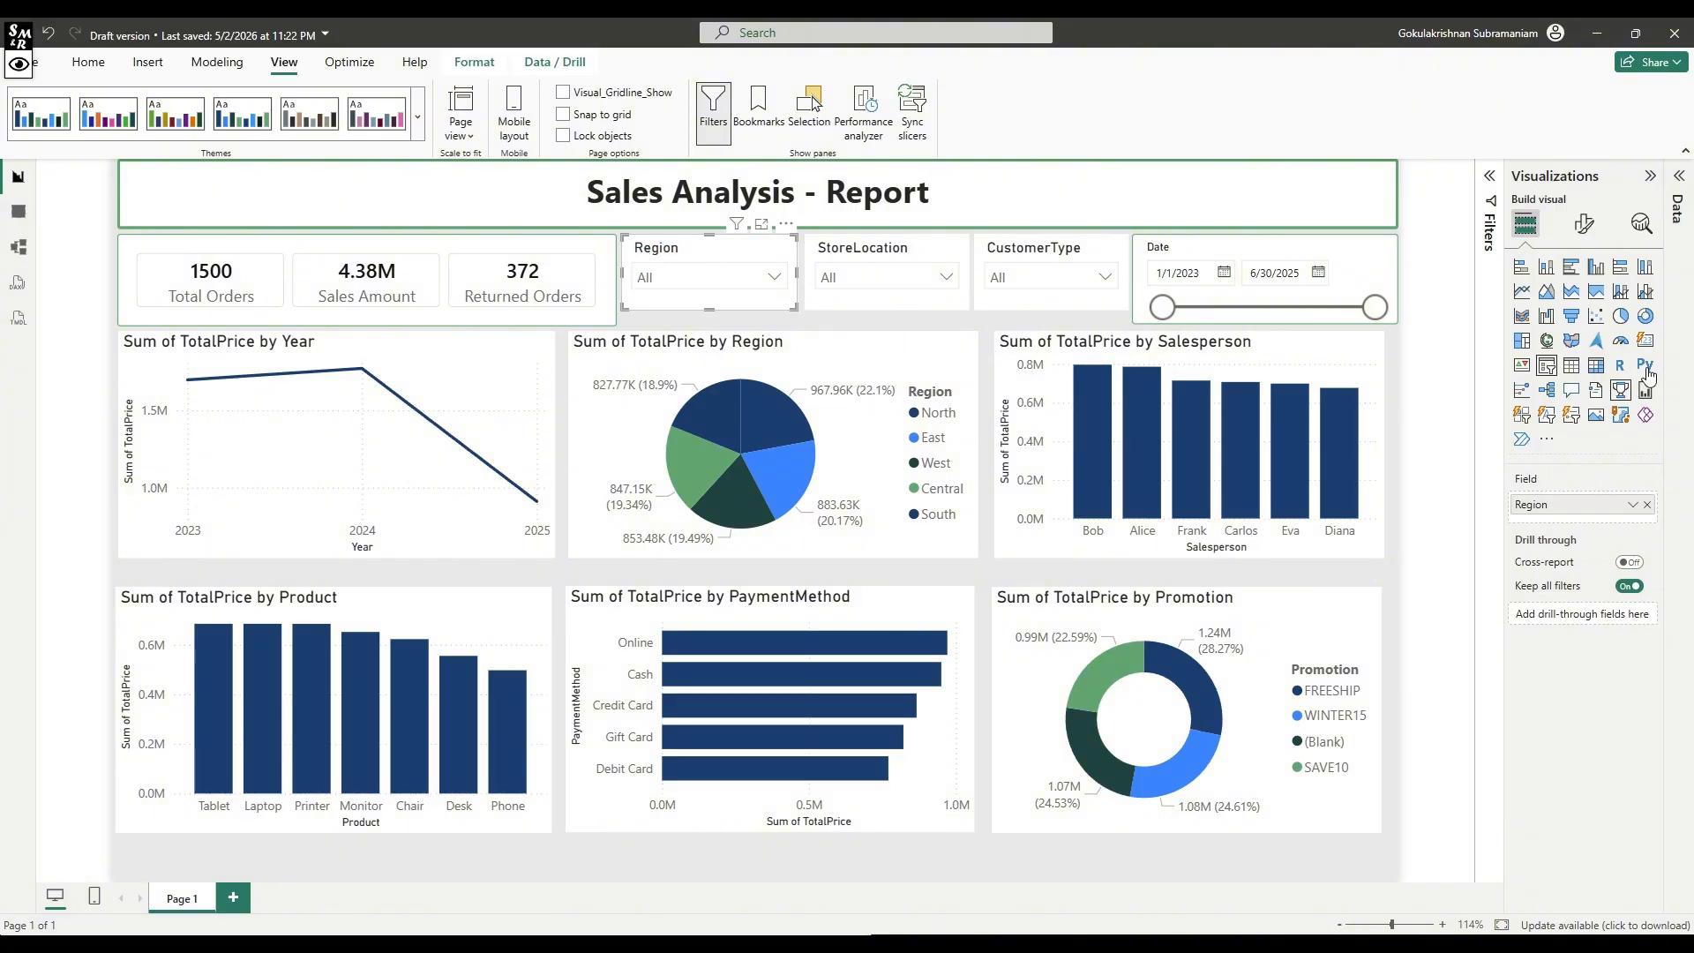
pyautogui.click(1586, 219)
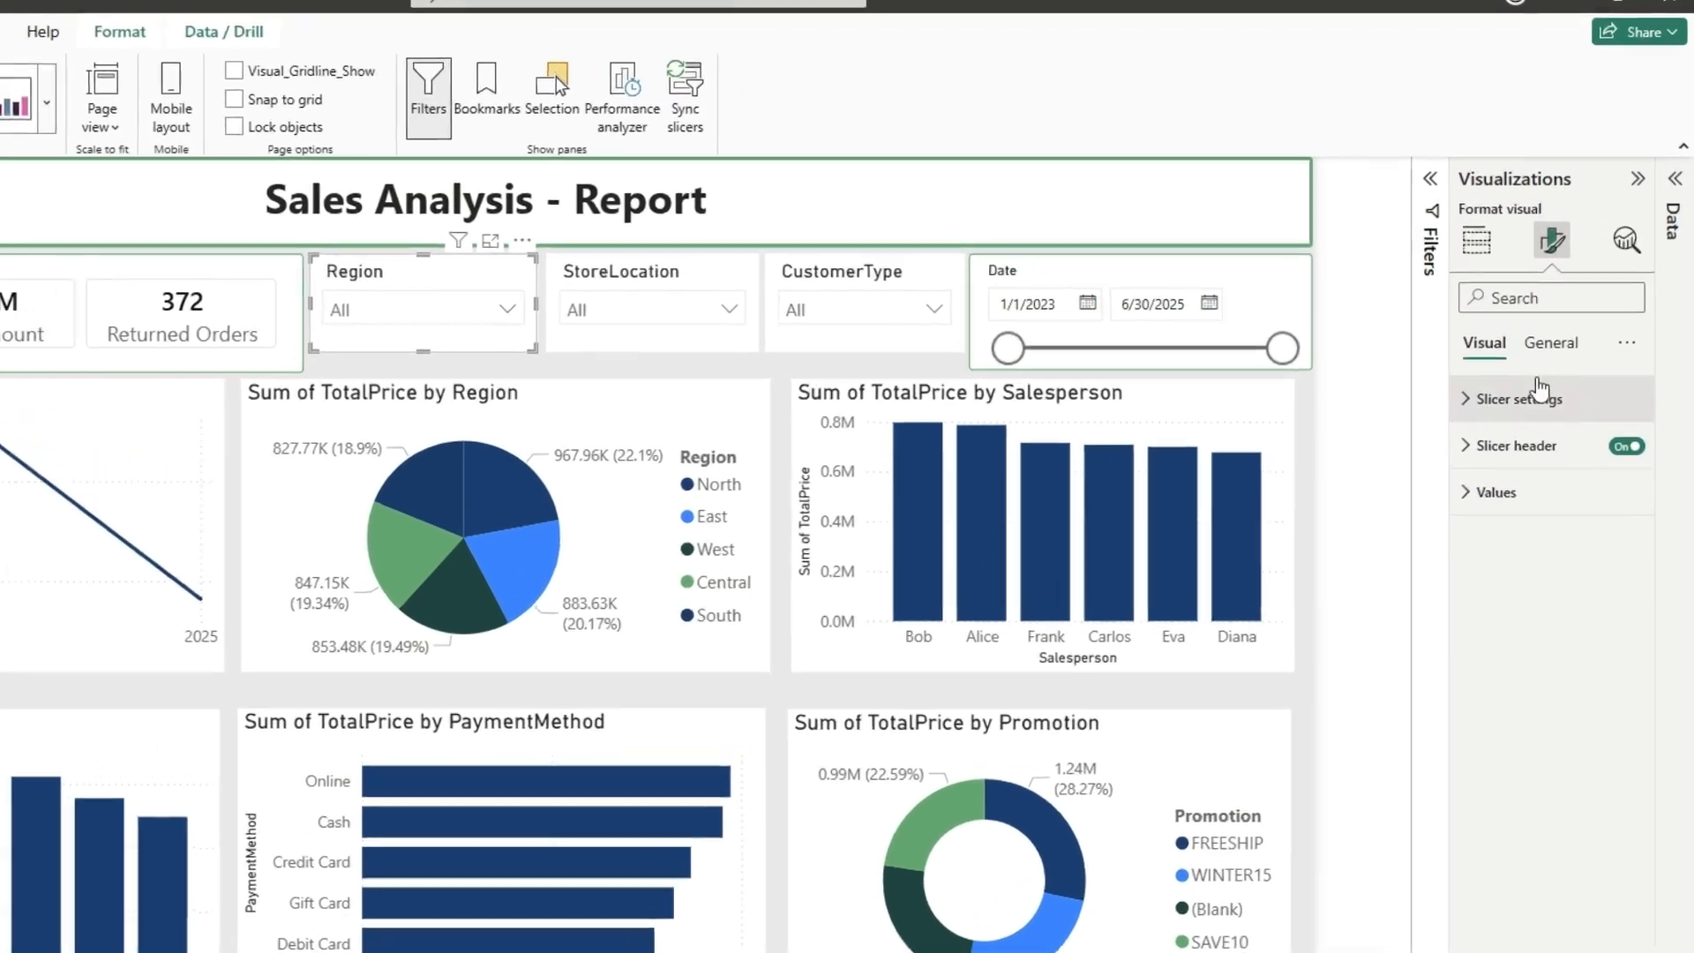
pyautogui.click(1584, 309)
pyautogui.click(1511, 408)
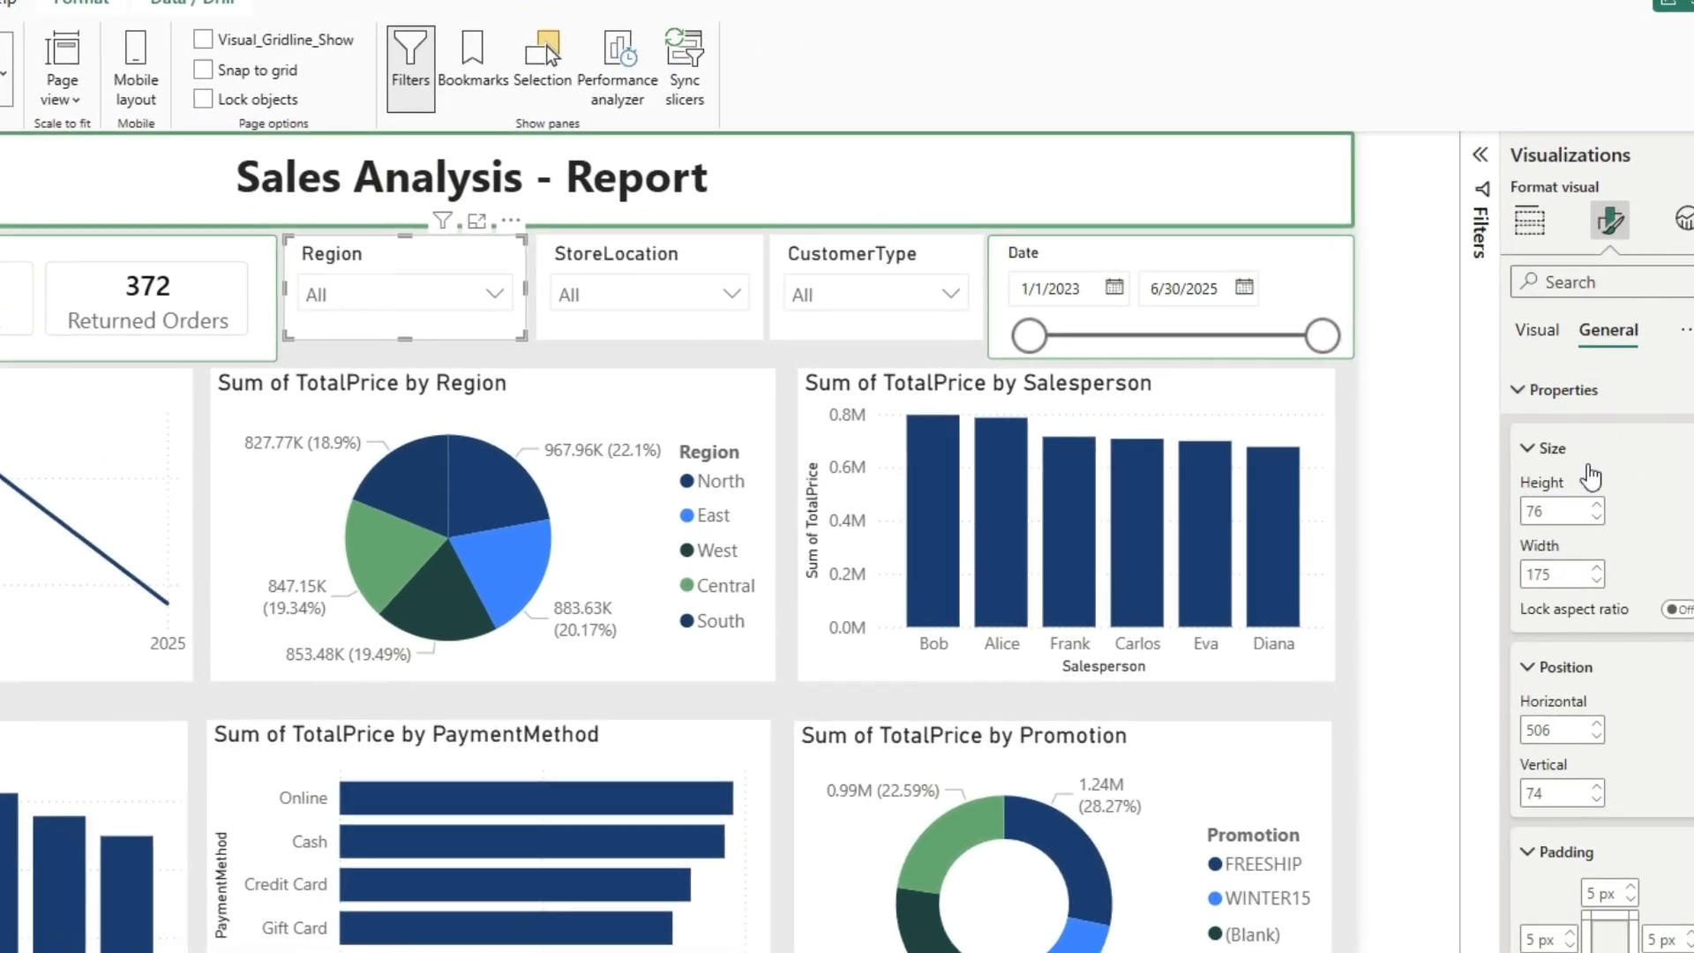
pyautogui.click(654, 251)
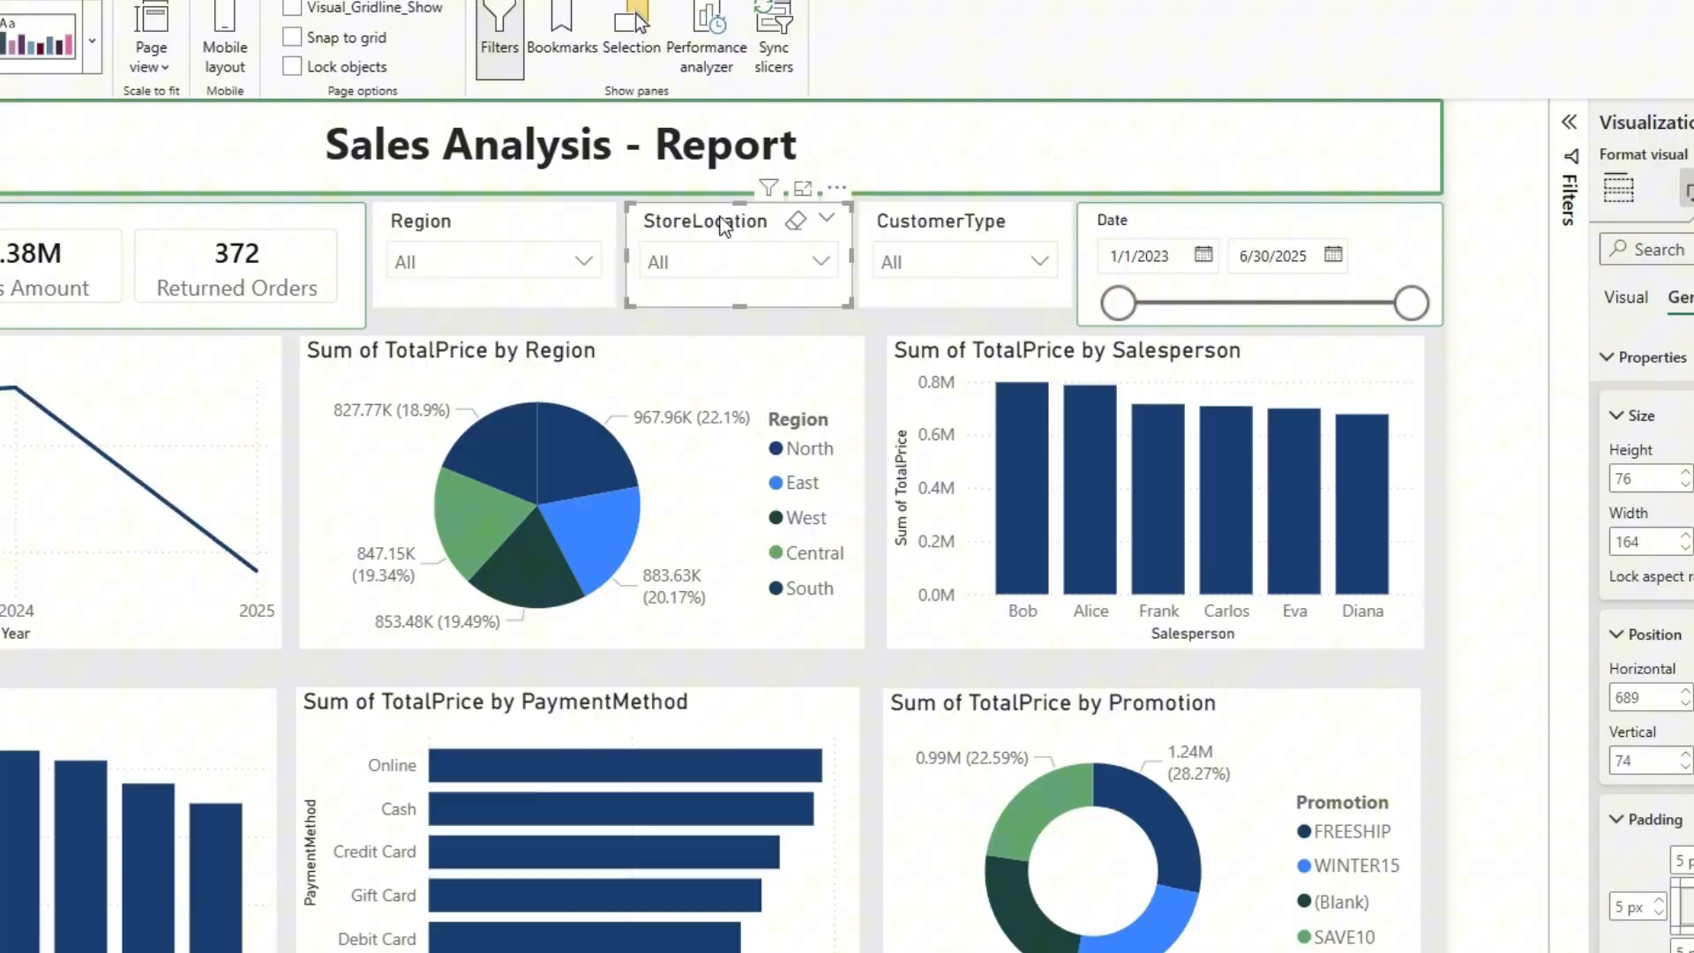
pyautogui.click(921, 225)
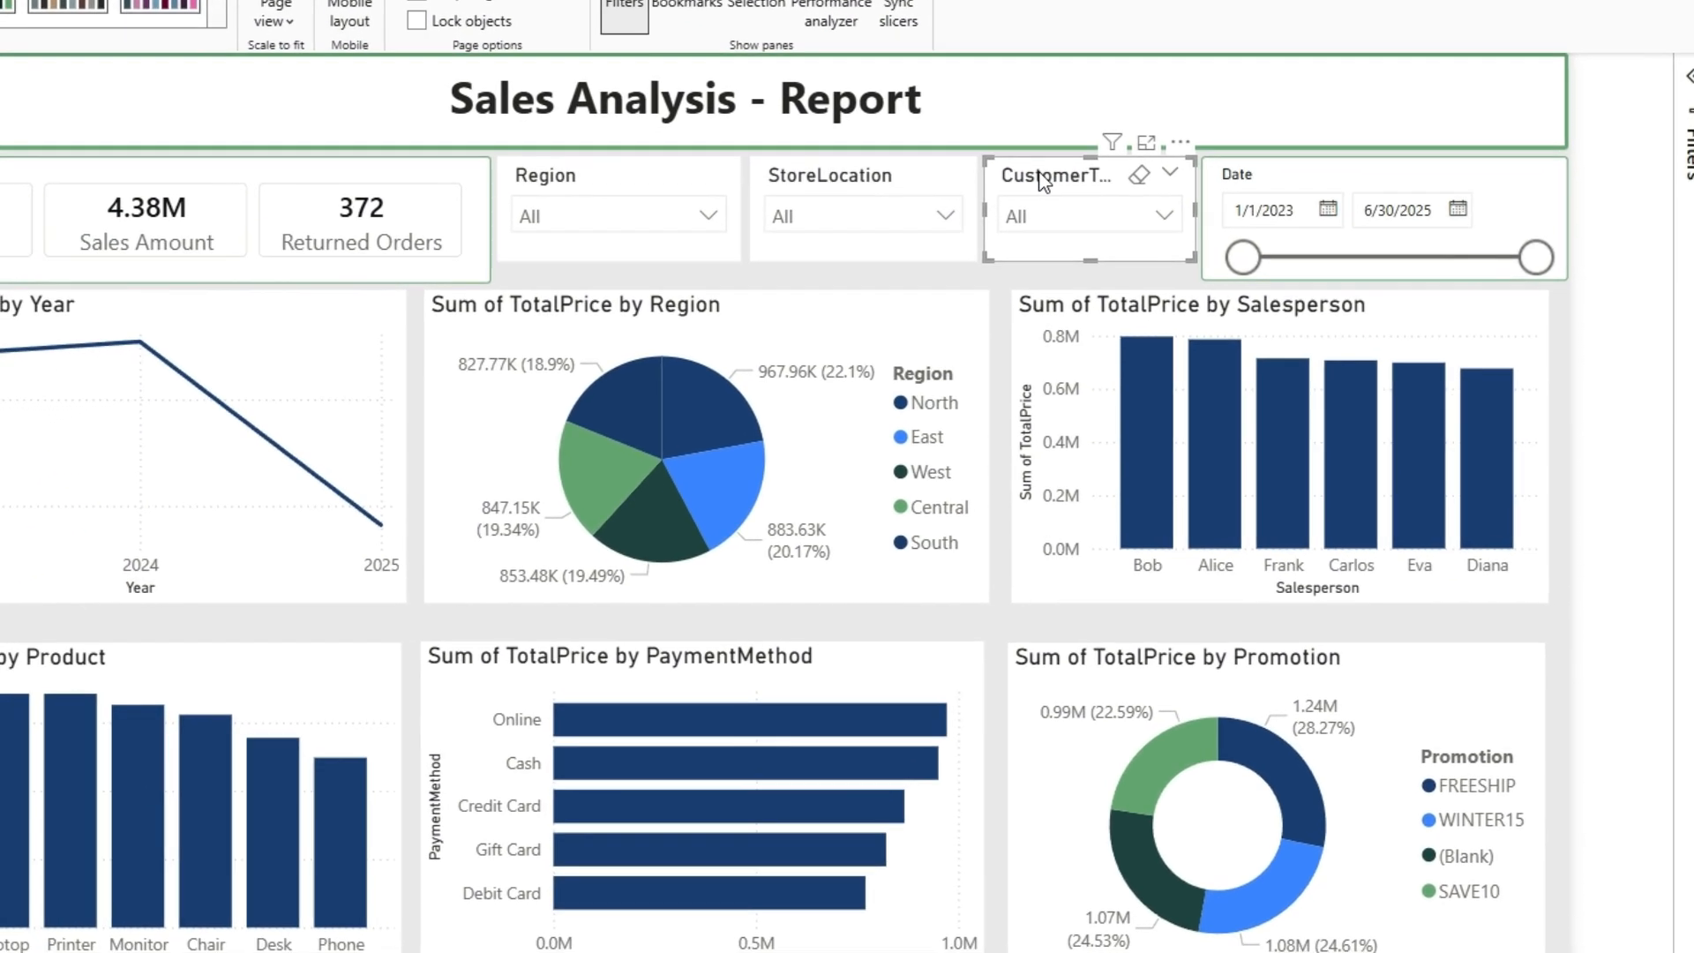
# Set the widths of the Region and StoreLocation slicers to 150 each.
pyautogui.click(697, 186)
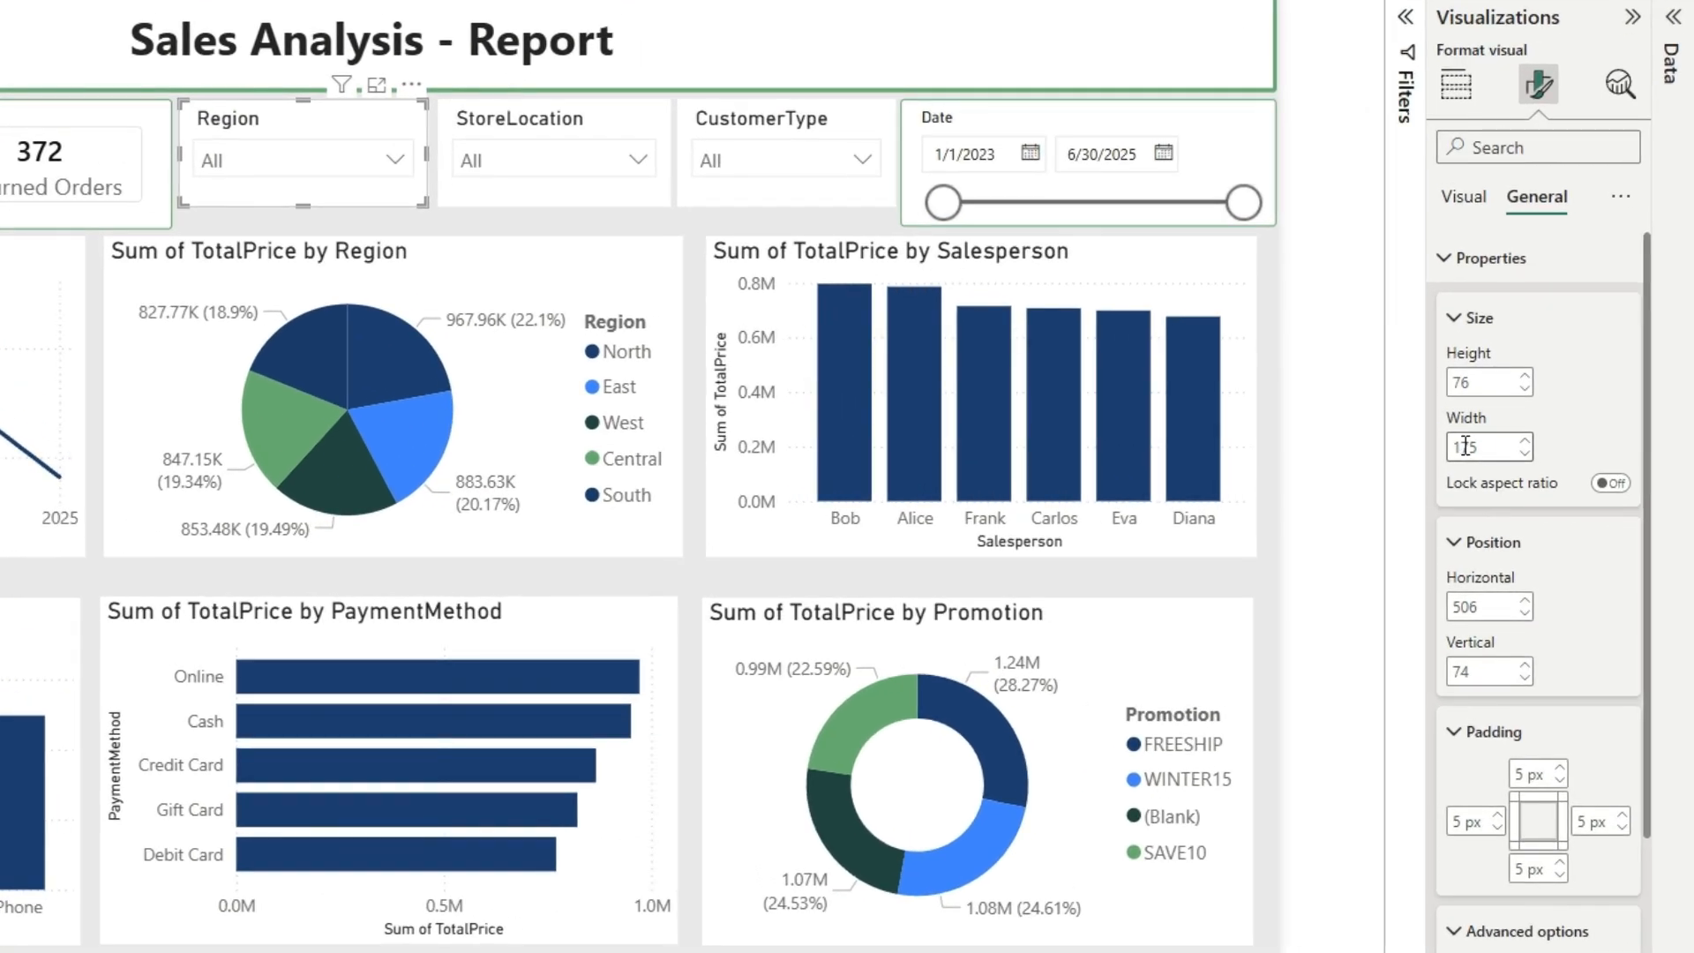
pyautogui.doubleClick(1531, 480)
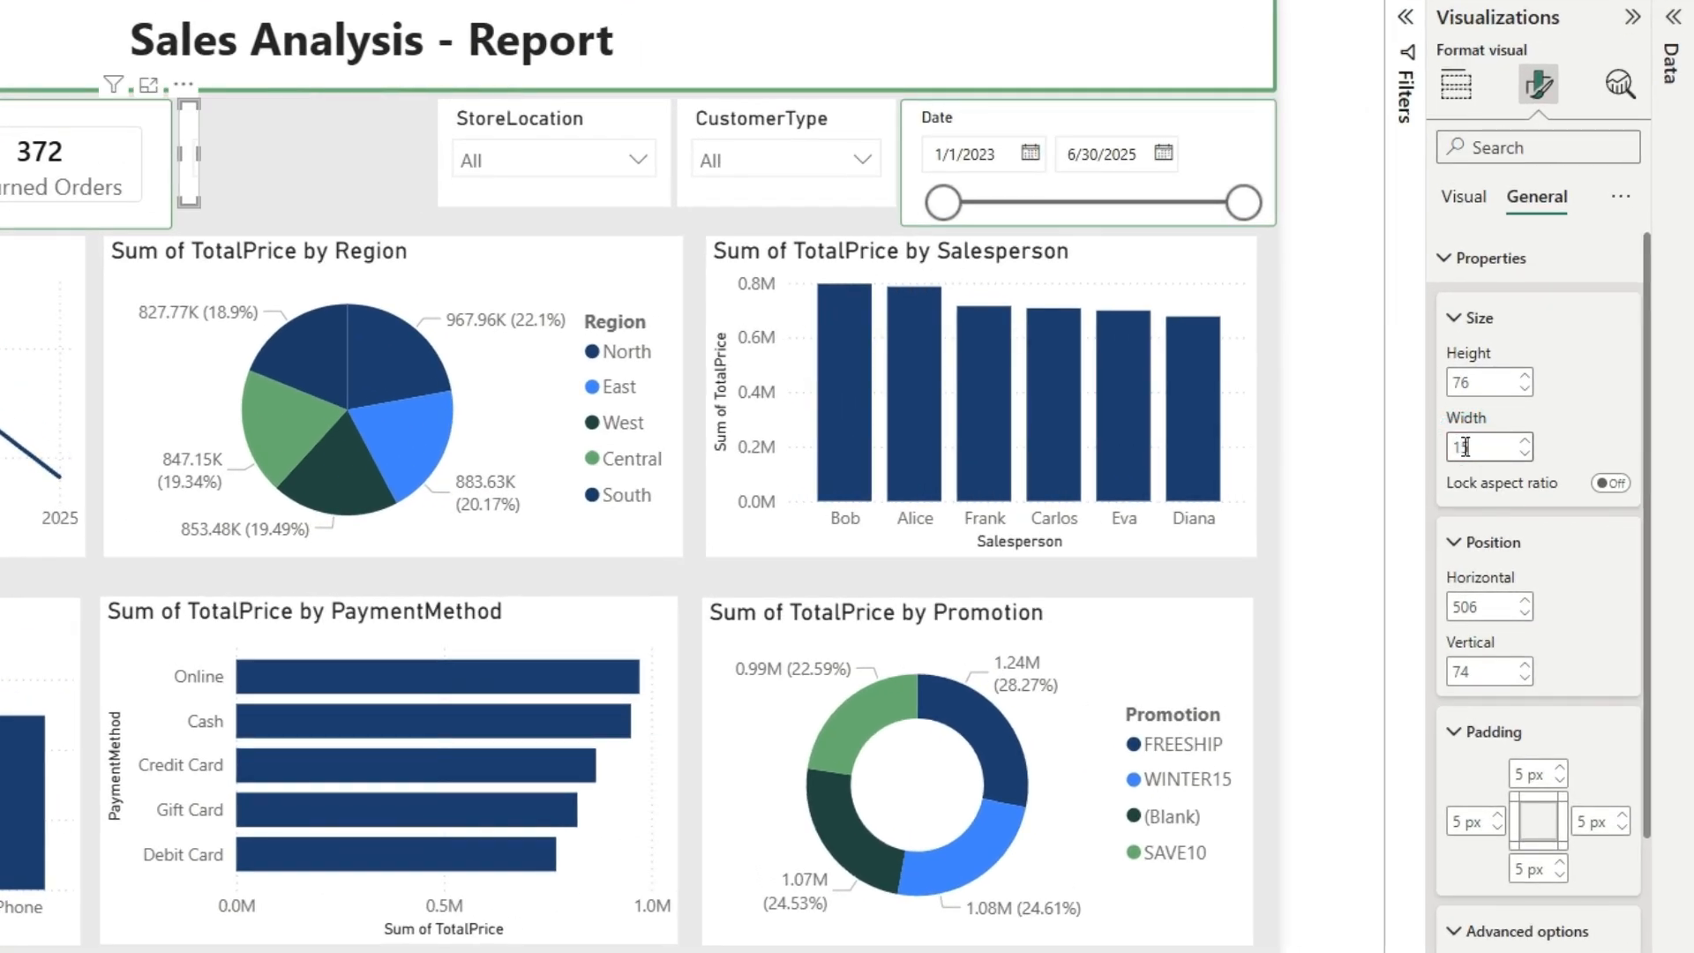
pyautogui.write('150')
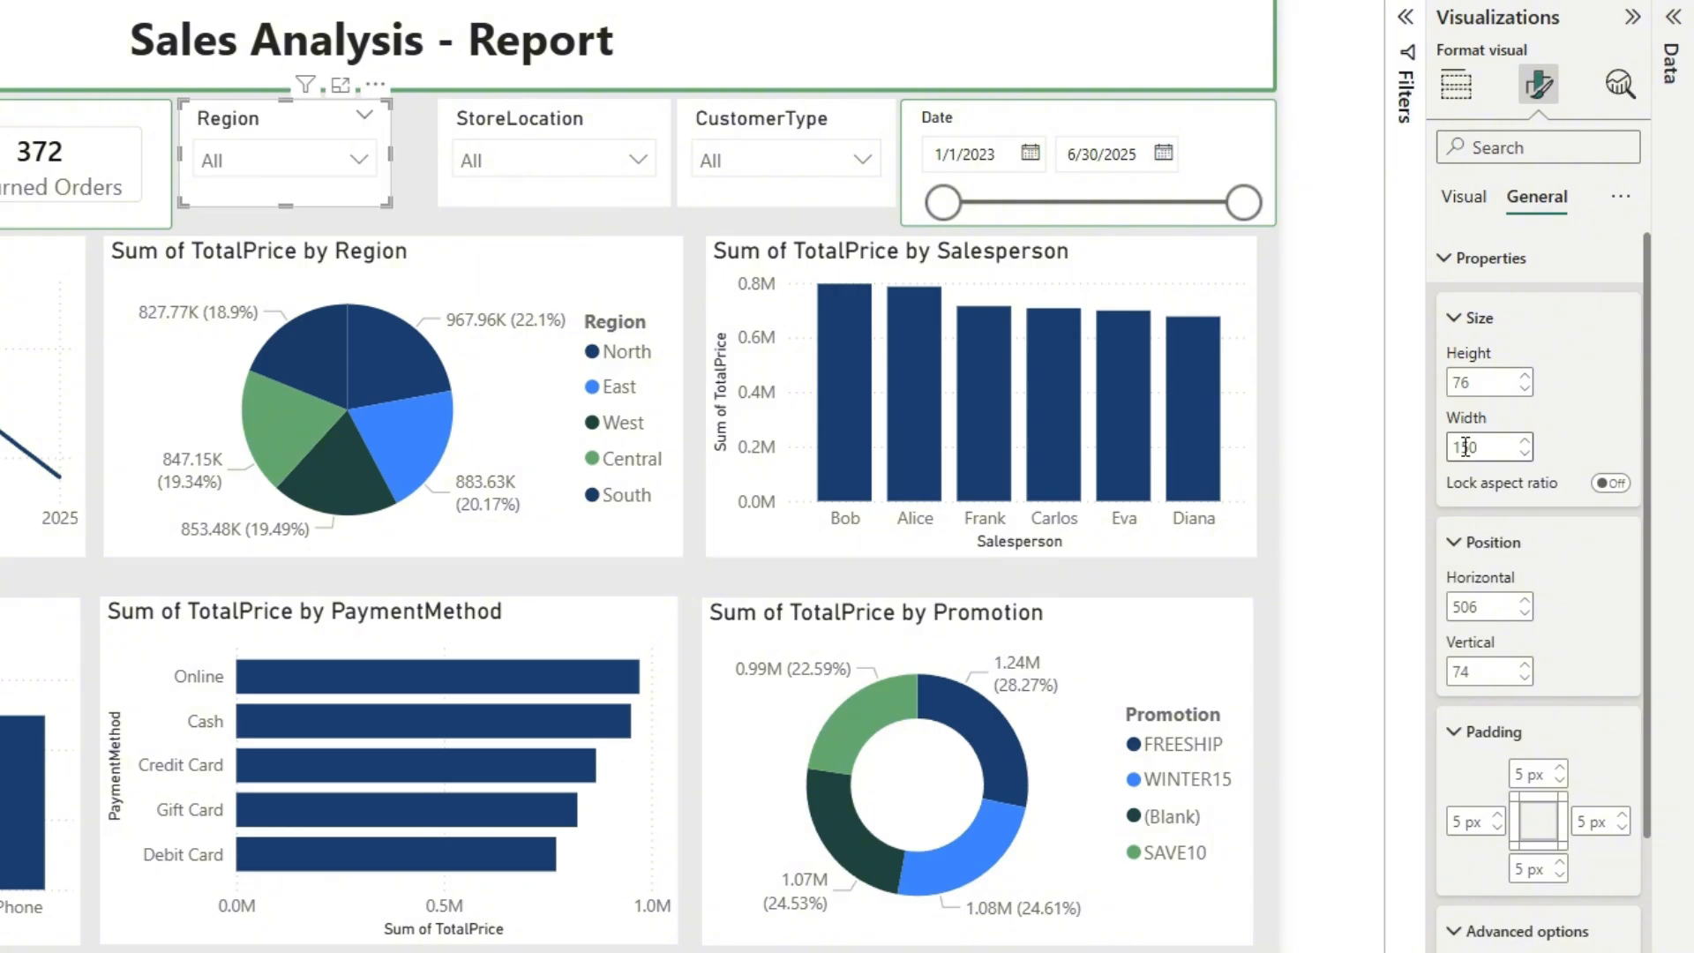
pyautogui.click(508, 126)
pyautogui.doubleClick(1473, 445)
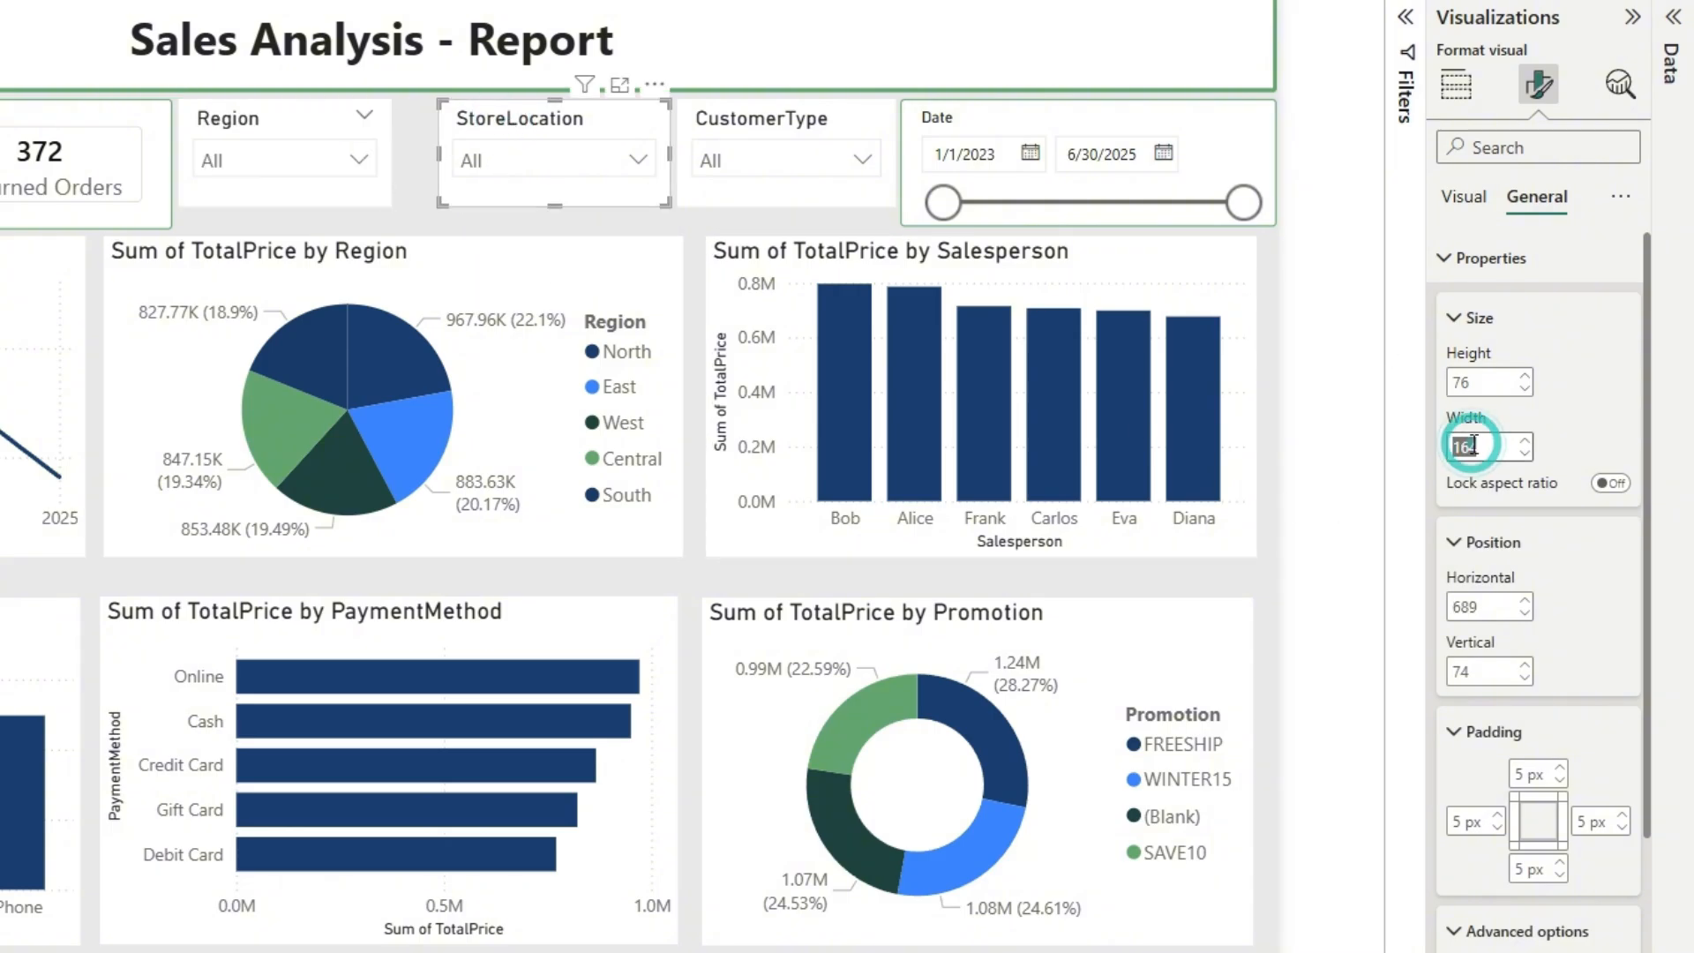
pyautogui.write('150')
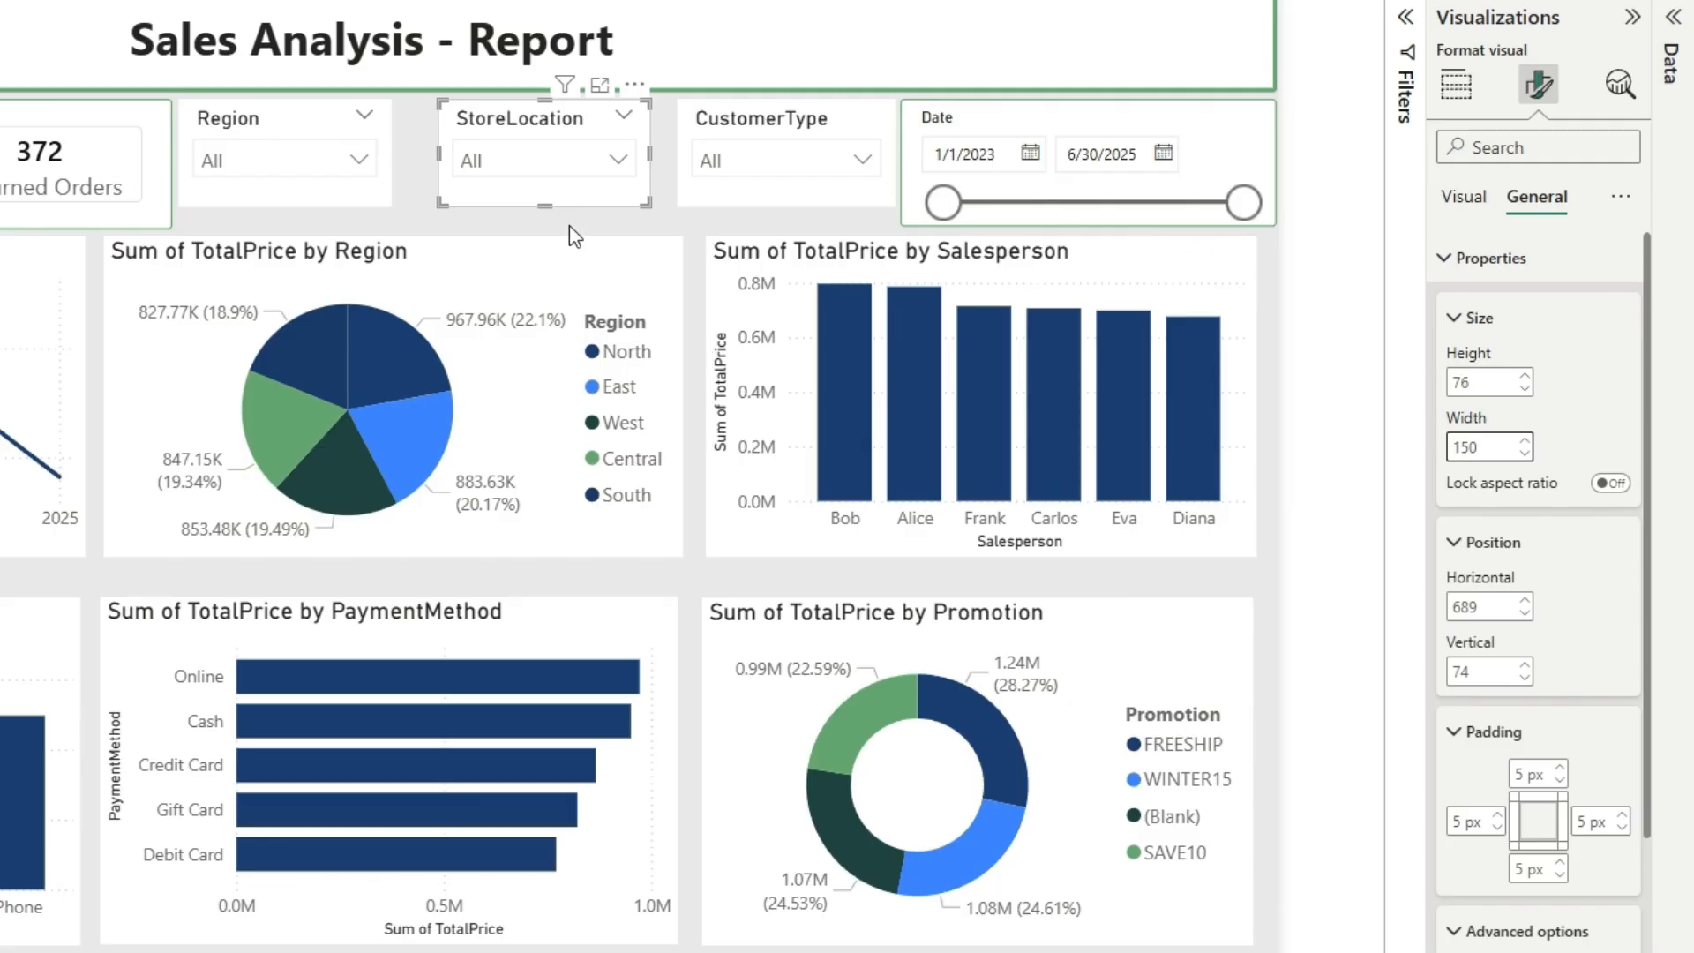
# Nudge the StoreLocation slicer towards the Region slicer to horizontal position 660, leaving only a small gap.
pyautogui.click(529, 120)
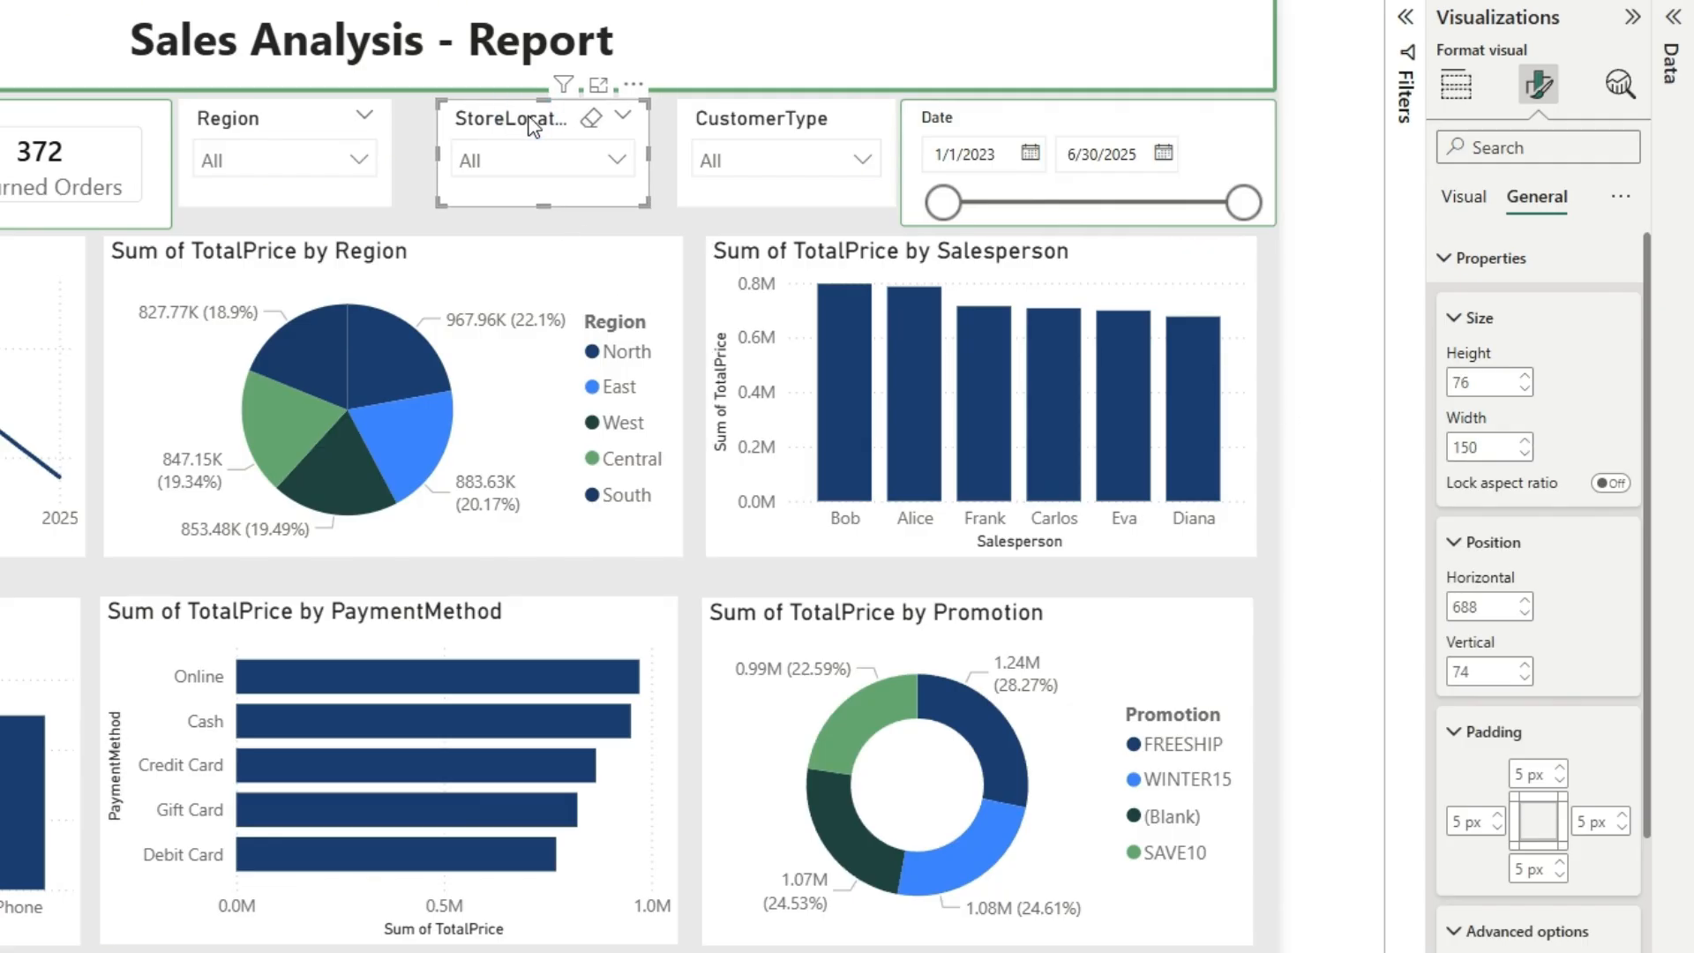
pyautogui.press('Left')
pyautogui.press('Left')
pyautogui.press('Left')
pyautogui.press('Left')
pyautogui.press('Left')
pyautogui.press('Left')
pyautogui.press('Left')
pyautogui.press('Left')
pyautogui.press('Left')
pyautogui.press('Left')
pyautogui.press('Left')
pyautogui.press('Left')
pyautogui.press('Left')
pyautogui.press('Left')
pyautogui.press('Left')
pyautogui.press('Left')
pyautogui.press('Left')
pyautogui.press('Left')
pyautogui.press('Left')
pyautogui.press('Left')
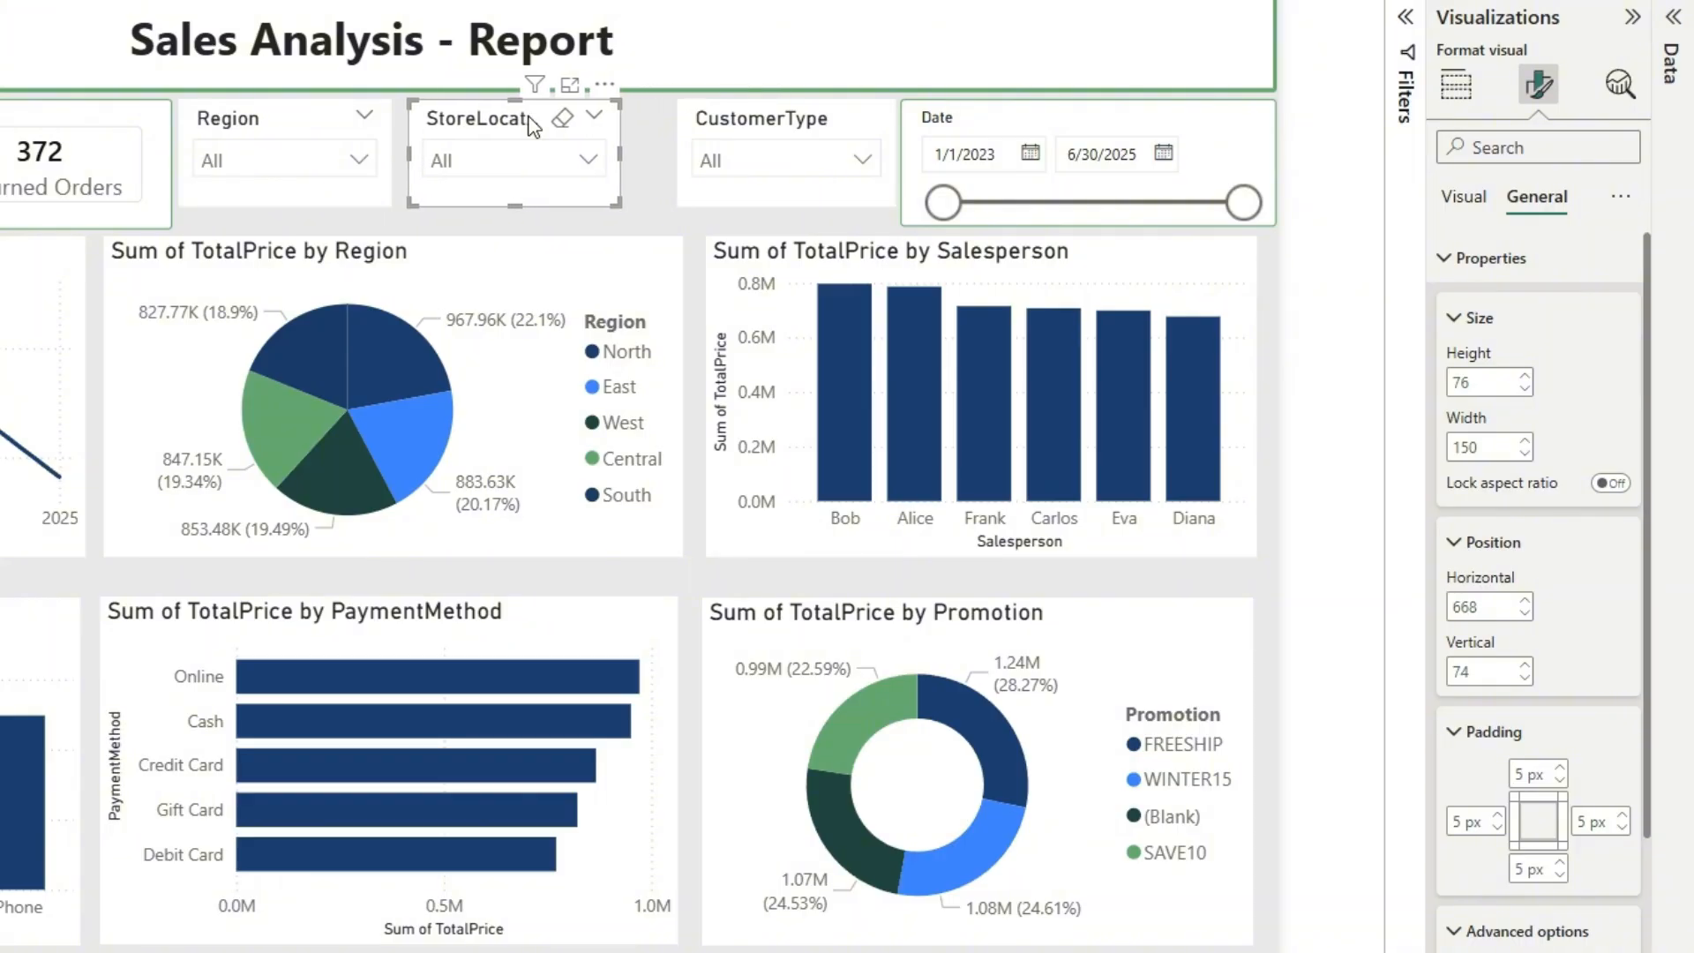
pyautogui.press('Left')
pyautogui.press('Left')
pyautogui.press('Left')
pyautogui.press('Left')
pyautogui.press('Left')
pyautogui.press('Left')
pyautogui.press('Left')
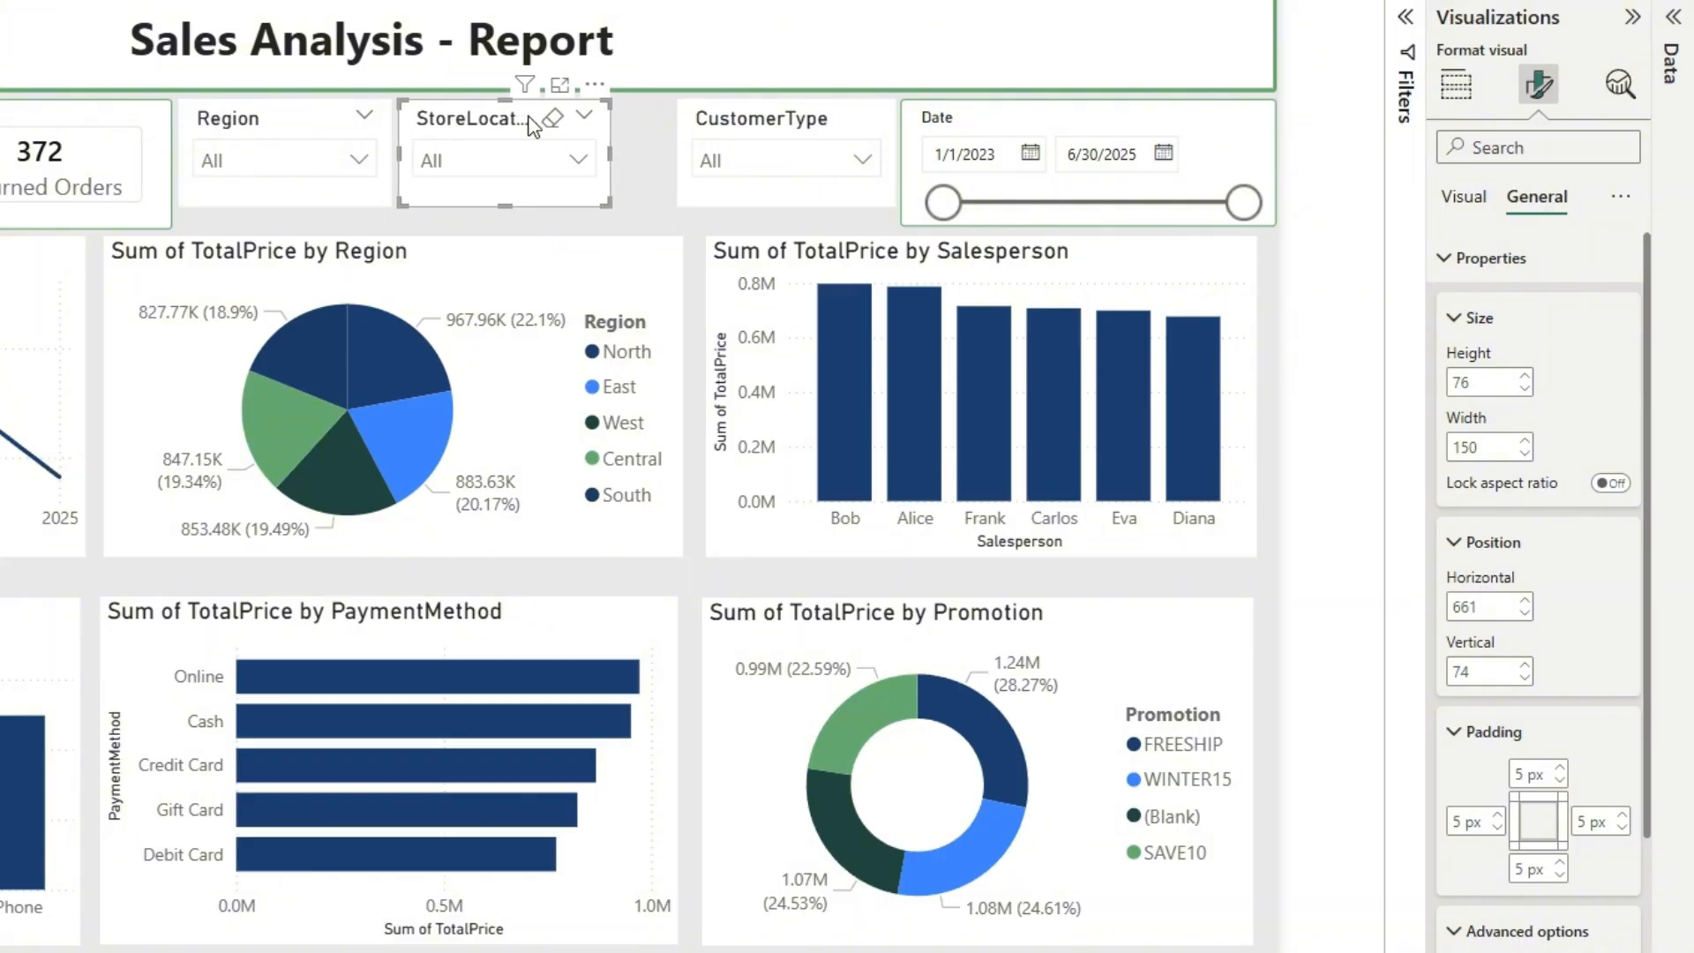
pyautogui.press('Left')
# Set the CustomerType slicer's width to 150 and move it beside the StoreLocation slicer in the same row.
pyautogui.click(683, 141)
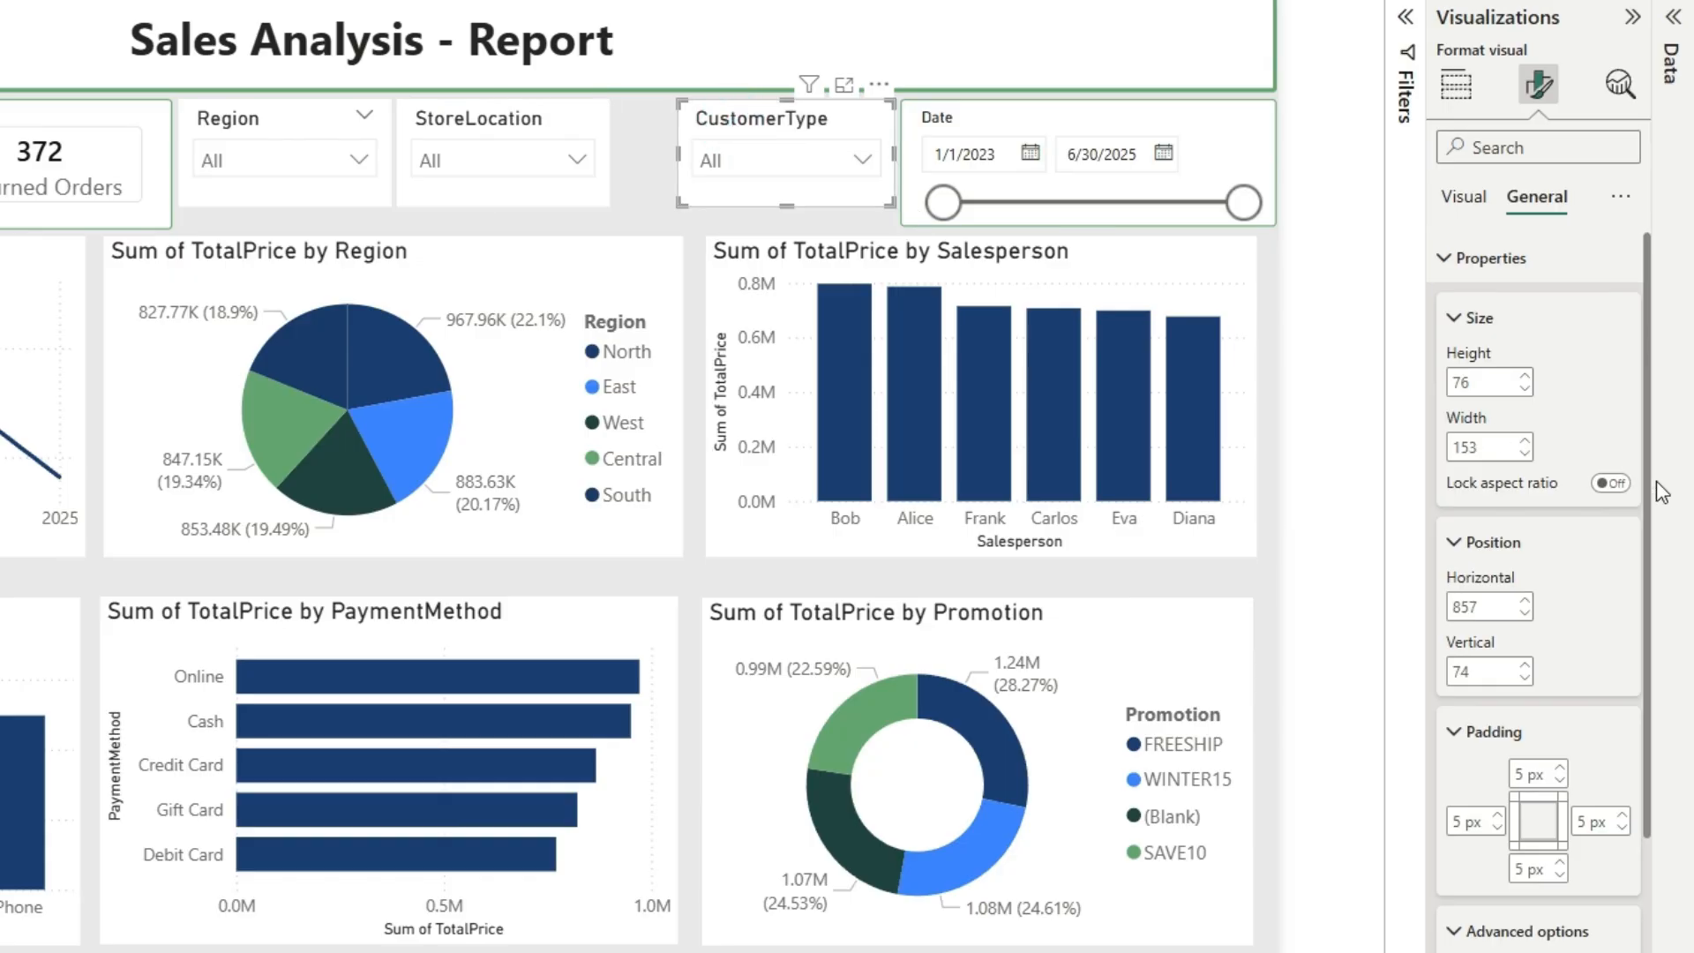
pyautogui.click(1491, 450)
pyautogui.write('150')
pyautogui.moveTo(782, 141); pyautogui.dragTo(724, 132)
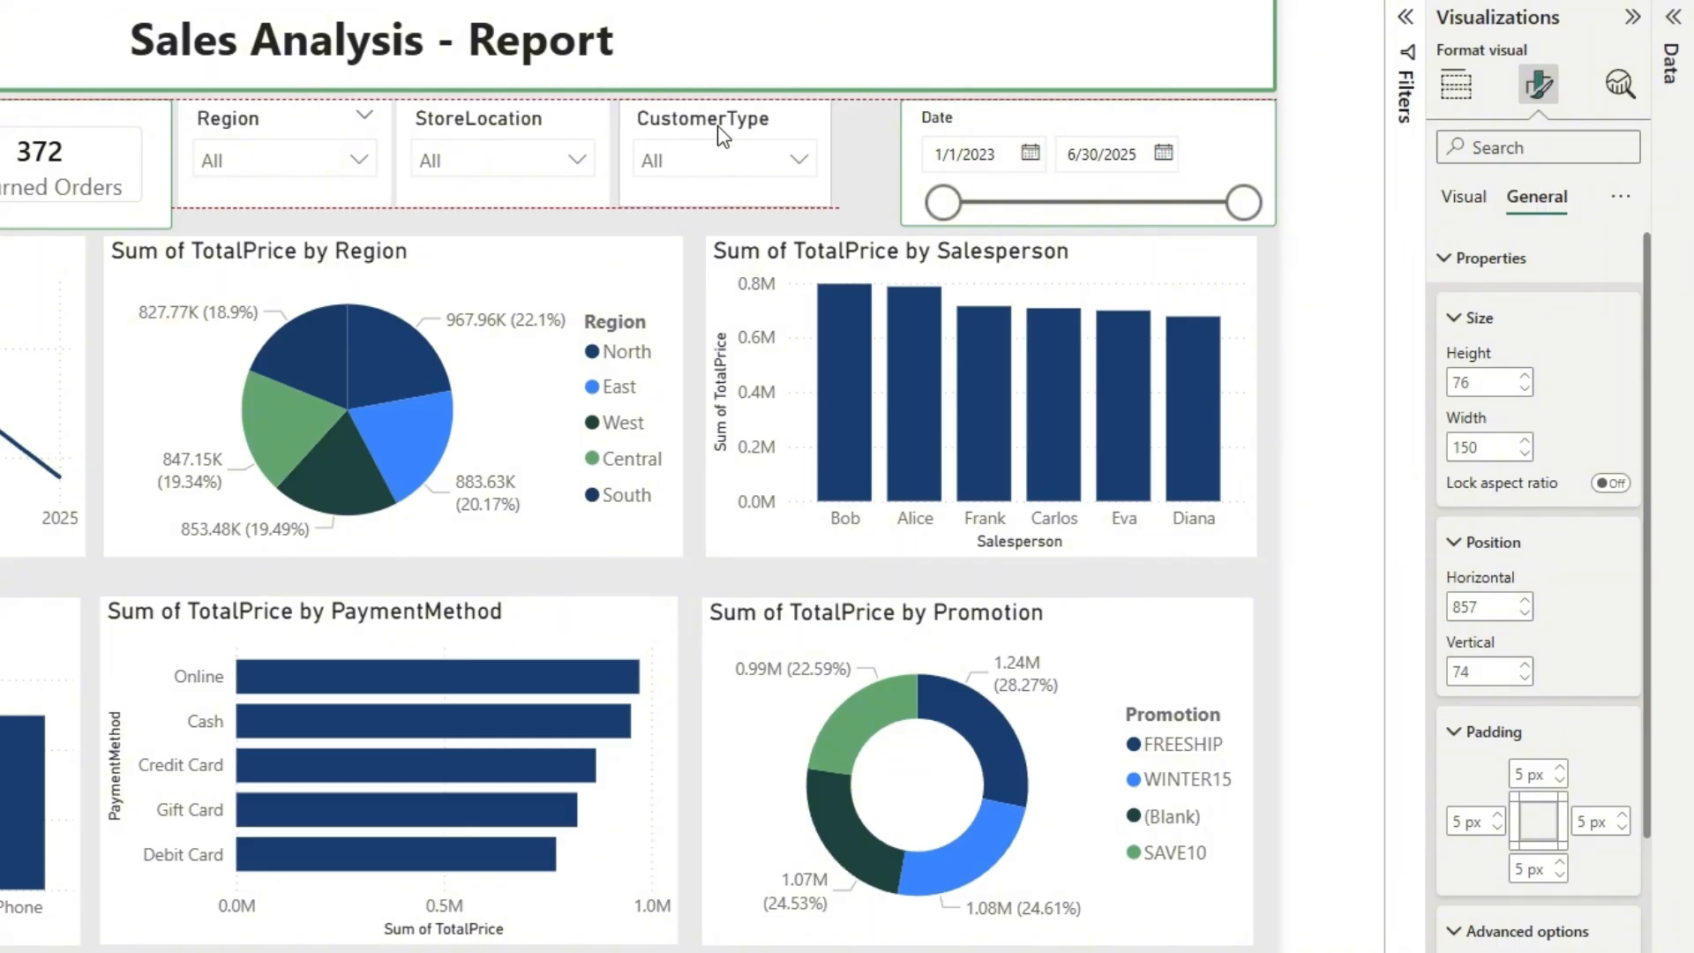
# Move the Date slicer to horizontal position 979, near the CustomerType slicer, and check the slicers' size and position properties.
pyautogui.moveTo(973, 125); pyautogui.dragTo(921, 123)
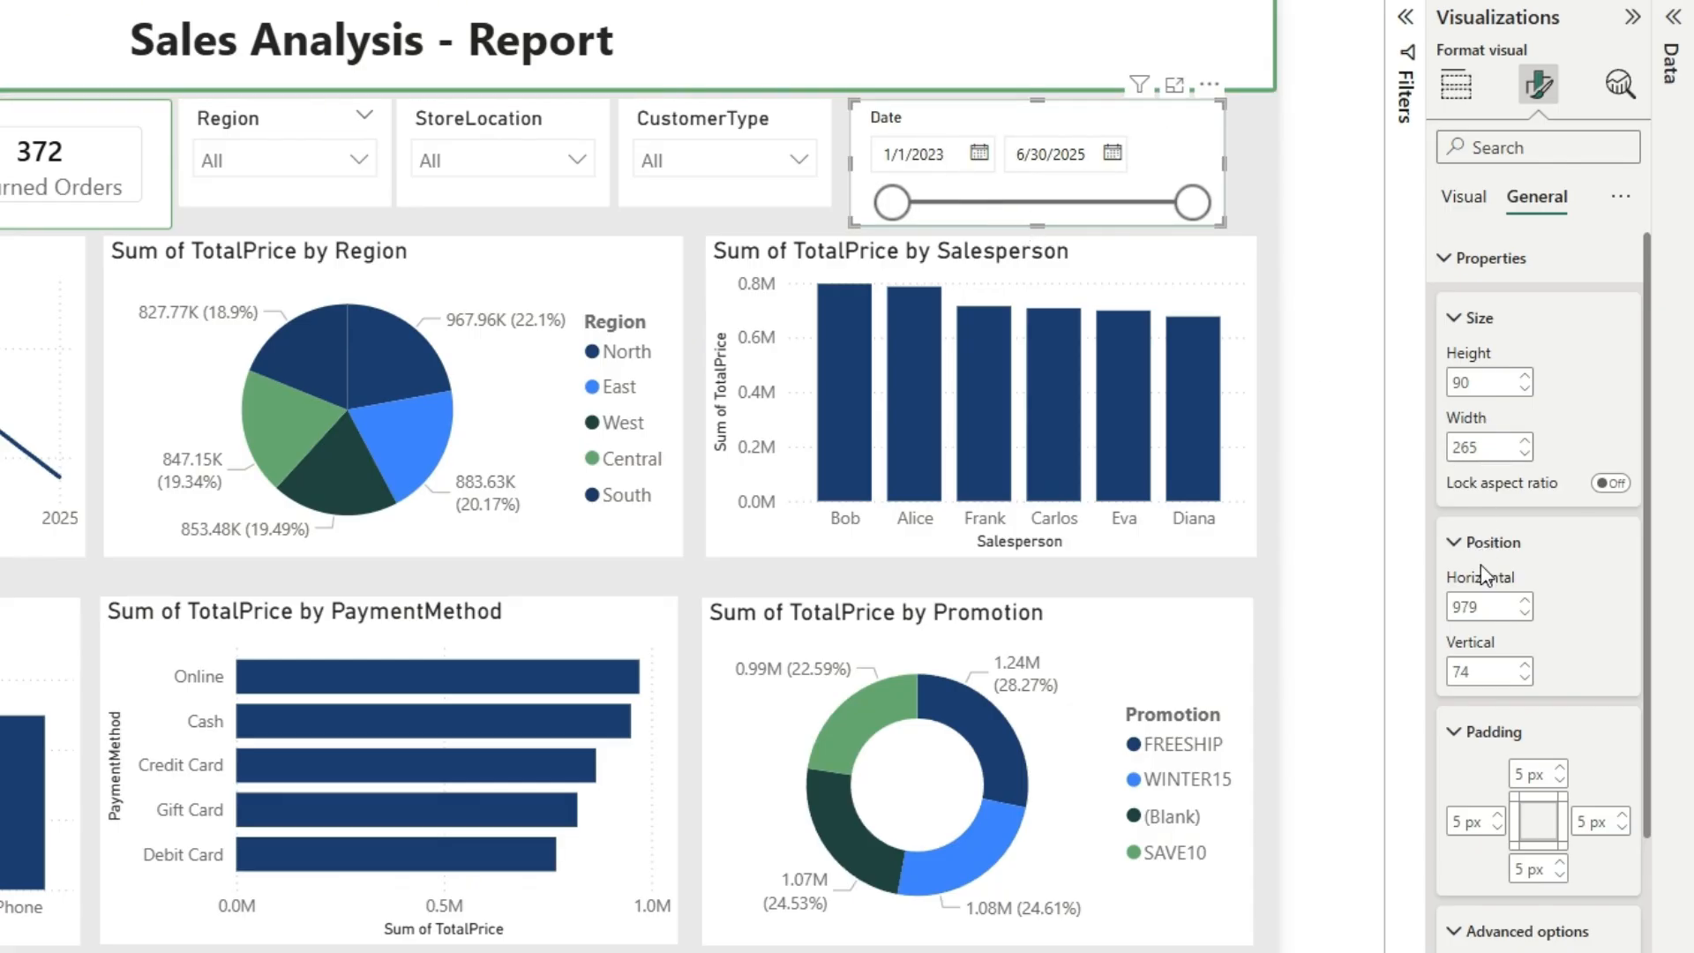
pyautogui.click(708, 124)
pyautogui.click(503, 126)
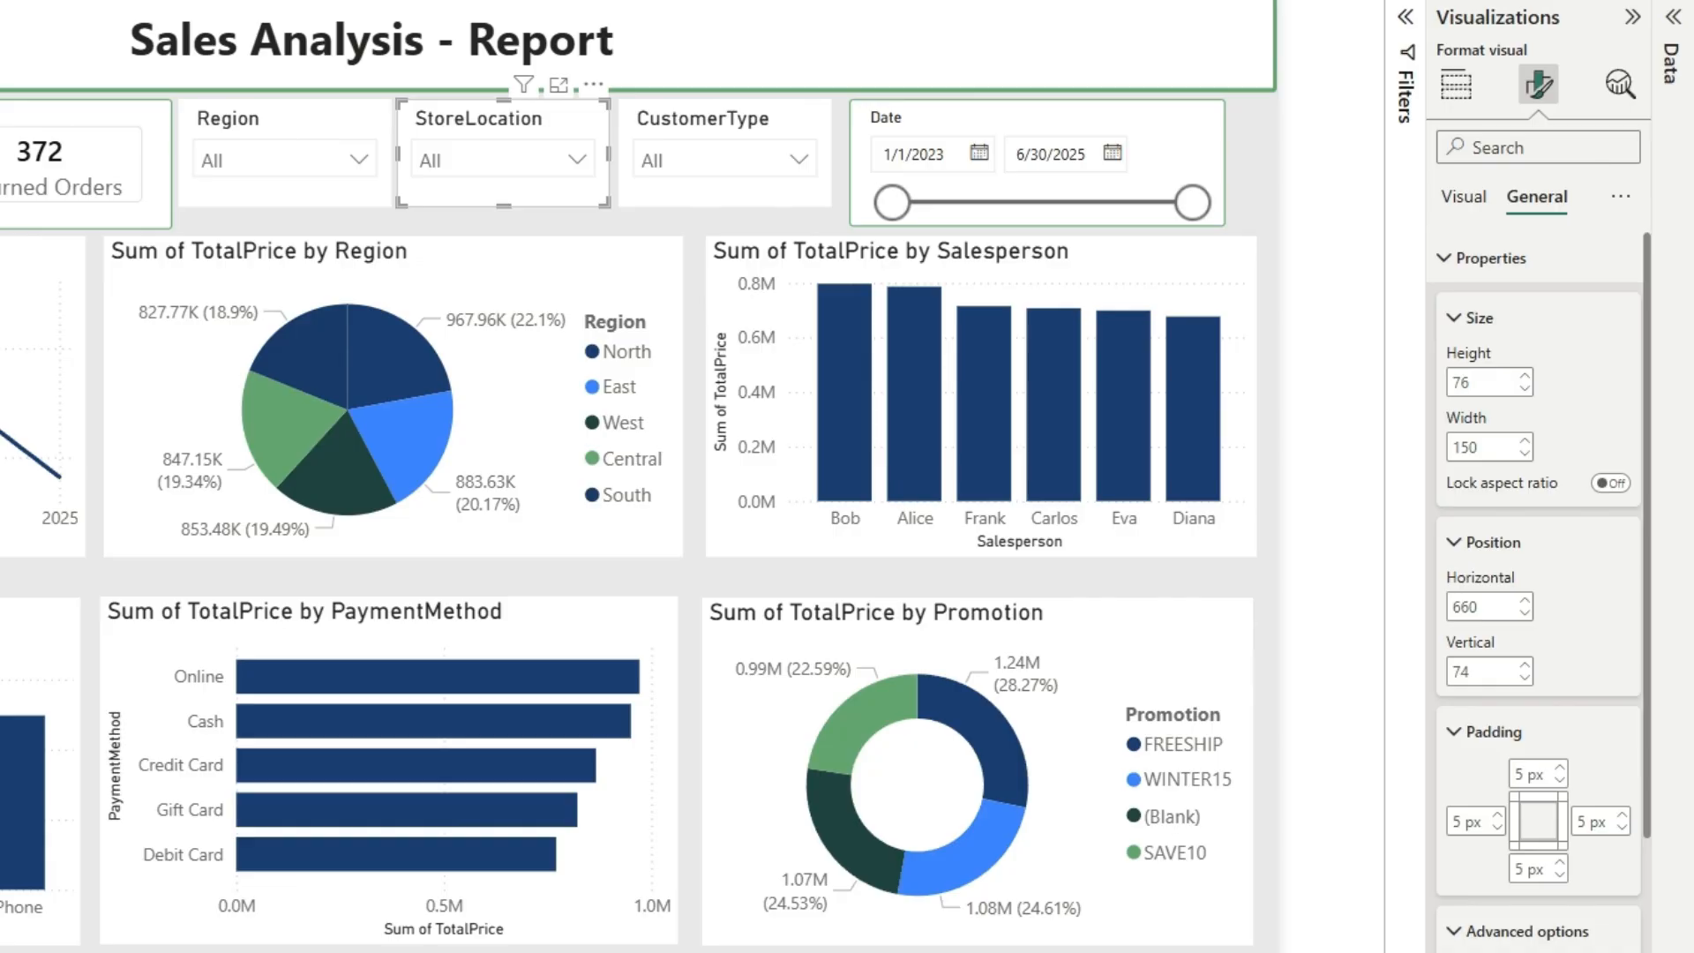
pyautogui.moveTo(1421, 545); pyautogui.dragTo(1629, 754)
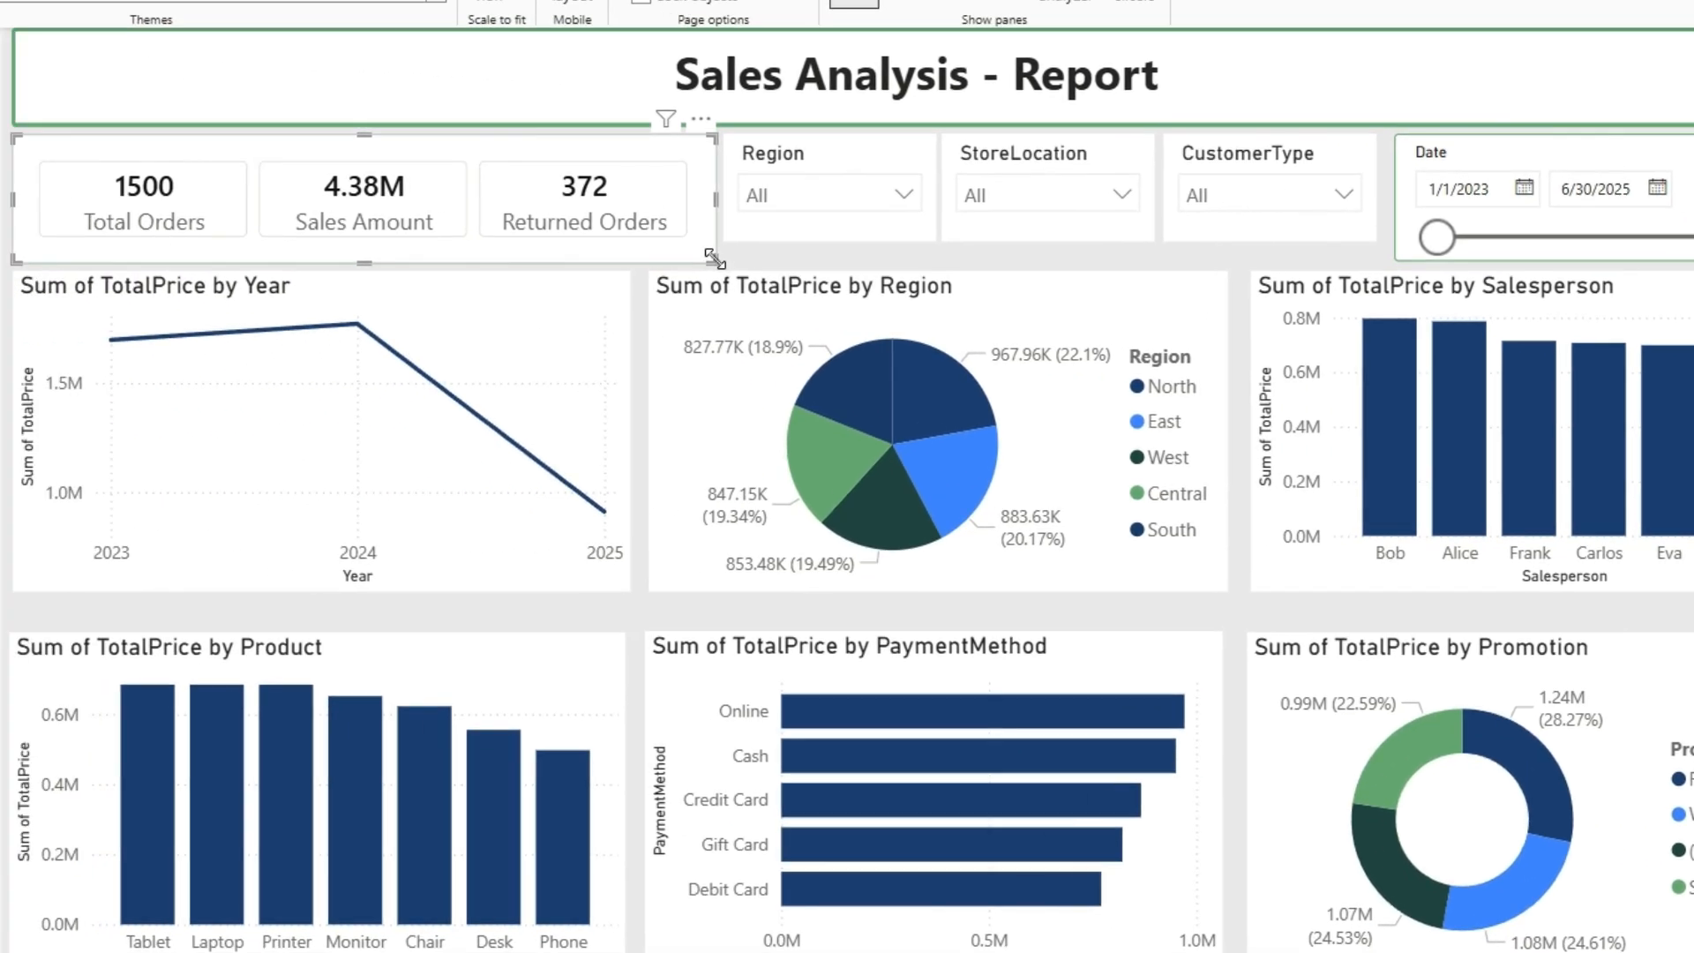
# Reduce the heights of the card visual and the Date slicer to 76 so they line up with the other slicers.
pyautogui.click(167, 223)
pyautogui.moveTo(708, 256); pyautogui.dragTo(711, 244)
pyautogui.click(1406, 244)
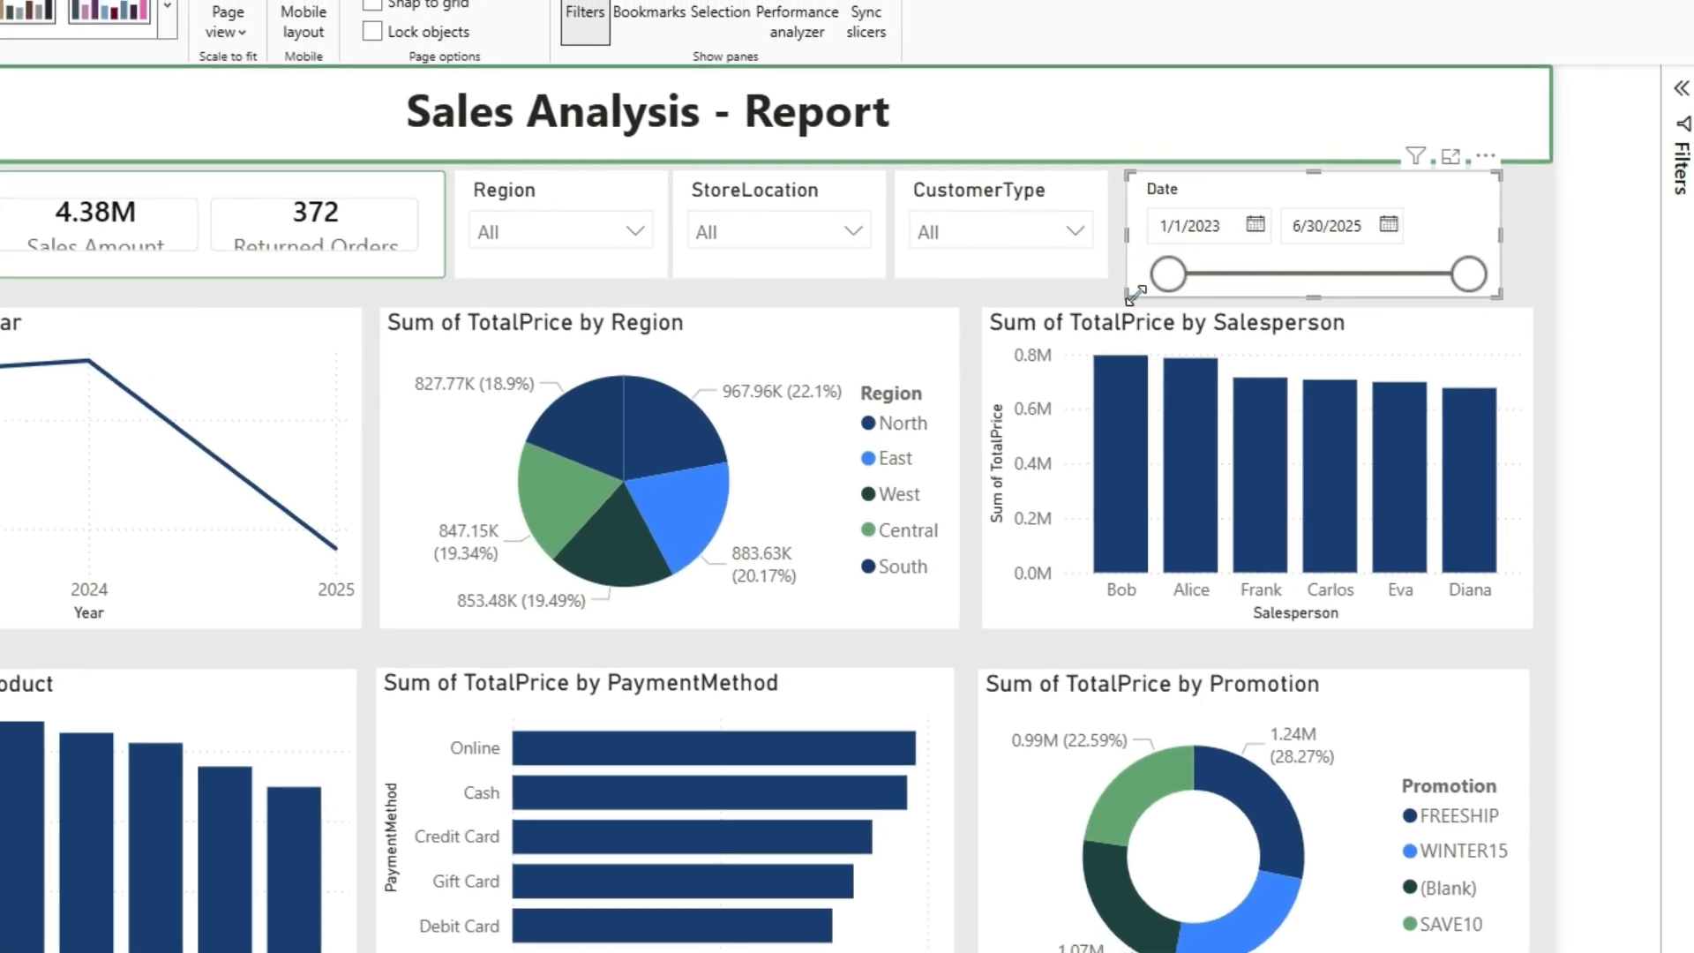
pyautogui.moveTo(1400, 259); pyautogui.dragTo(1405, 245)
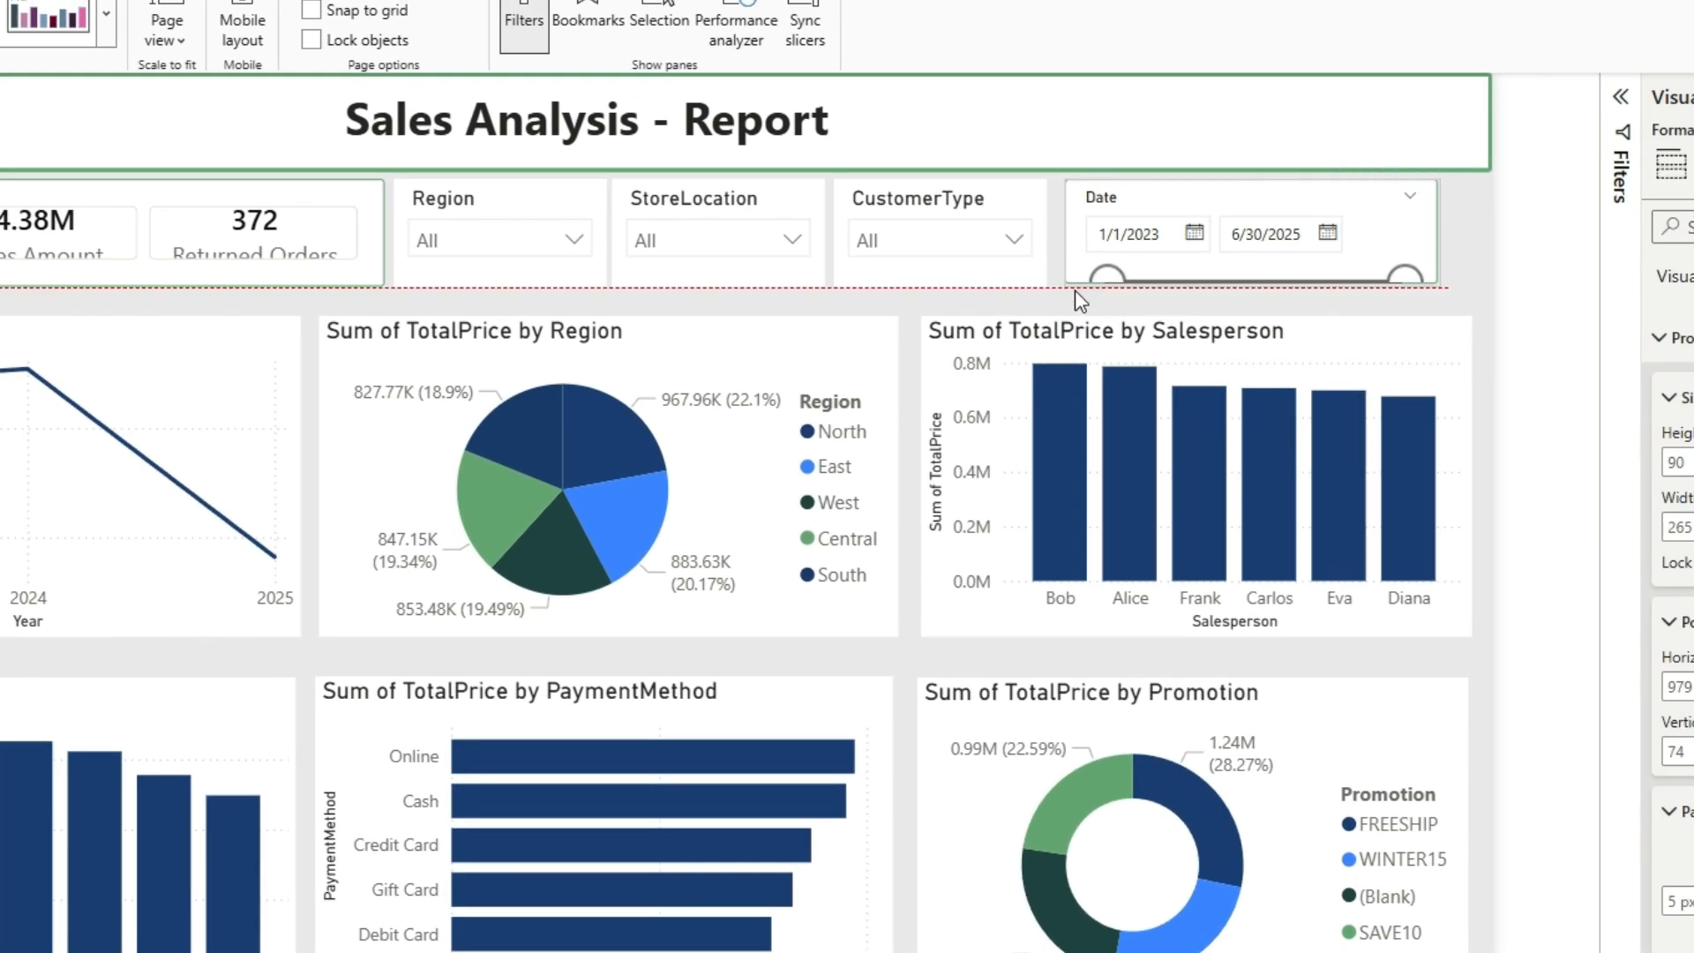
pyautogui.moveTo(1075, 290); pyautogui.dragTo(1075, 288)
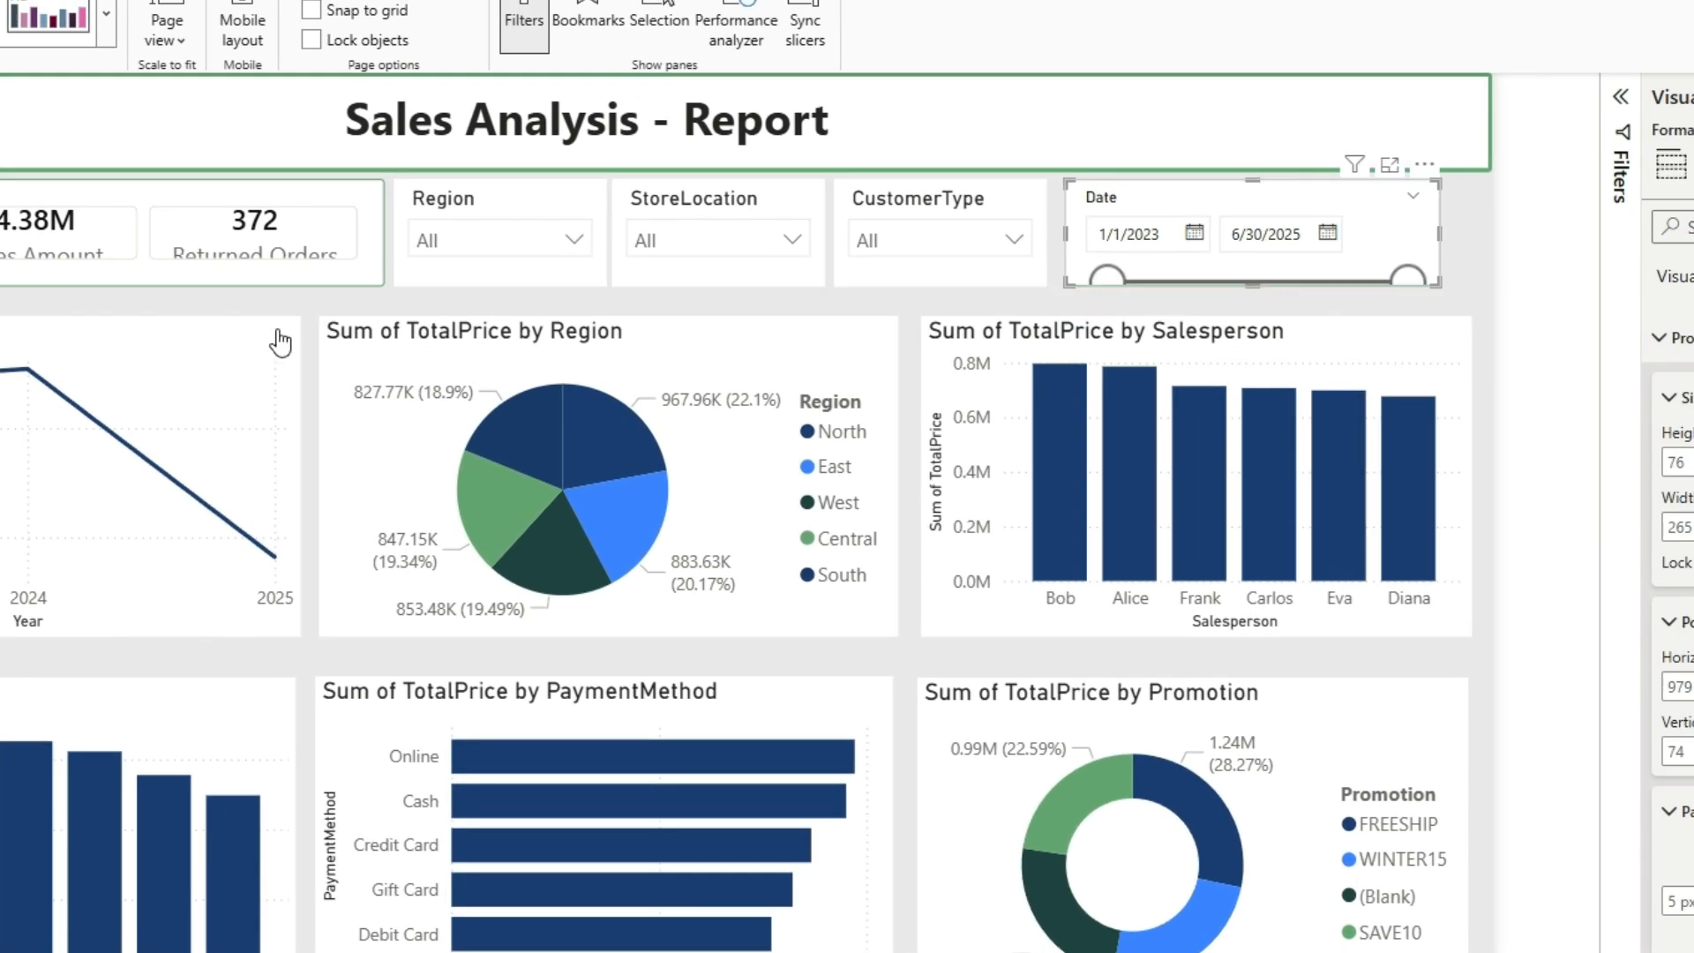
# Move the TotalPrice by Year line chart up to vertical position 161, just beneath the card visual.
pyautogui.click(289, 294)
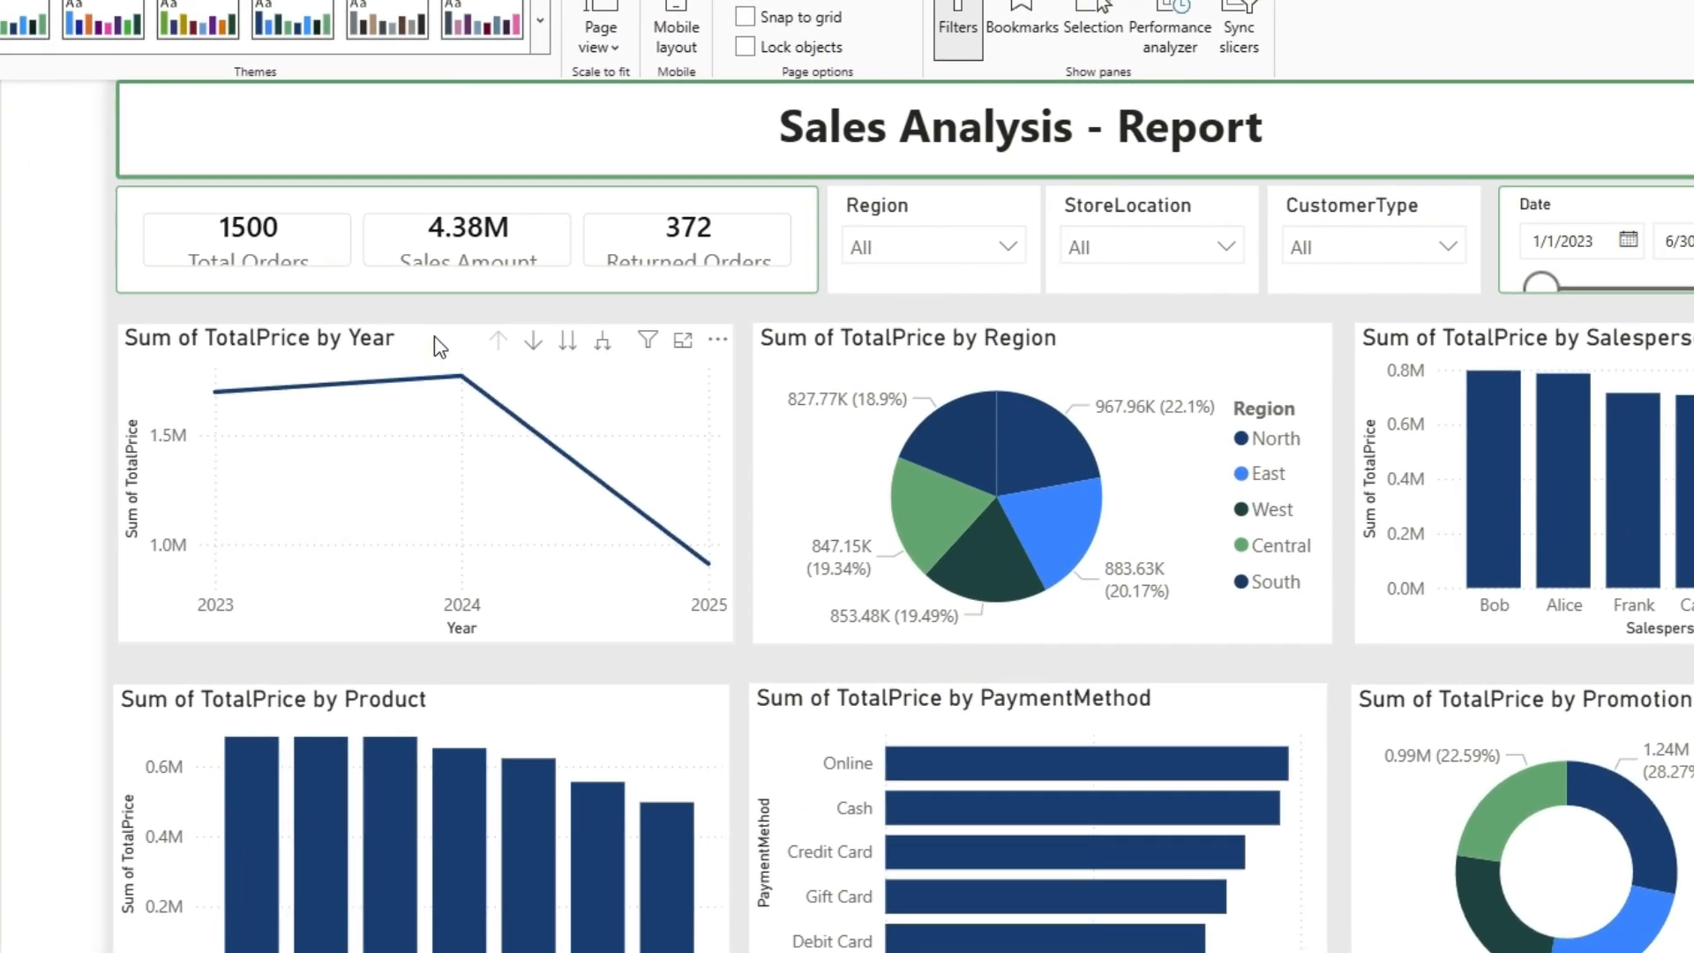
pyautogui.click(435, 343)
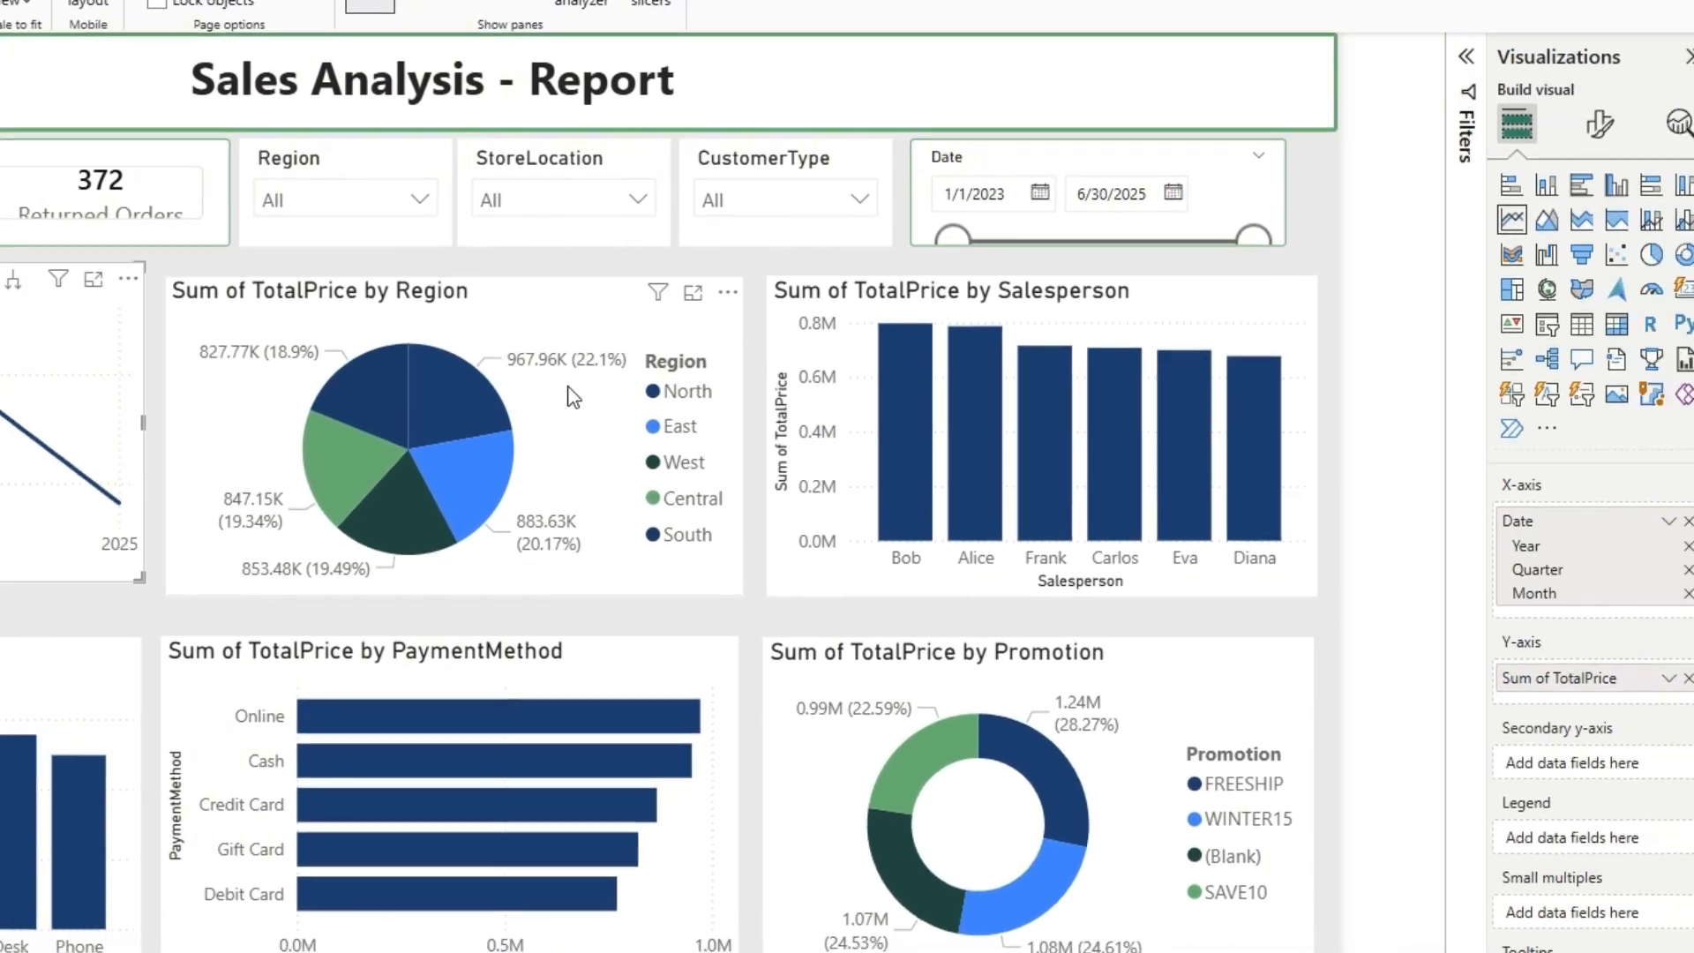
# Switch to Calculator and divide 1274 by 3 to work out an equal chart width.
pyautogui.hotkey('alt', 'Tab')
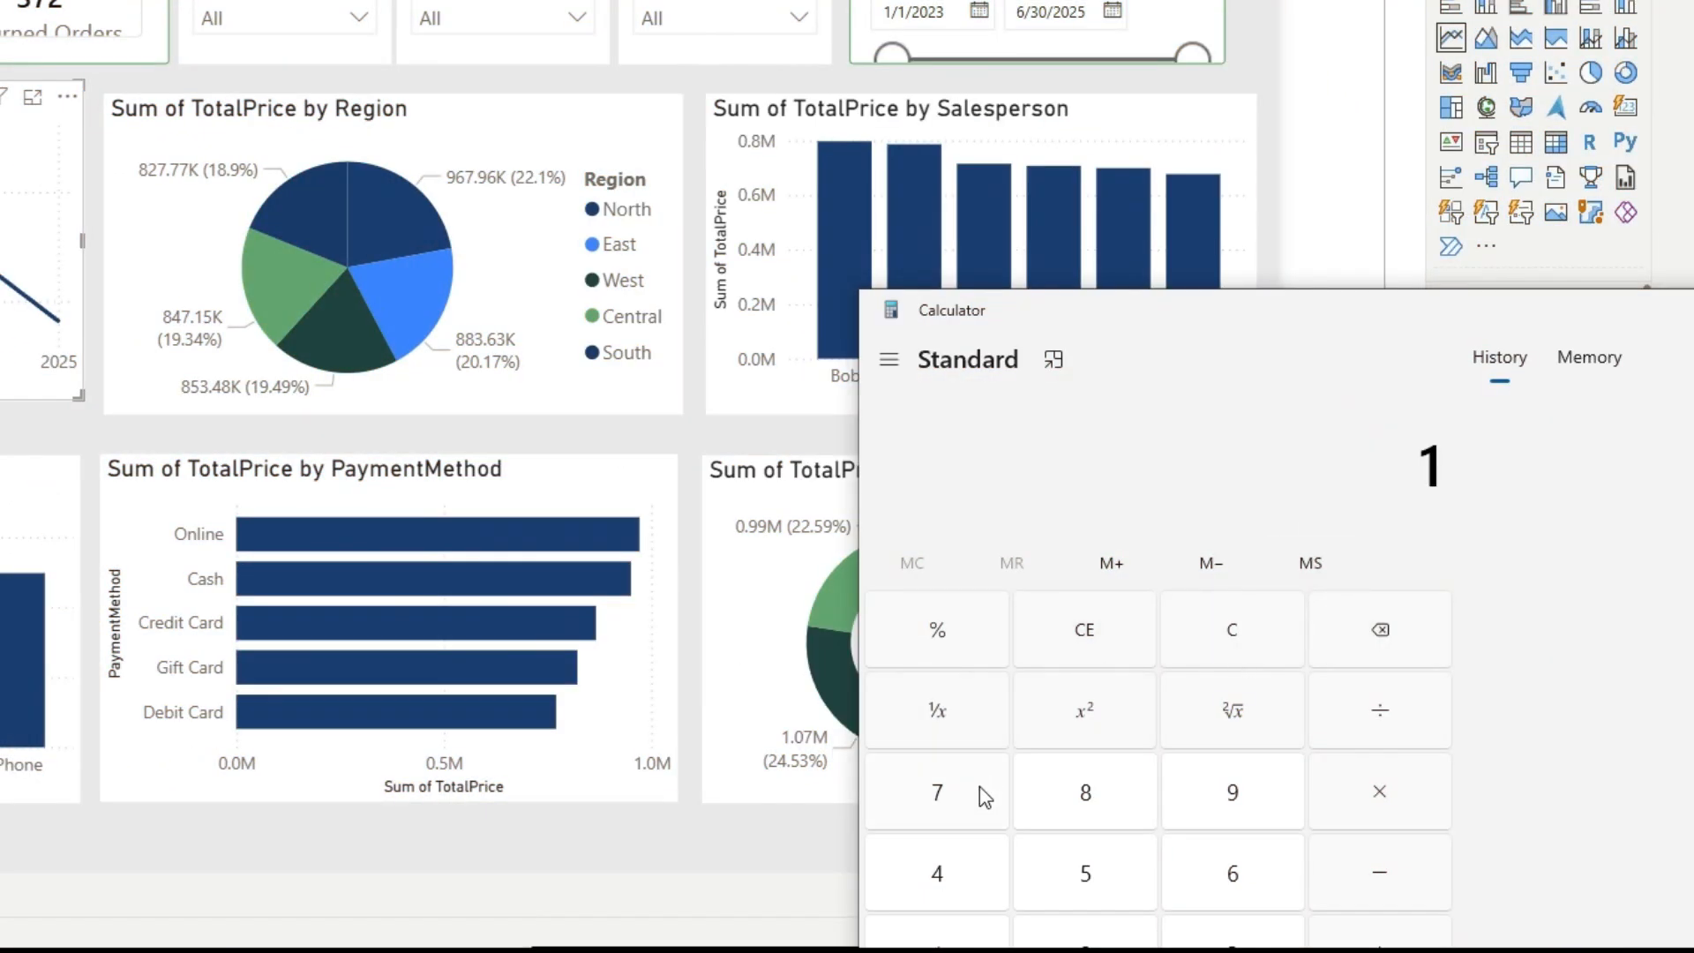
pyautogui.press('Escape')
pyautogui.write('127')
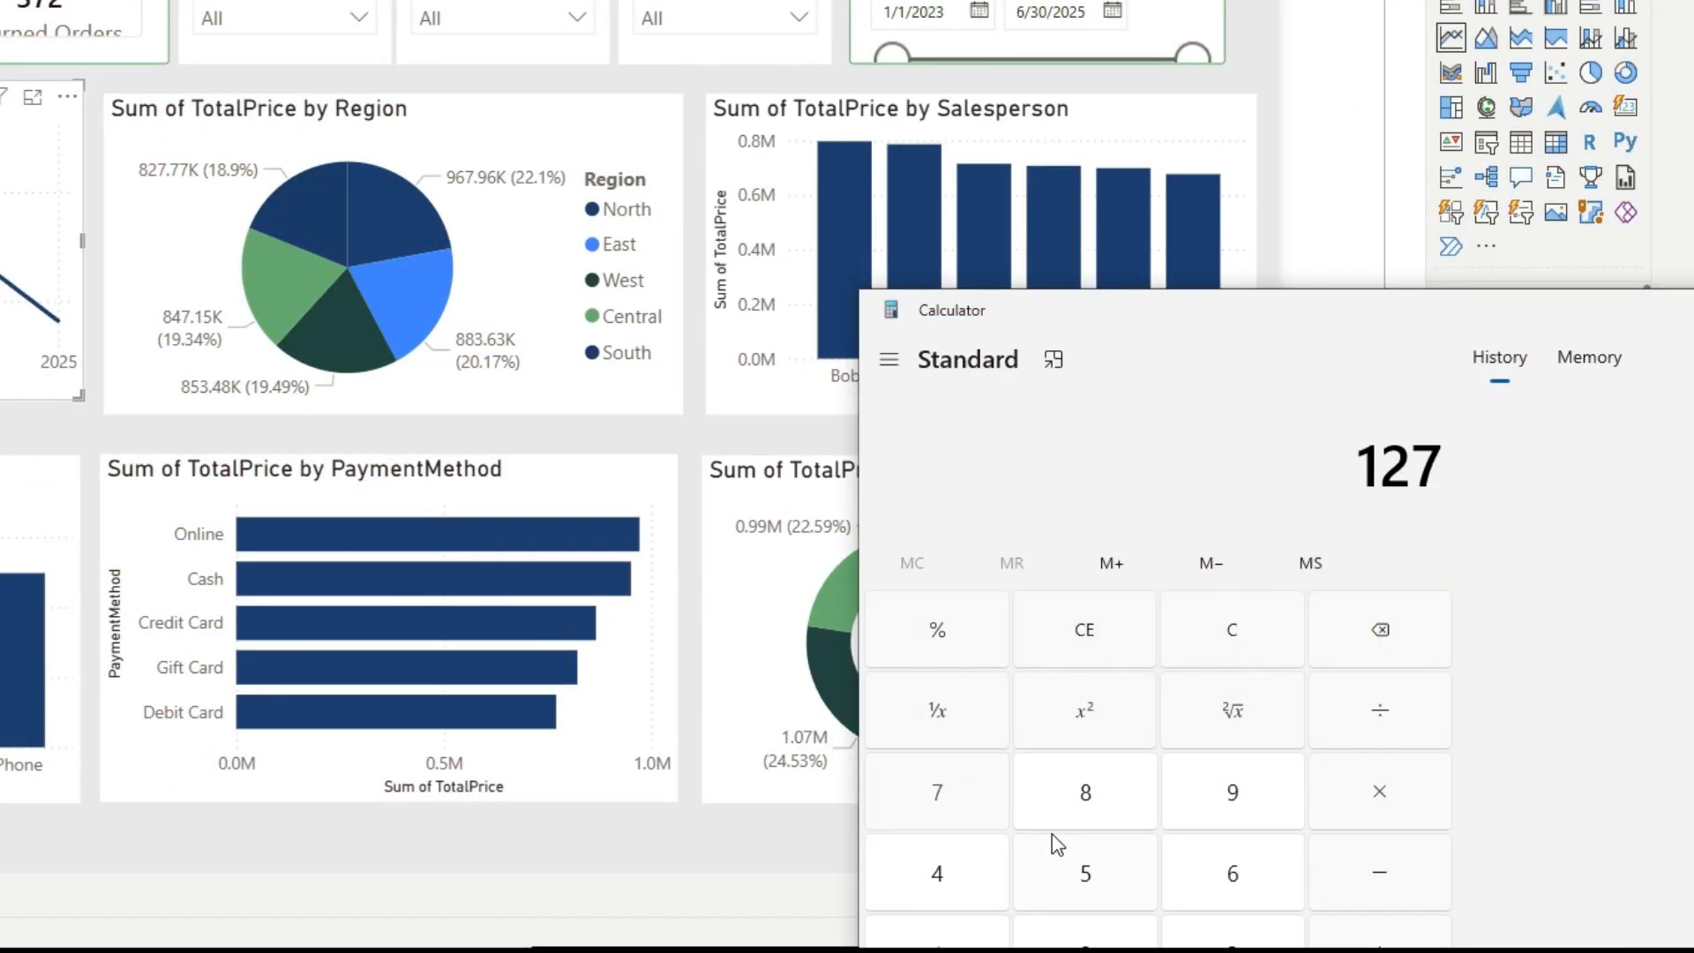
pyautogui.write('4 ÷ 3')
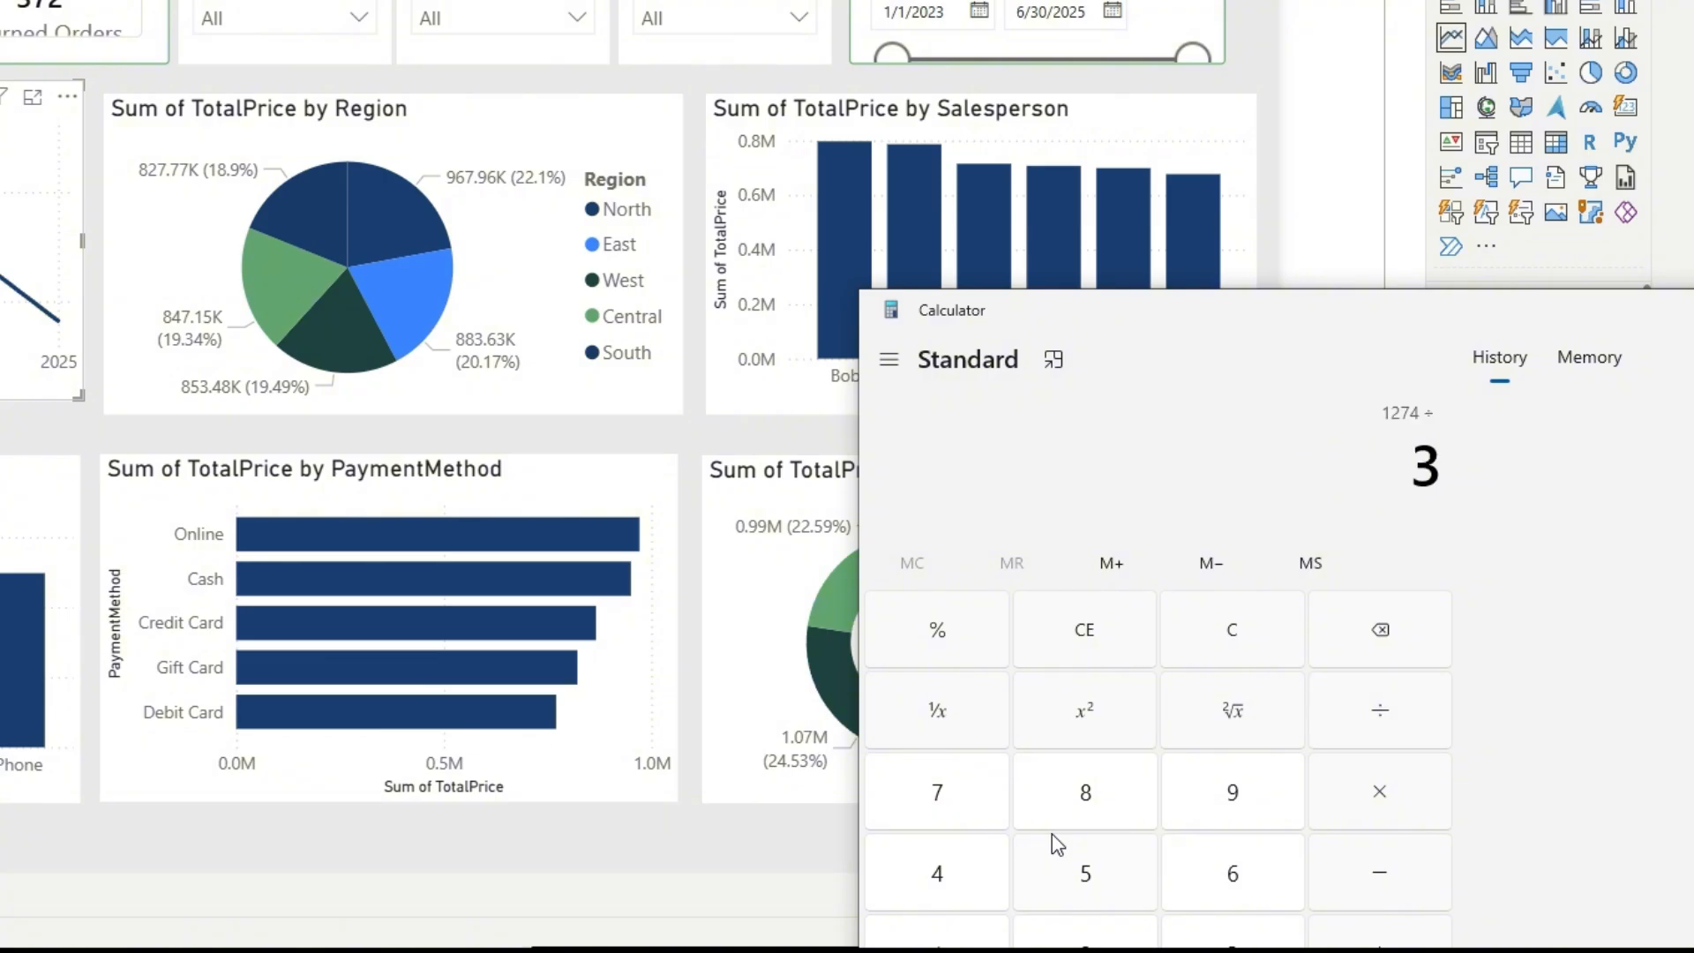
pyautogui.press('Return')
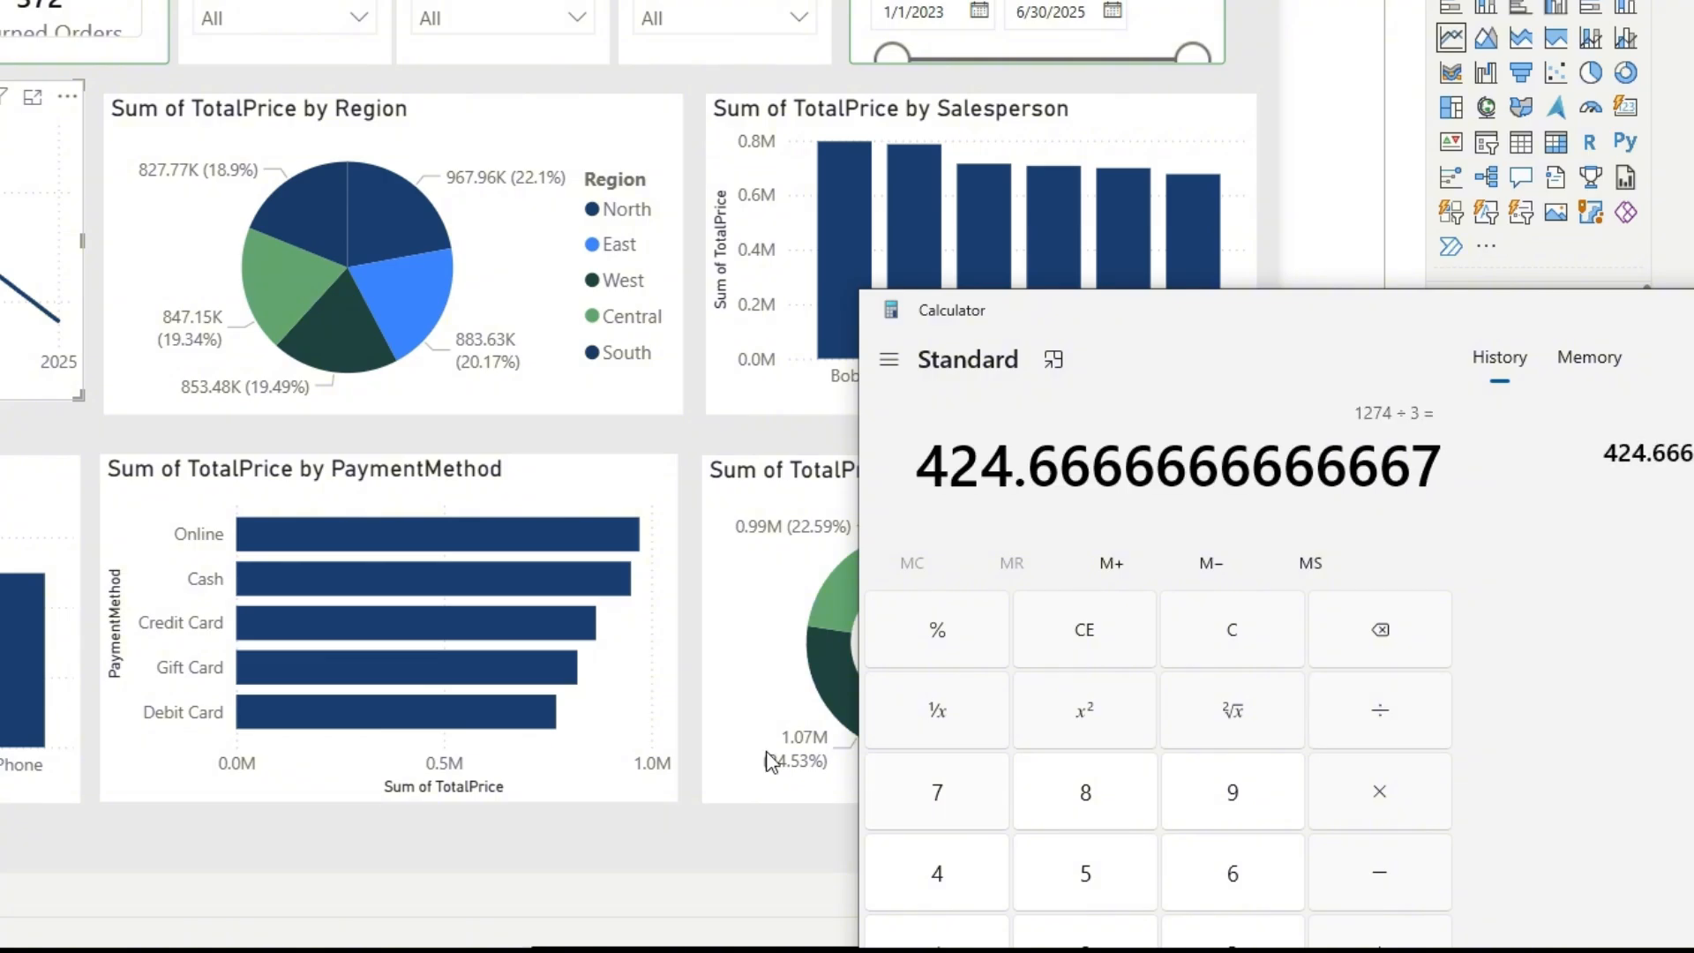
# Show the Year line chart's size and position properties, and set the Region pie chart's width to 420.
pyautogui.click(10, 220)
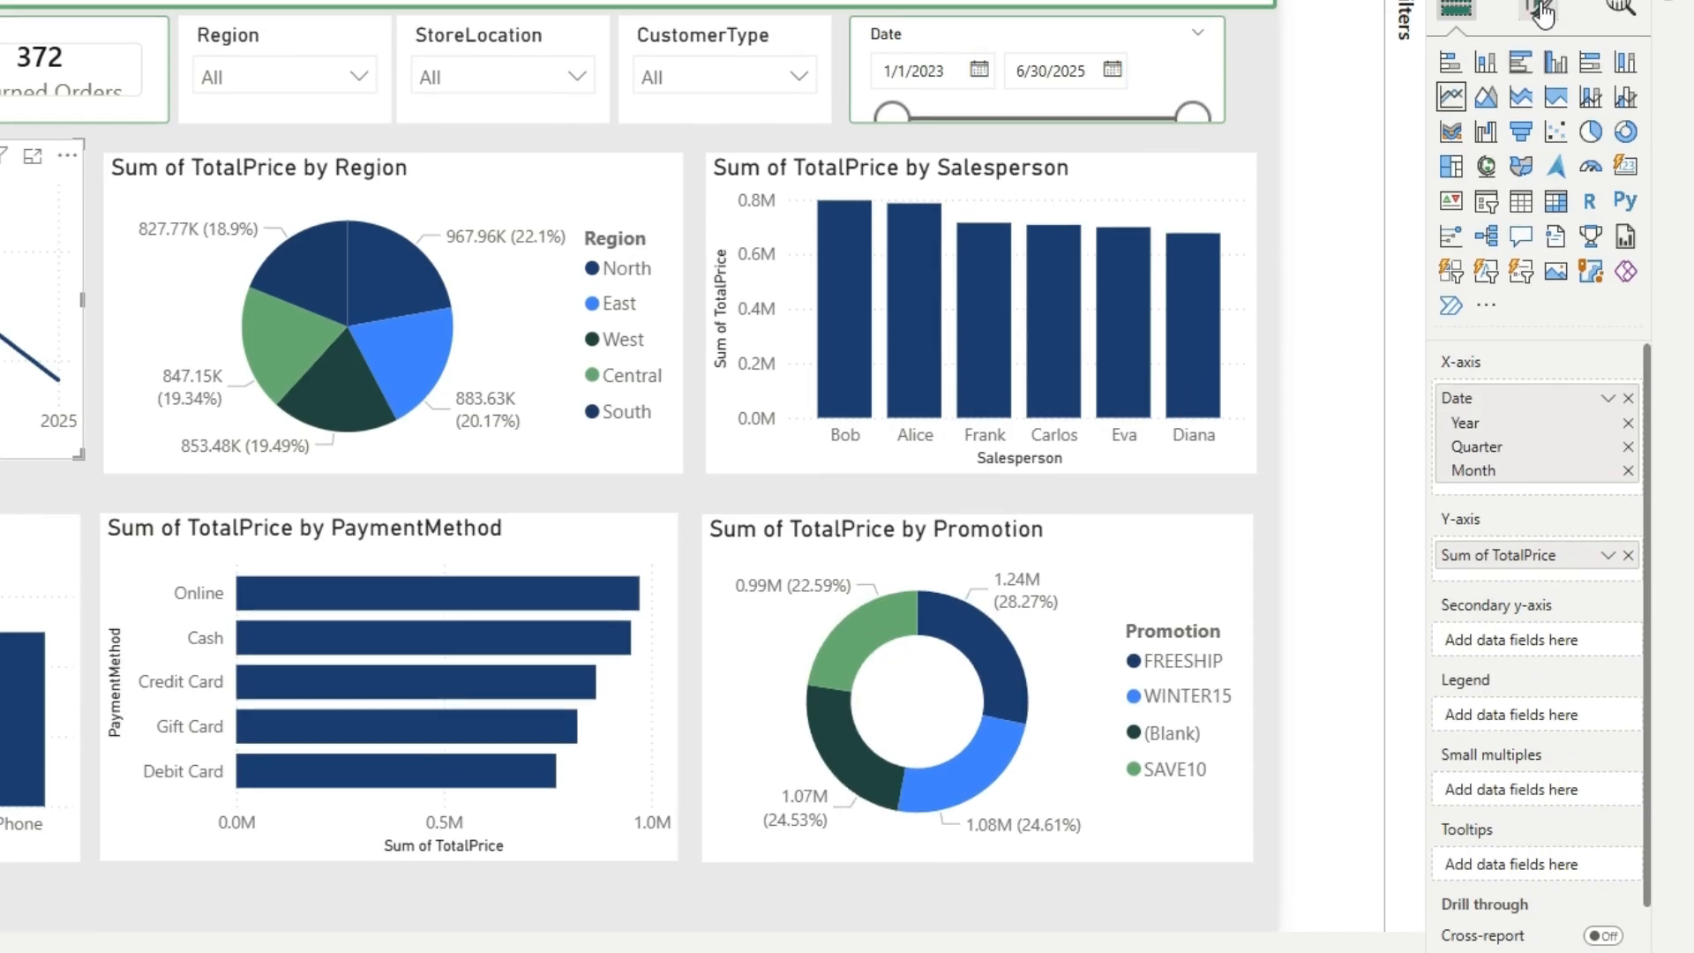
pyautogui.click(1540, 10)
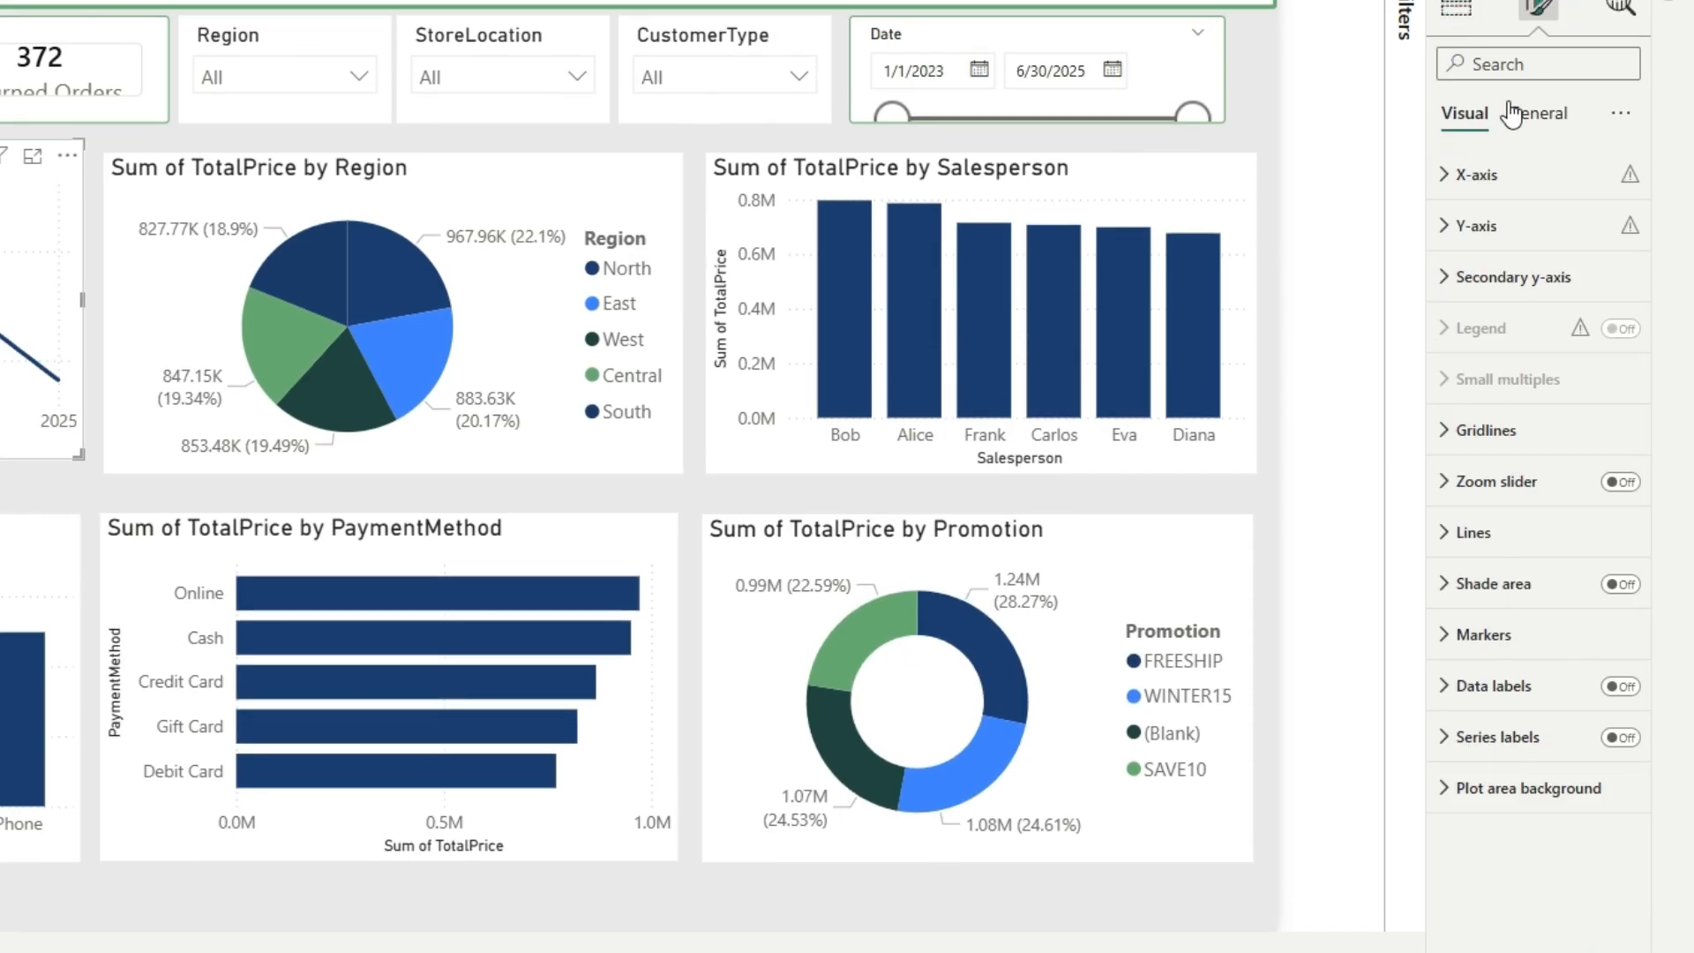
pyautogui.click(1538, 113)
pyautogui.click(1465, 174)
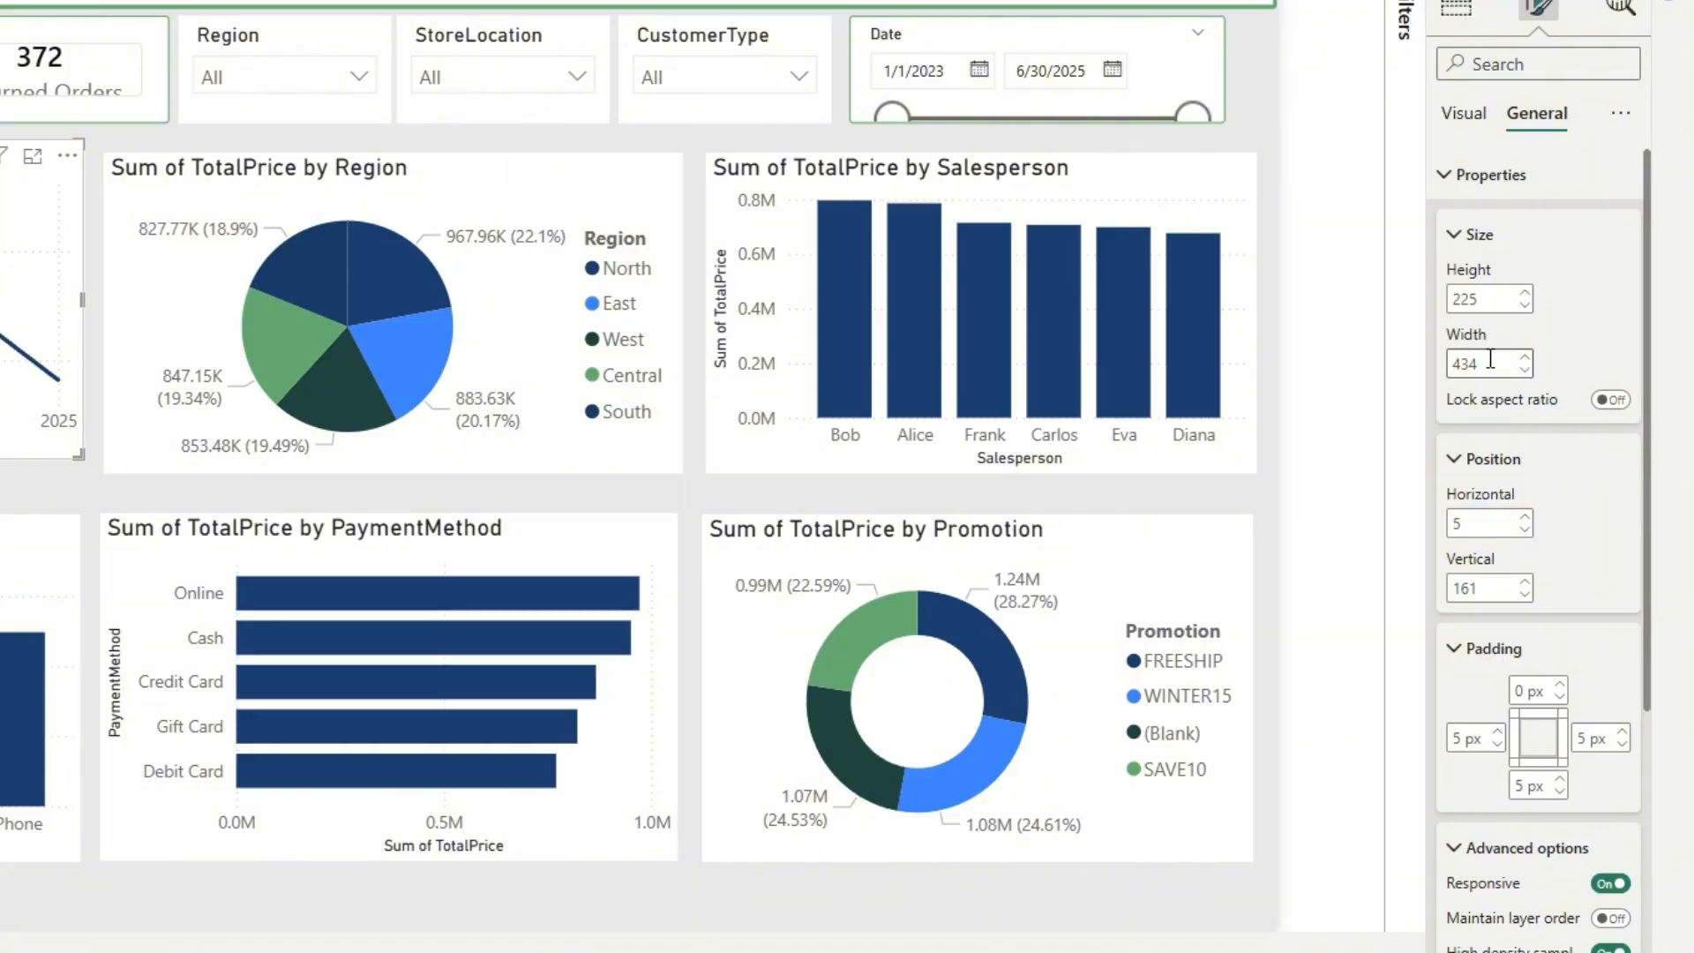
pyautogui.click(469, 194)
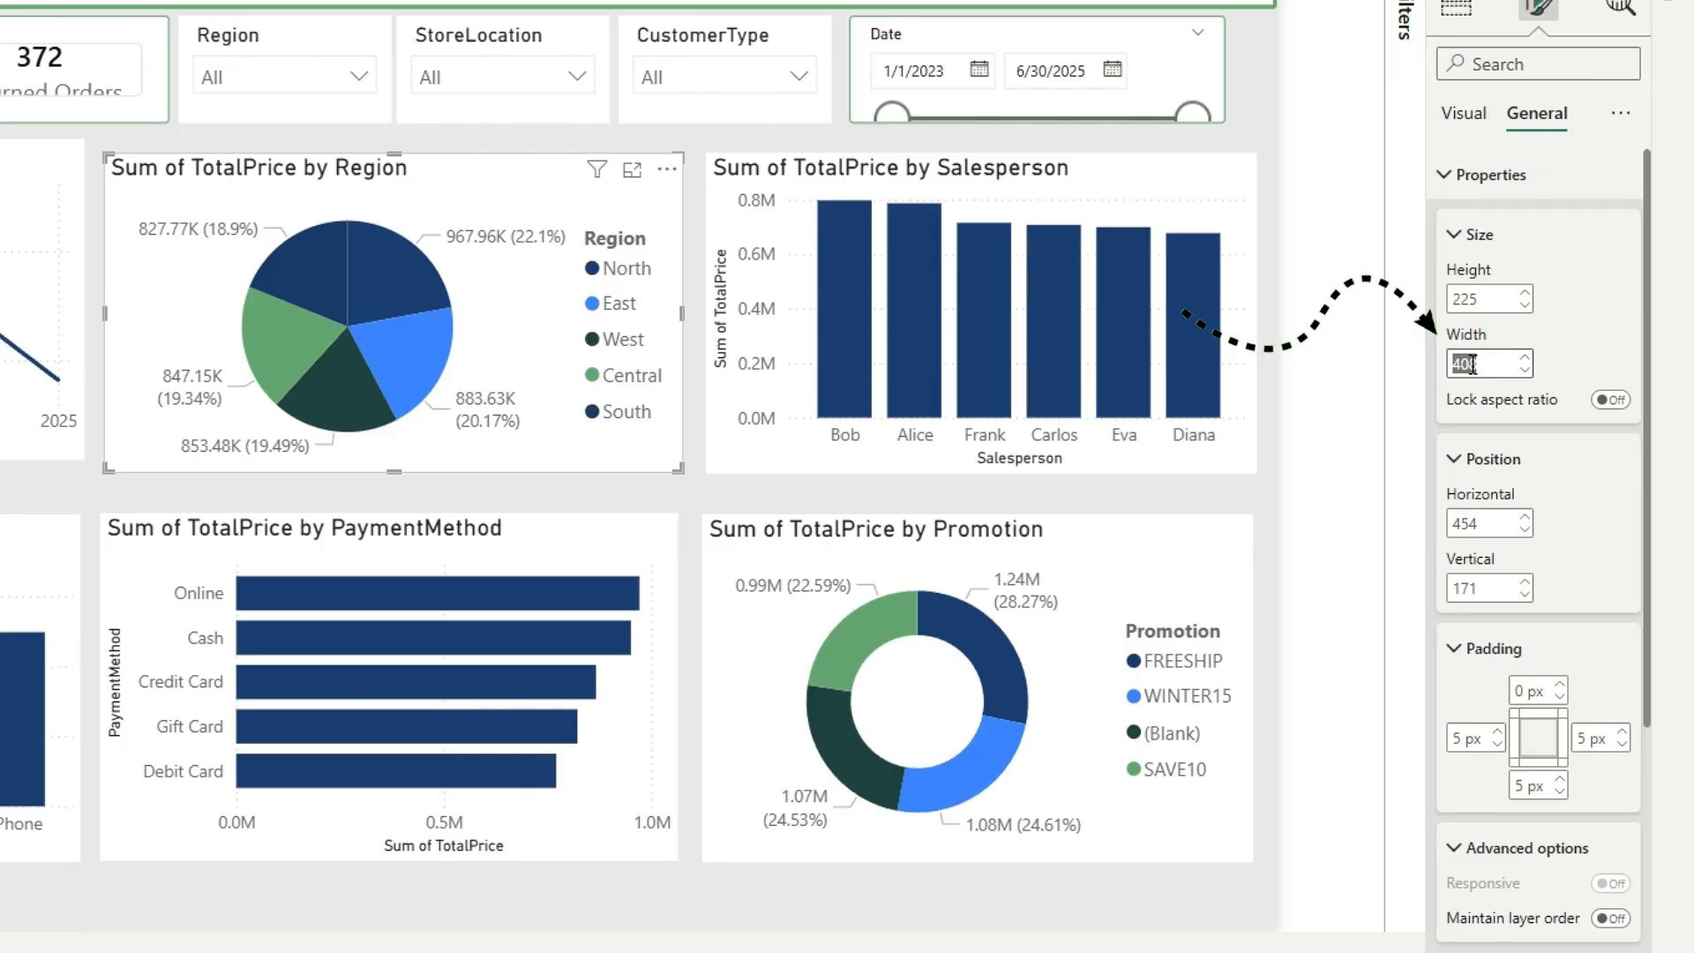
pyautogui.write('420')
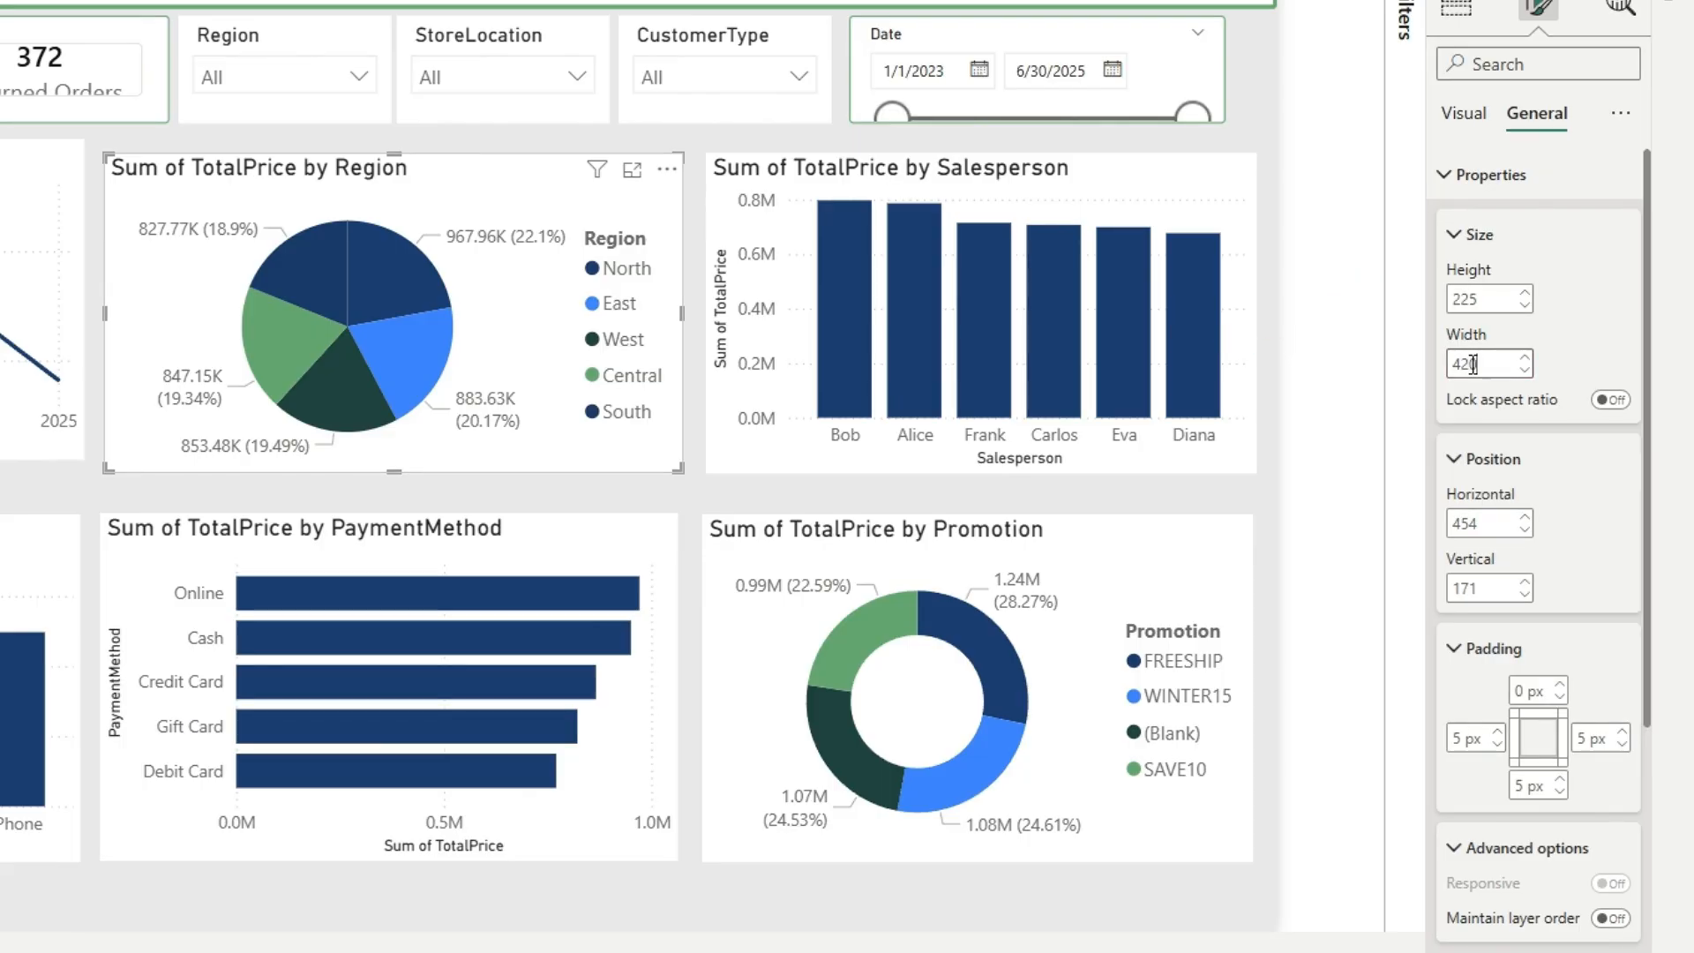
# Try to set the Salesperson column chart's width to 420.
pyautogui.click(1119, 198)
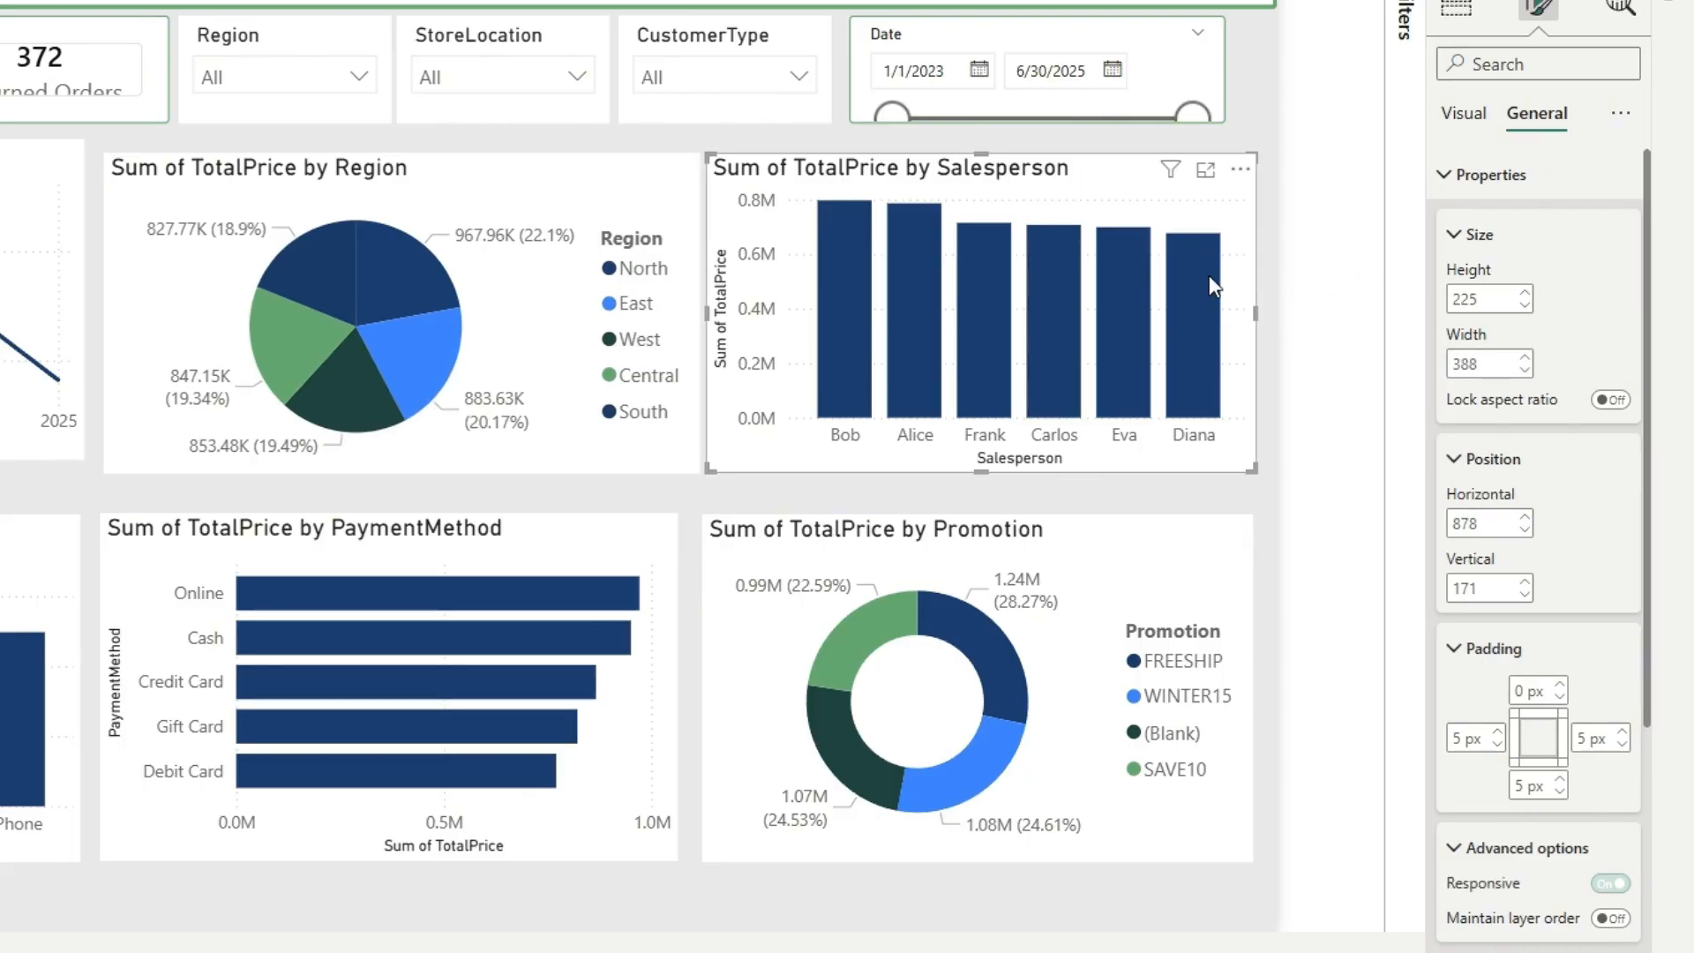
pyautogui.doubleClick(1462, 363)
pyautogui.write('420')
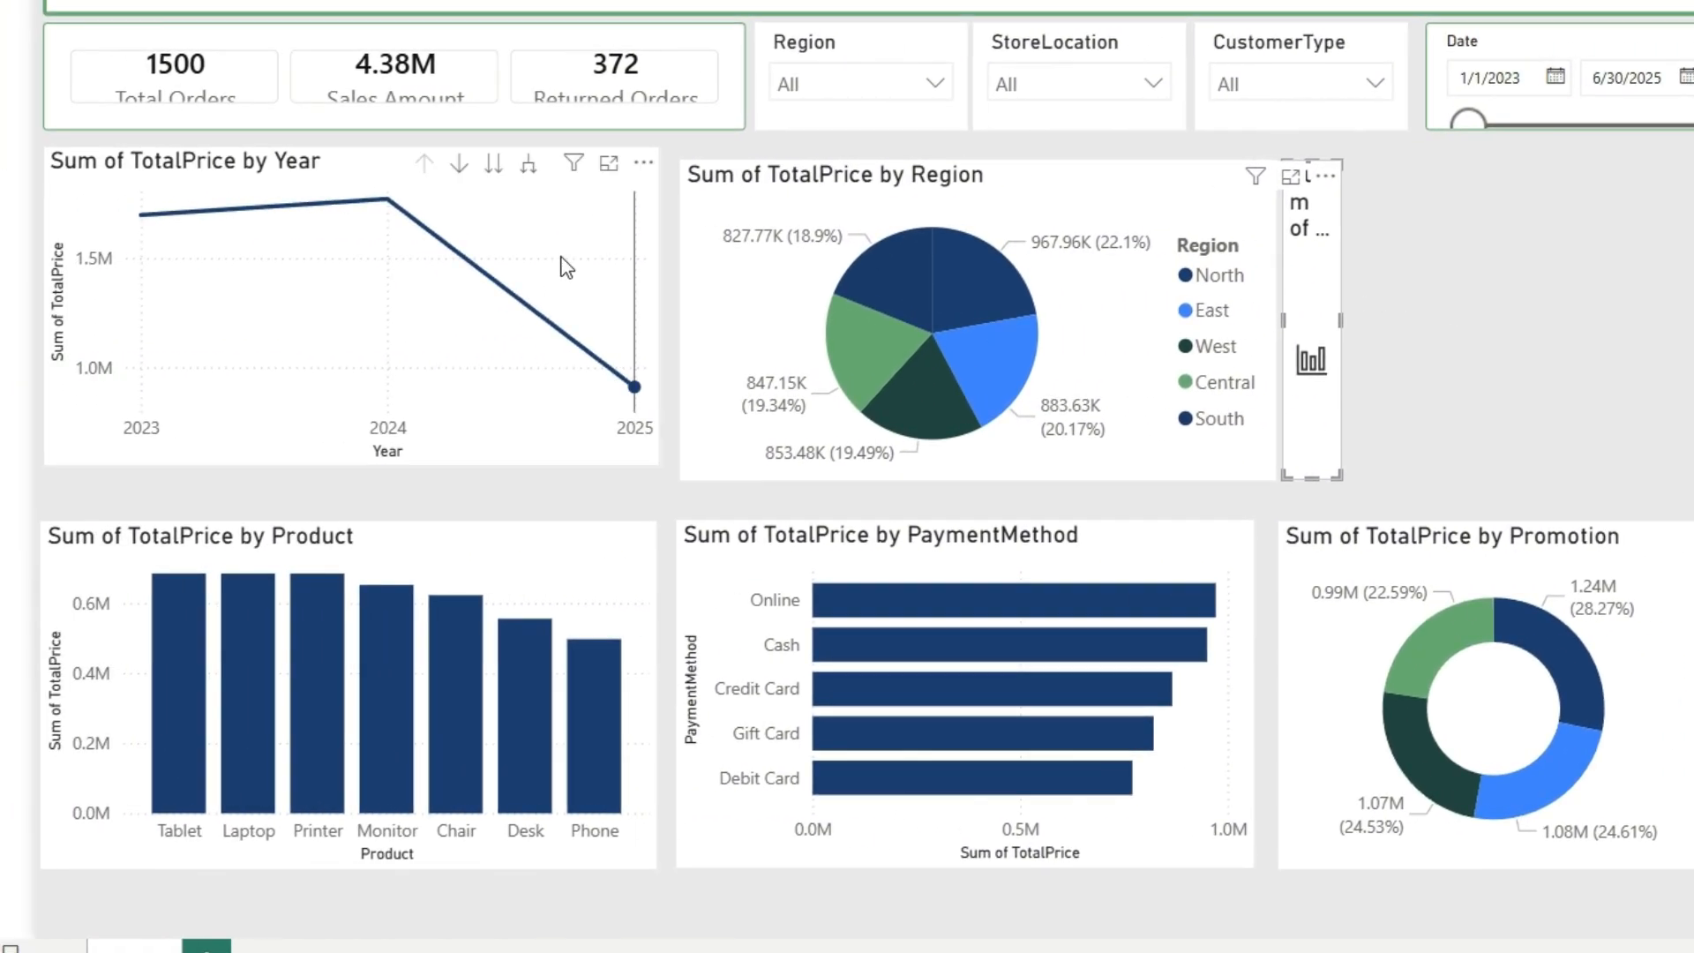
# Narrow the Year line chart to 402 wide and move the Region and Salesperson charts beside it at vertical position 161.
pyautogui.click(233, 195)
pyautogui.moveTo(857, 157); pyautogui.dragTo(803, 143)
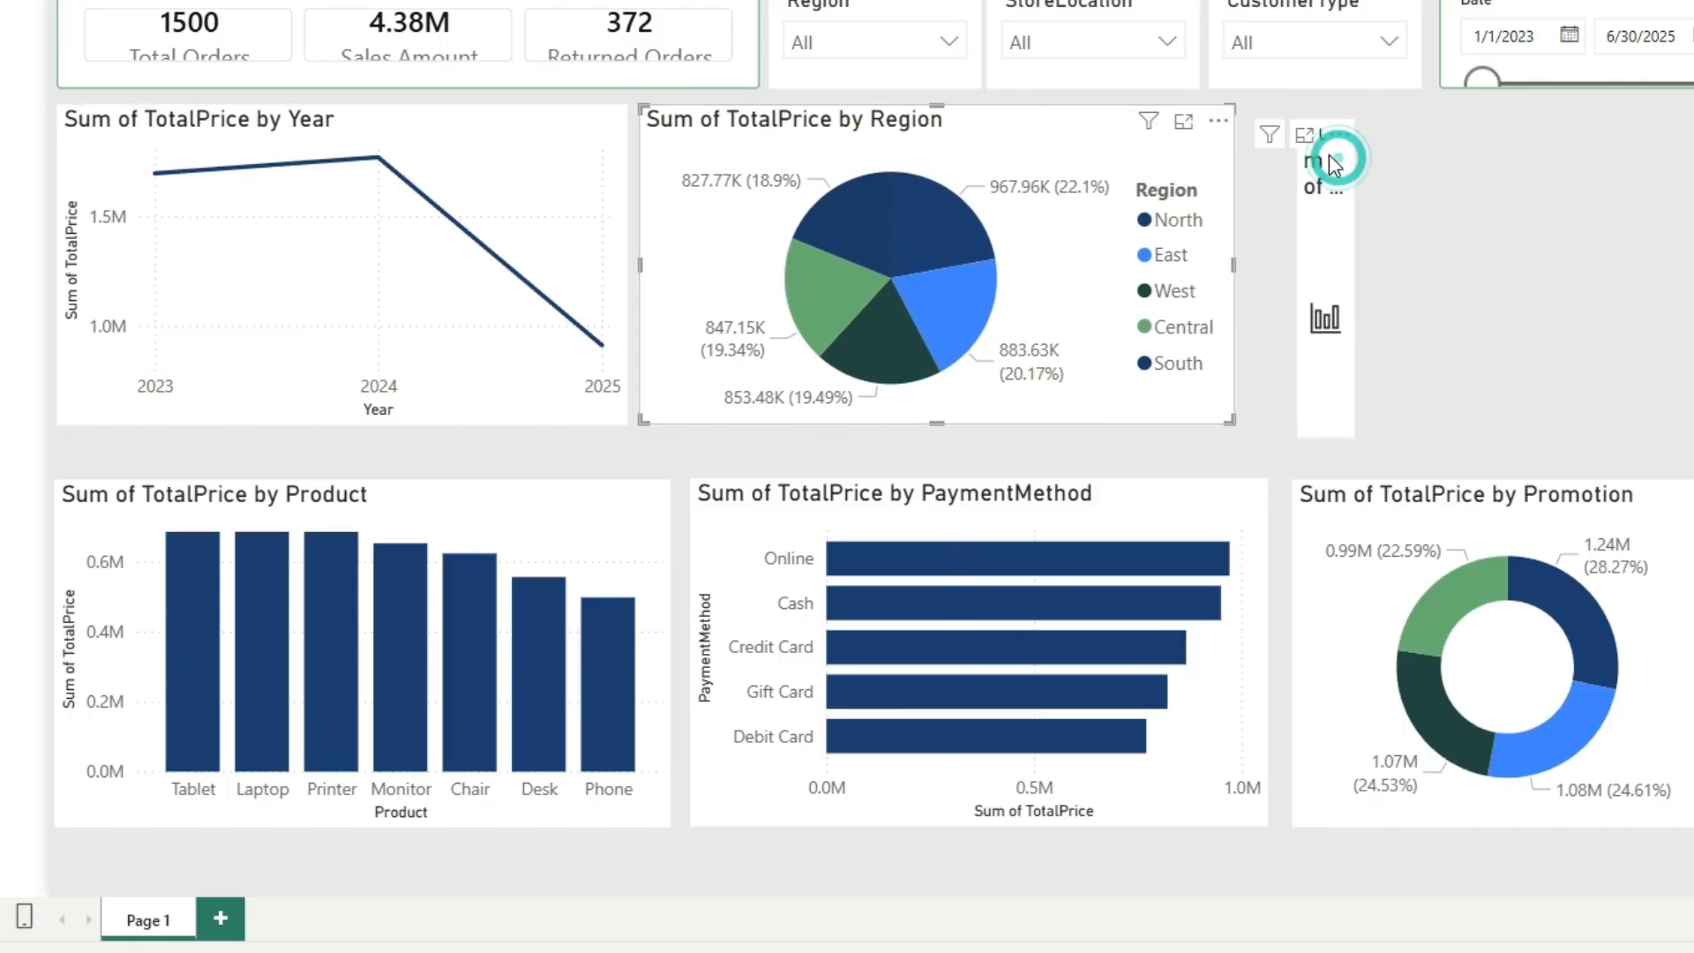
pyautogui.moveTo(1329, 156); pyautogui.dragTo(1300, 150)
# Set the Salesperson column chart's width to 420 and nudge it away from the pie chart to horizontal position 856.
pyautogui.click(1476, 304)
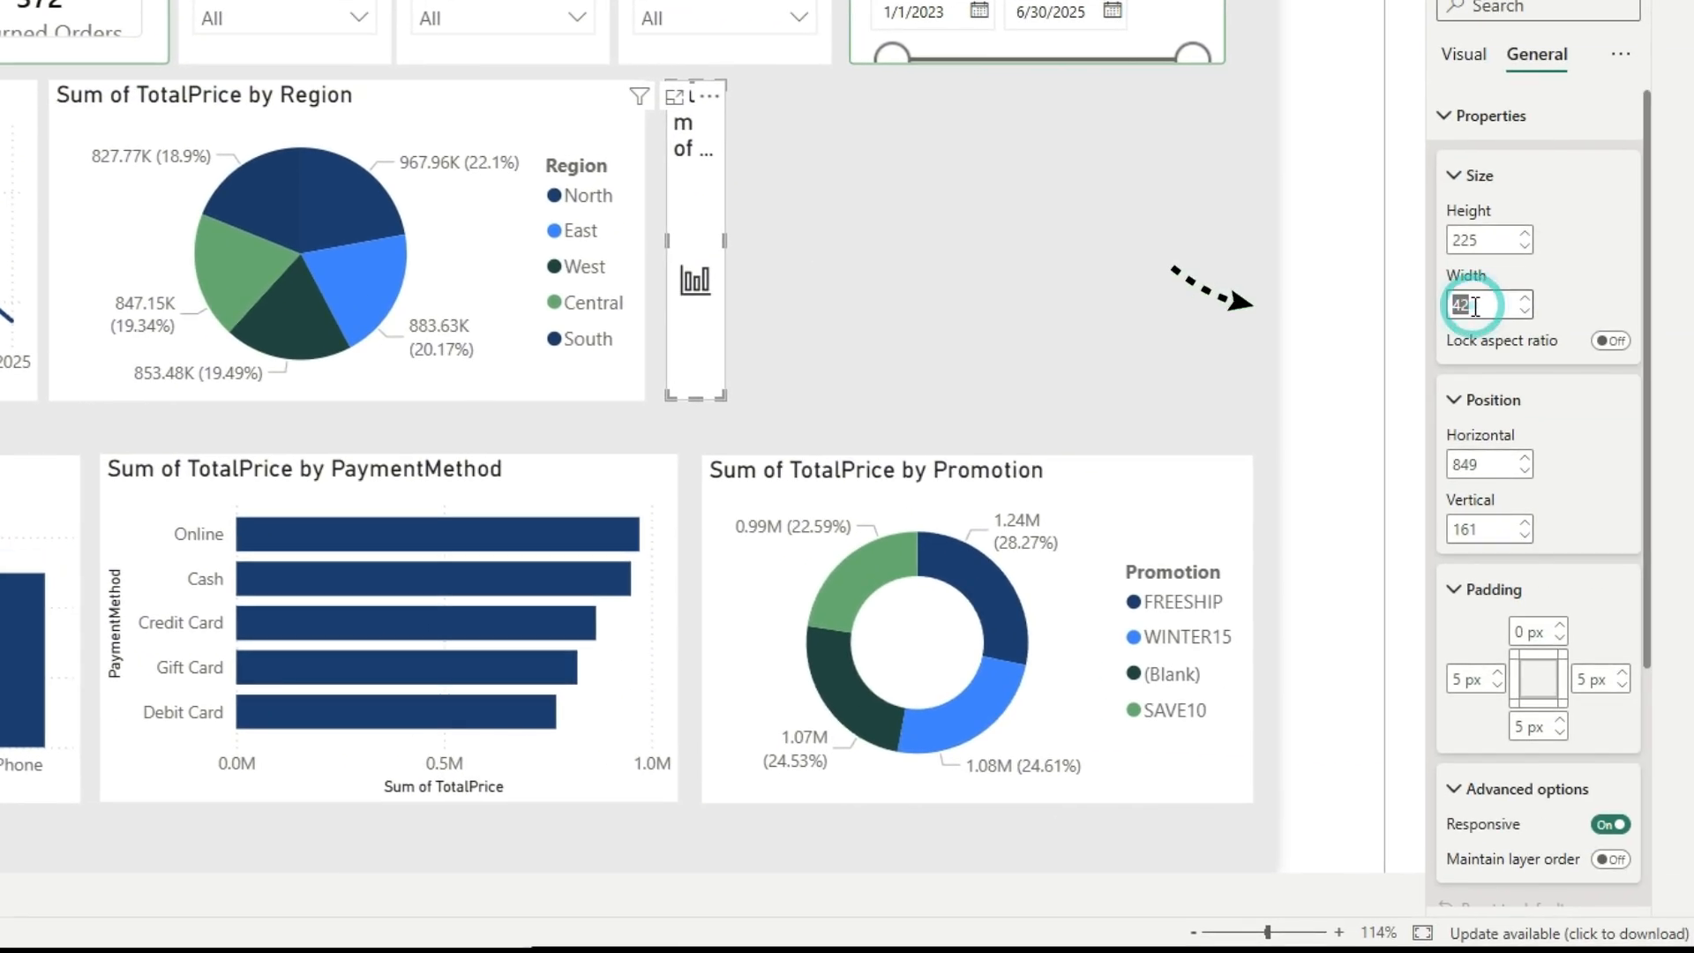
pyautogui.write('420')
pyautogui.press('Return')
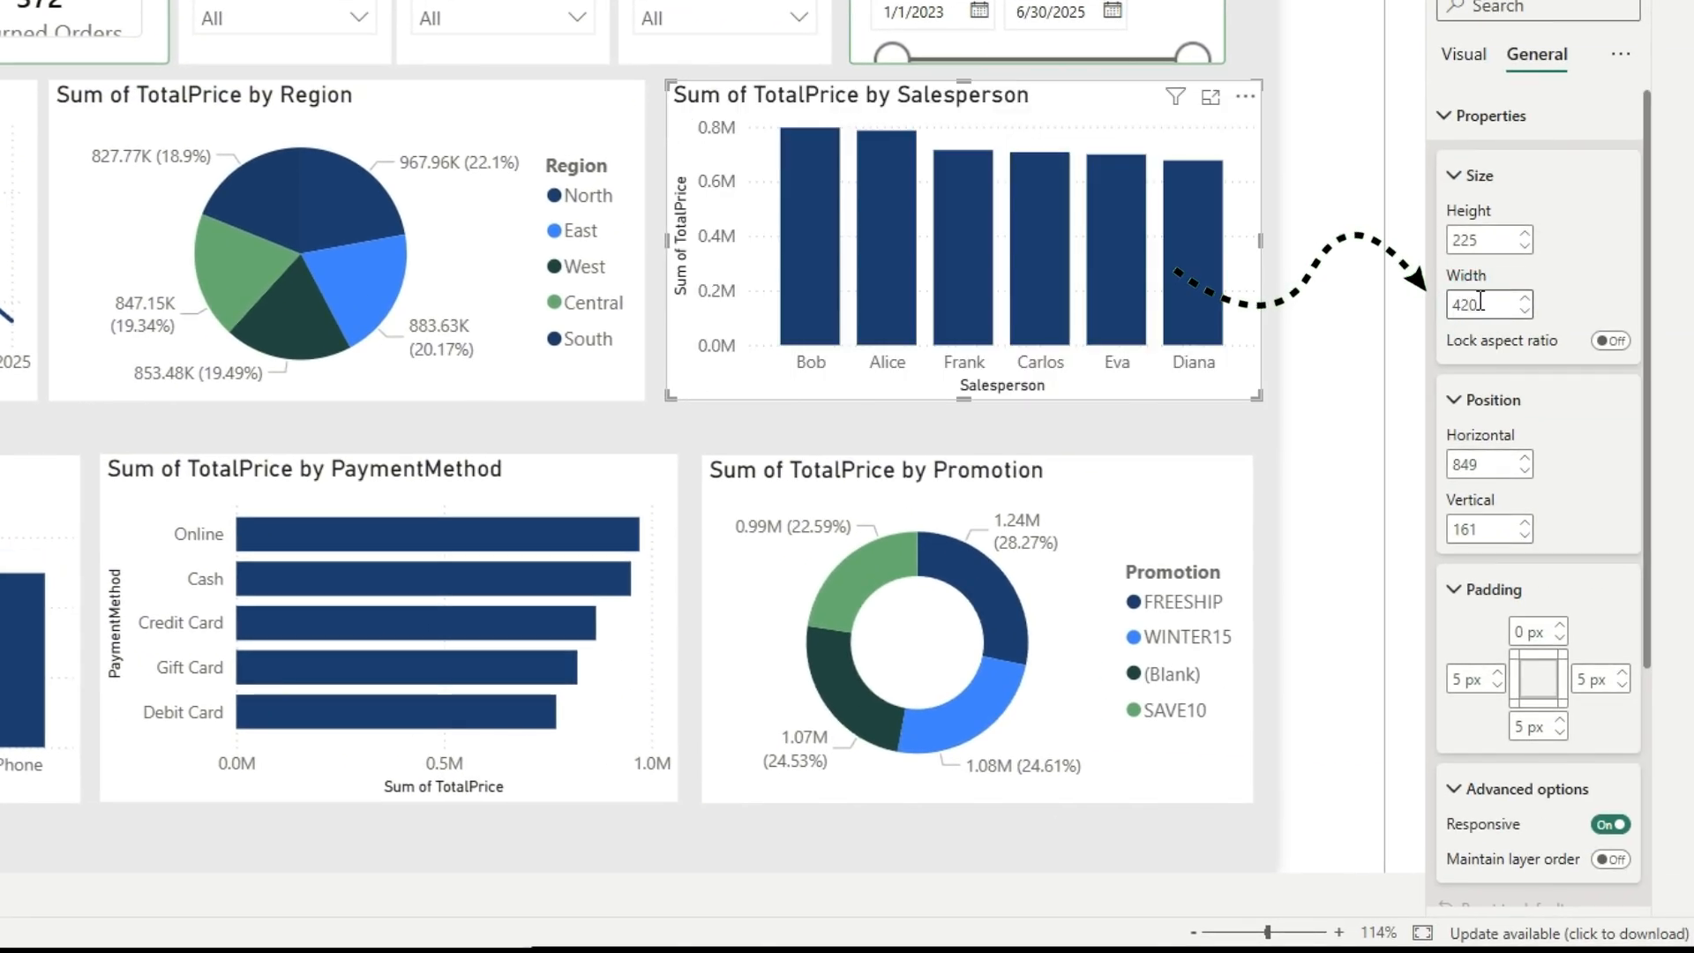
pyautogui.press('Right')
pyautogui.press('Right')
pyautogui.press('Right')
pyautogui.press('Right')
pyautogui.press('Right')
pyautogui.press('Right')
pyautogui.press('Right')
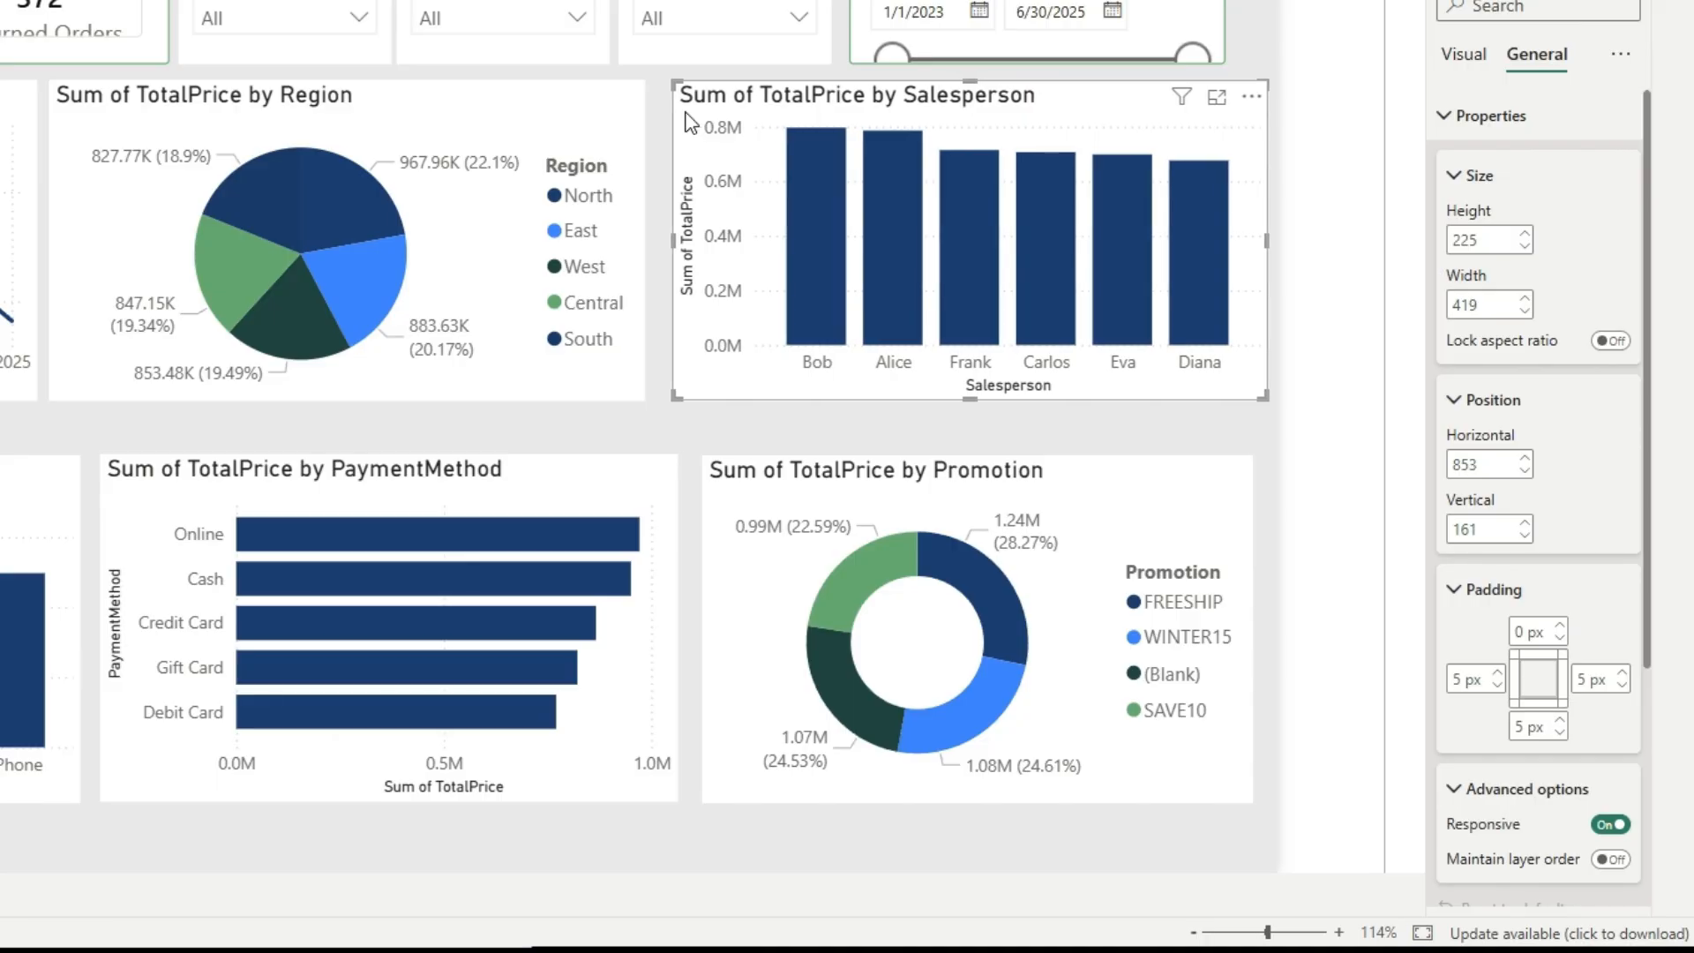
pyautogui.press('Right')
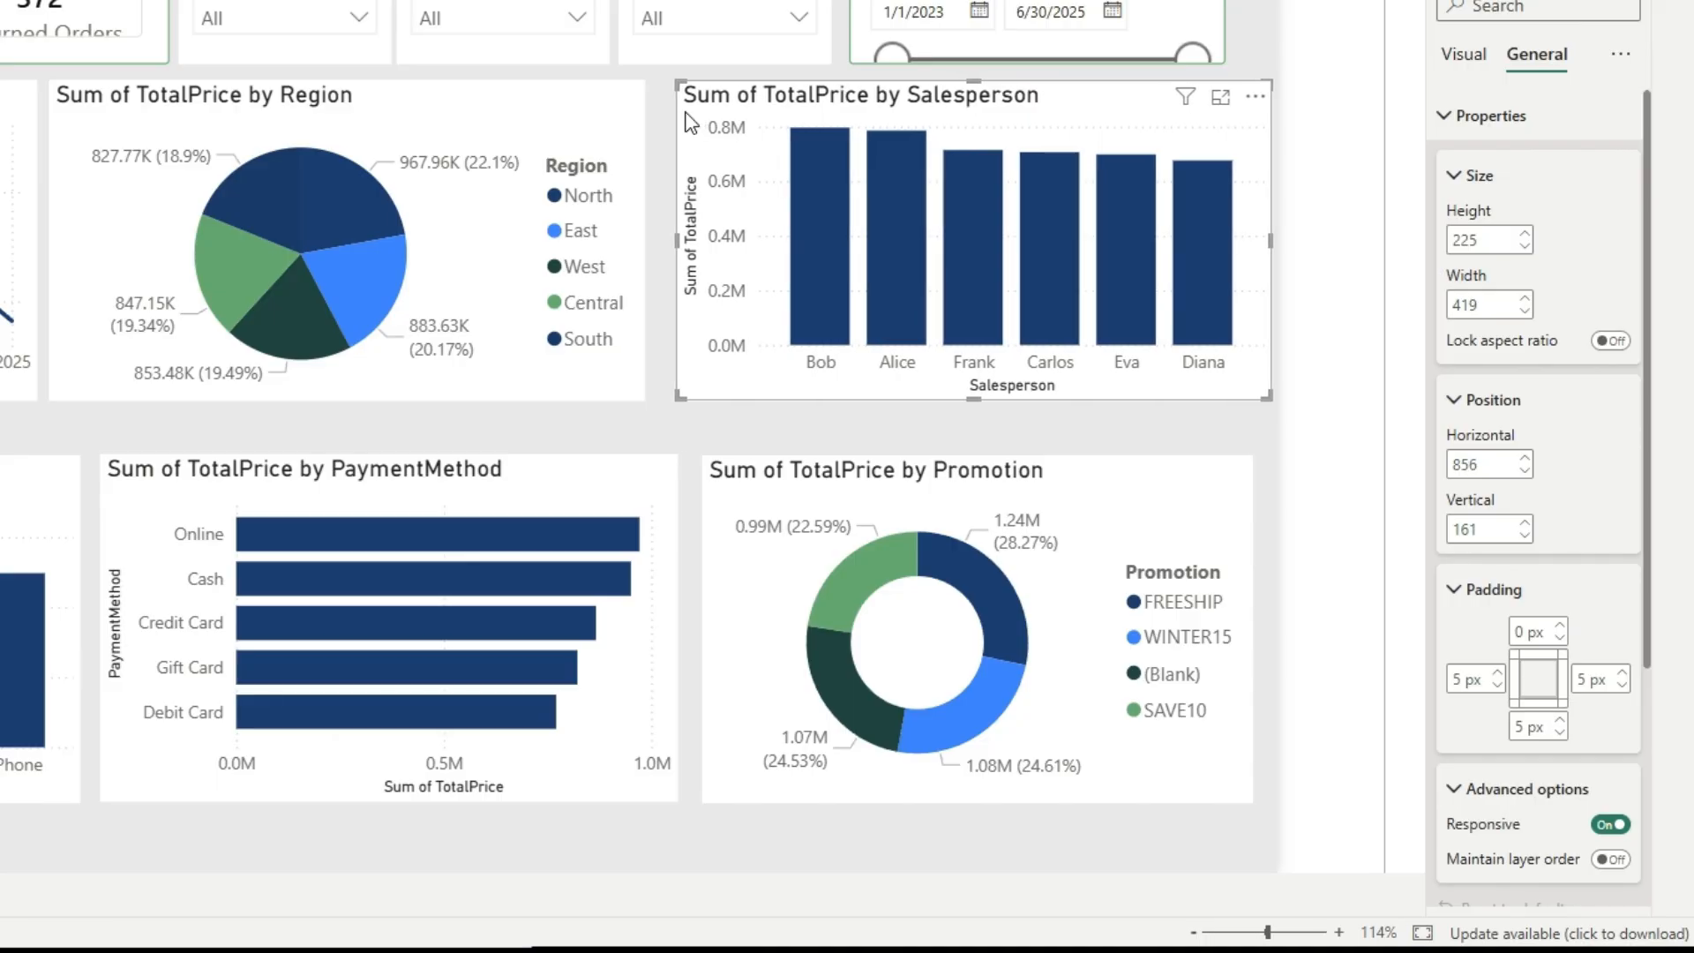
# Nudge the Region pie chart to horizontal position 424 to even out the gaps between the upper charts.
pyautogui.click(481, 97)
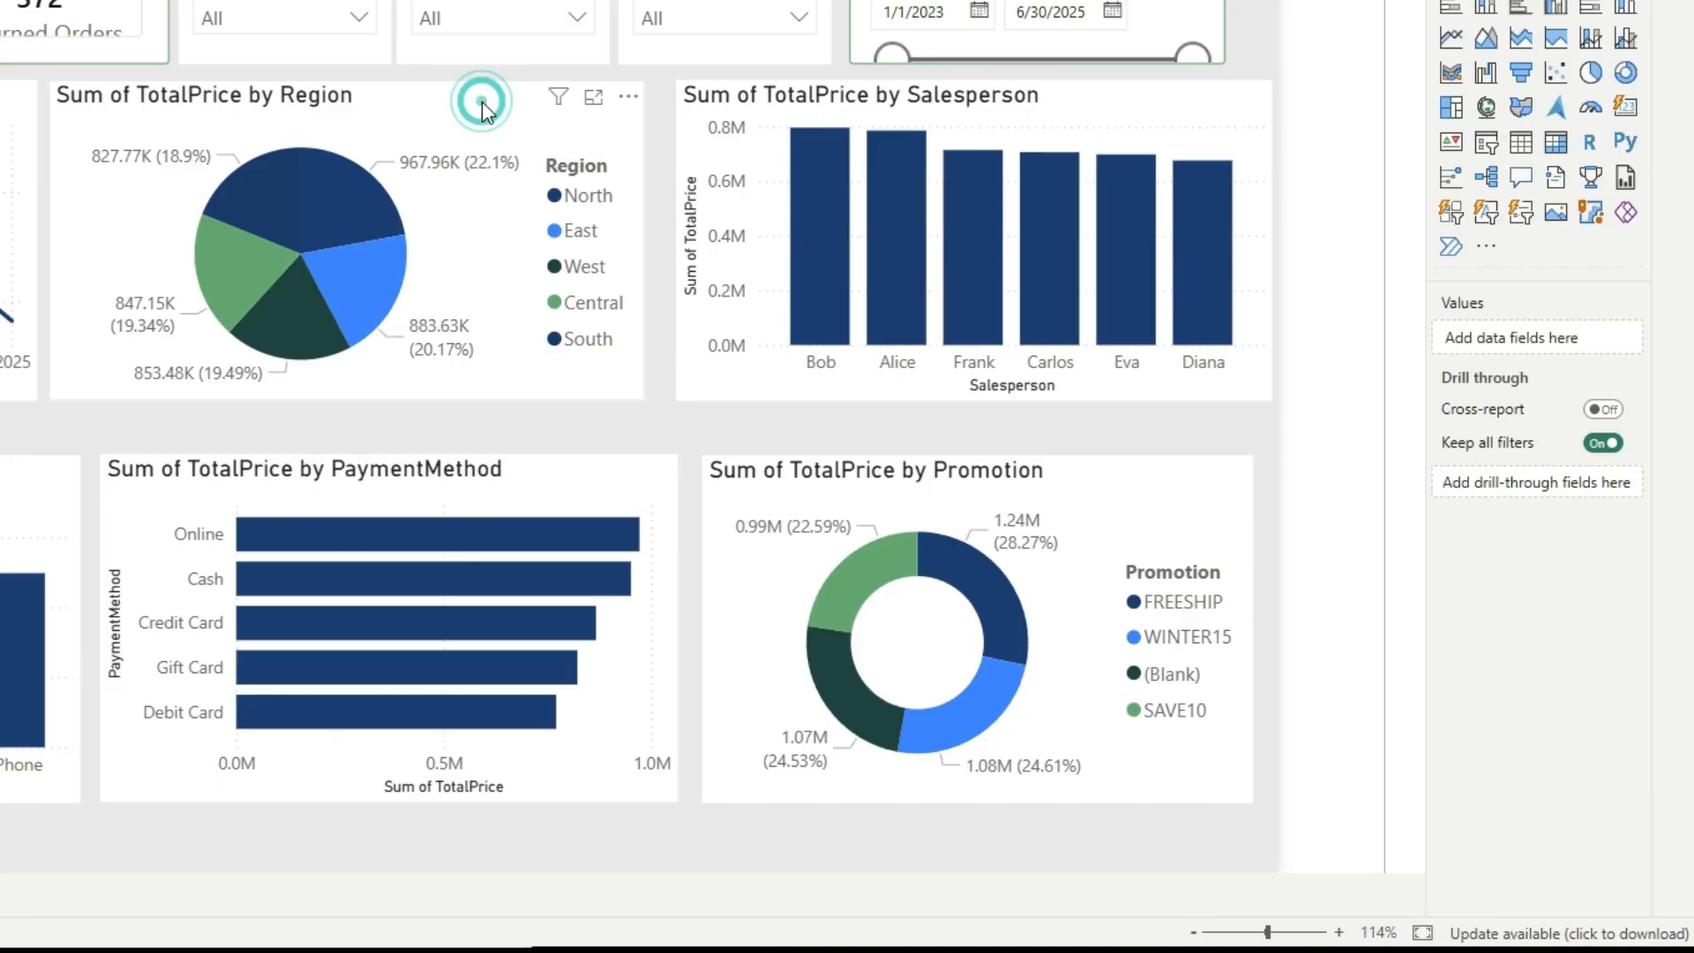
pyautogui.press('Right')
pyautogui.press('Right')
pyautogui.press('Right')
pyautogui.press('Right')
pyautogui.press('Right')
pyautogui.press('Right')
pyautogui.press('Right')
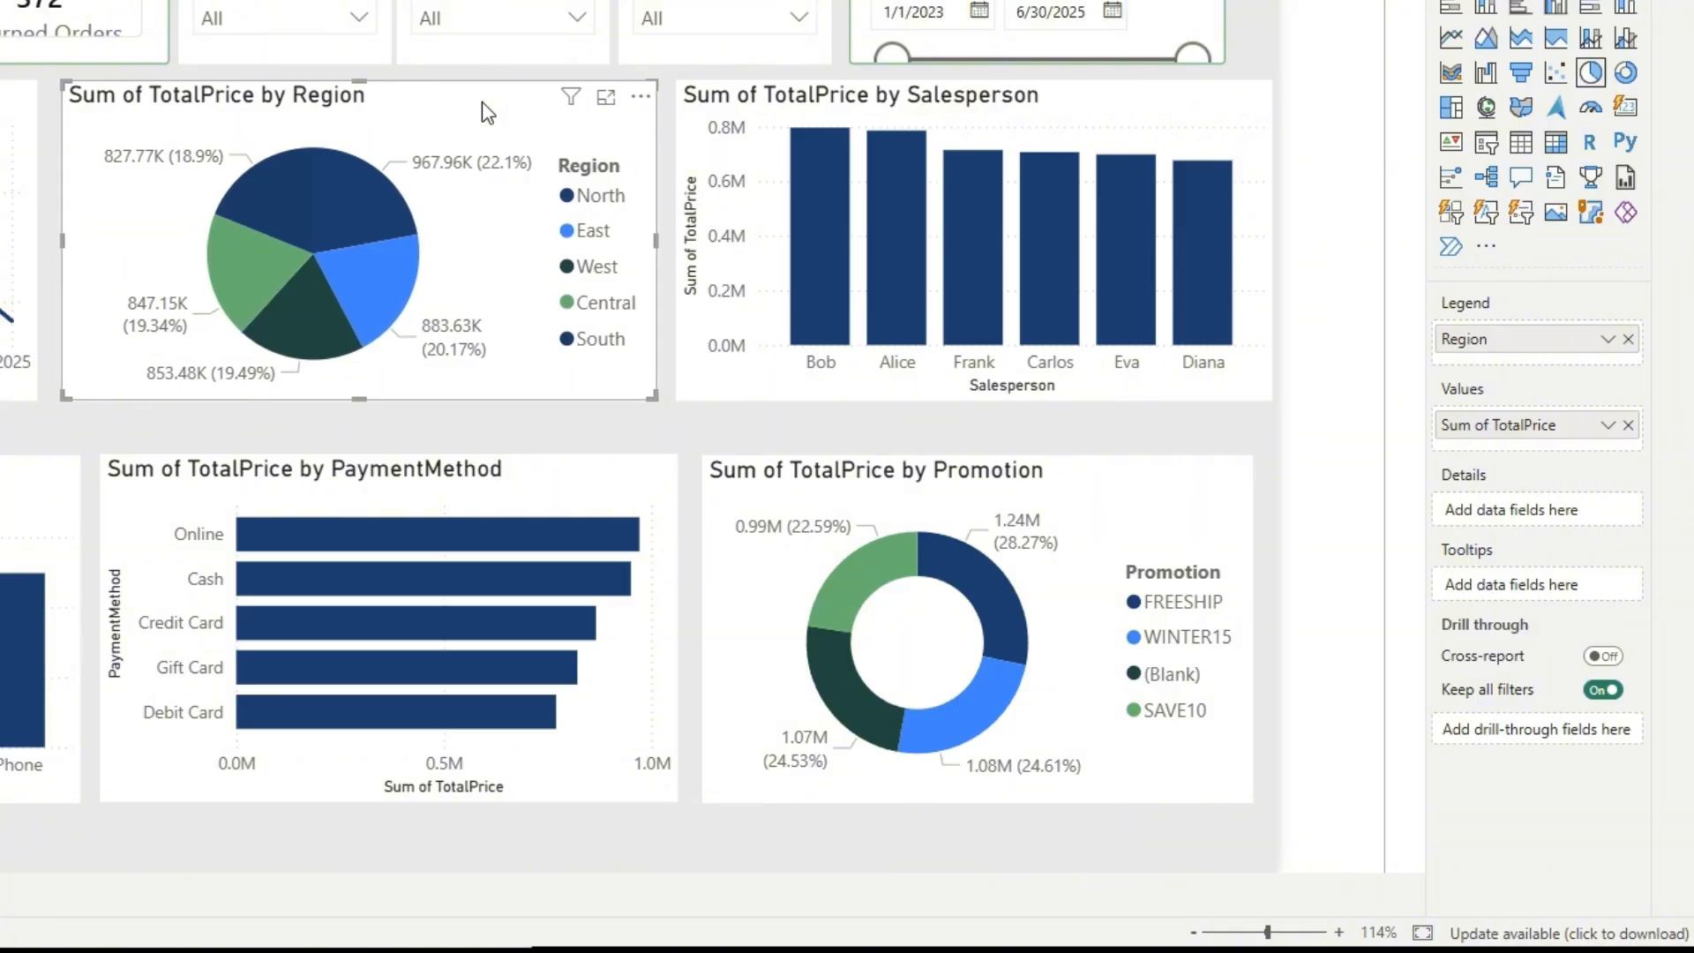
# Stretch the Region pie chart down to the page's lower edge, about 548 high, and check its height property.
pyautogui.moveTo(349, 394); pyautogui.dragTo(352, 874)
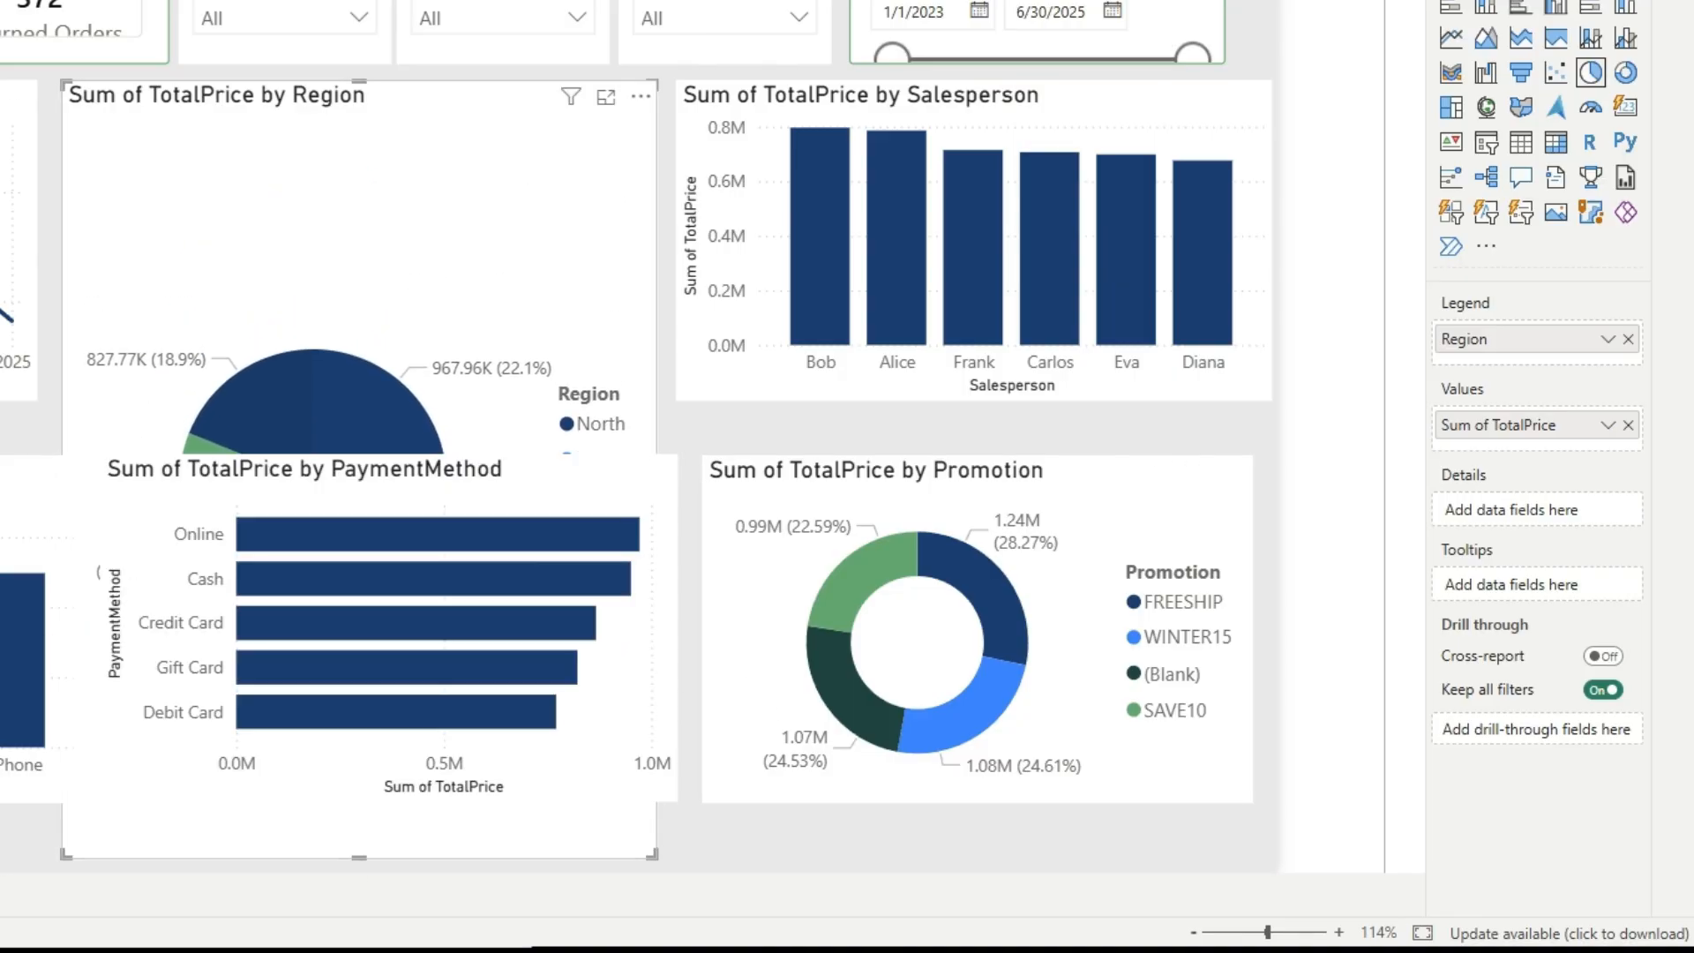
pyautogui.click(1510, 2)
pyautogui.click(1521, 54)
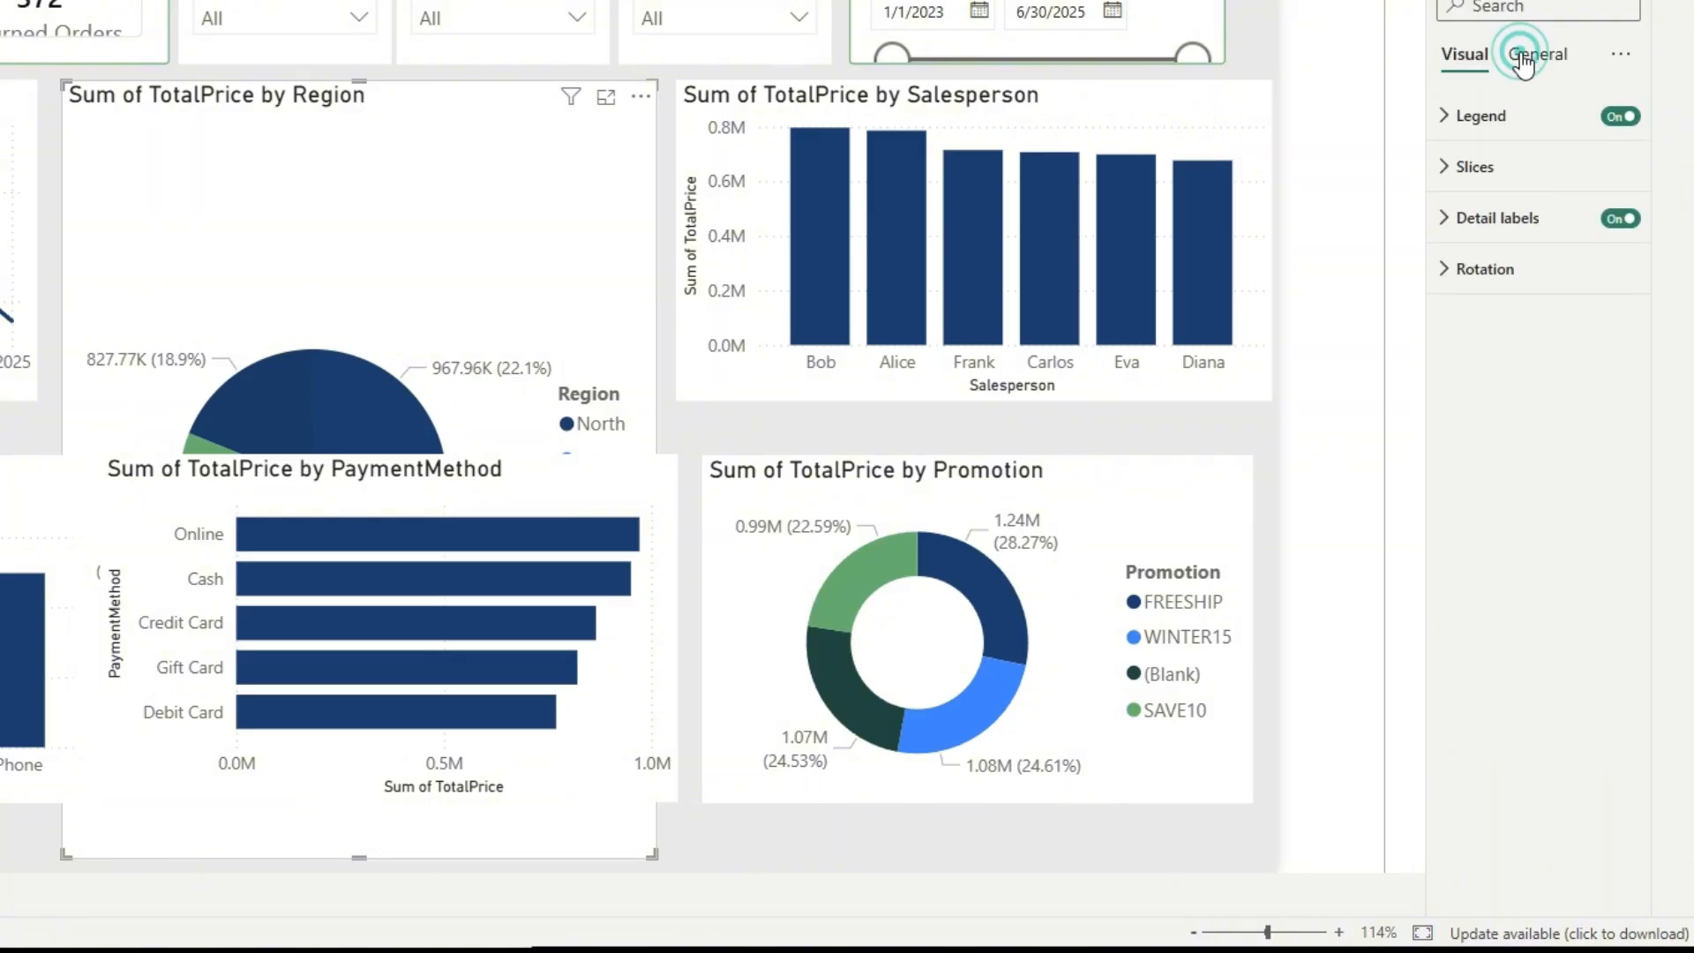
pyautogui.click(1489, 117)
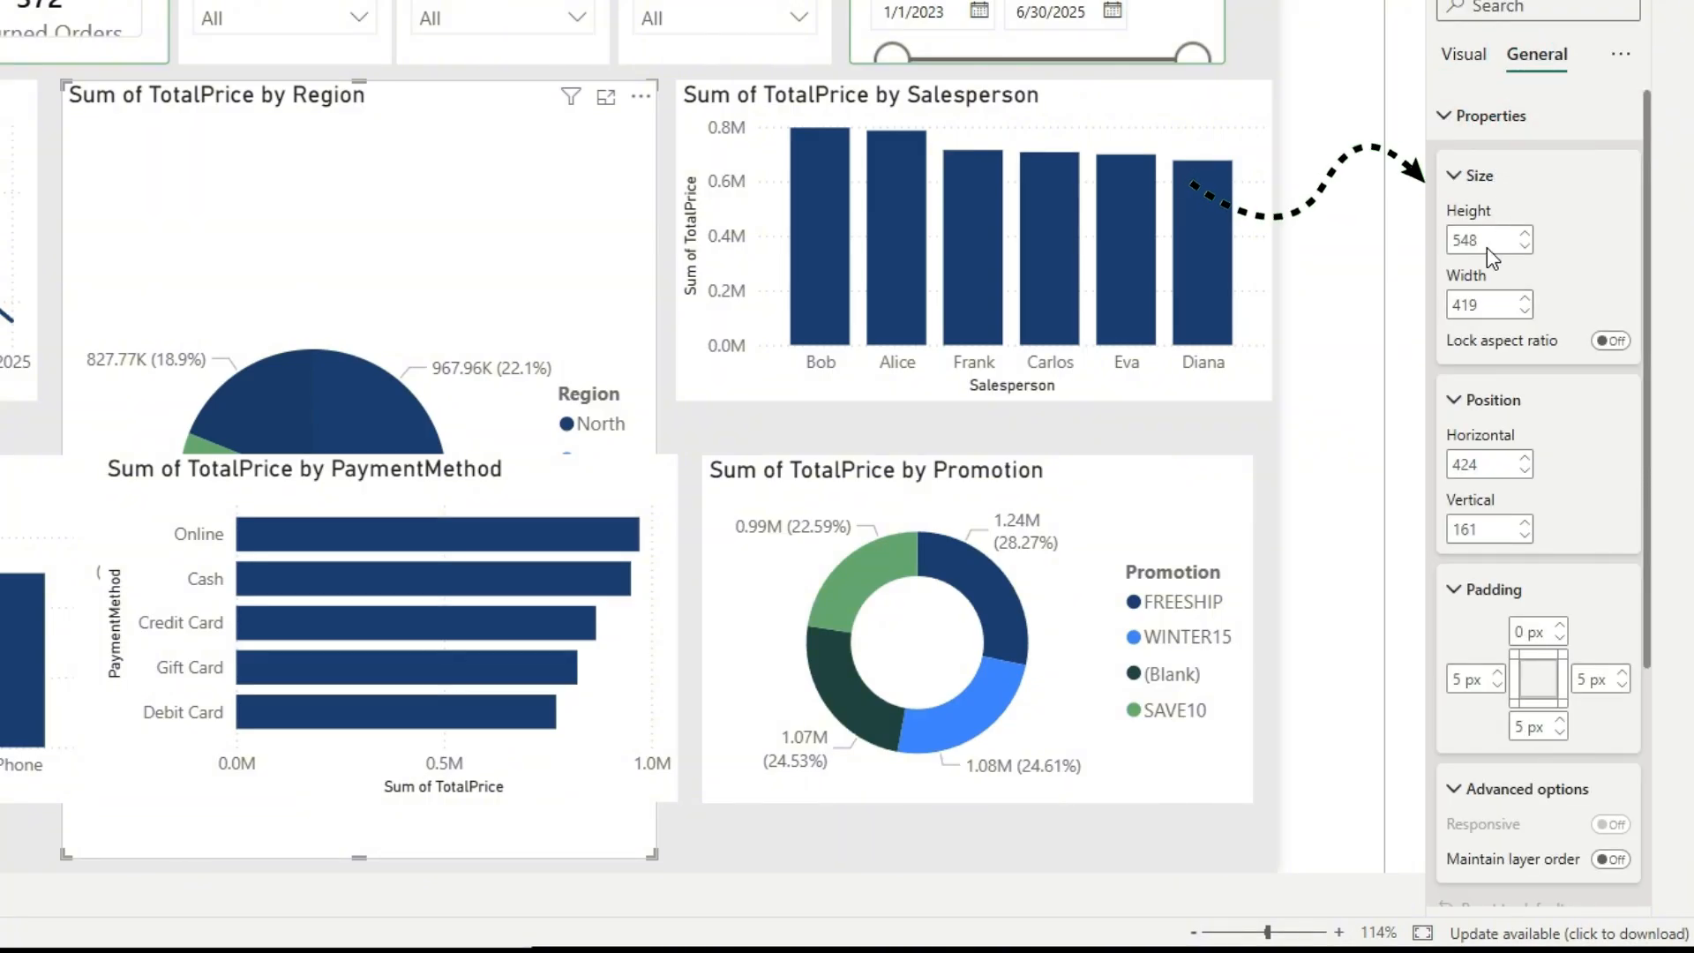
pyautogui.click(466, 685)
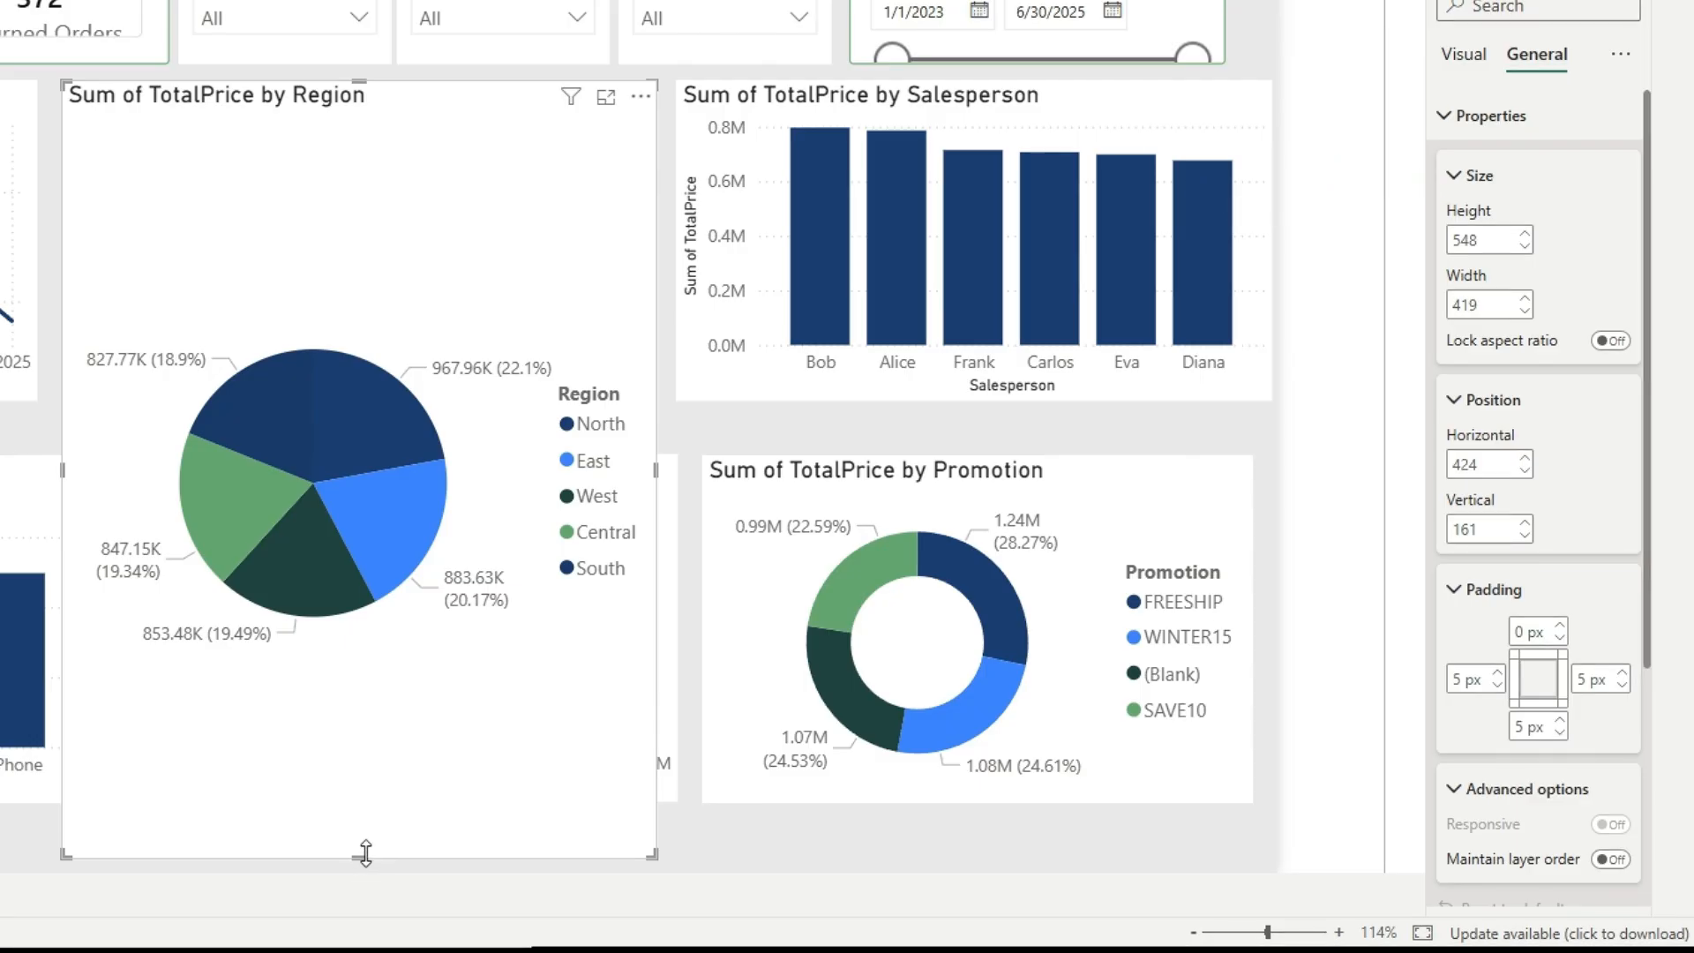
# Shrink the Region pie chart back to the upper row and set the Region, Year and Salesperson charts' heights to 261.
pyautogui.moveTo(360, 857); pyautogui.dragTo(421, 431)
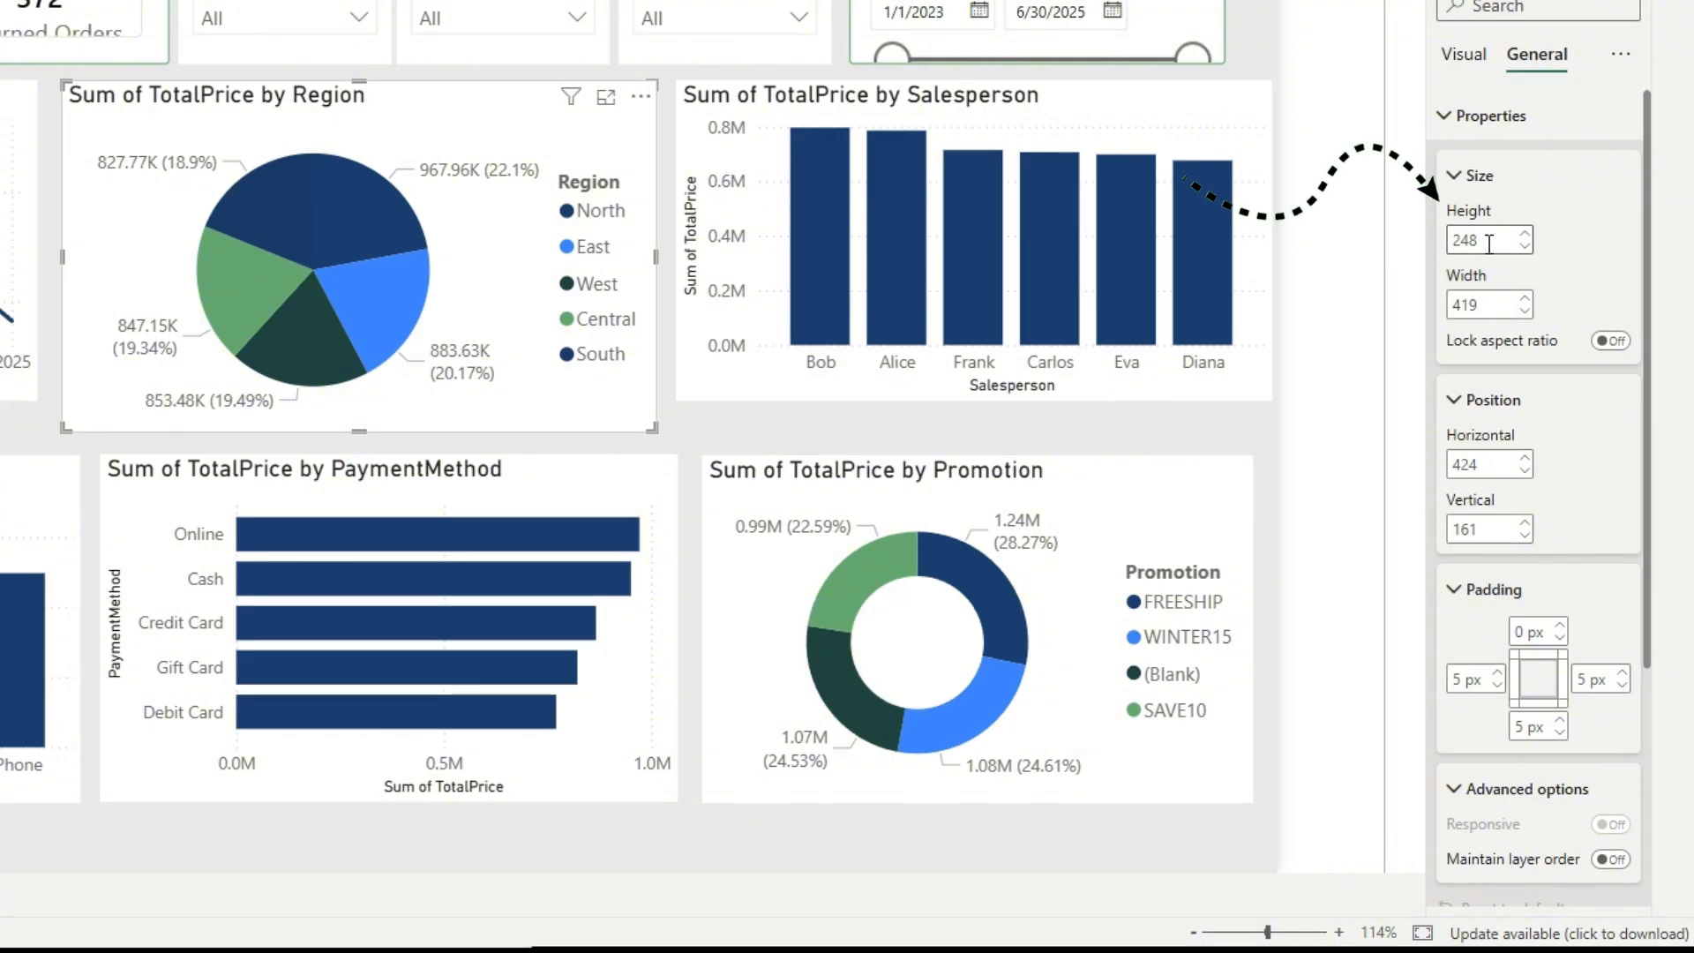
pyautogui.doubleClick(1486, 240)
pyautogui.write('261')
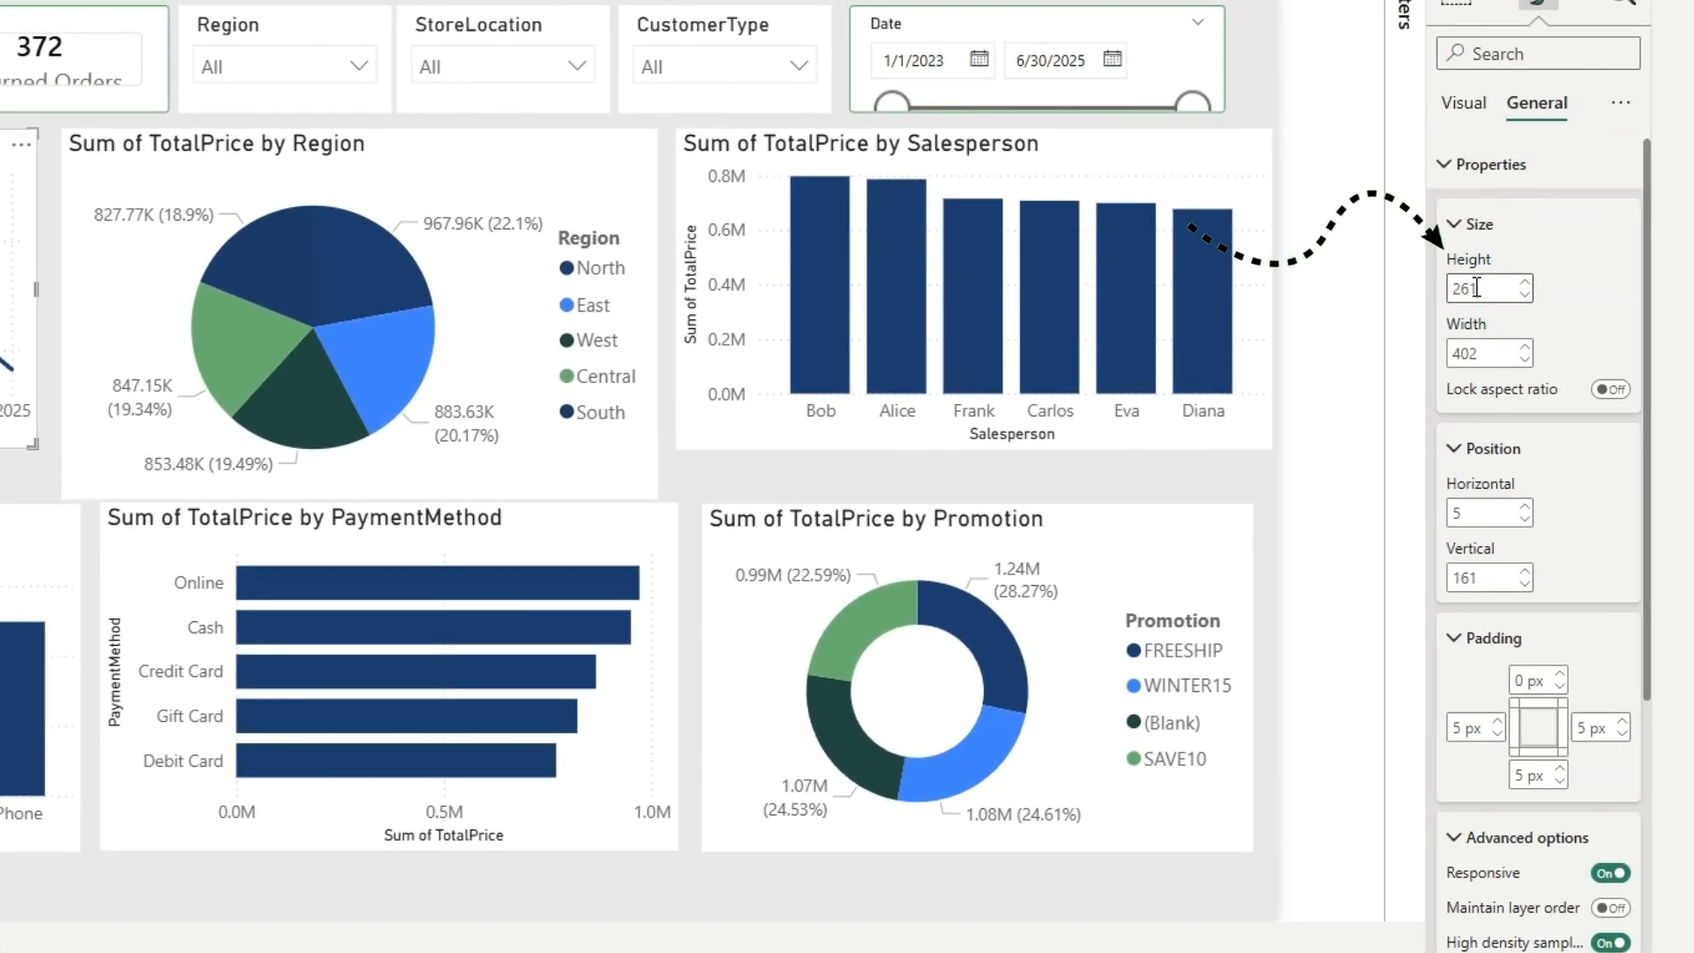
pyautogui.click(1002, 143)
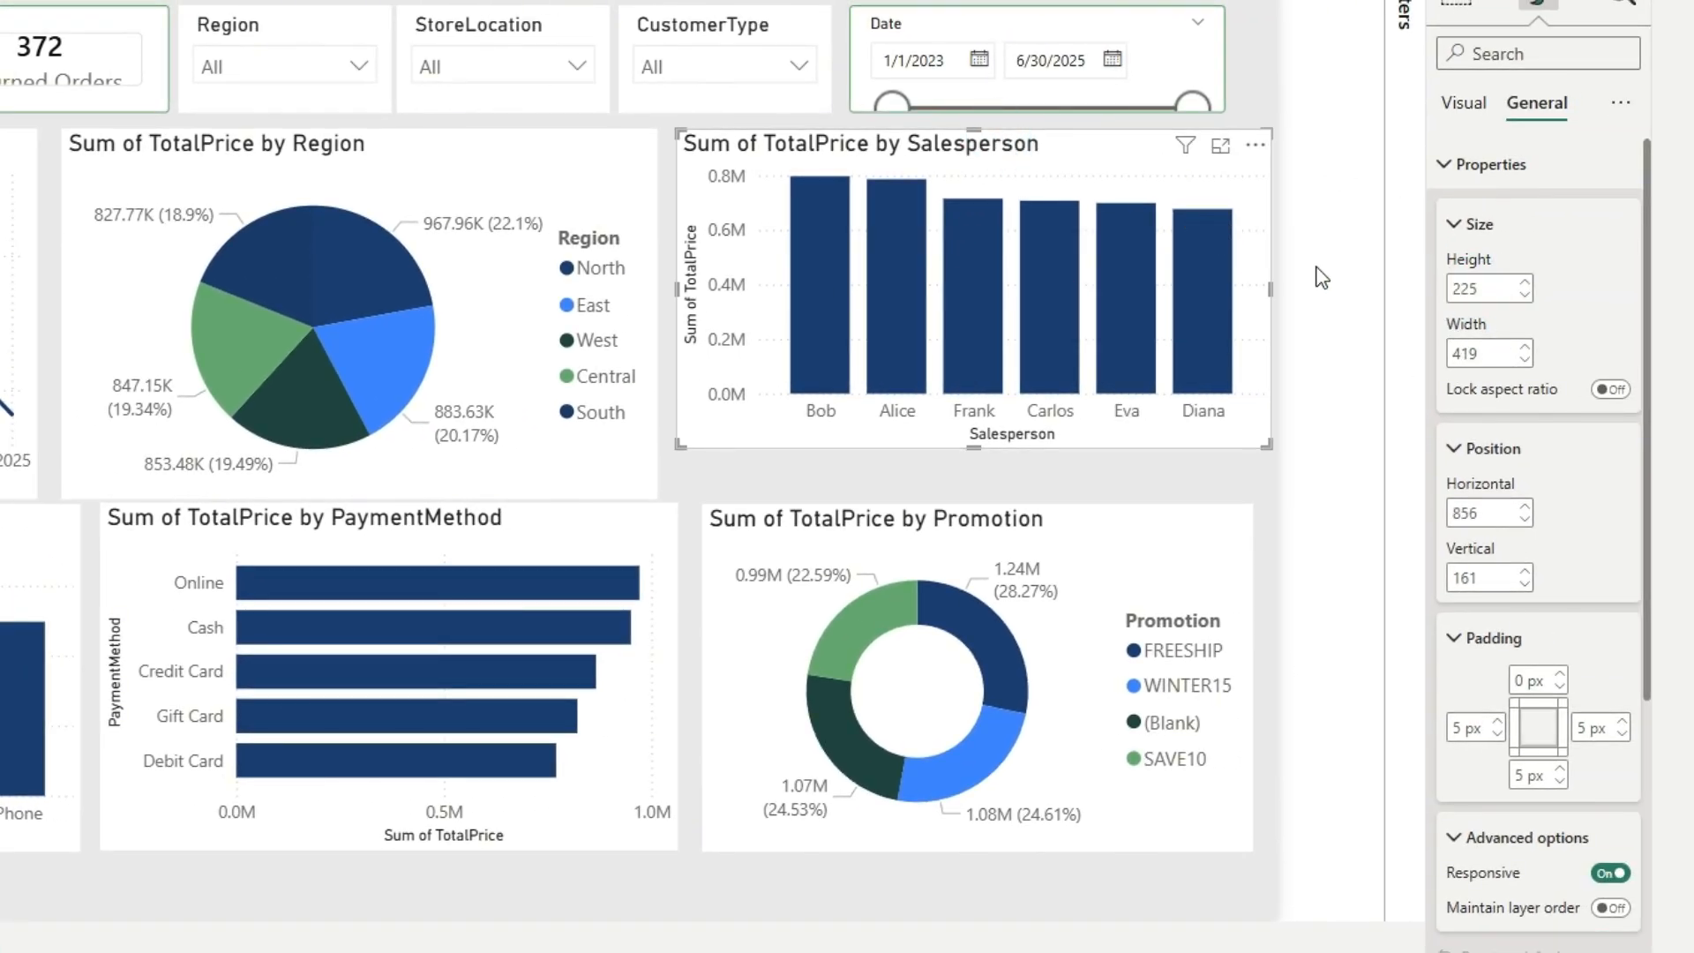
pyautogui.doubleClick(1457, 288)
pyautogui.write('261')
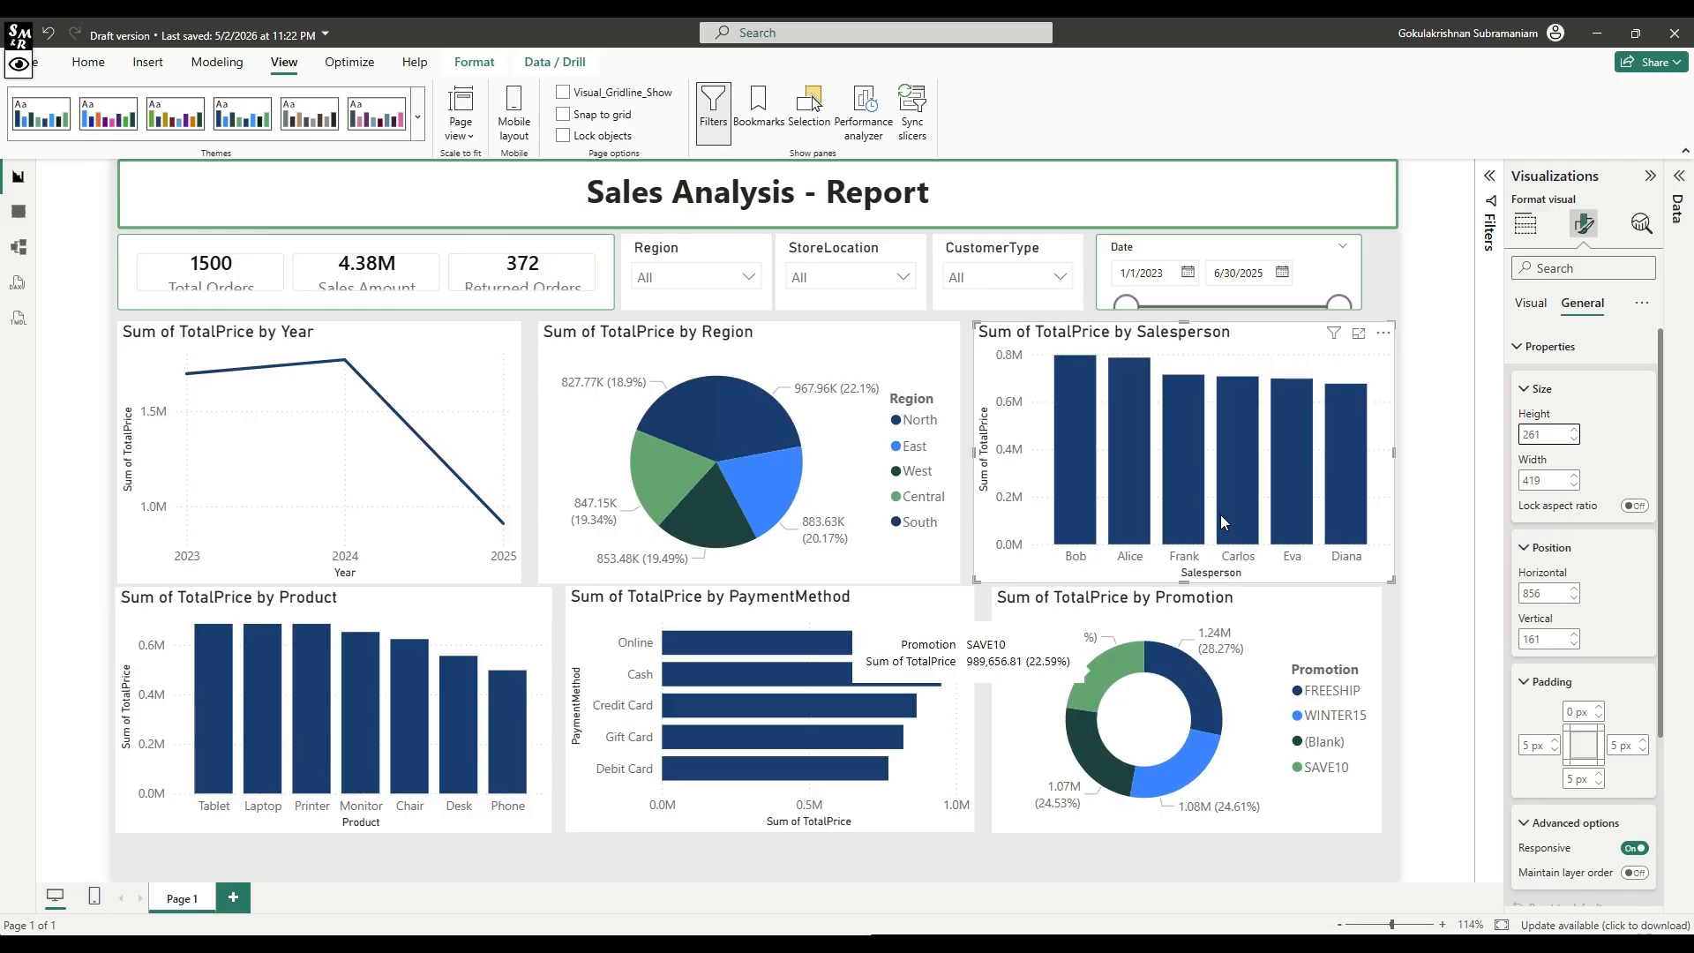
# Resize the Product column chart to 403 wide and 286 high, and nudge it down to vertical position 428.
pyautogui.click(447, 664)
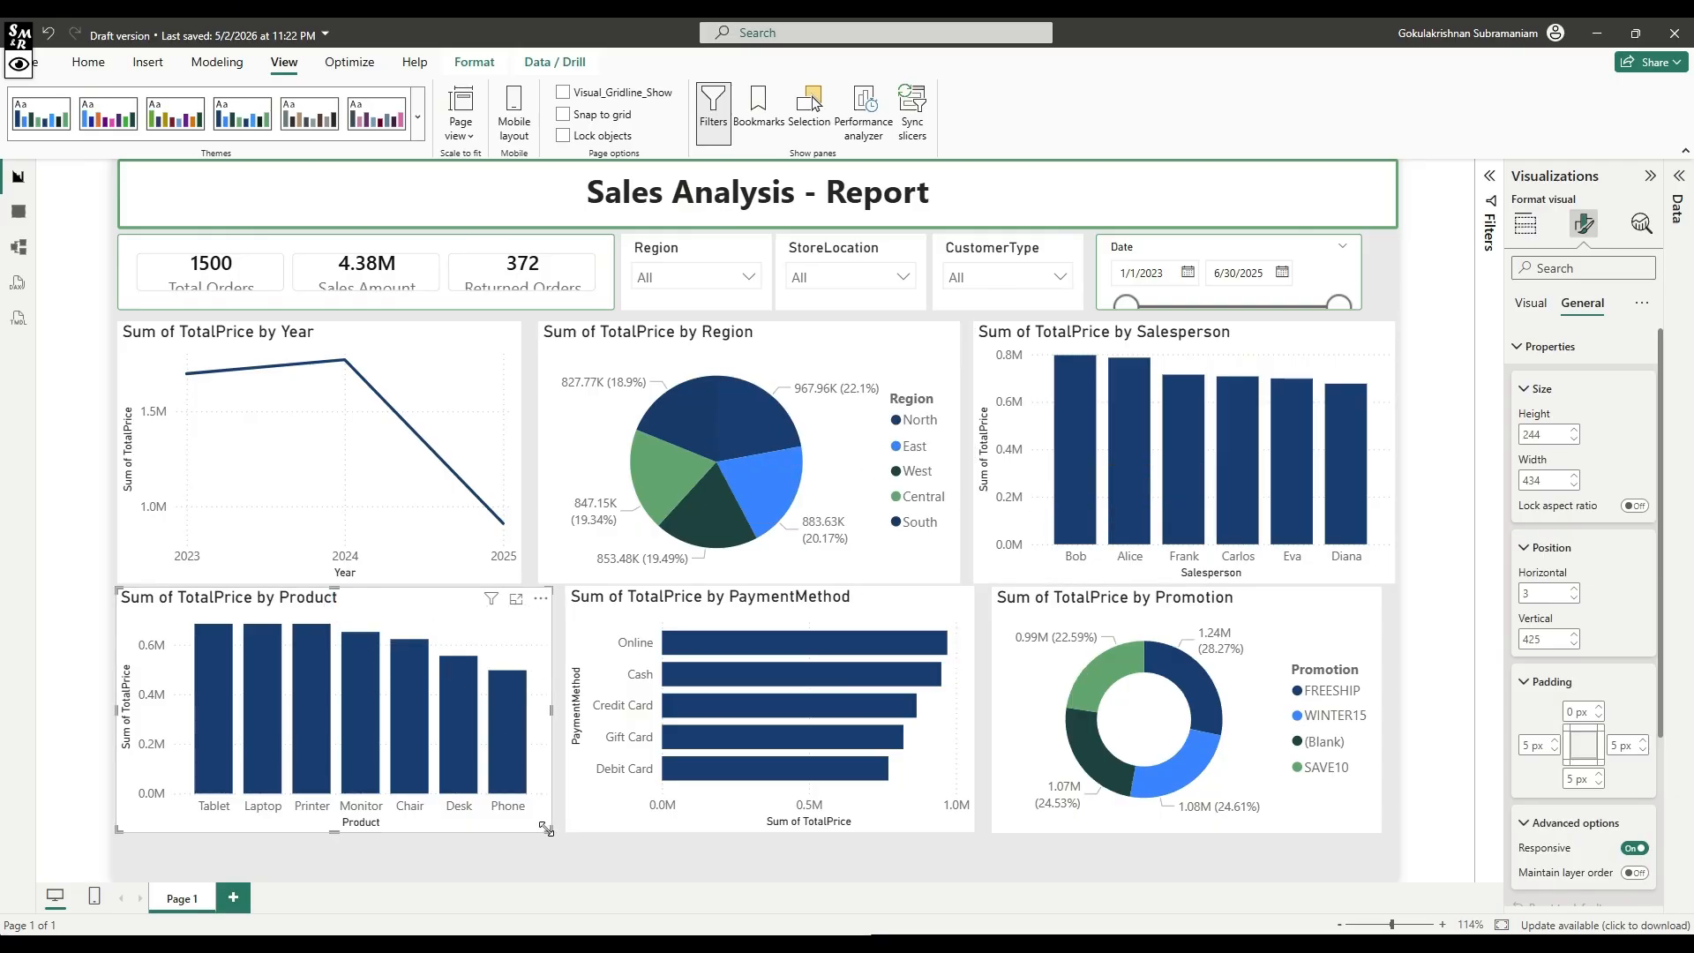
pyautogui.moveTo(546, 829); pyautogui.dragTo(511, 874)
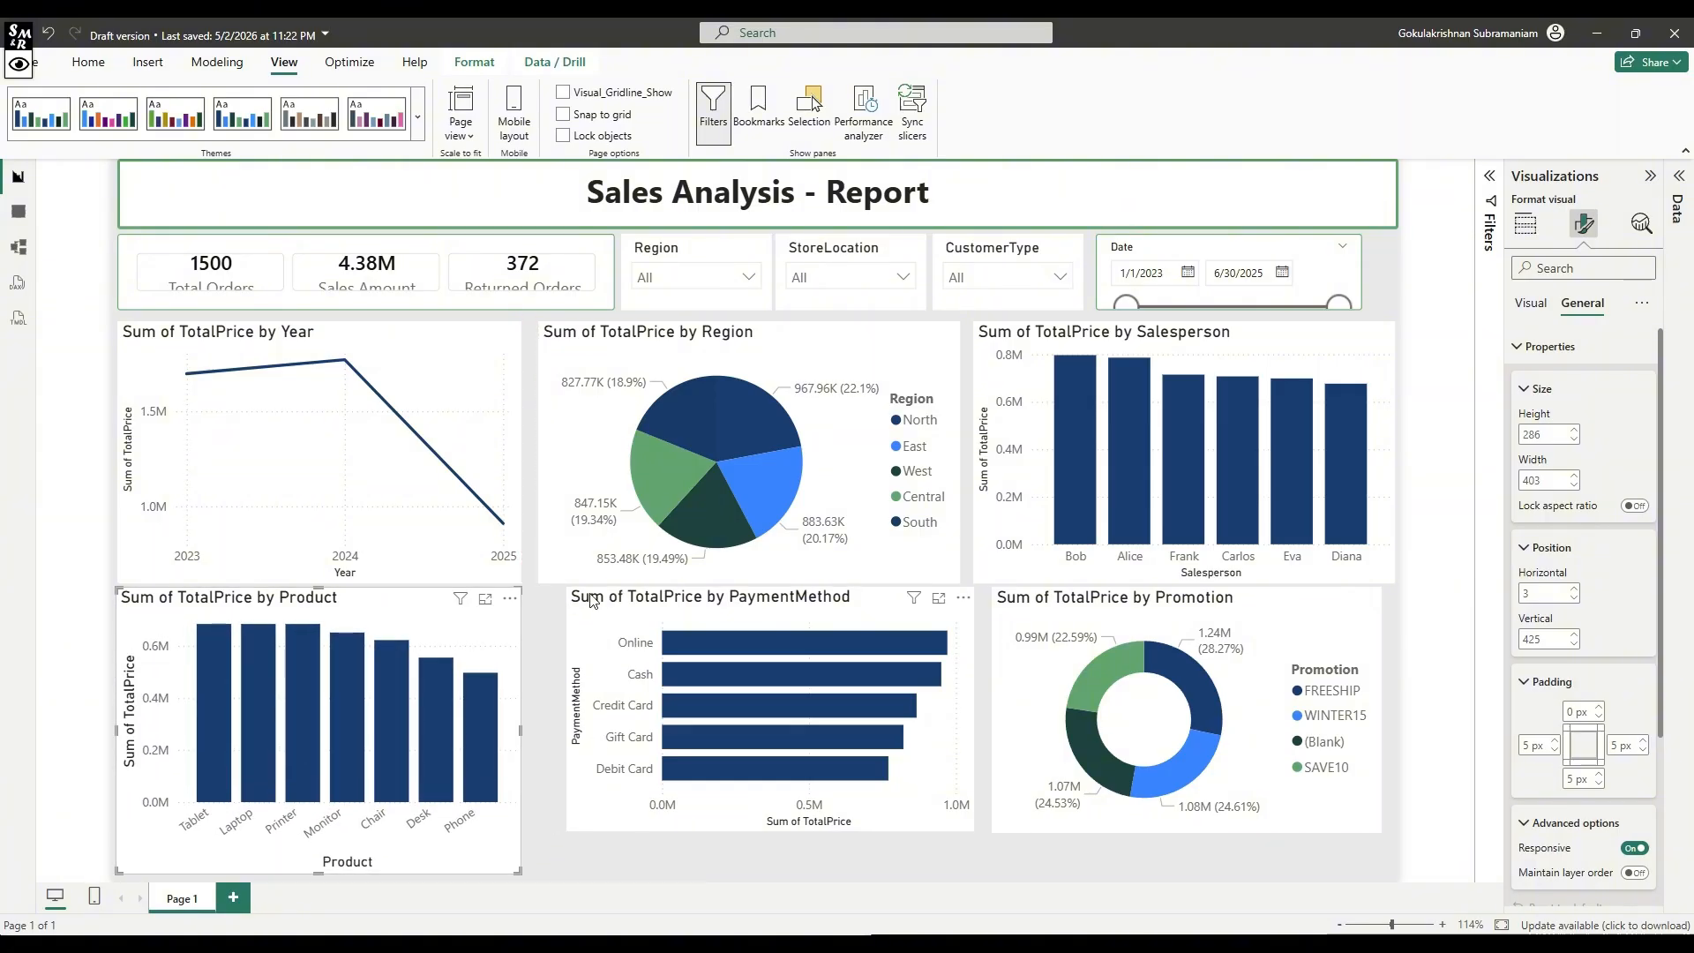
pyautogui.press('Down')
pyautogui.press('Down')
pyautogui.press('Down')
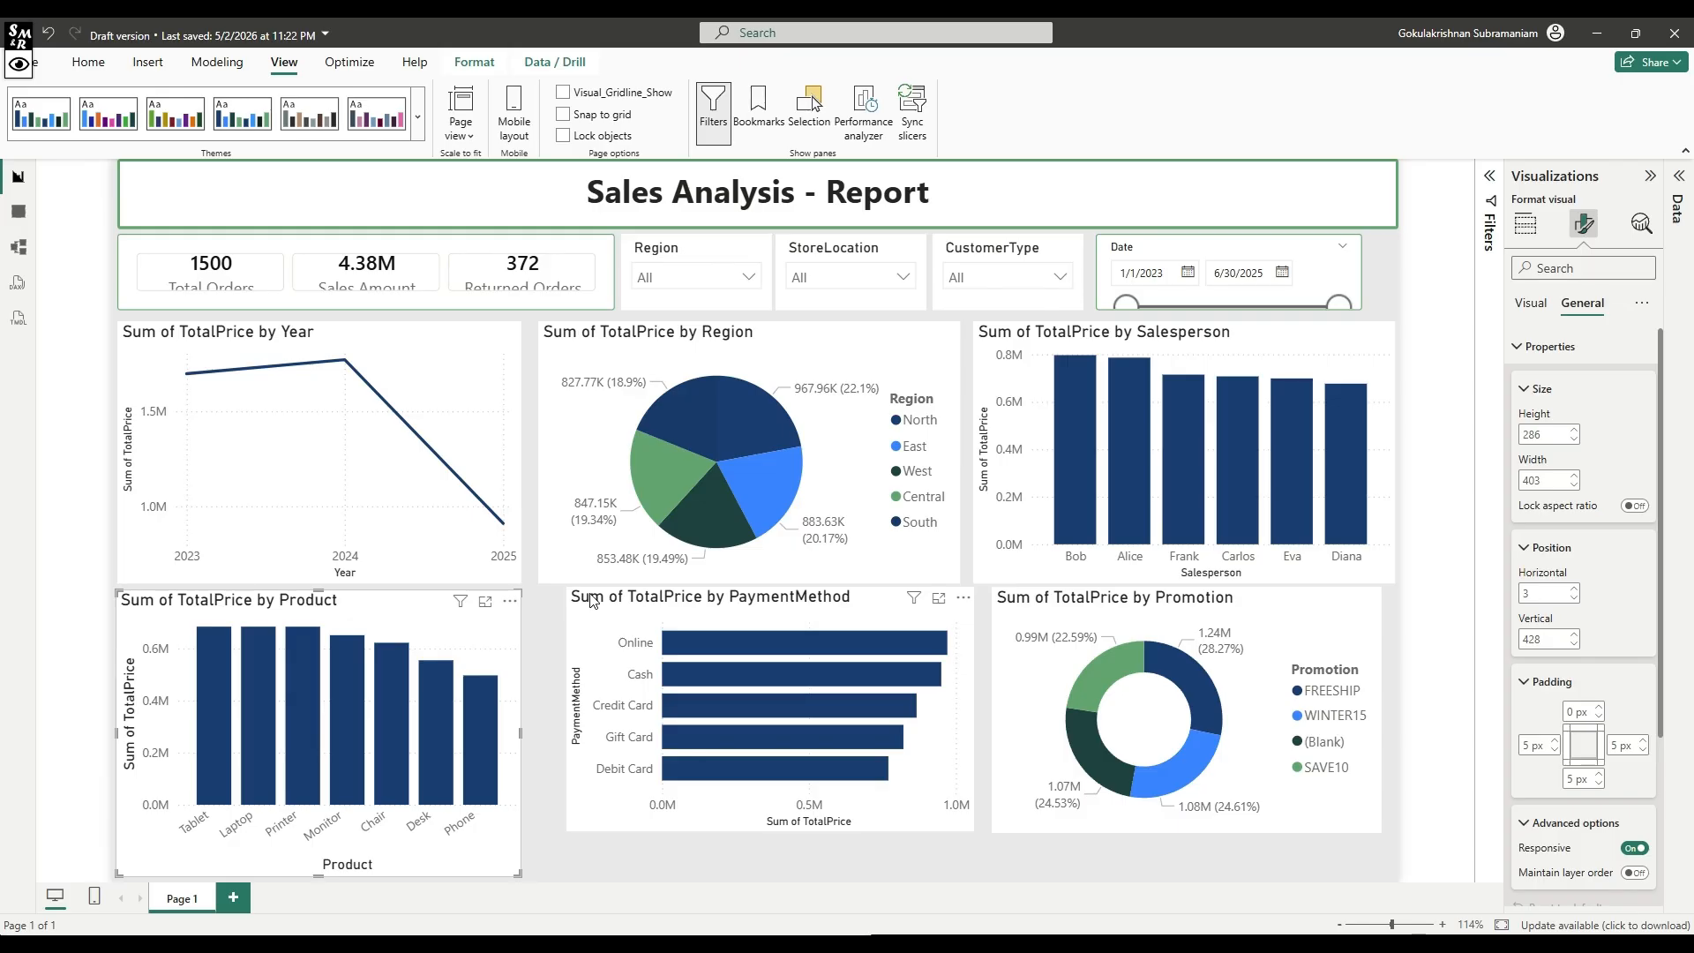
# Move the PaymentMethod bar chart beneath the Region pie chart, to horizontal position 424 and vertical position 428.
pyautogui.moveTo(590, 599)
pyautogui.mouseDown()
pyautogui.moveTo(627, 615)
pyautogui.moveTo(609, 623)
pyautogui.mouseUp()
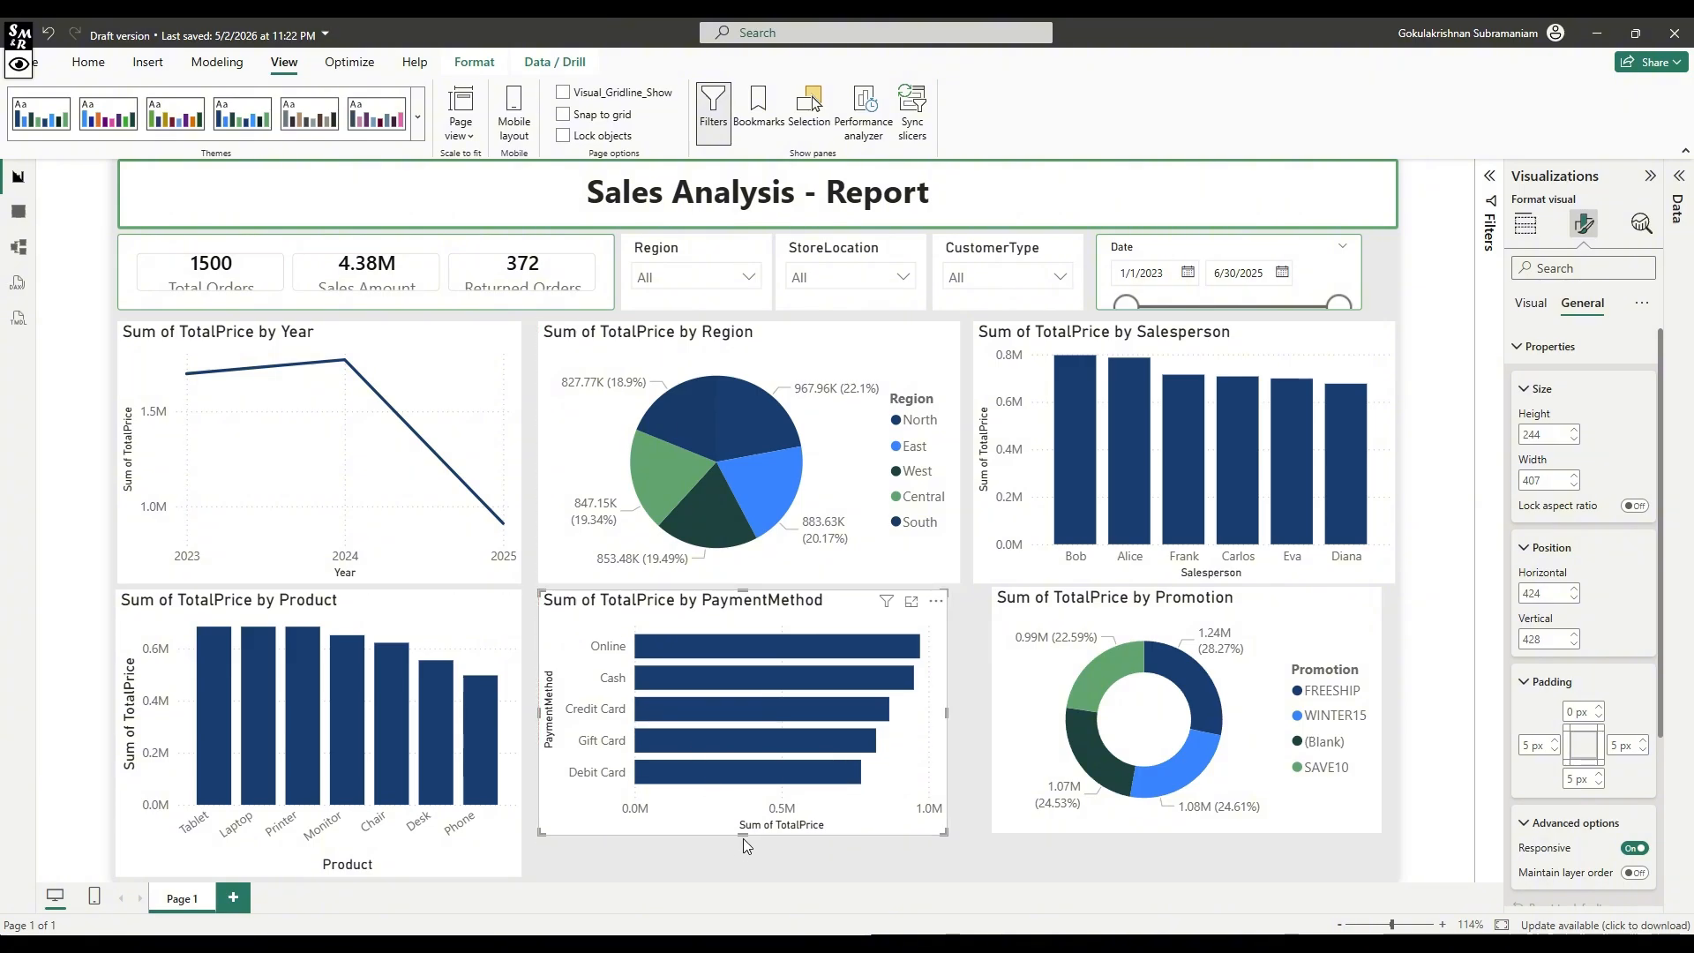
# Stretch the PaymentMethod bar chart to 286 high and 419 wide.
pyautogui.moveTo(744, 839); pyautogui.dragTo(741, 882)
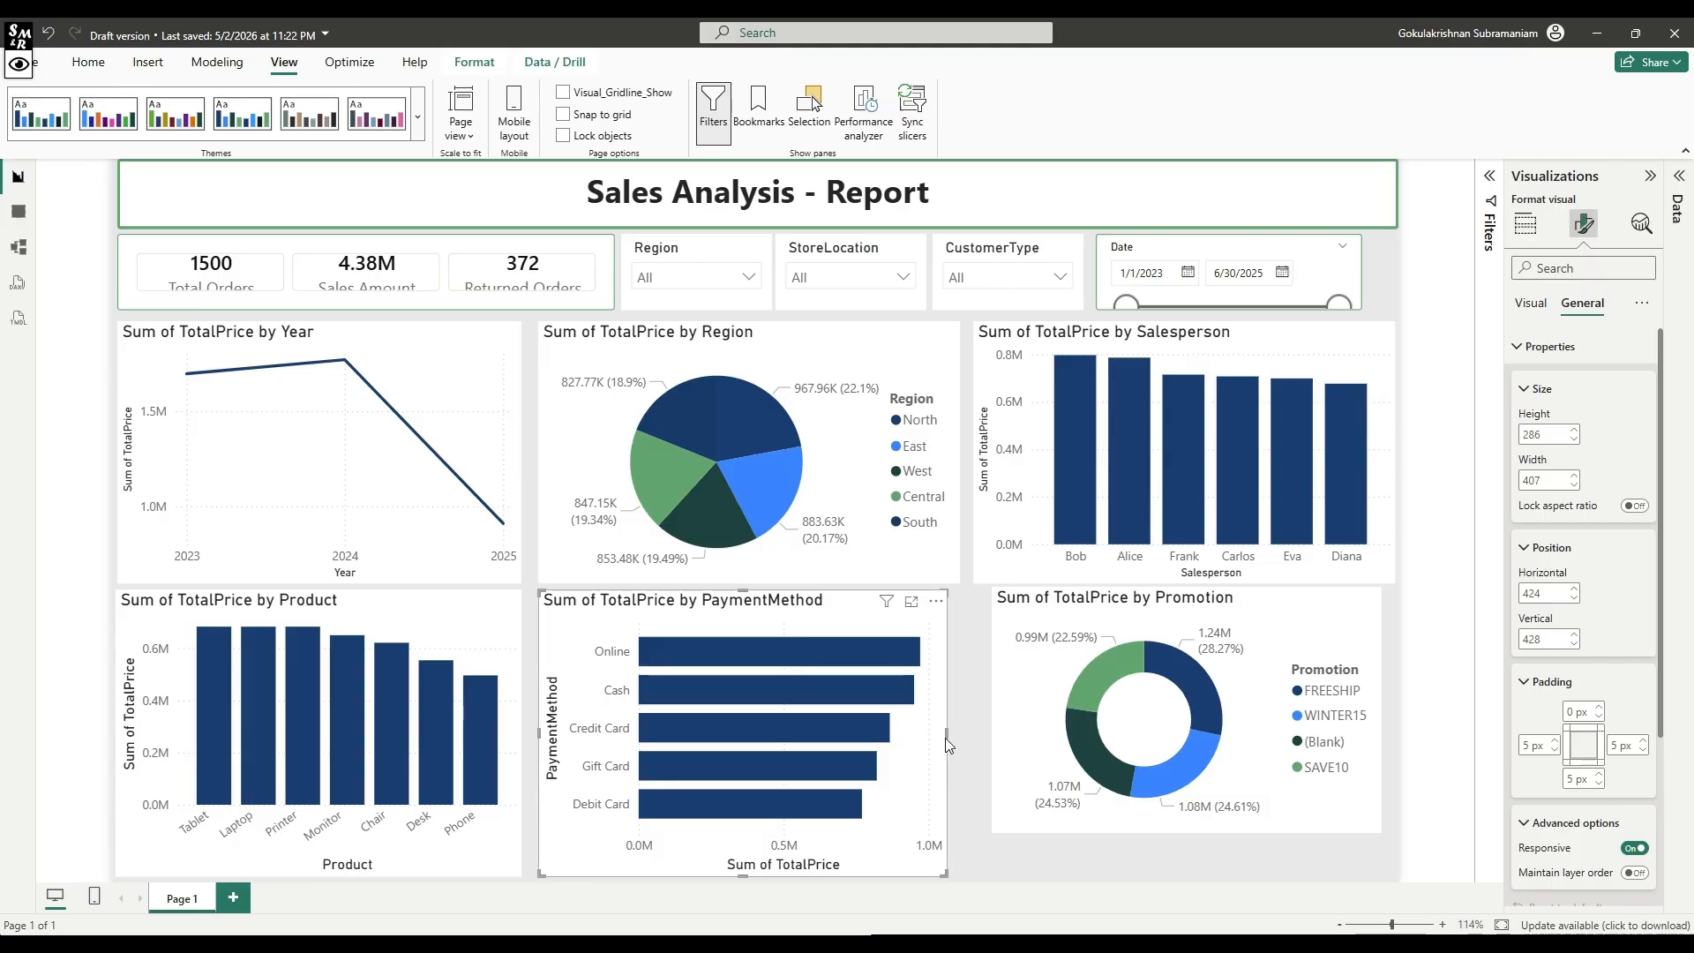
pyautogui.moveTo(949, 745); pyautogui.dragTo(958, 734)
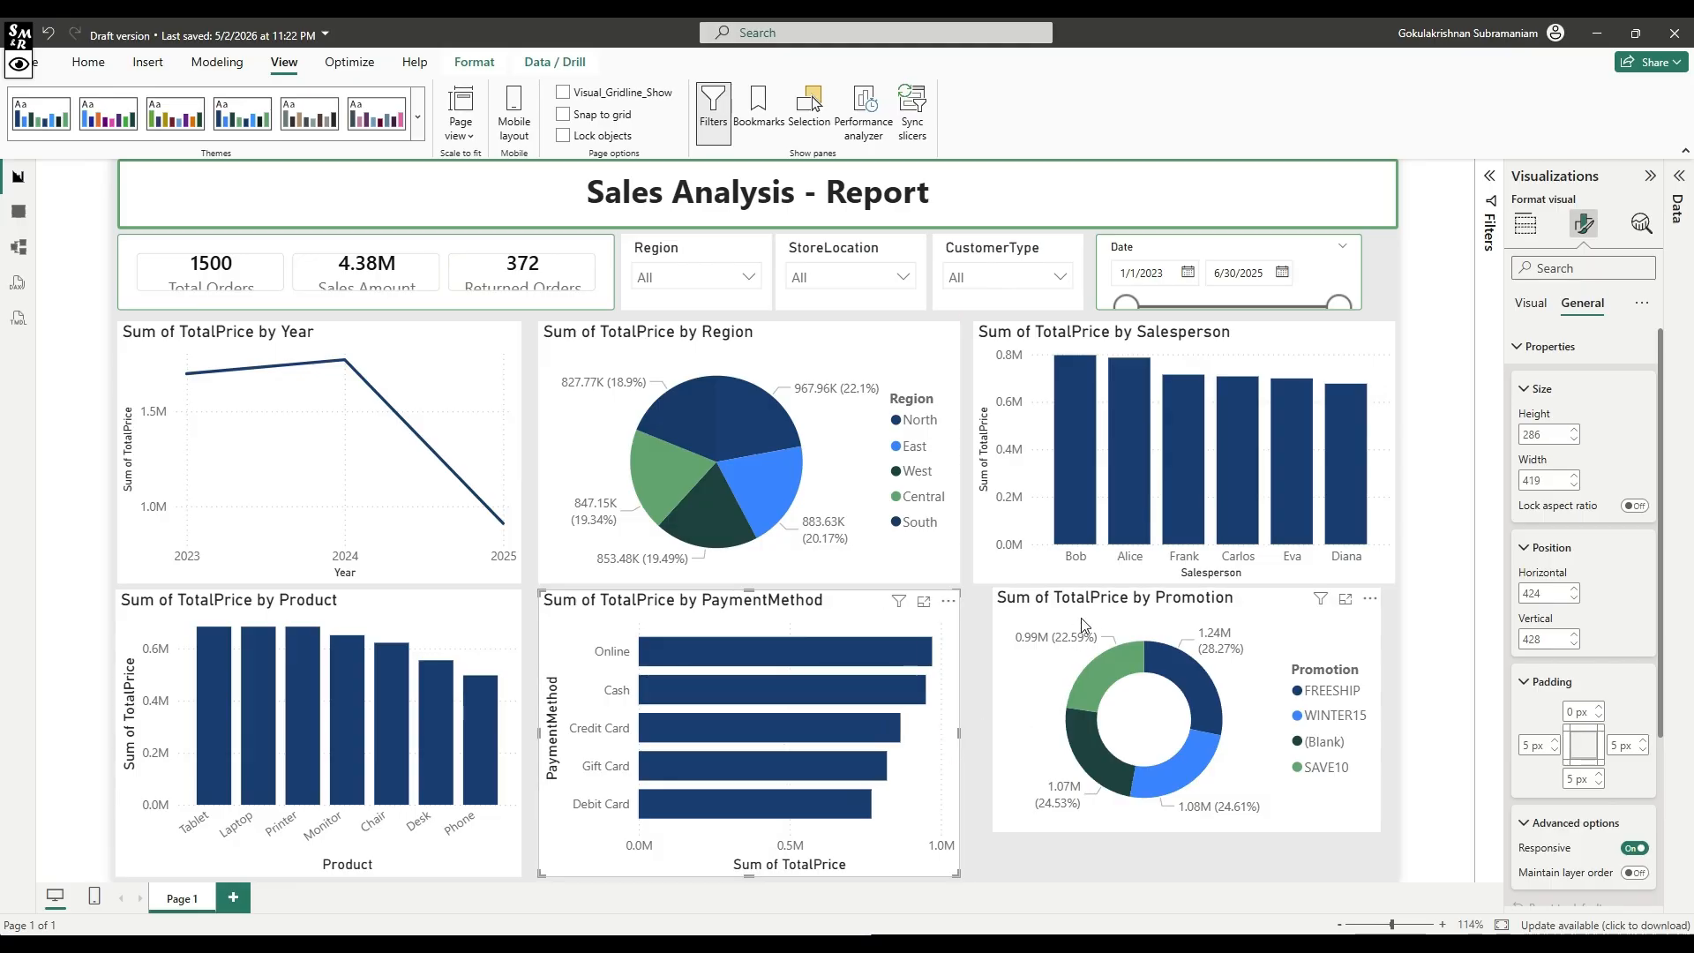
# Move the Promotion donut chart to horizontal position 856 and vertical position 428, and resize it to 420 wide and 286 high.
pyautogui.moveTo(1082, 618); pyautogui.dragTo(1072, 621)
pyautogui.moveTo(1164, 835); pyautogui.dragTo(1167, 877)
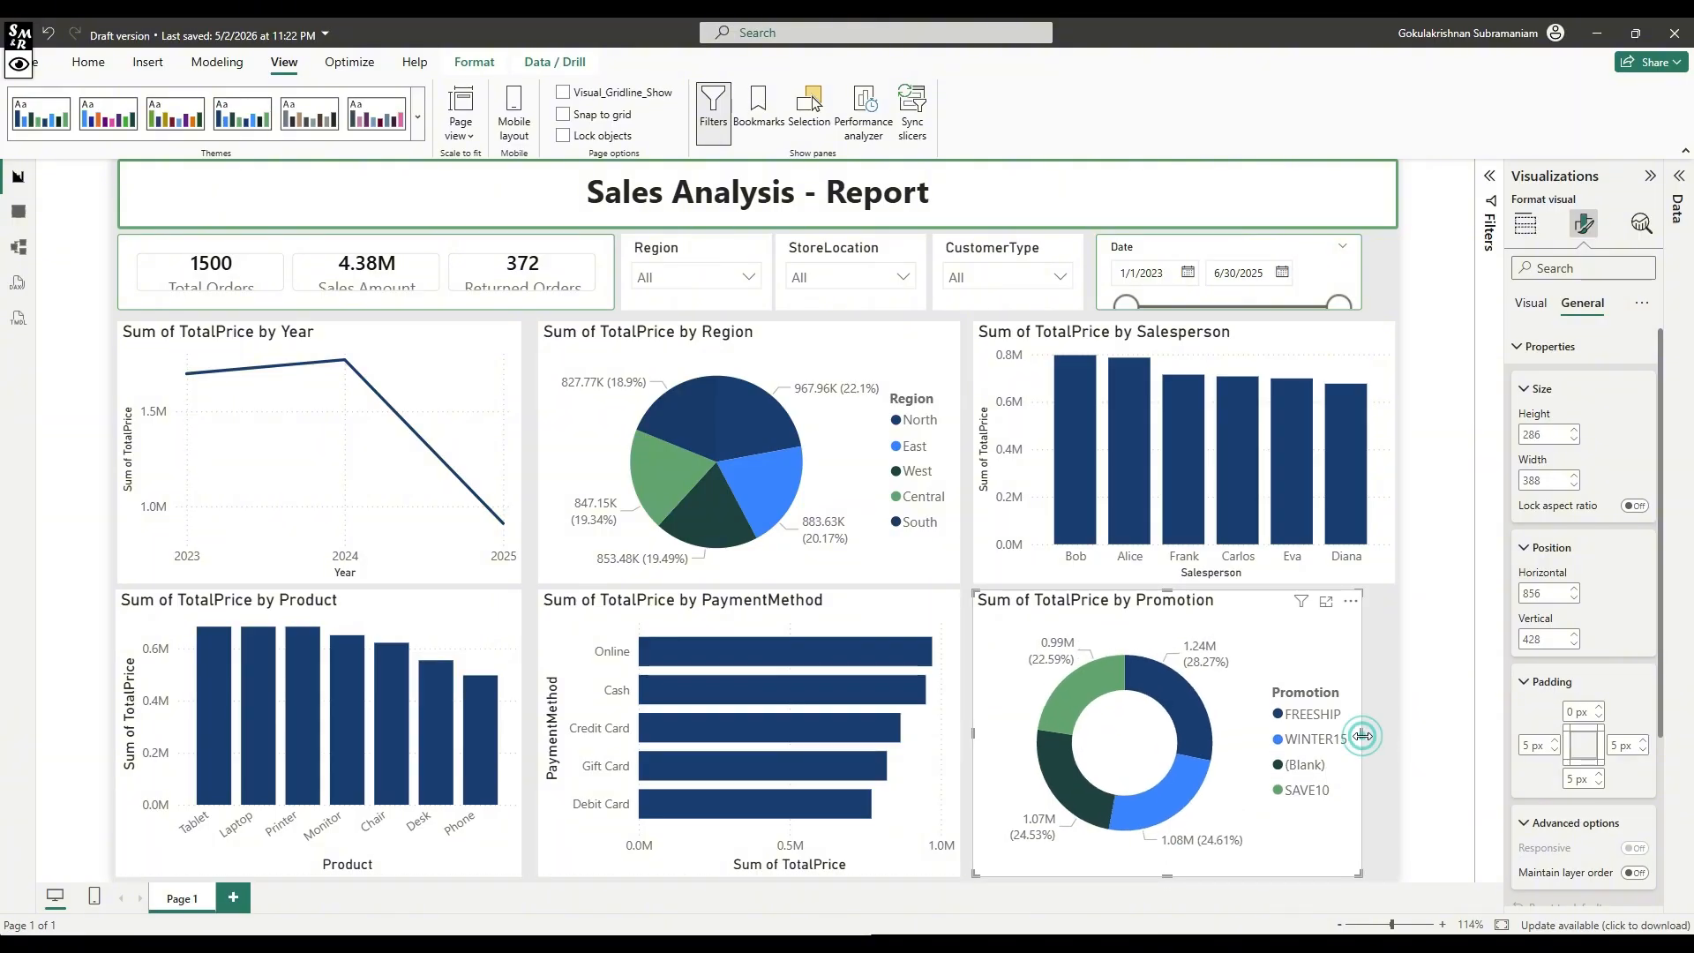
pyautogui.moveTo(1362, 736); pyautogui.dragTo(1395, 736)
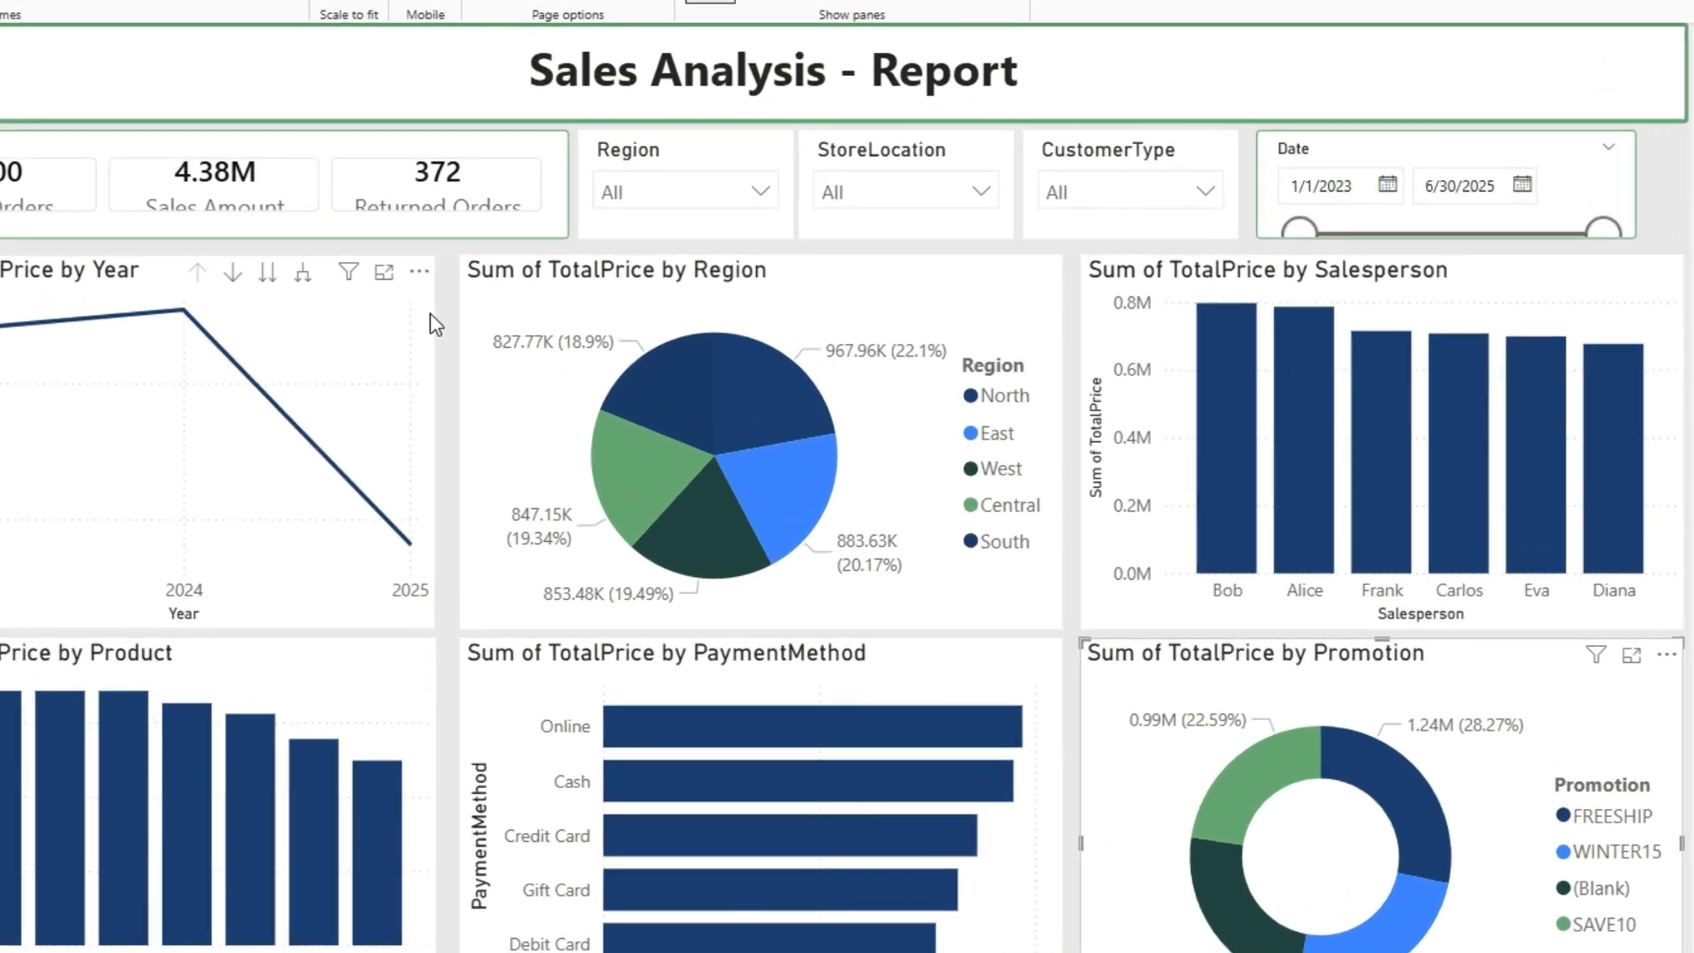
# Set the width of the Year line chart to 420.
pyautogui.click(518, 364)
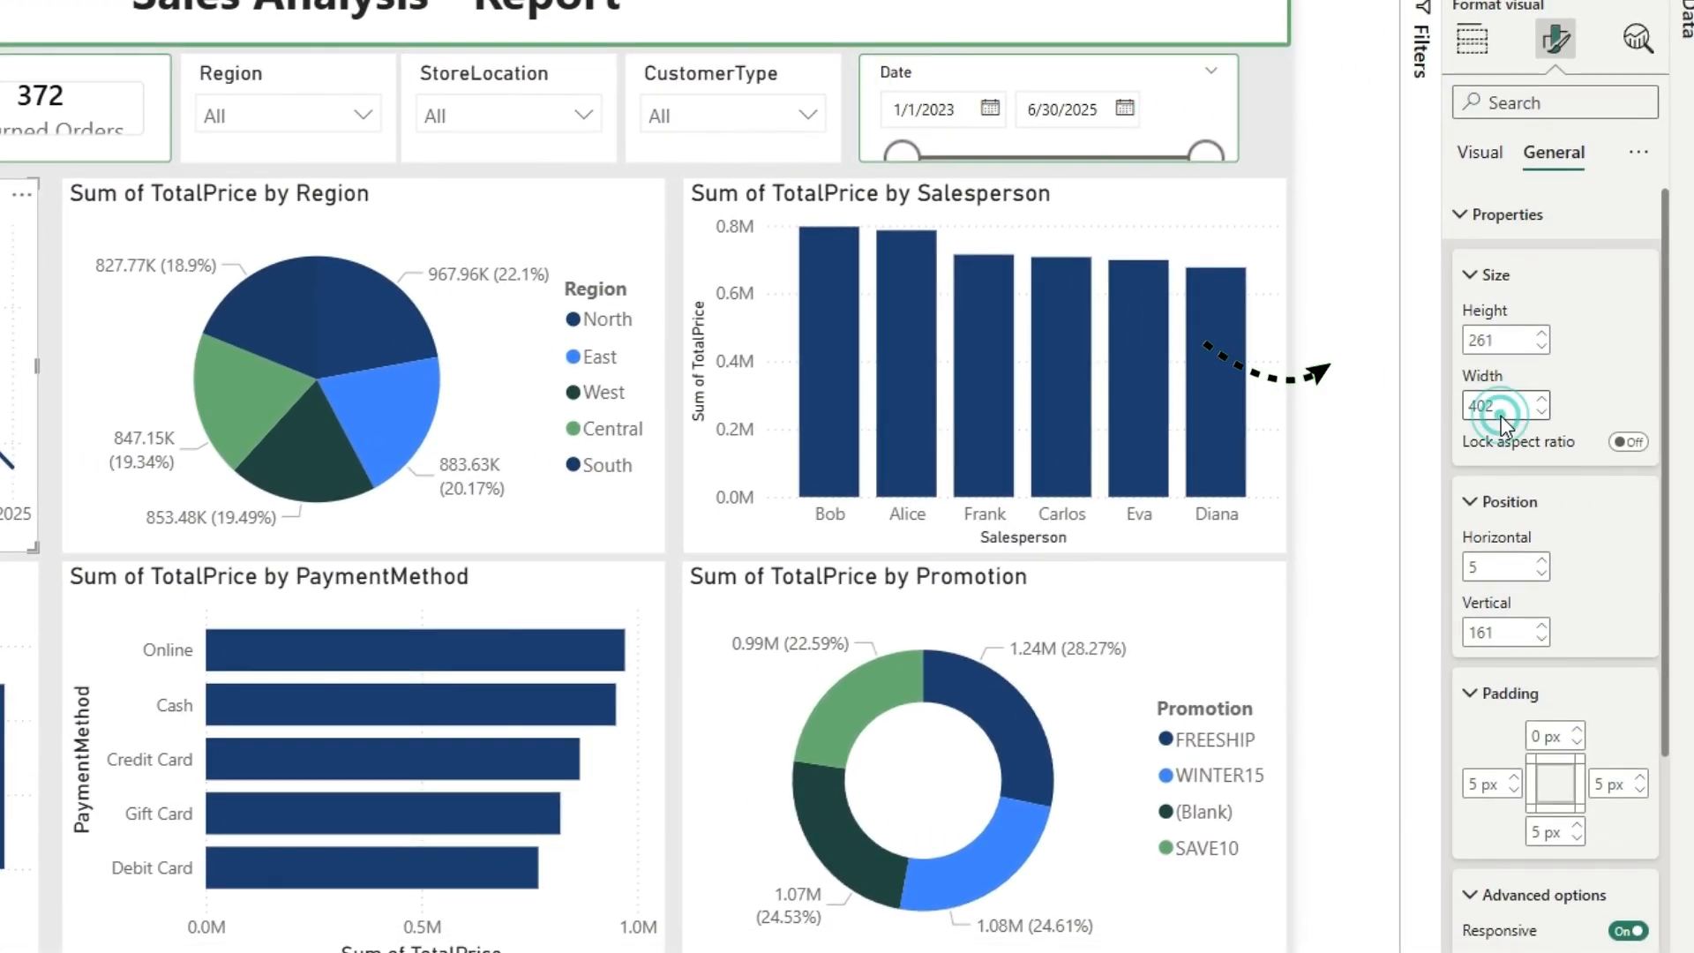
pyautogui.doubleClick(1501, 416)
pyautogui.write('41')
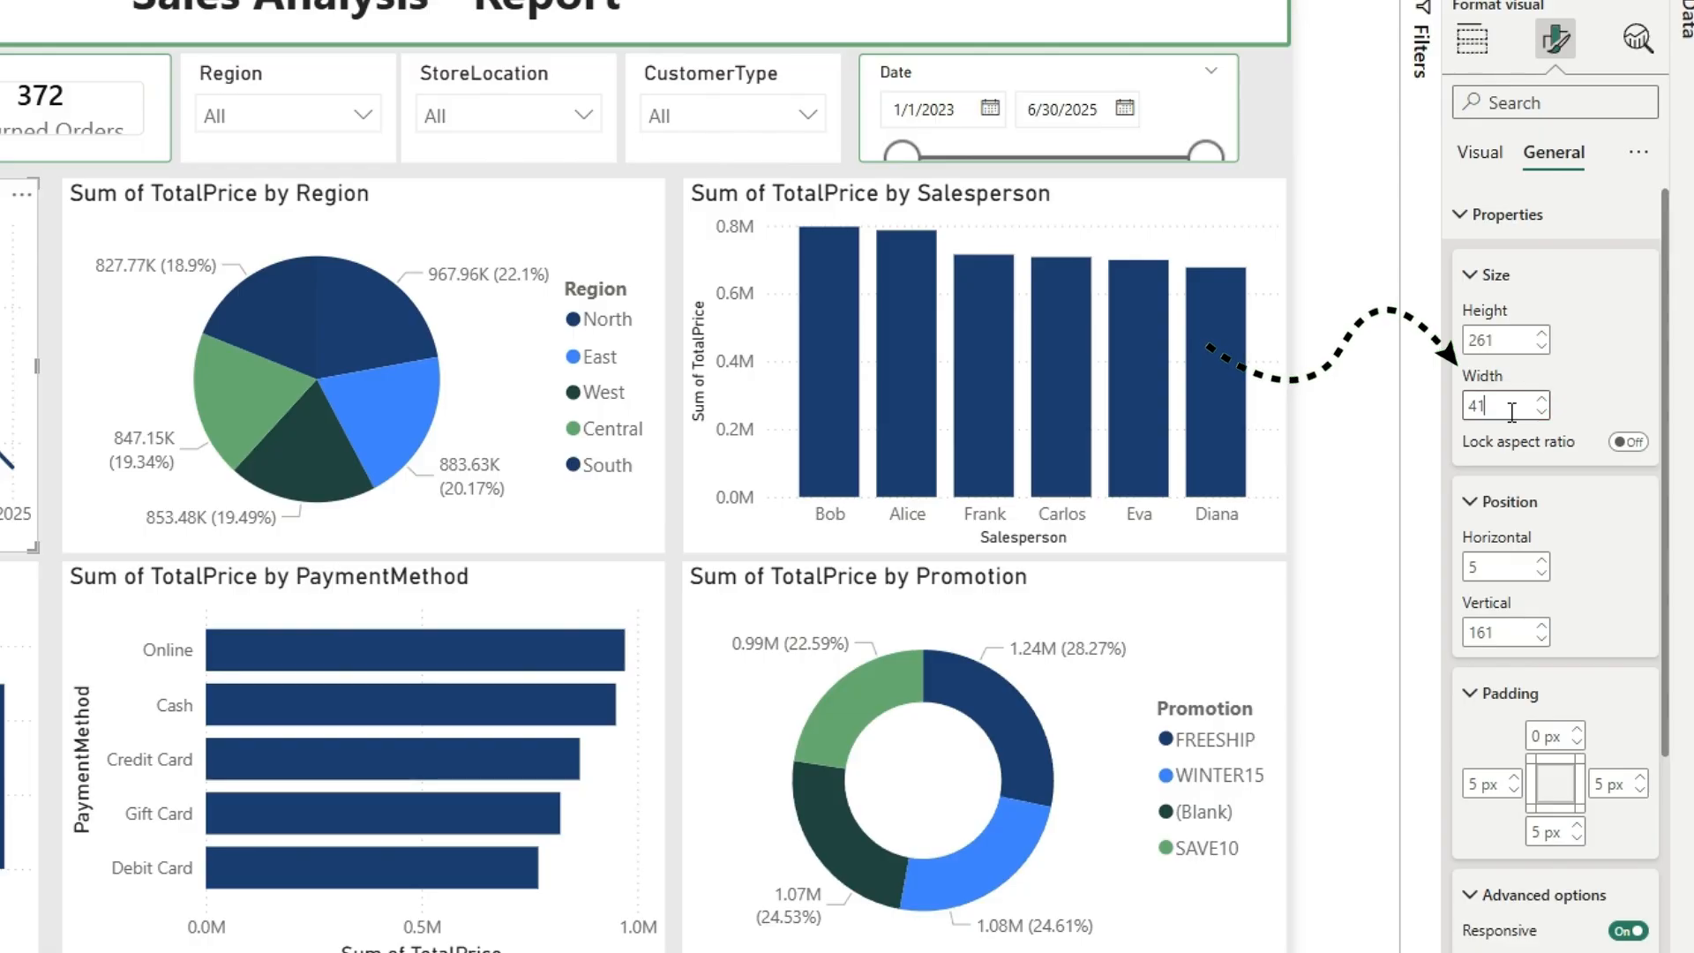
pyautogui.press('BackSpace')
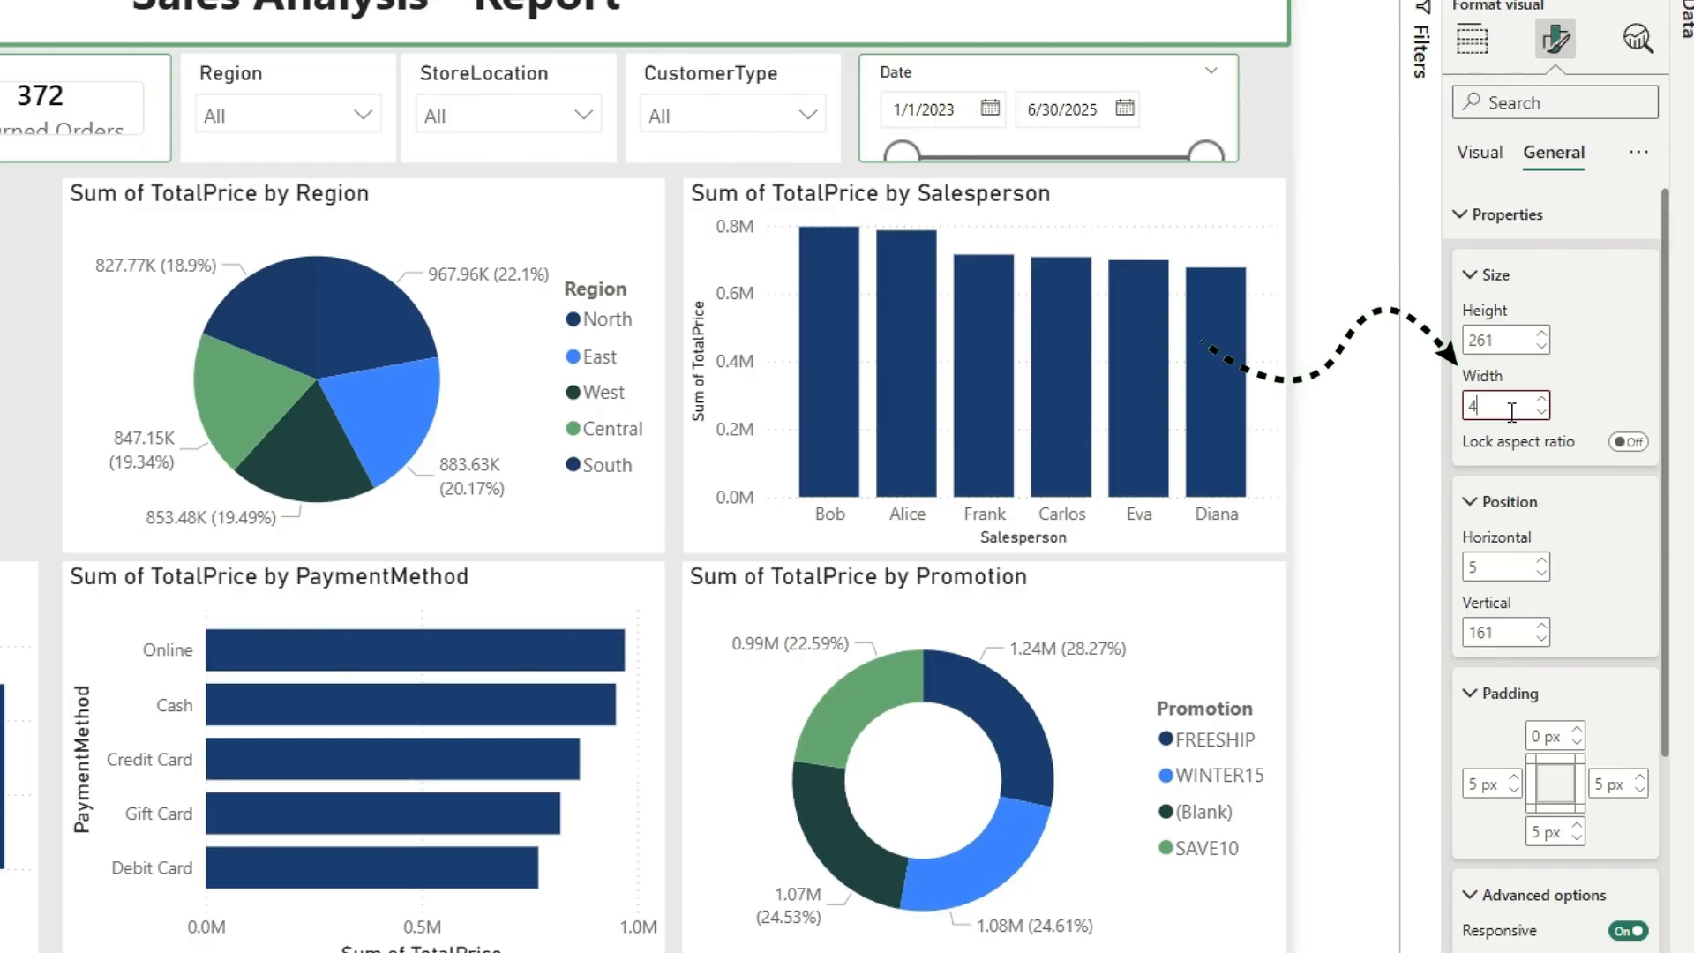
pyautogui.write('20')
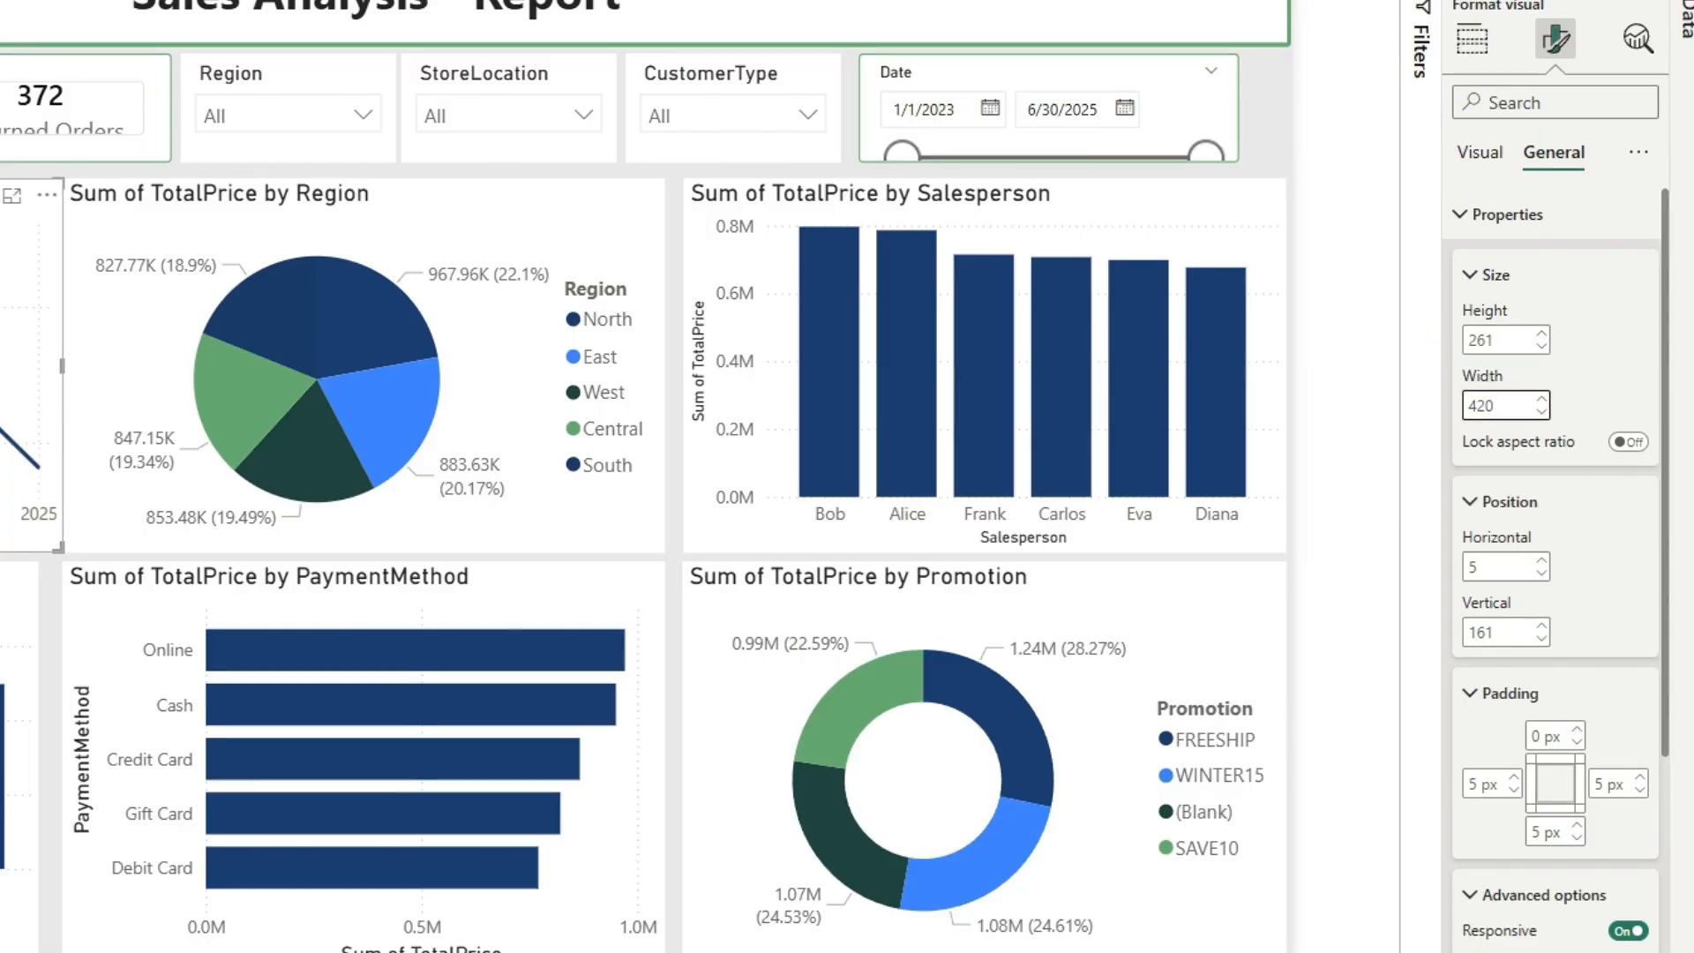
# Nudge the Region pie chart right to horizontal position 430, clear of the Year line chart.
pyautogui.click(276, 204)
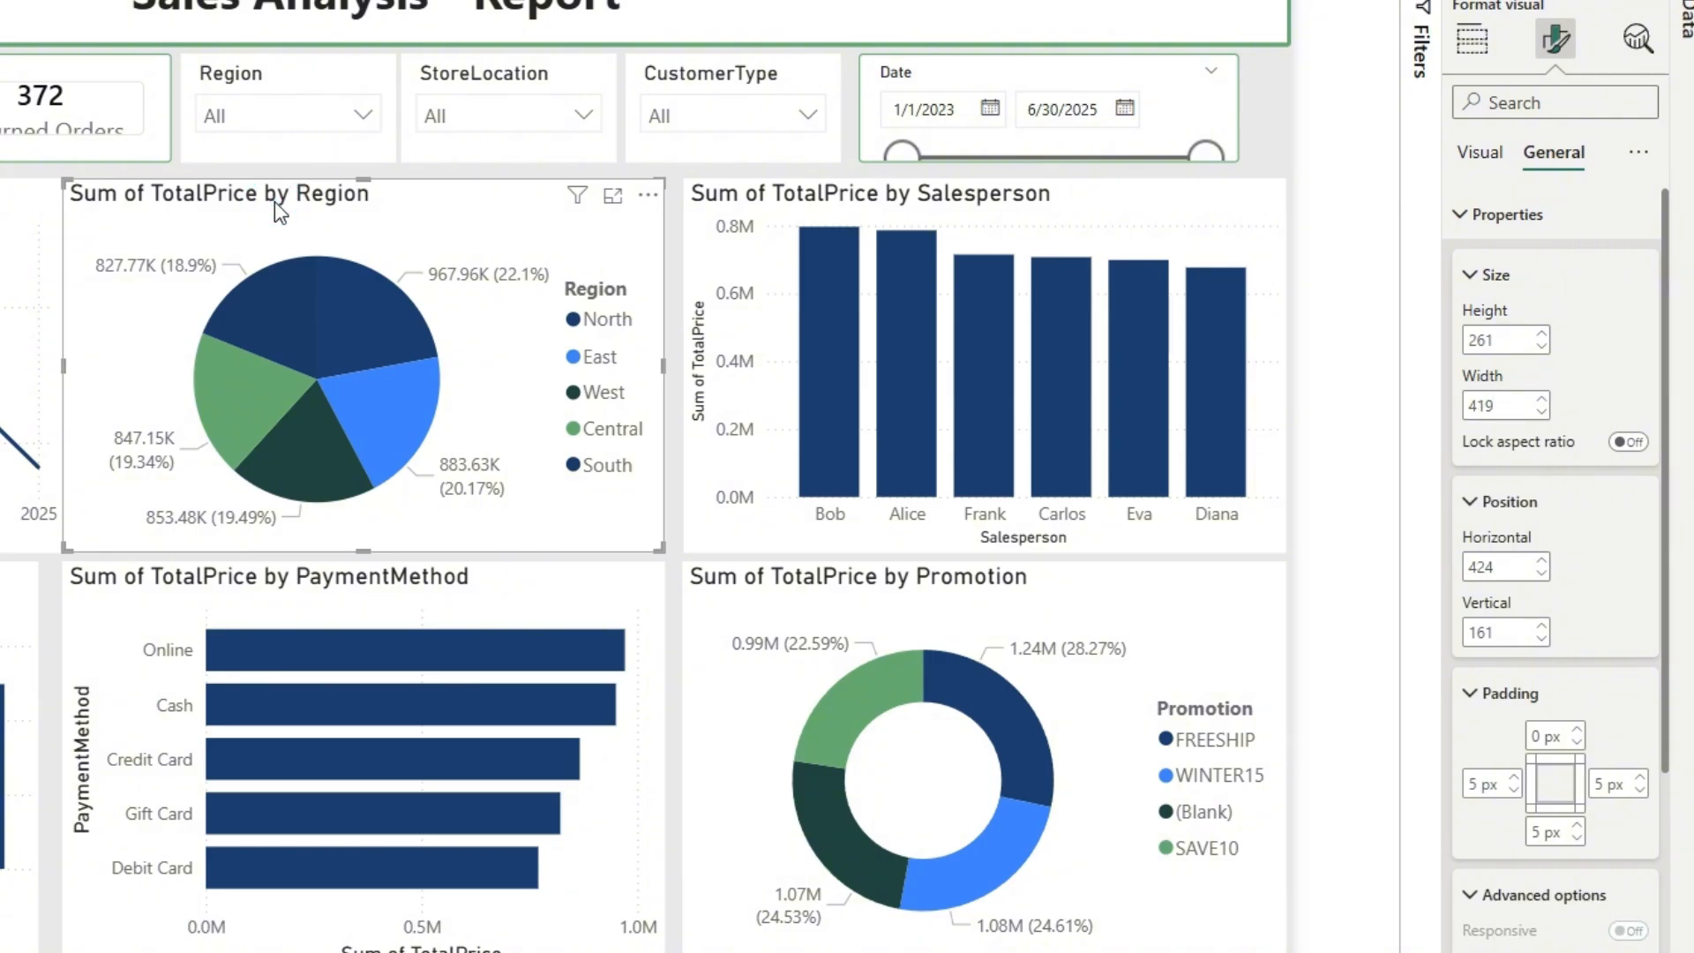
pyautogui.press('Right')
pyautogui.press('Right')
pyautogui.press('Right')
pyautogui.press('Right')
pyautogui.press('Right')
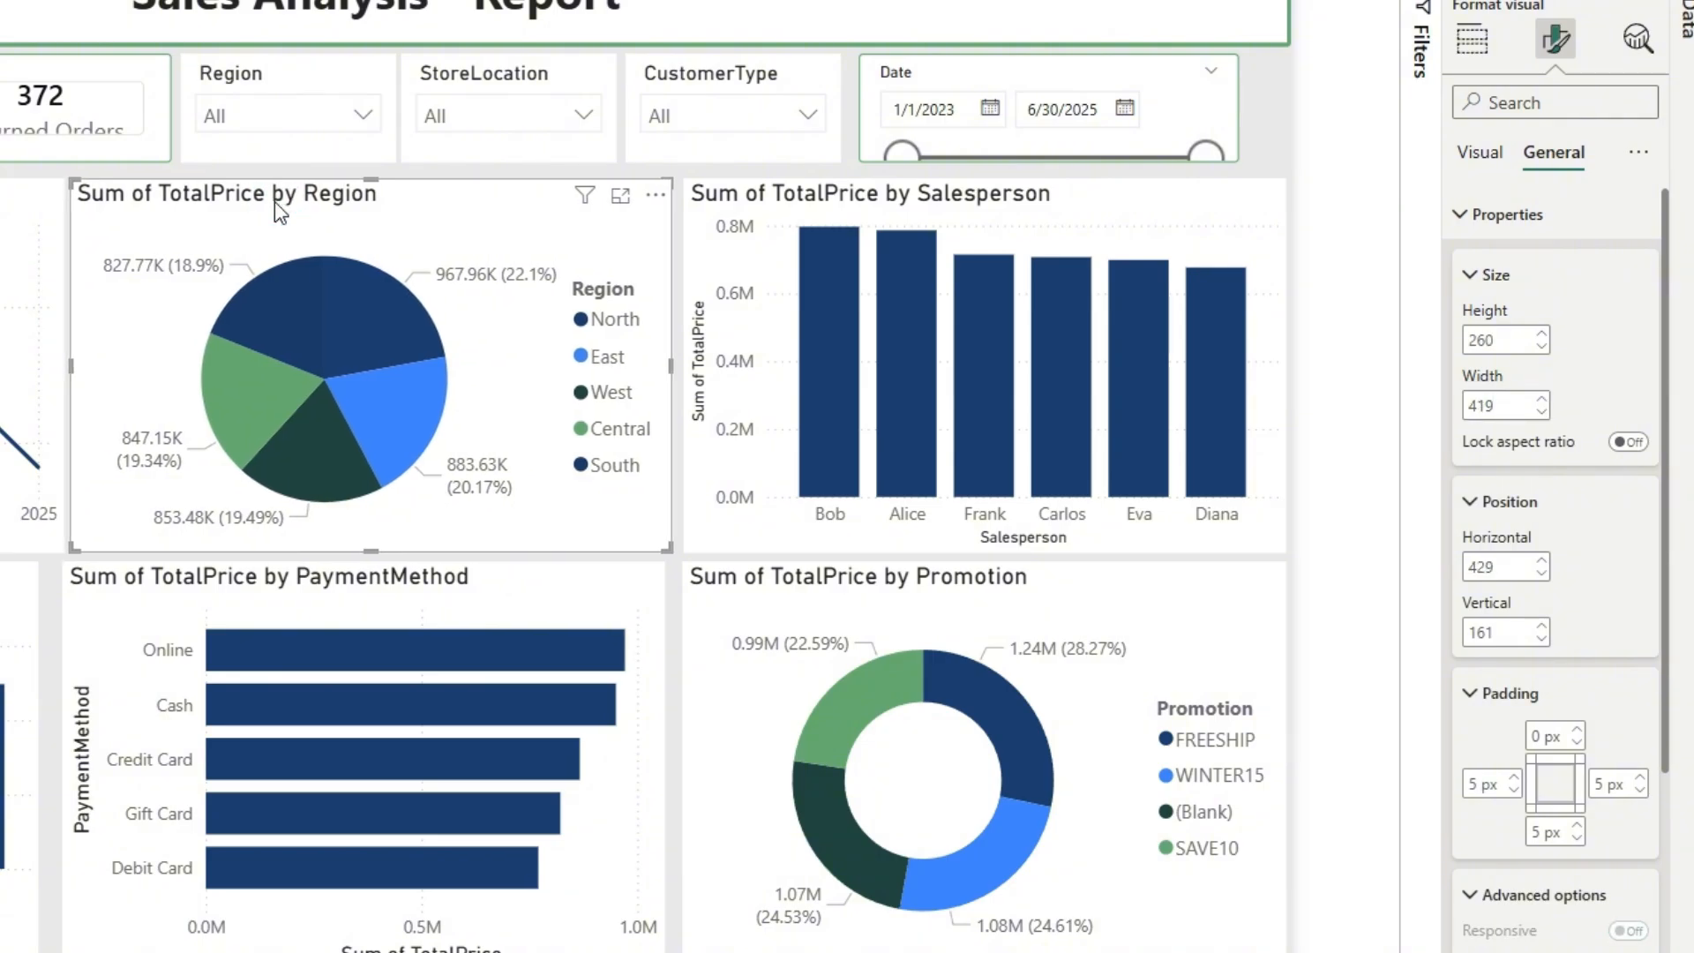
pyautogui.press('Right')
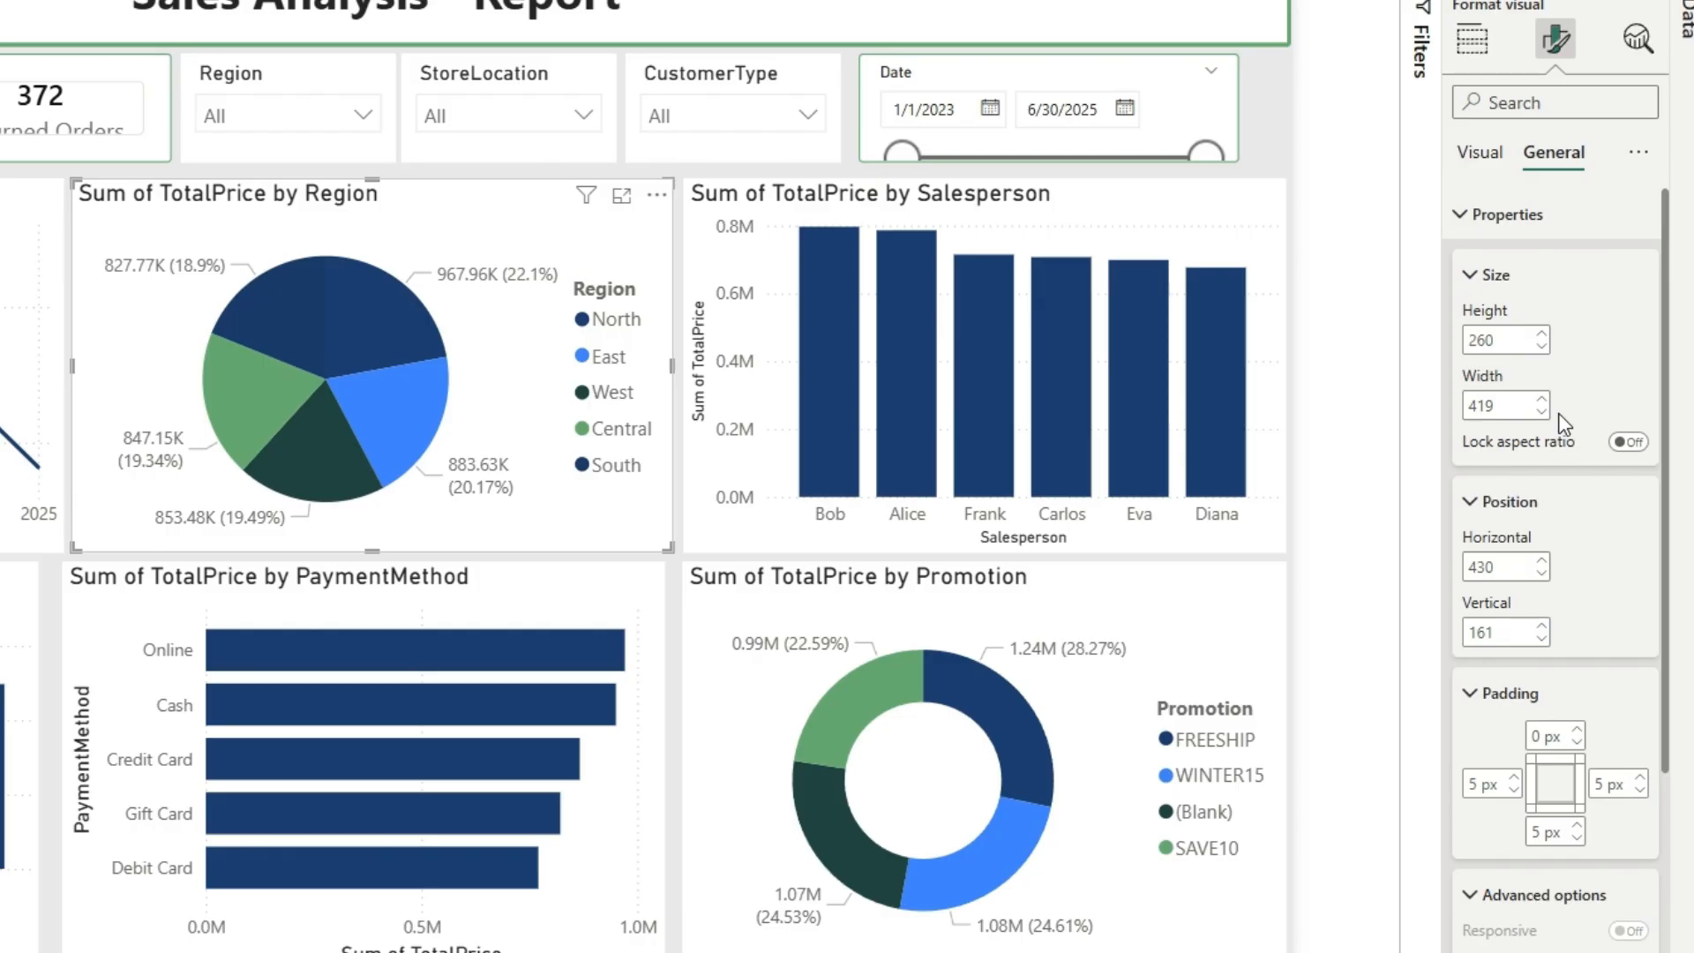
# Set the Salesperson chart's width to 420, and shift the PaymentMethod chart to horizontal position 432 with a width of 420.
pyautogui.click(830, 204)
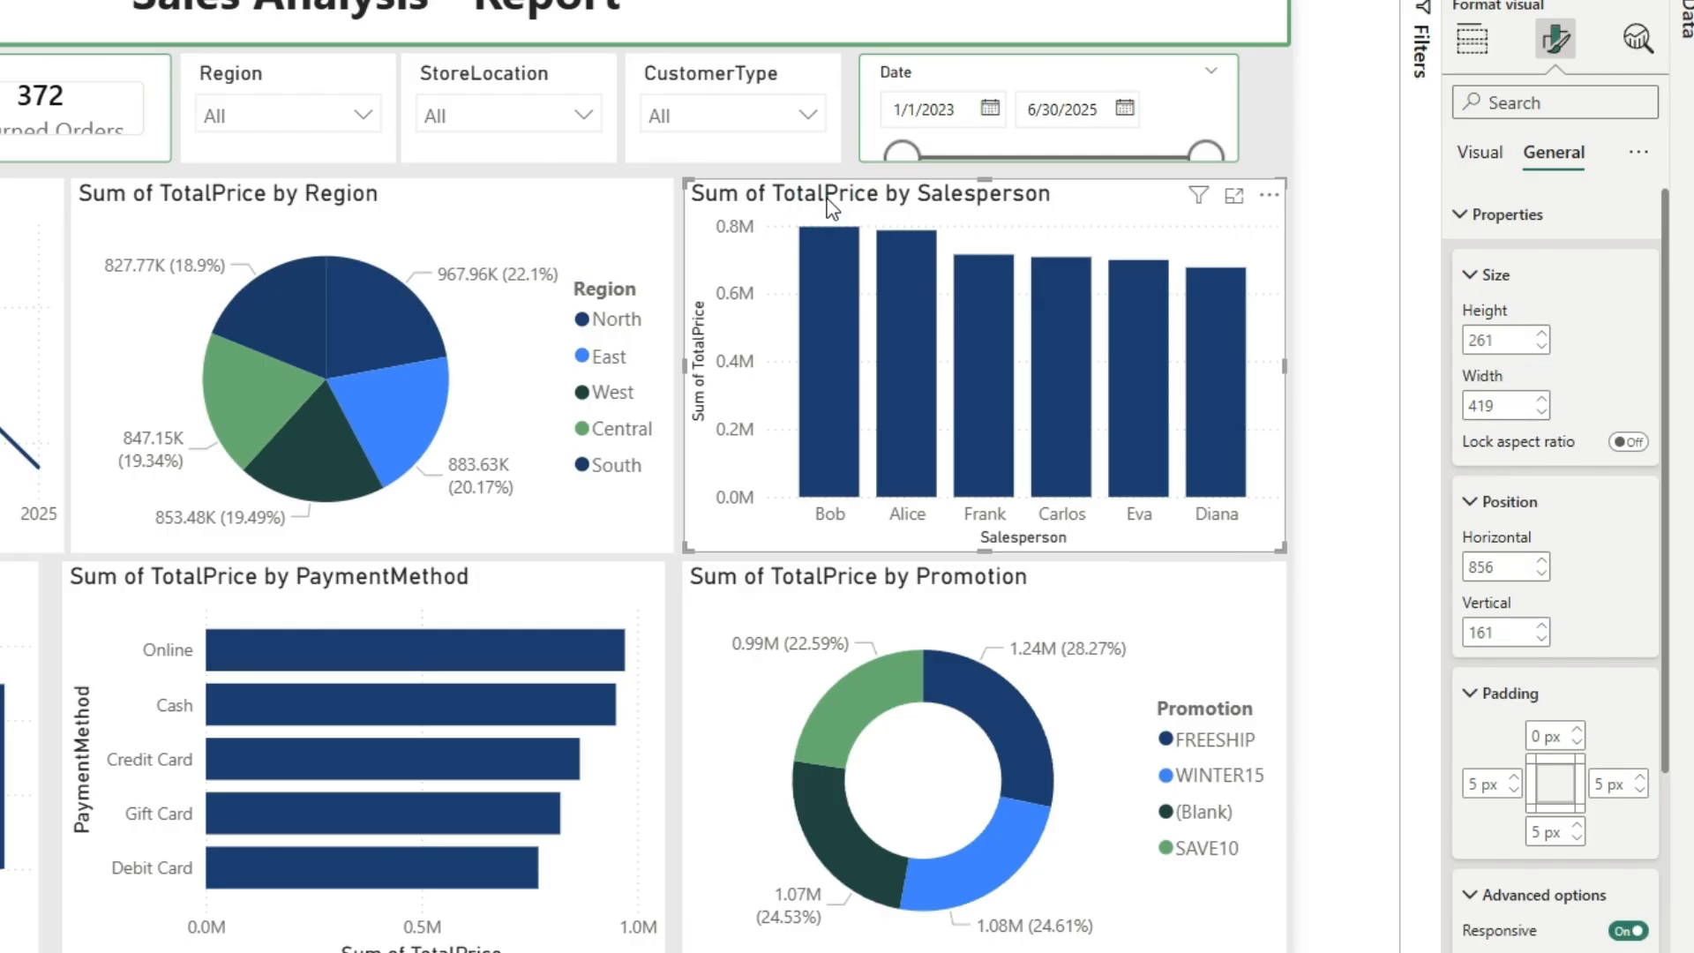
pyautogui.click(1545, 400)
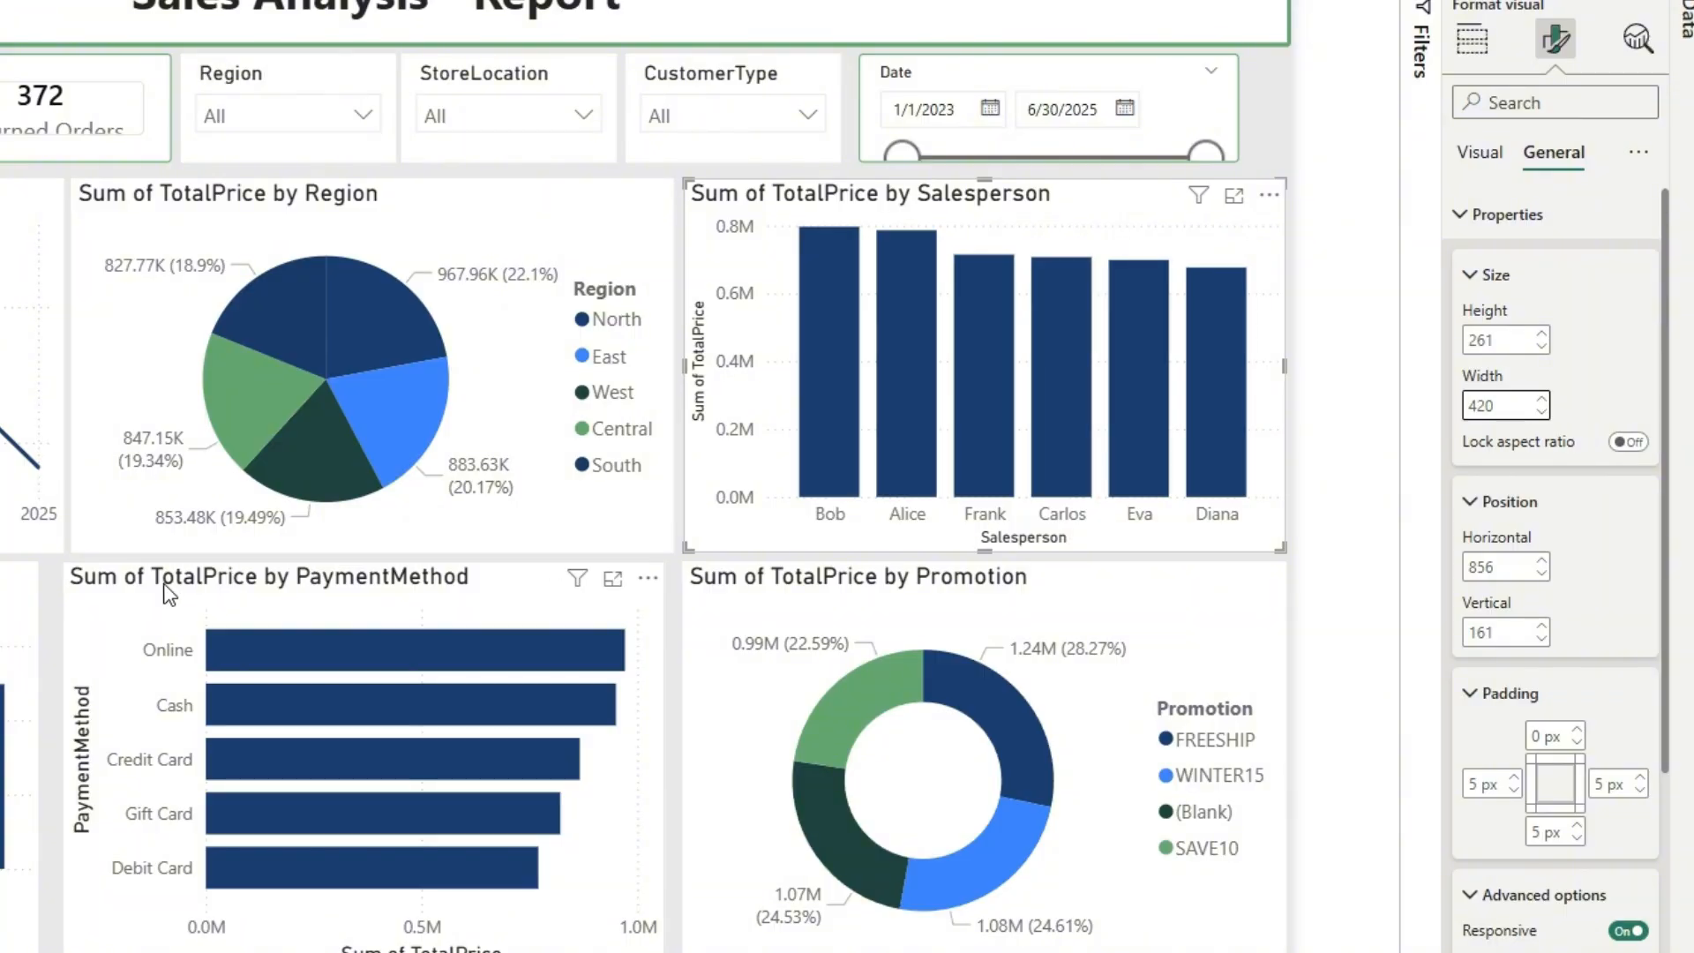
pyautogui.moveTo(133, 589); pyautogui.dragTo(138, 582)
pyautogui.moveTo(591, 610); pyautogui.dragTo(591, 617)
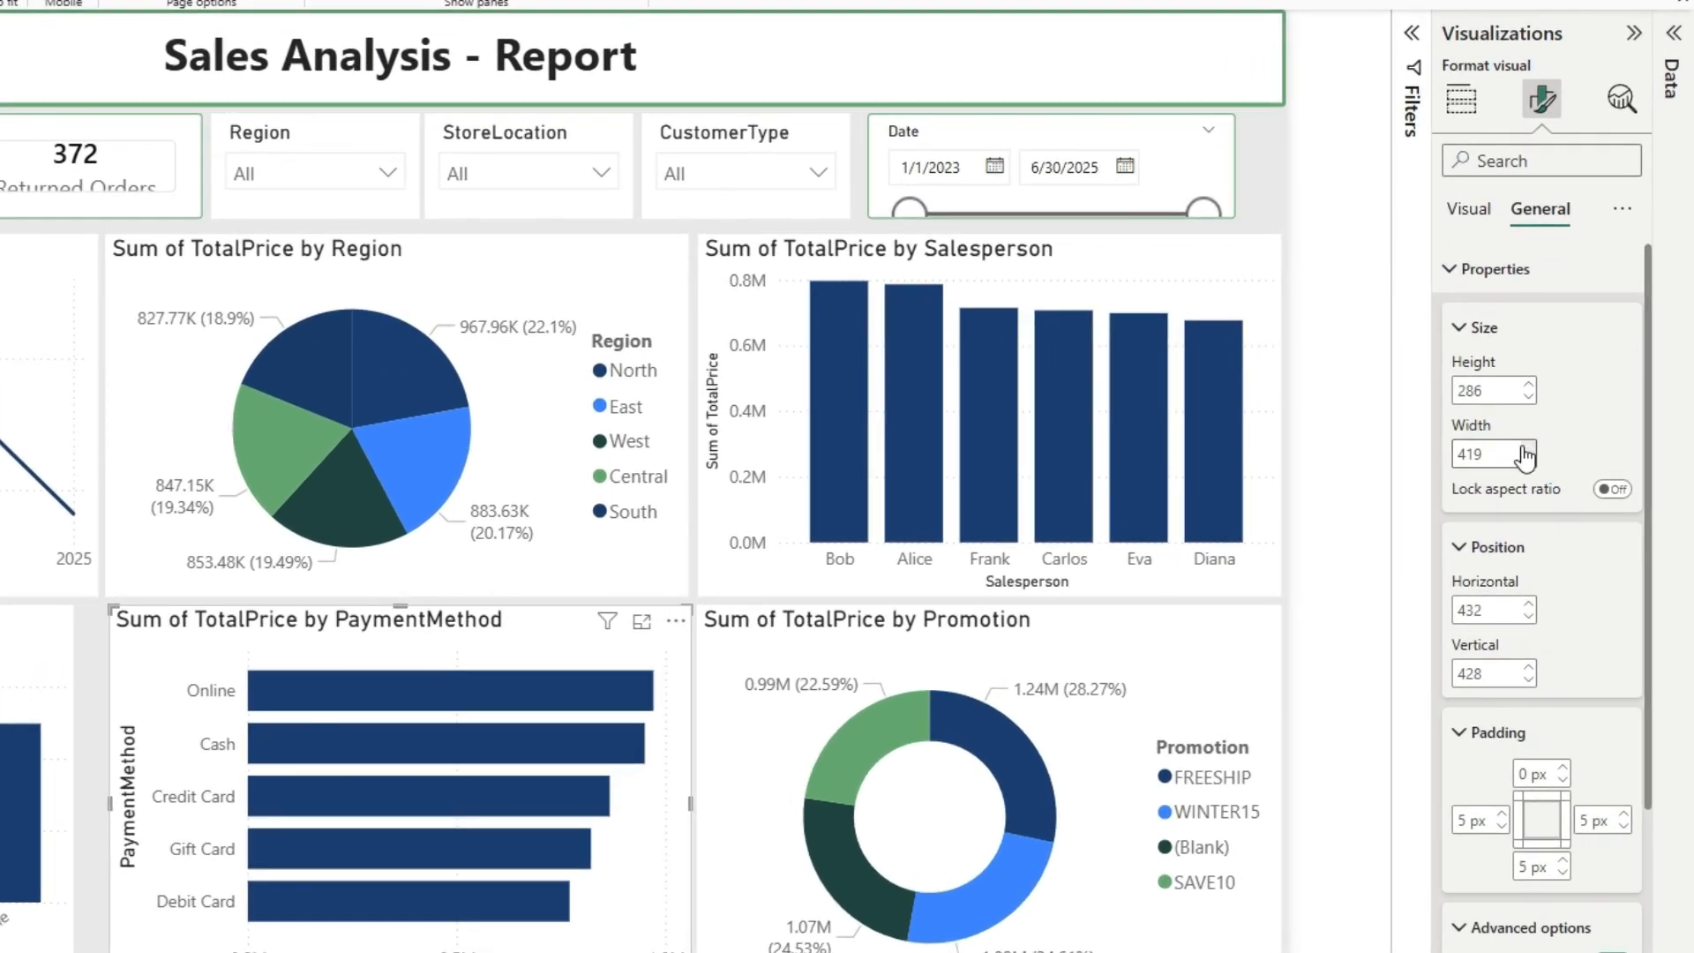
pyautogui.click(1573, 476)
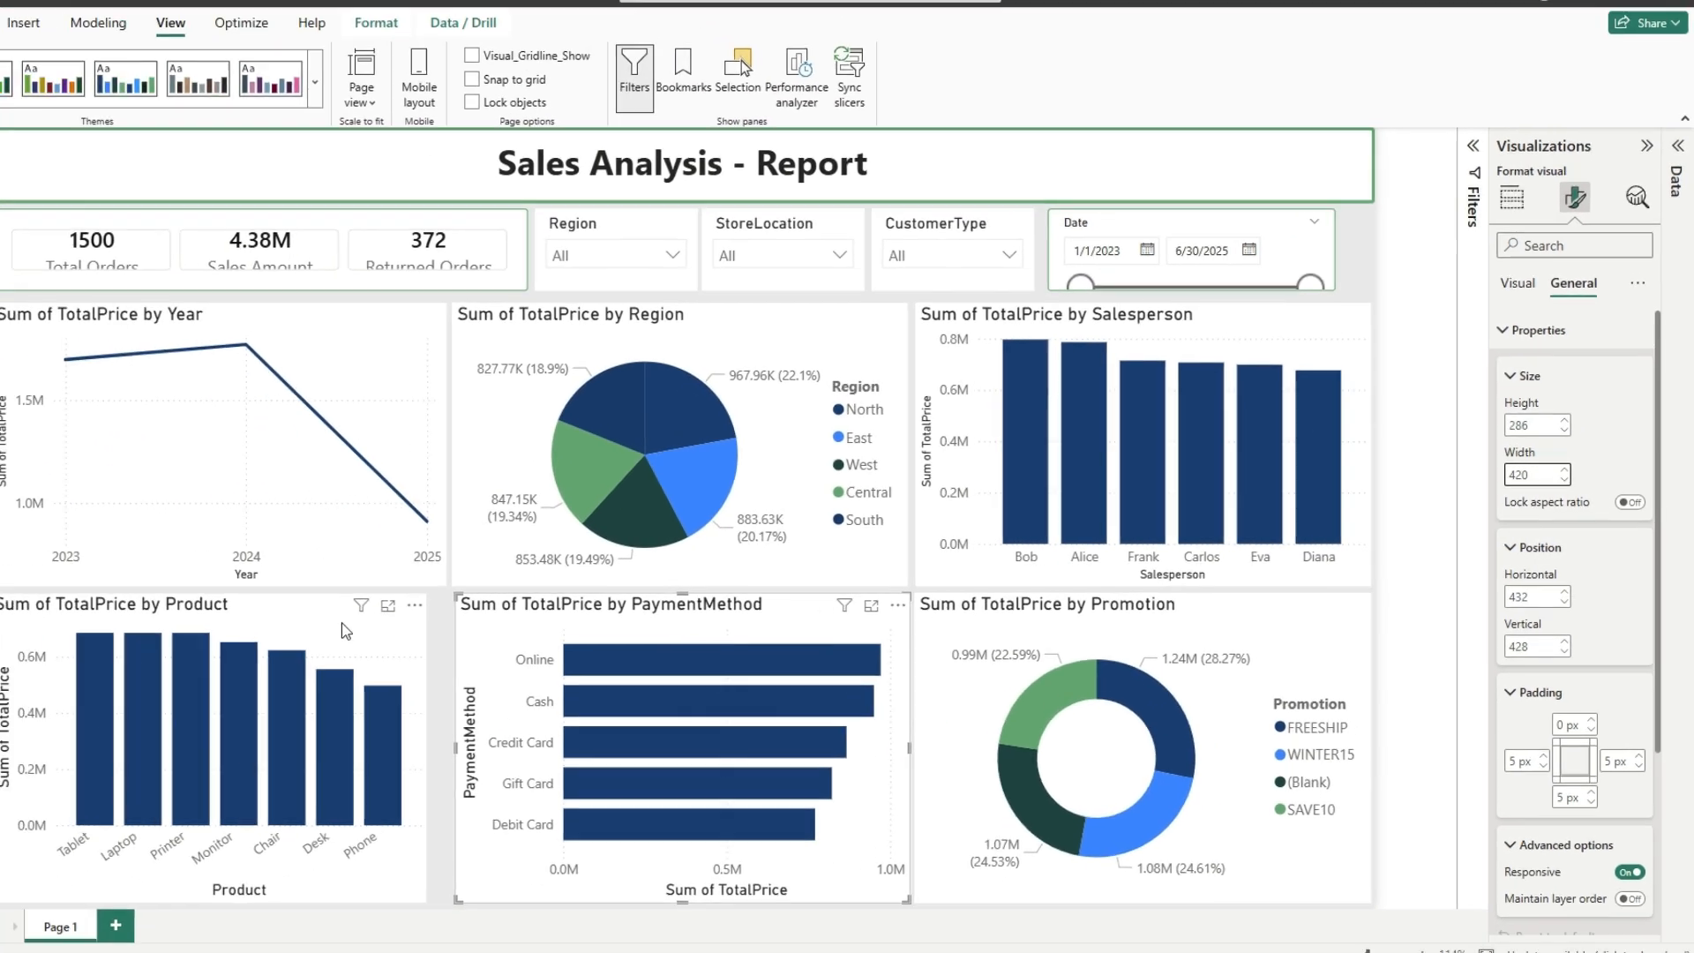
# Widen the Product column chart to match the Year chart above it, and check the Promotion donut chart's size and position.
pyautogui.click(463, 637)
pyautogui.moveTo(521, 733); pyautogui.dragTo(538, 734)
pyautogui.click(1056, 615)
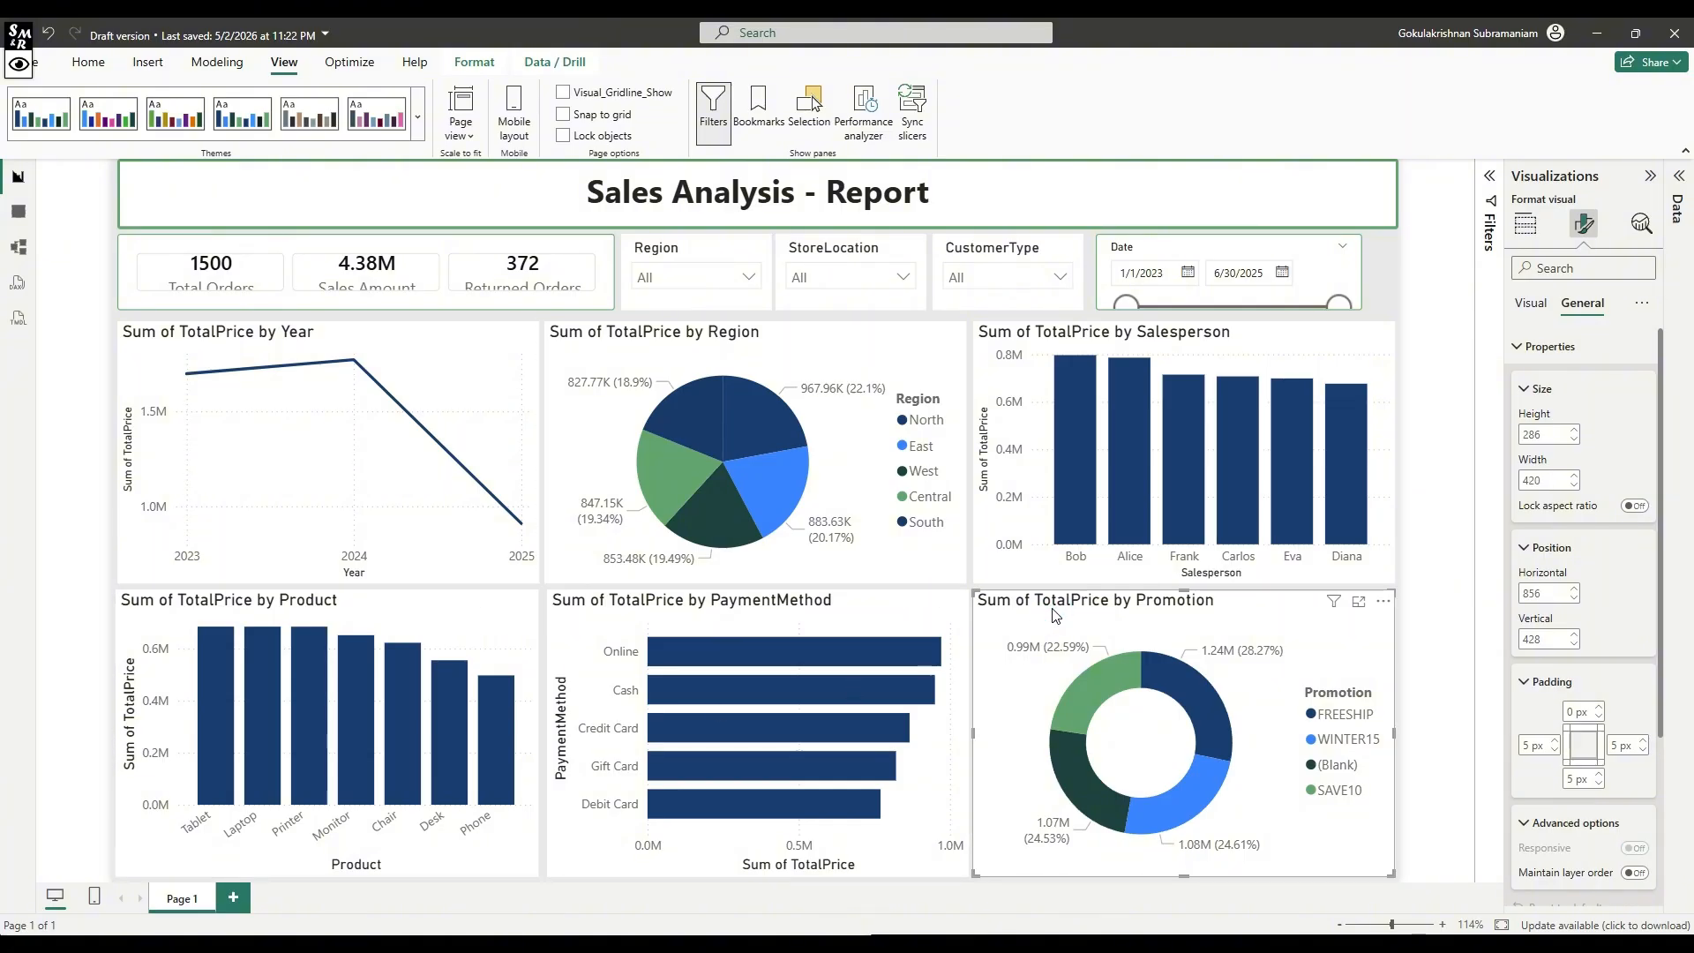
pyautogui.click(1426, 586)
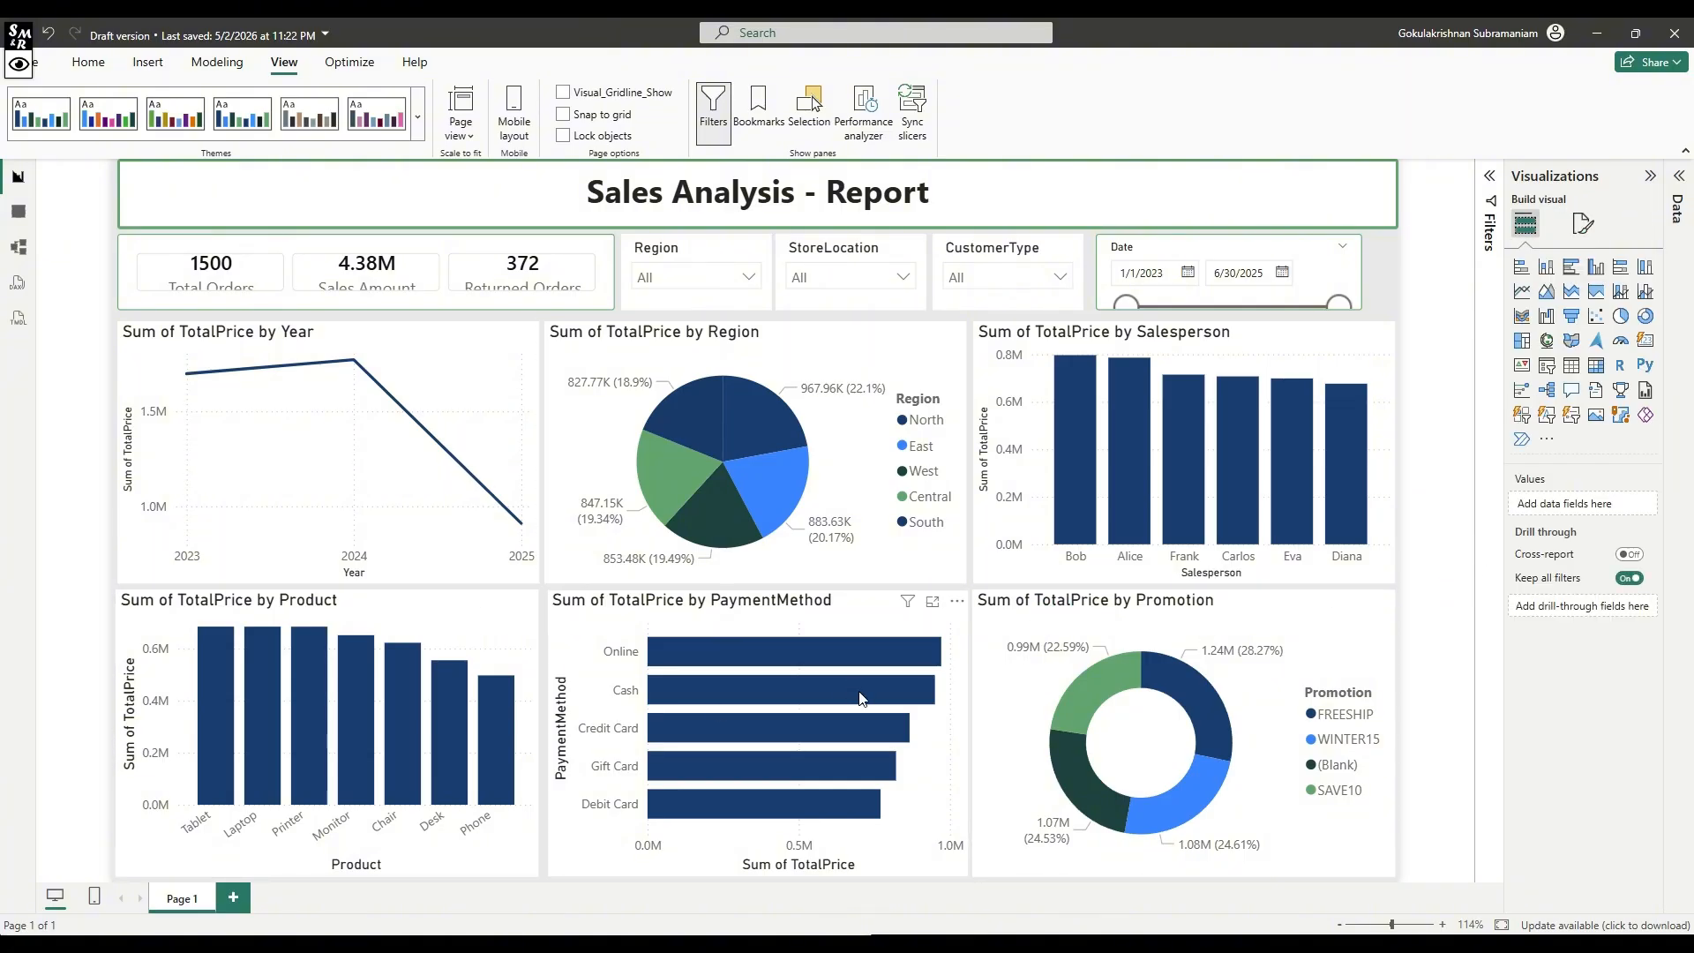
# Nudge the PaymentMethod bar chart horizontally into line with the Region pie chart above it.
pyautogui.click(575, 633)
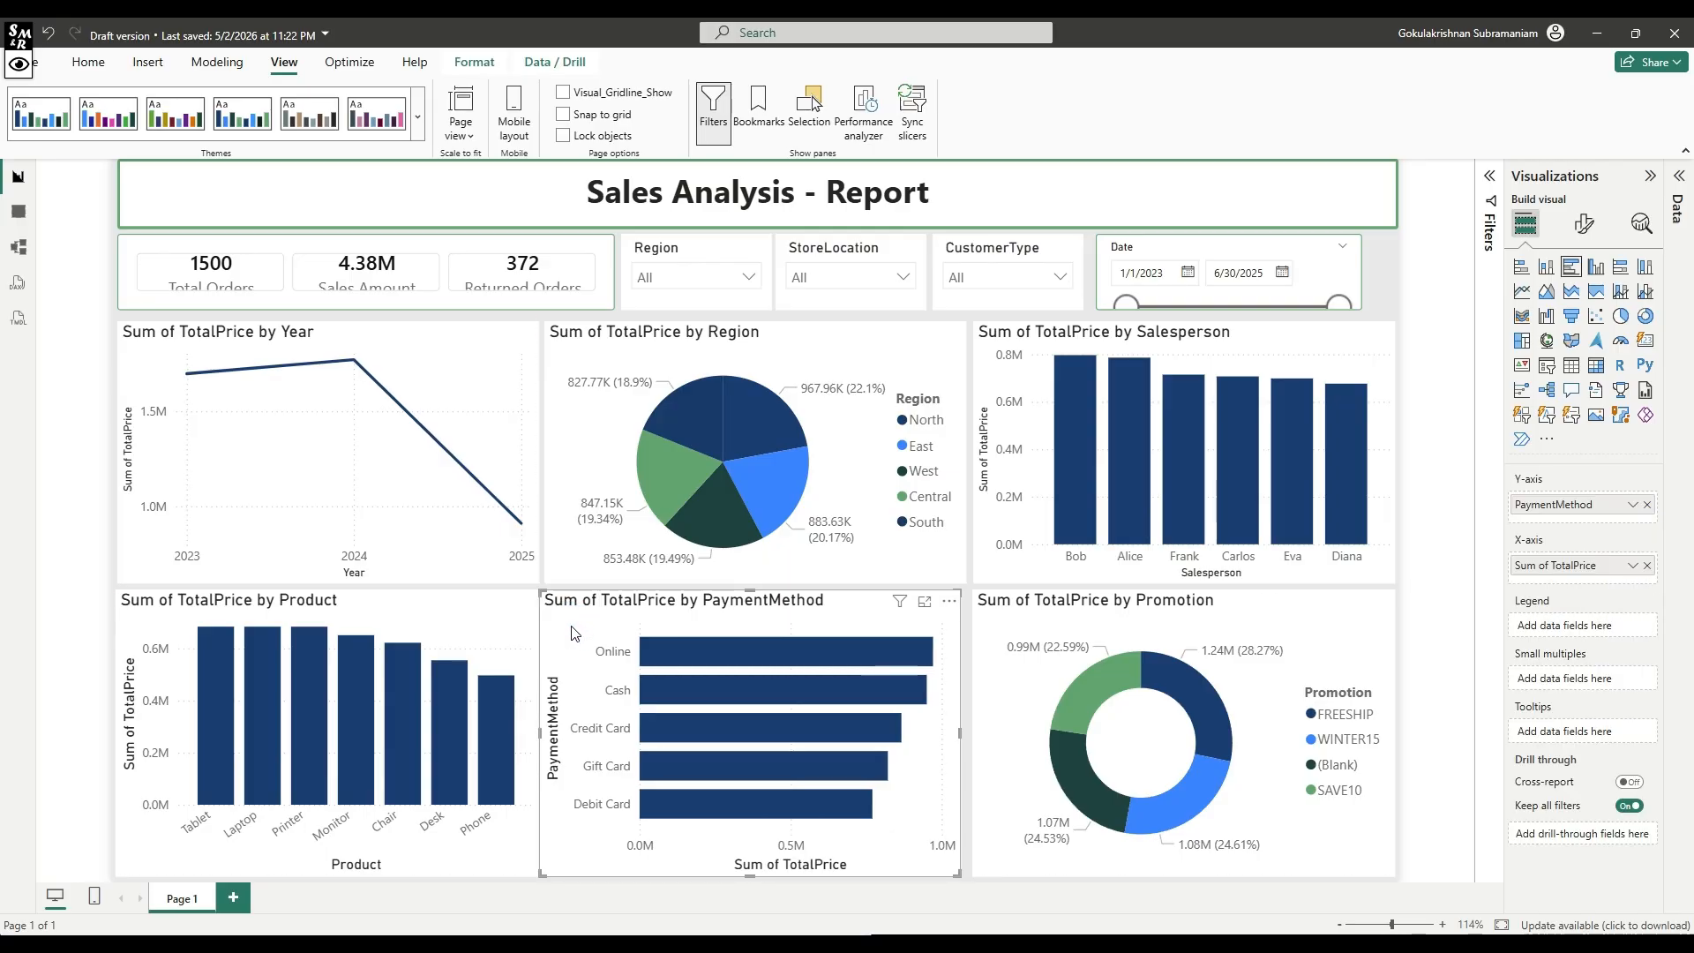
pyautogui.press('Right')
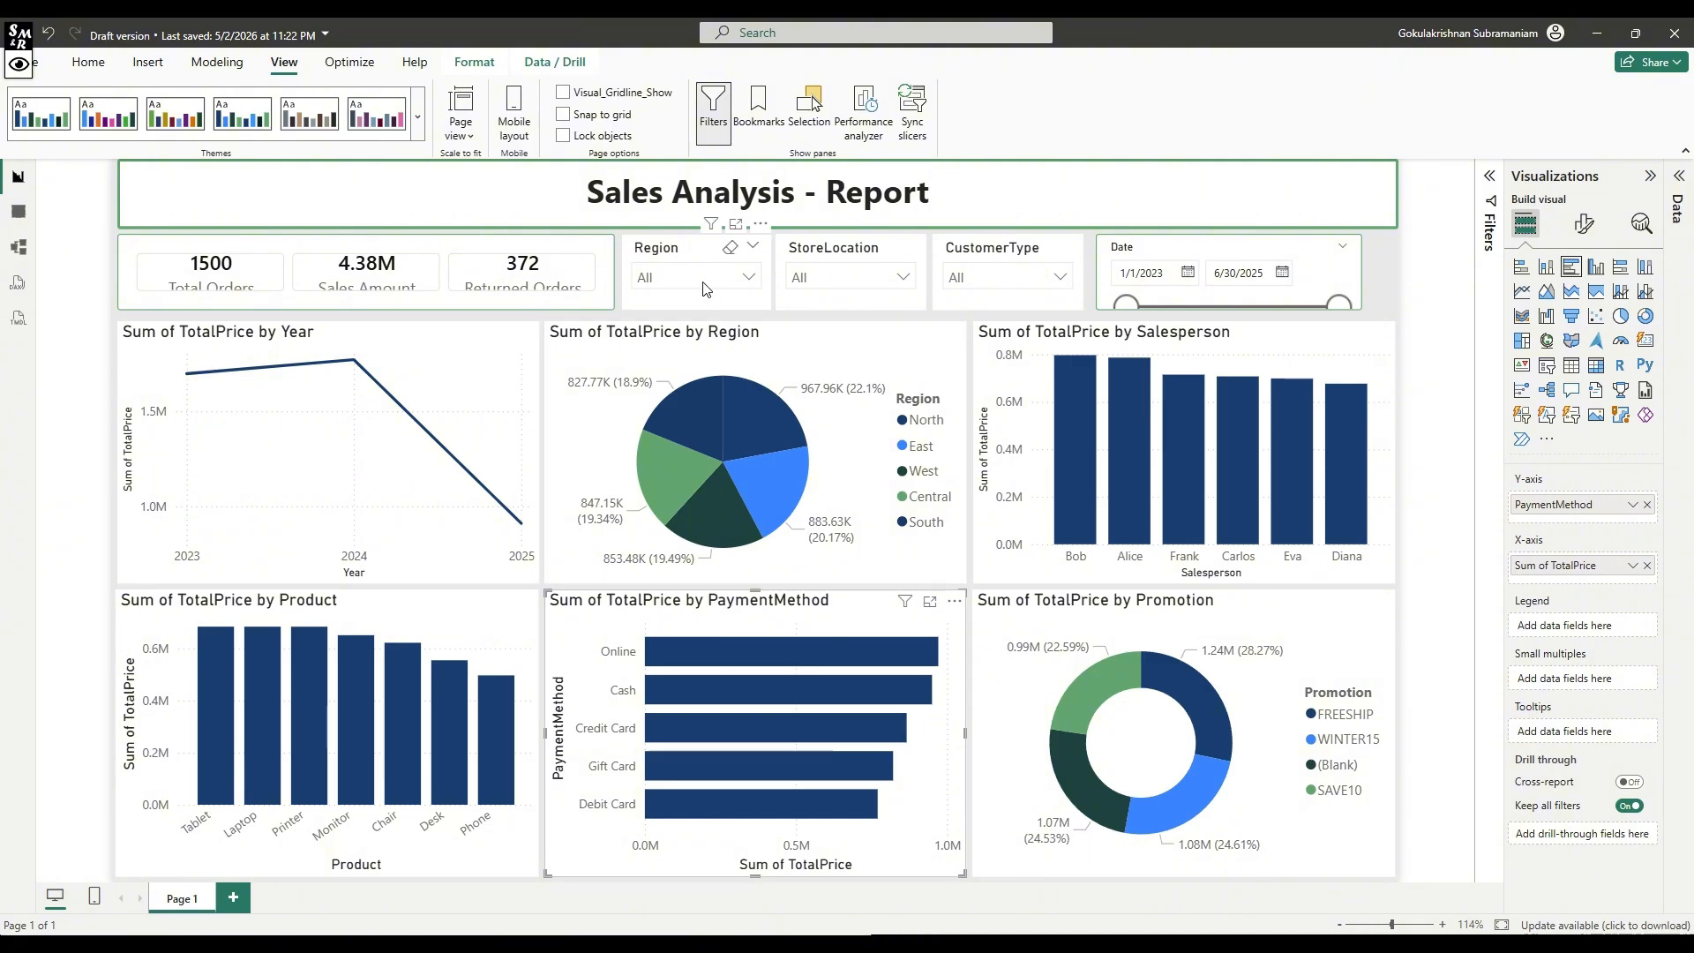
# Turn on data labels for the Year line chart.
pyautogui.click(493, 355)
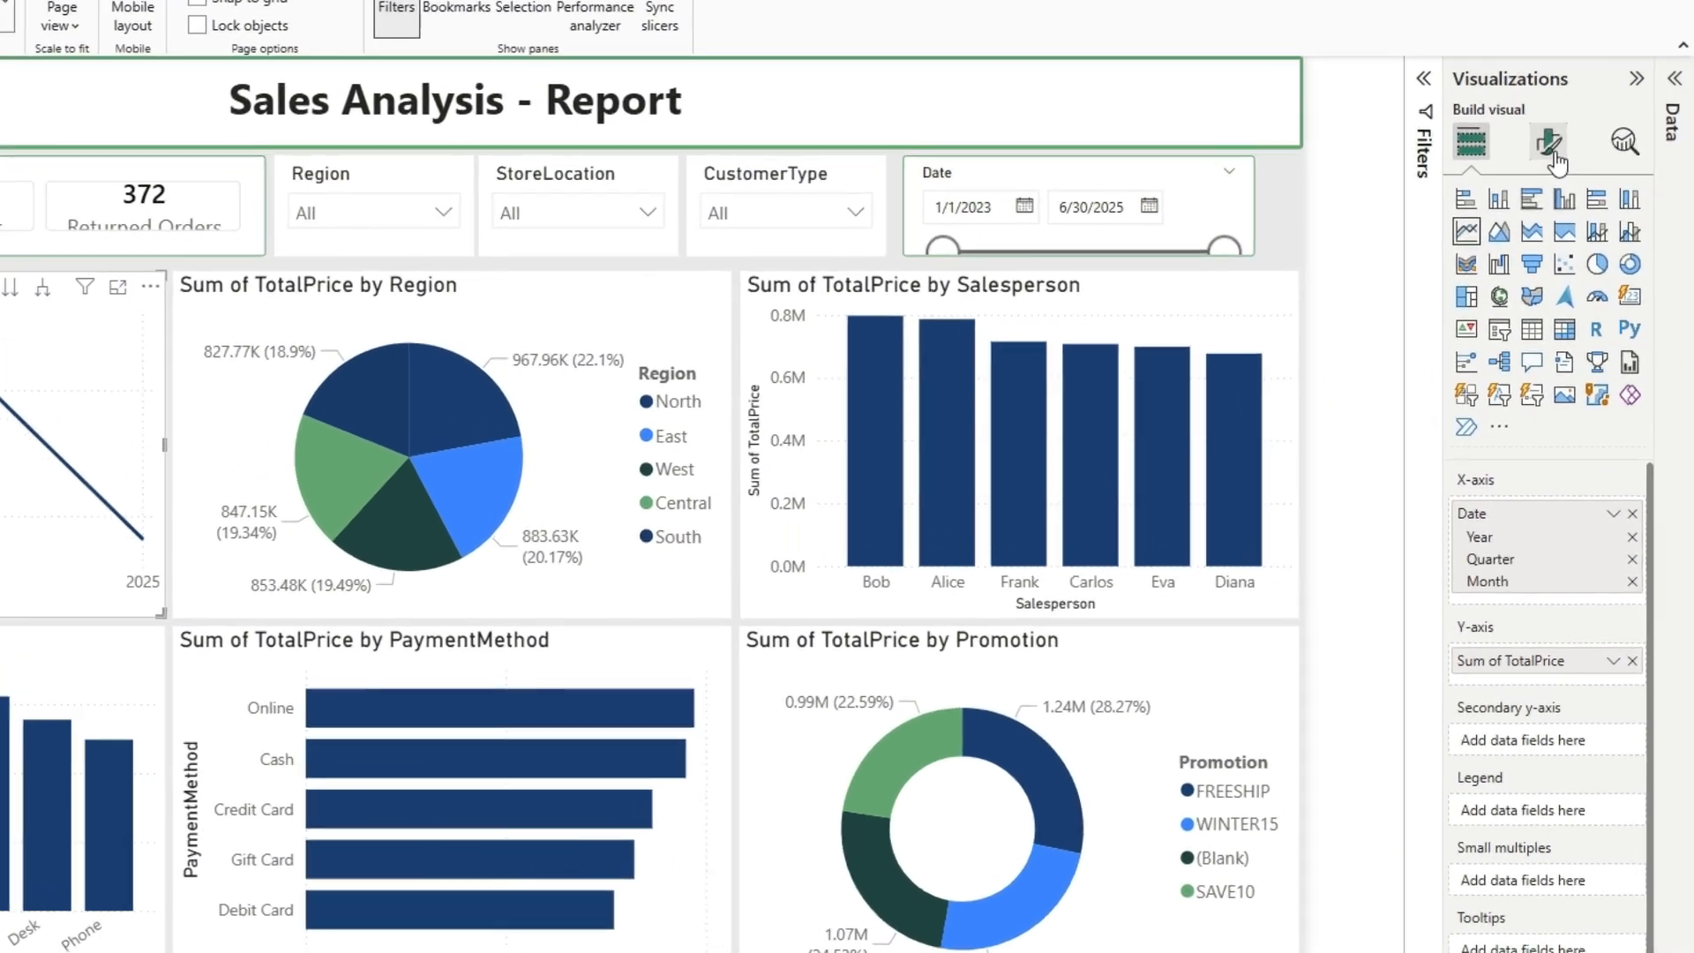
pyautogui.click(1584, 223)
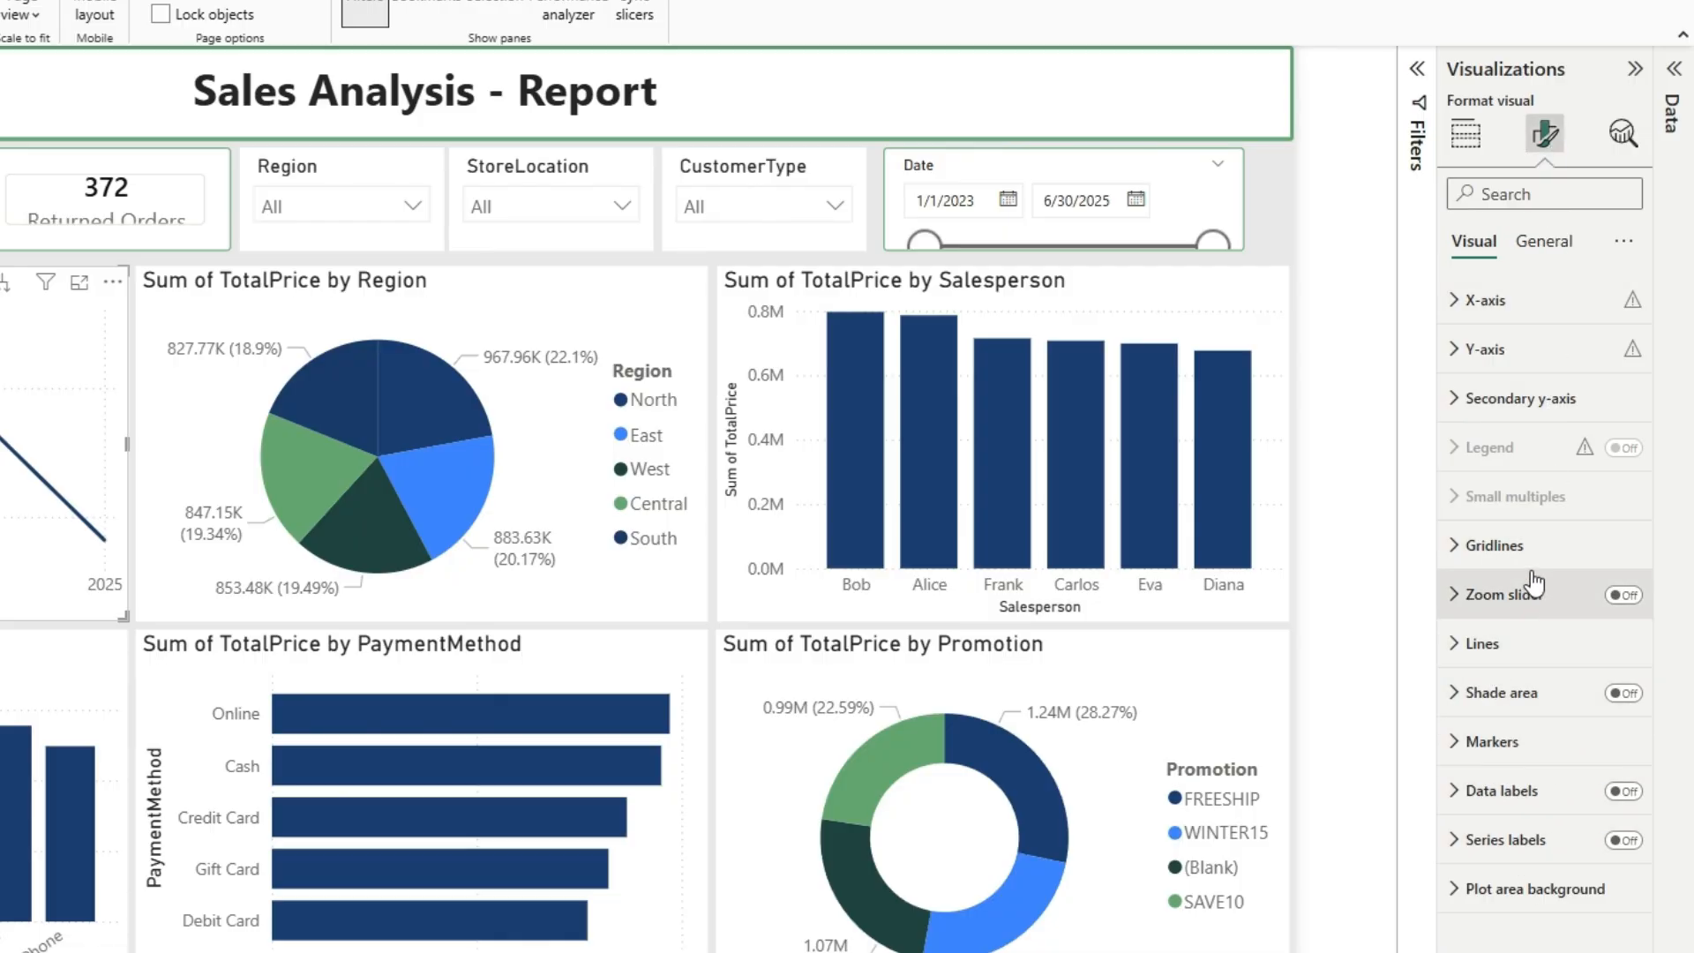
pyautogui.click(1619, 792)
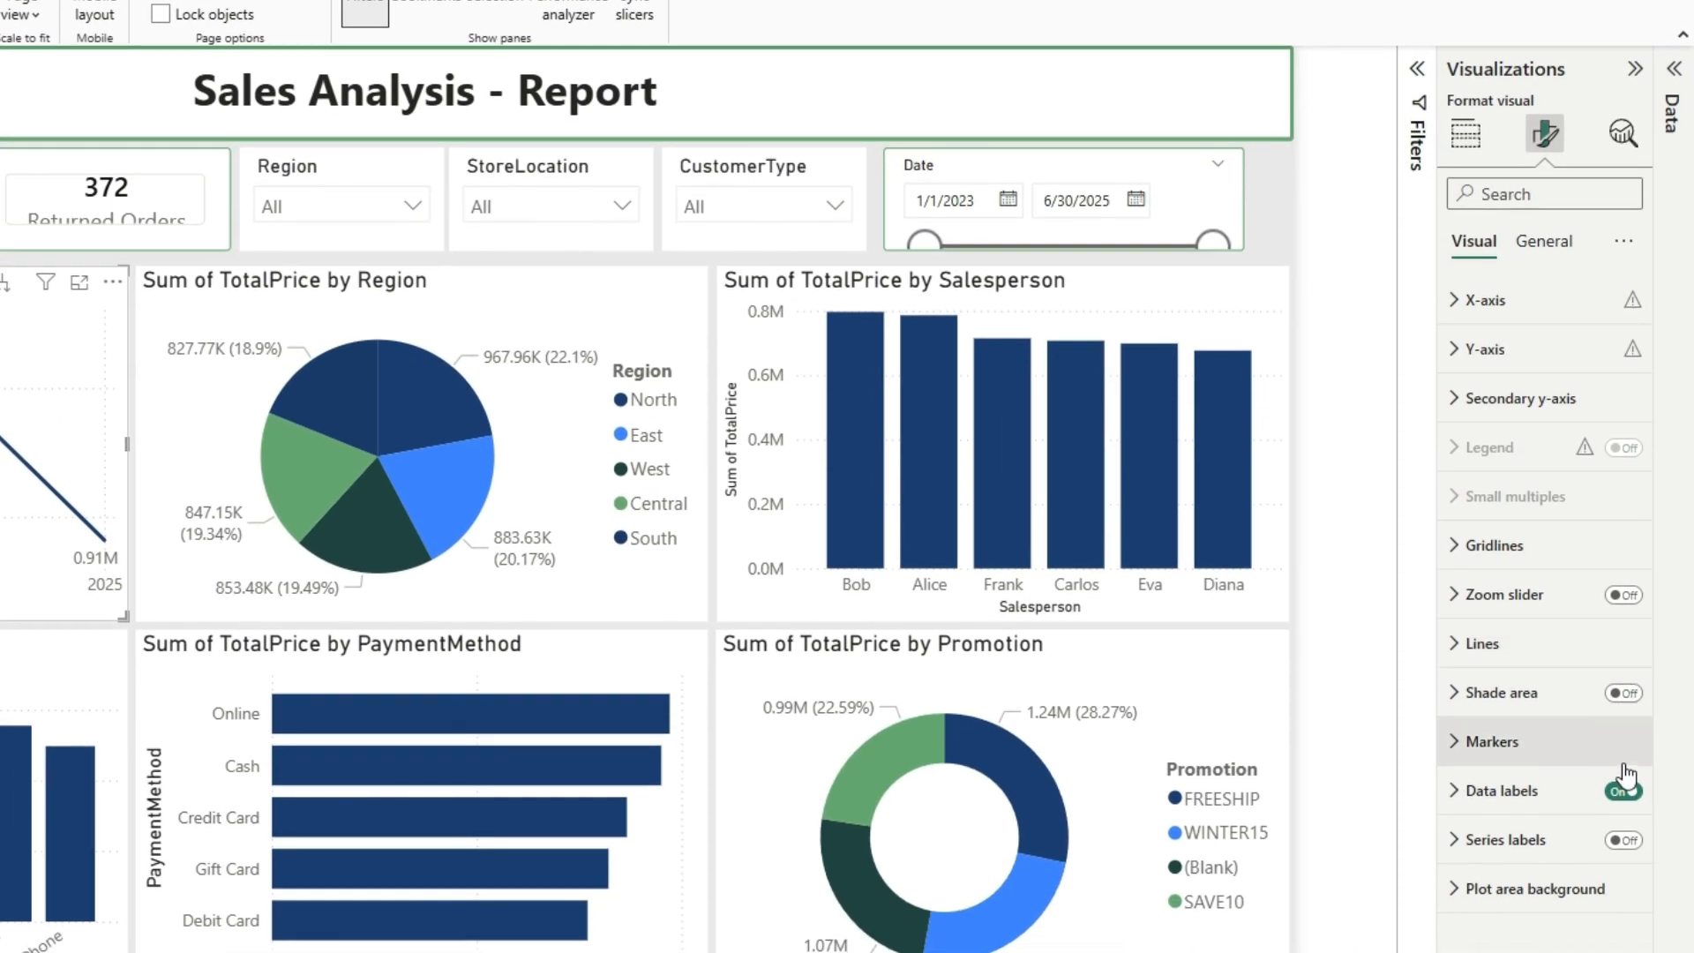
# Show markers for all categories on the Year line chart and colour them bright blue.
pyautogui.click(1461, 746)
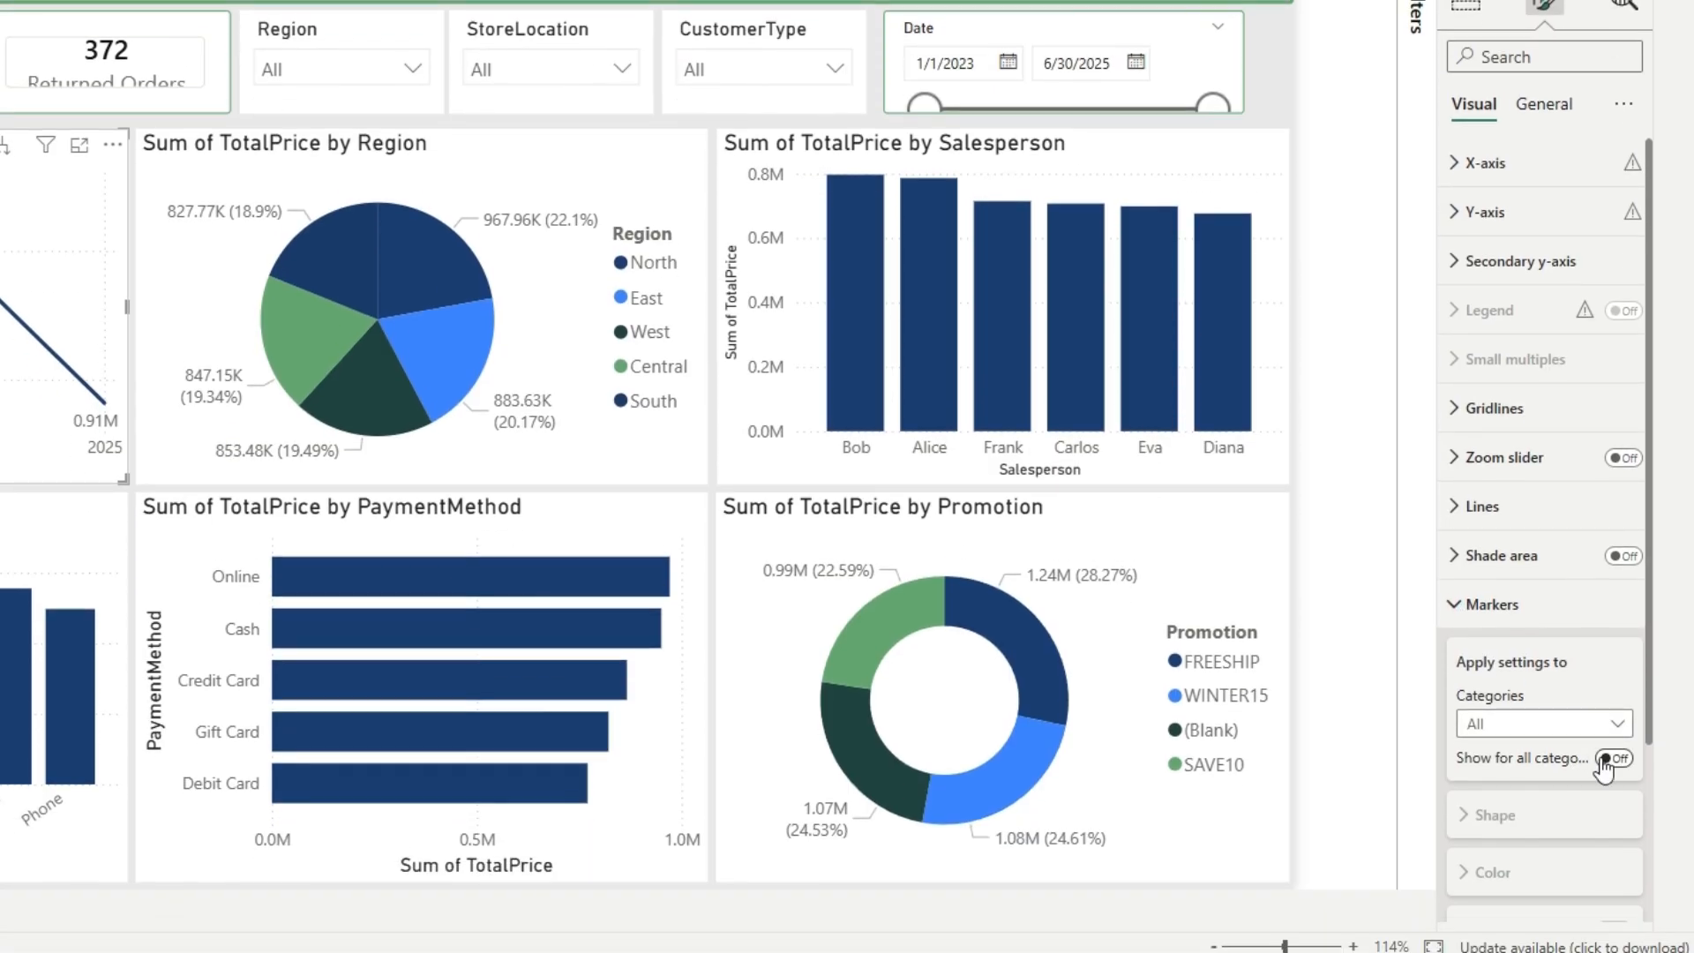
pyautogui.click(1615, 895)
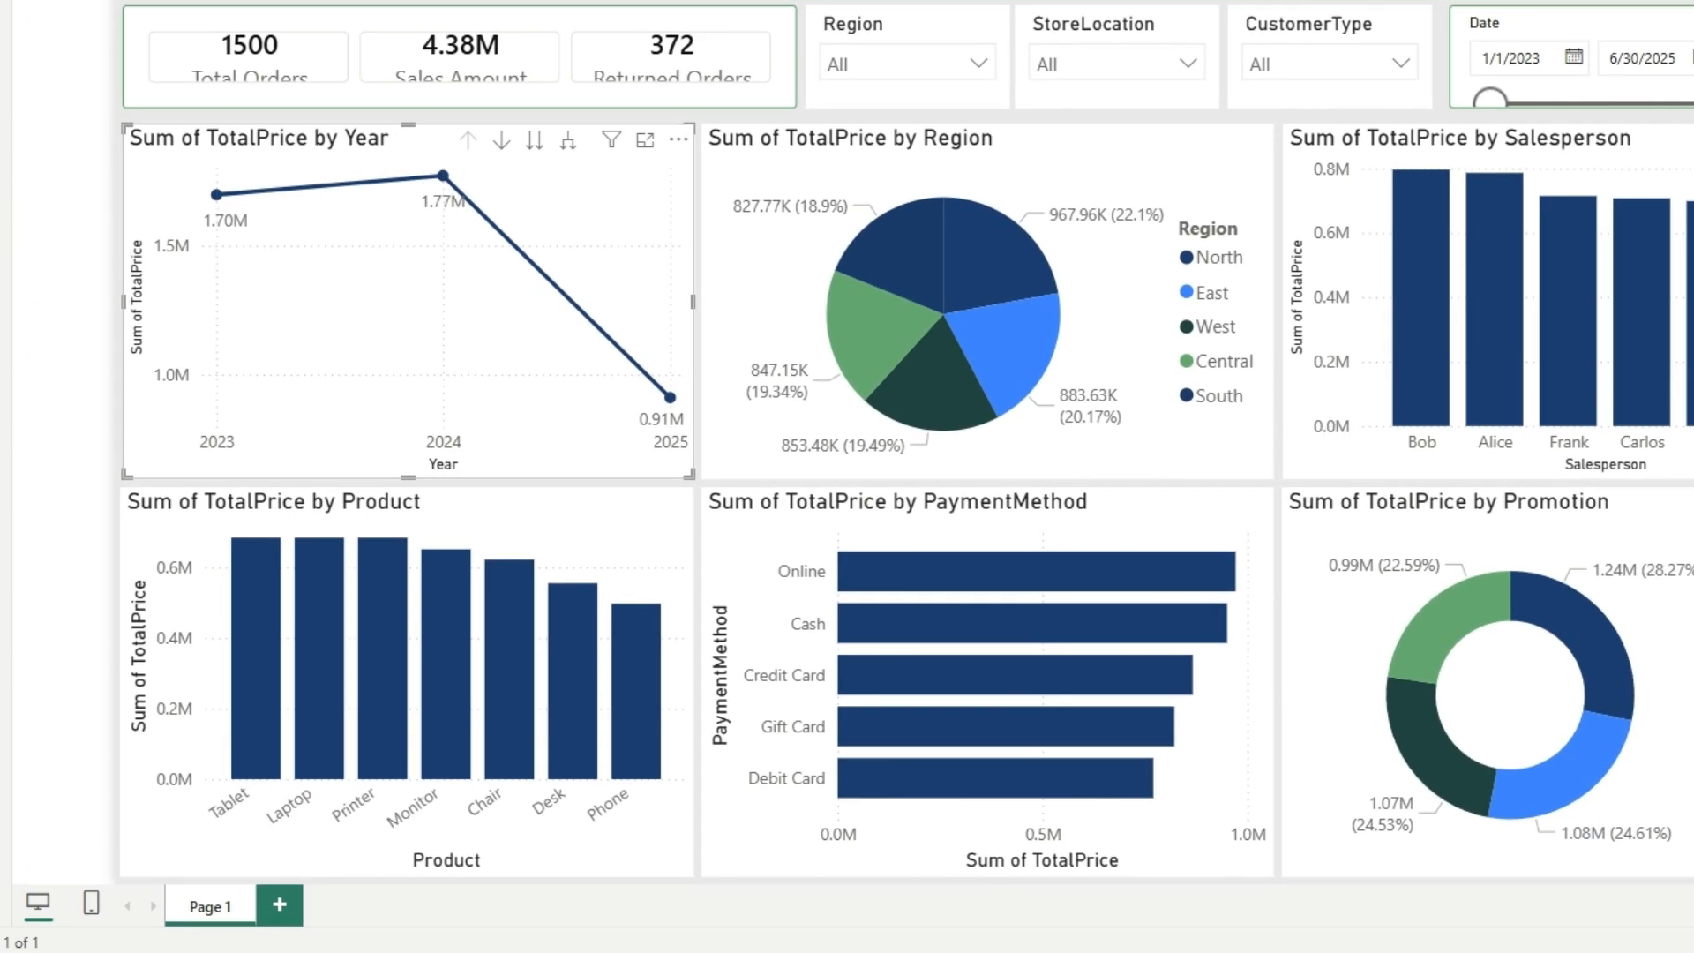
pyautogui.scroll(-3, 1492, 810)
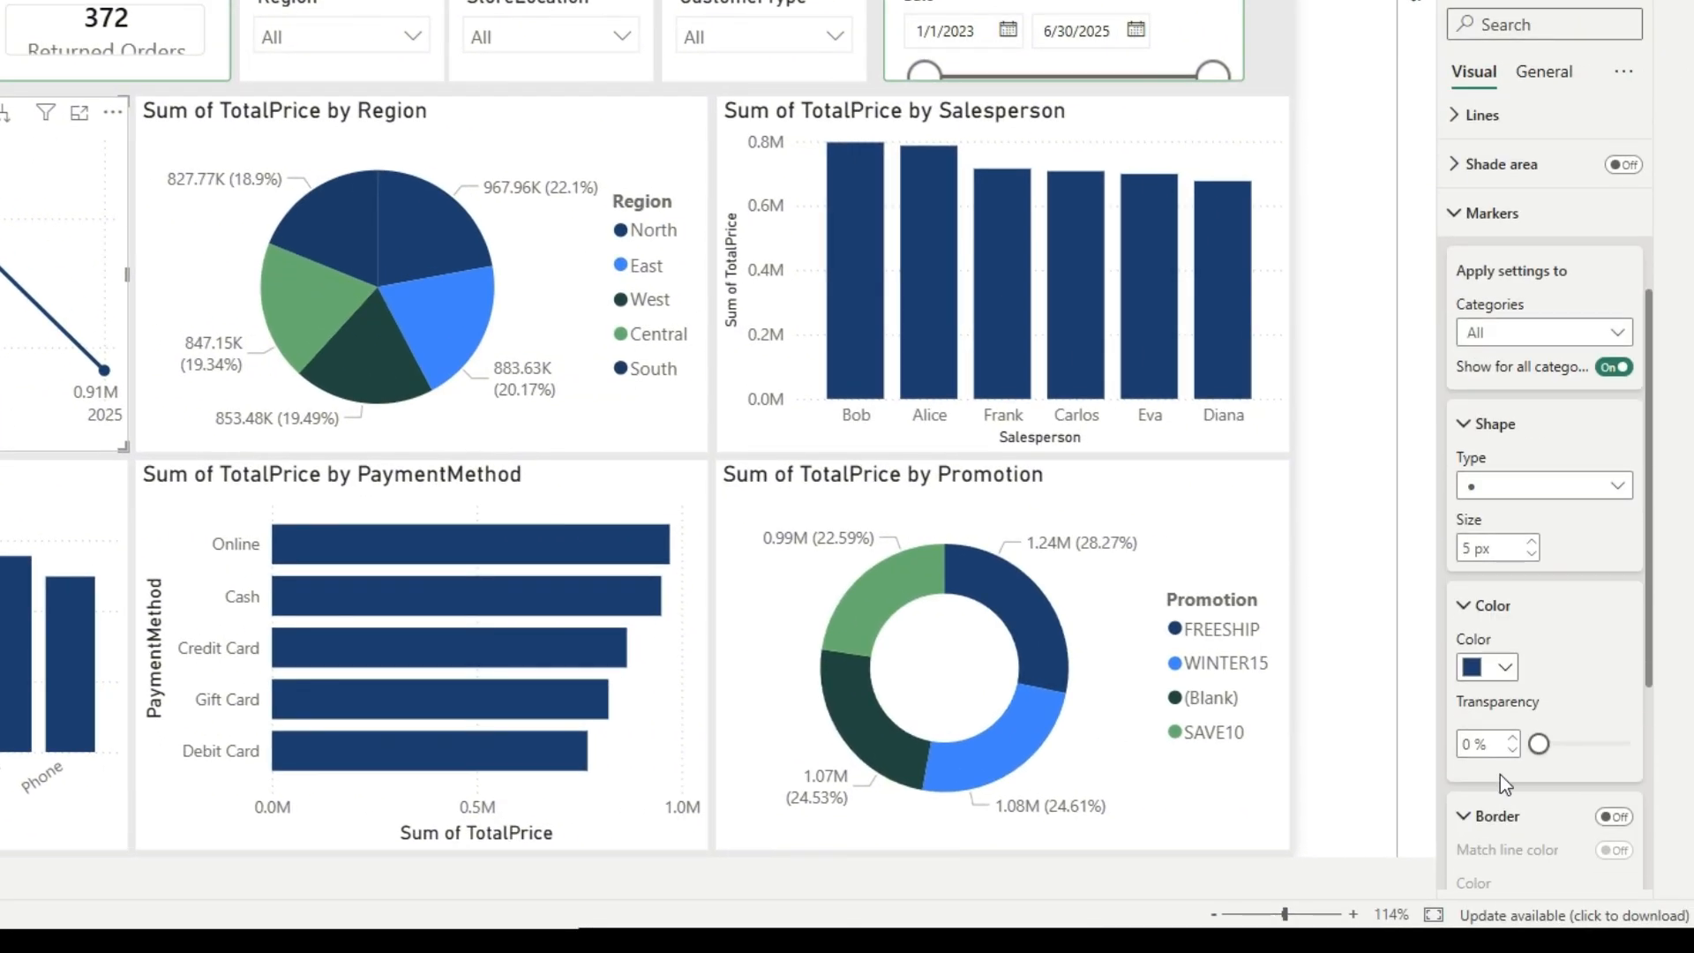
pyautogui.click(1509, 676)
pyautogui.click(1434, 285)
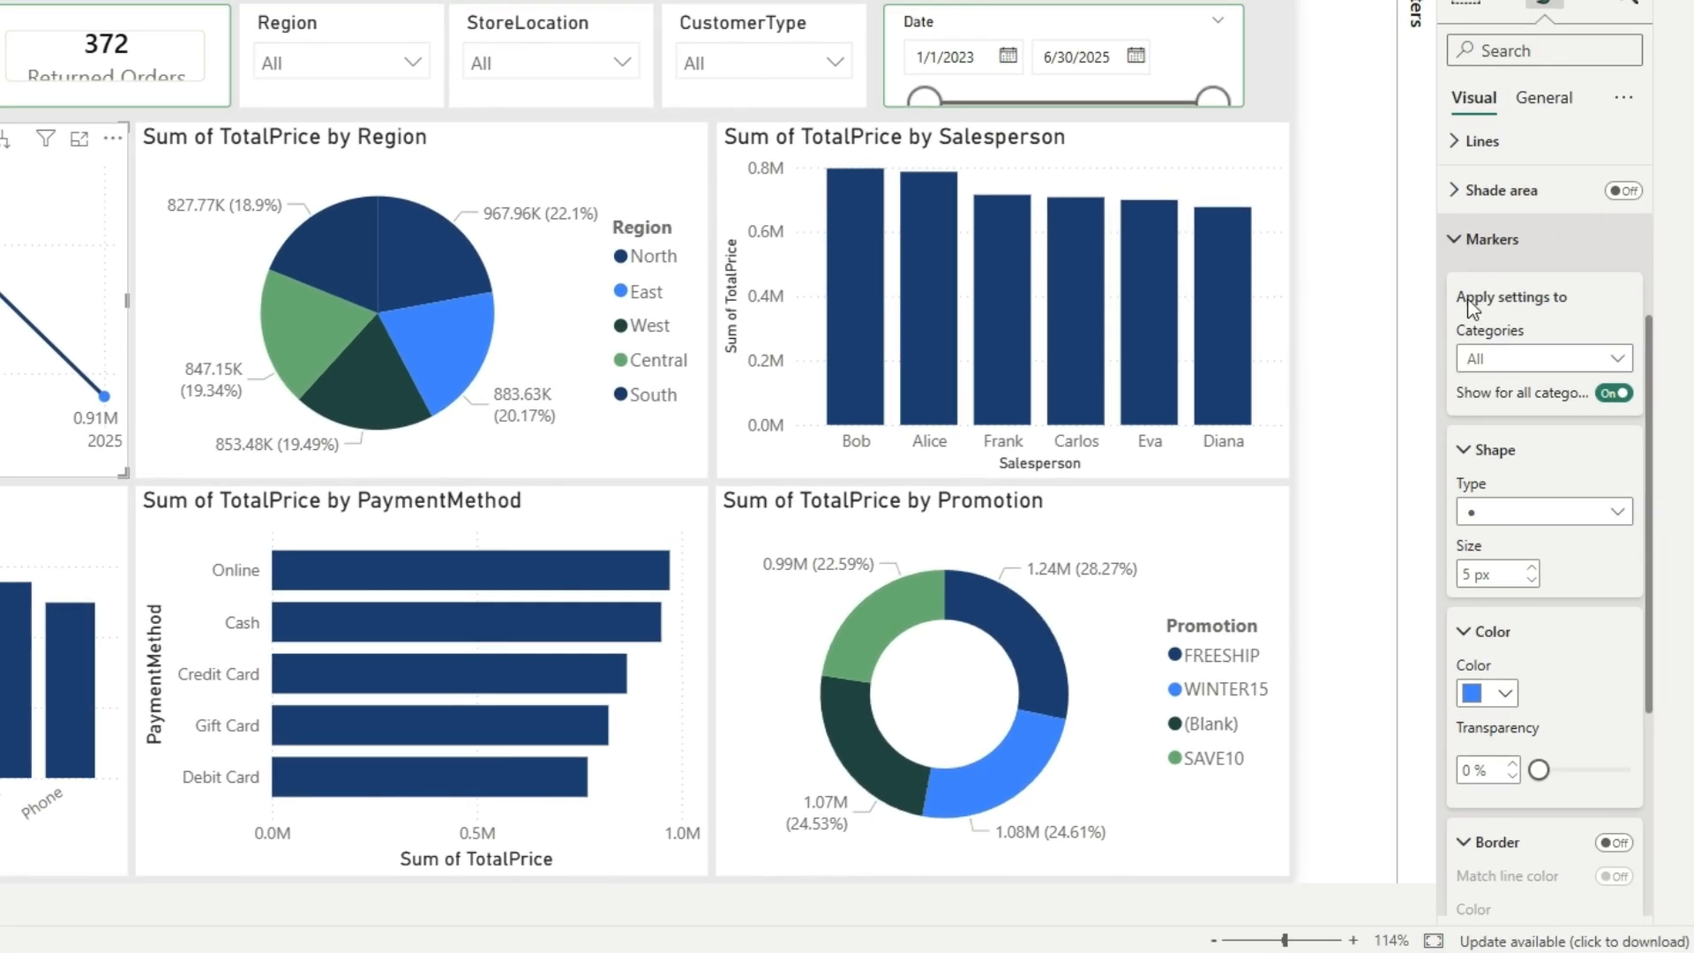
pyautogui.click(1449, 233)
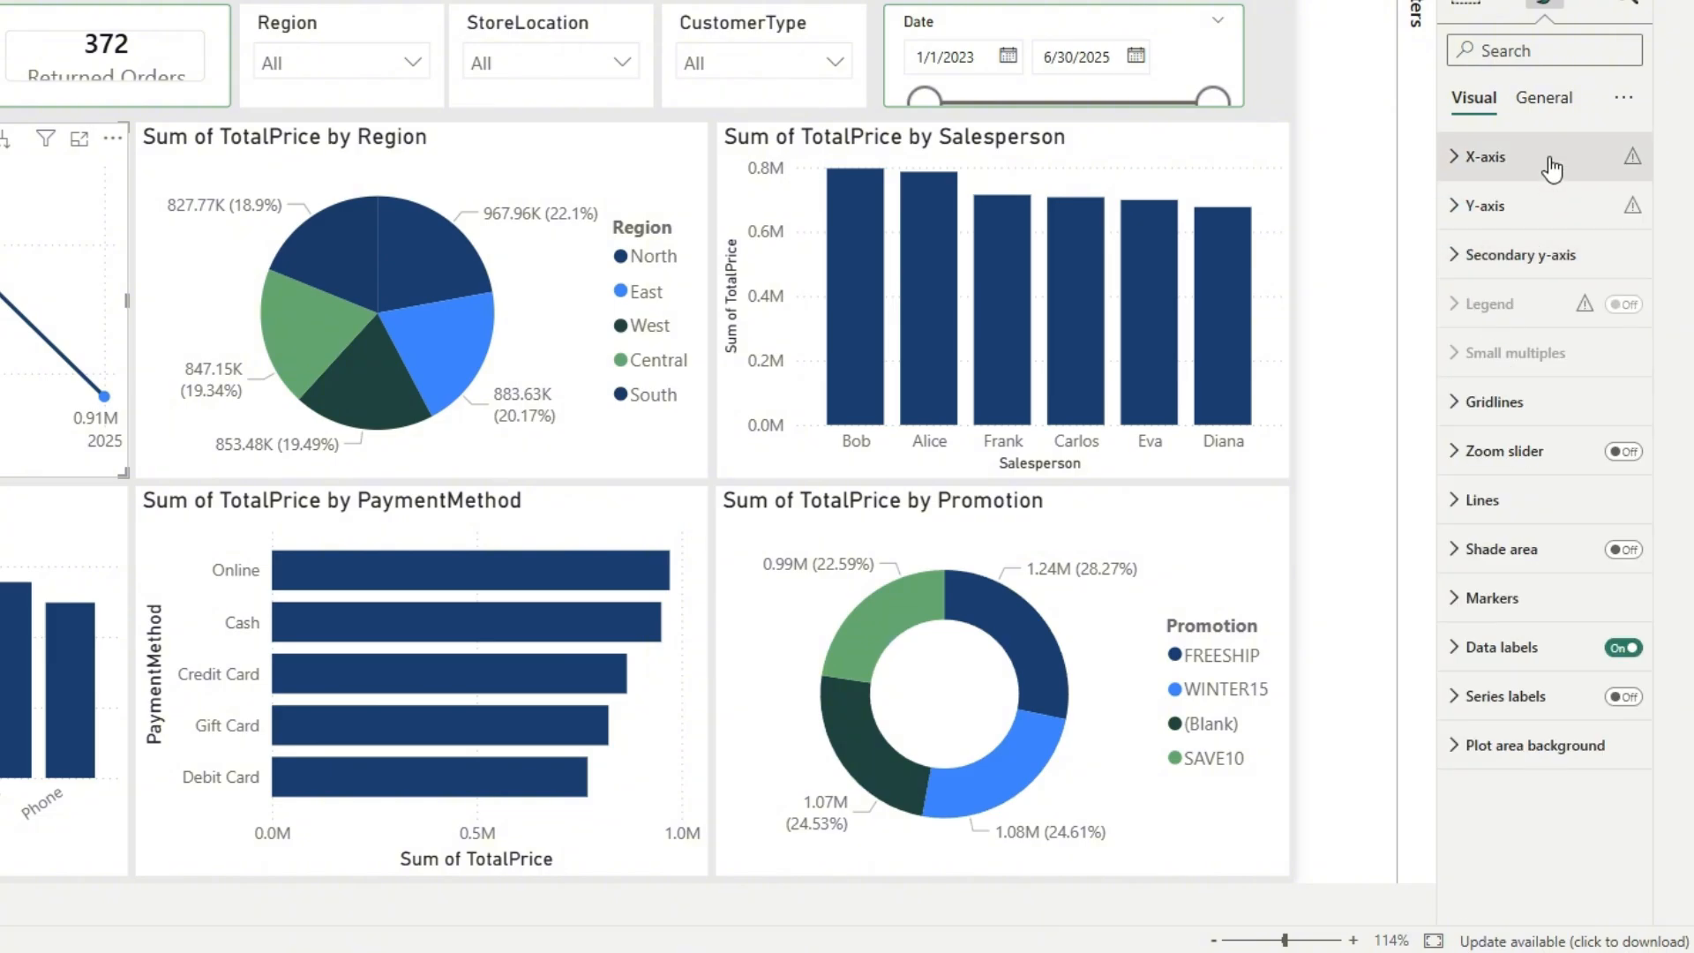
# Shorten the Year line chart's title to "TotalPrice by Year" and centre it horizontally.
pyautogui.click(1543, 98)
pyautogui.click(1486, 206)
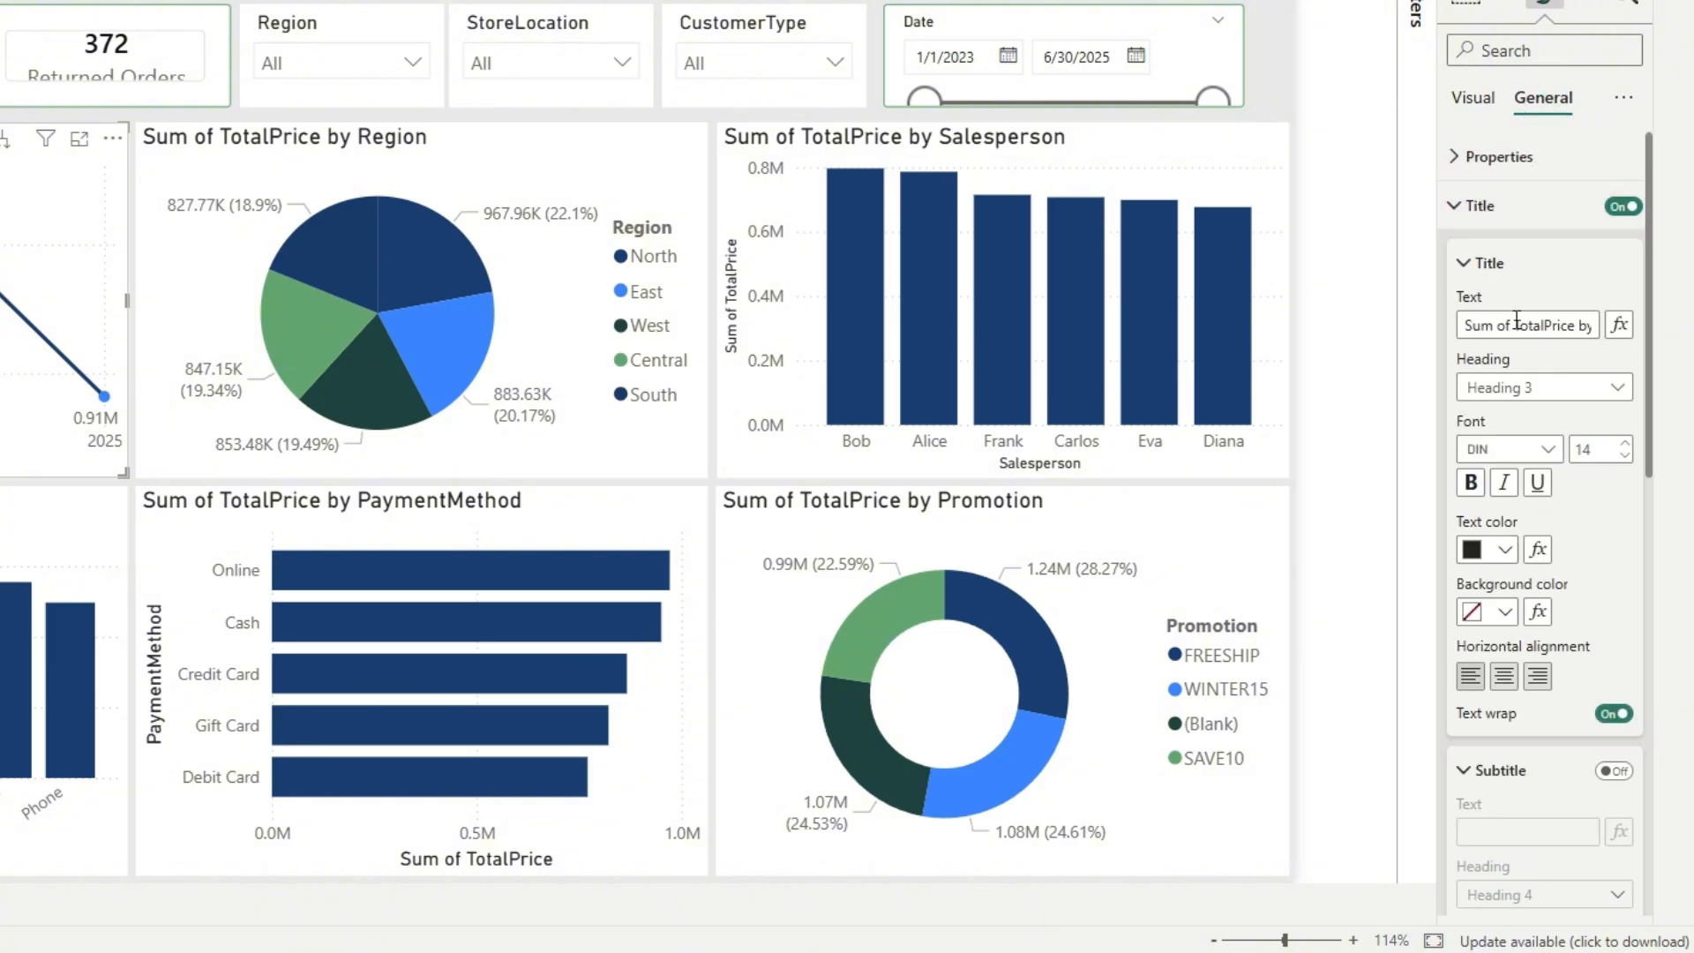
pyautogui.click(1517, 328)
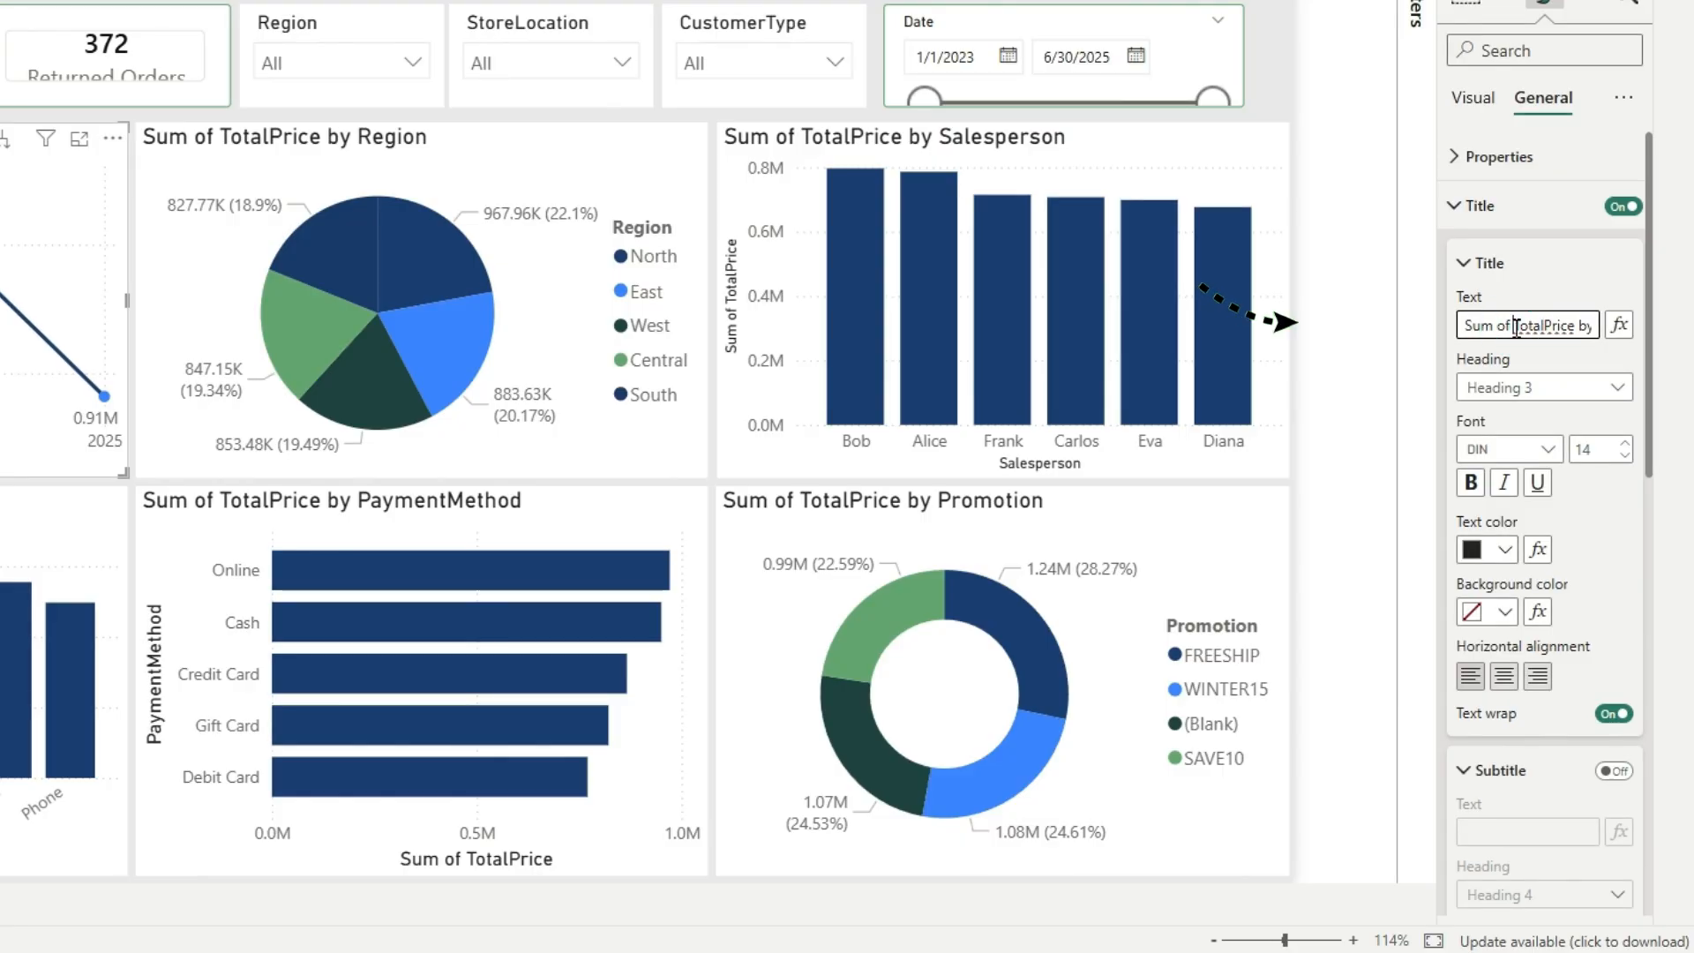
pyautogui.moveTo(1517, 328); pyautogui.dragTo(1321, 335)
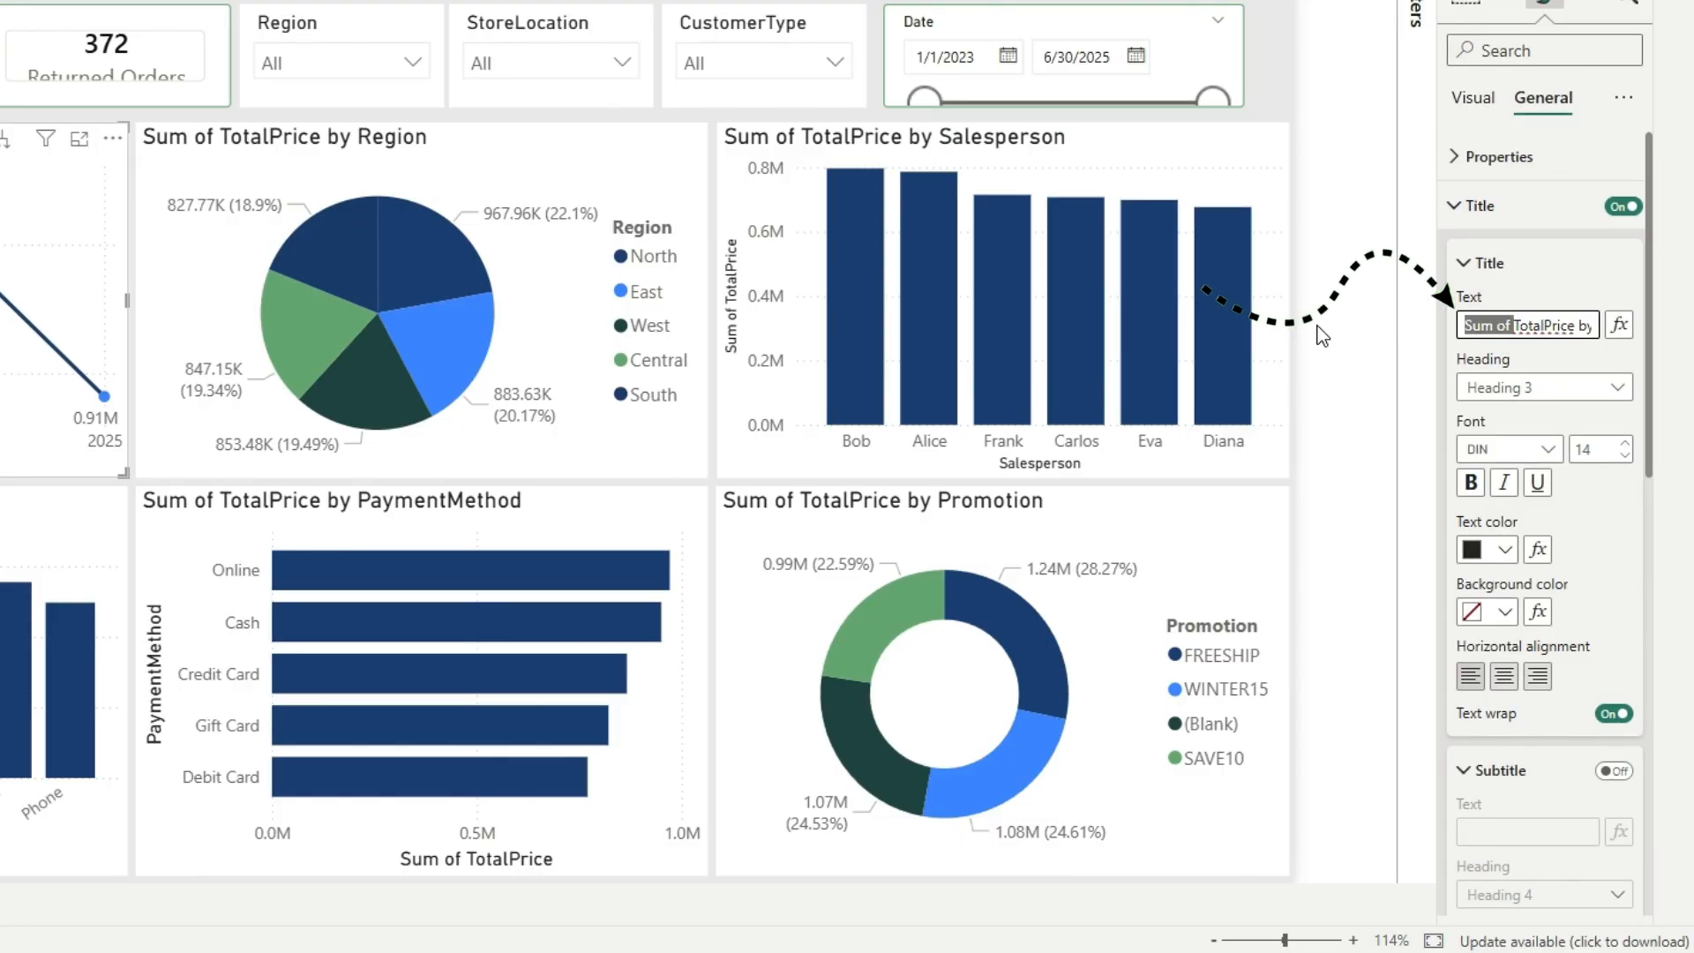
pyautogui.press('BackSpace')
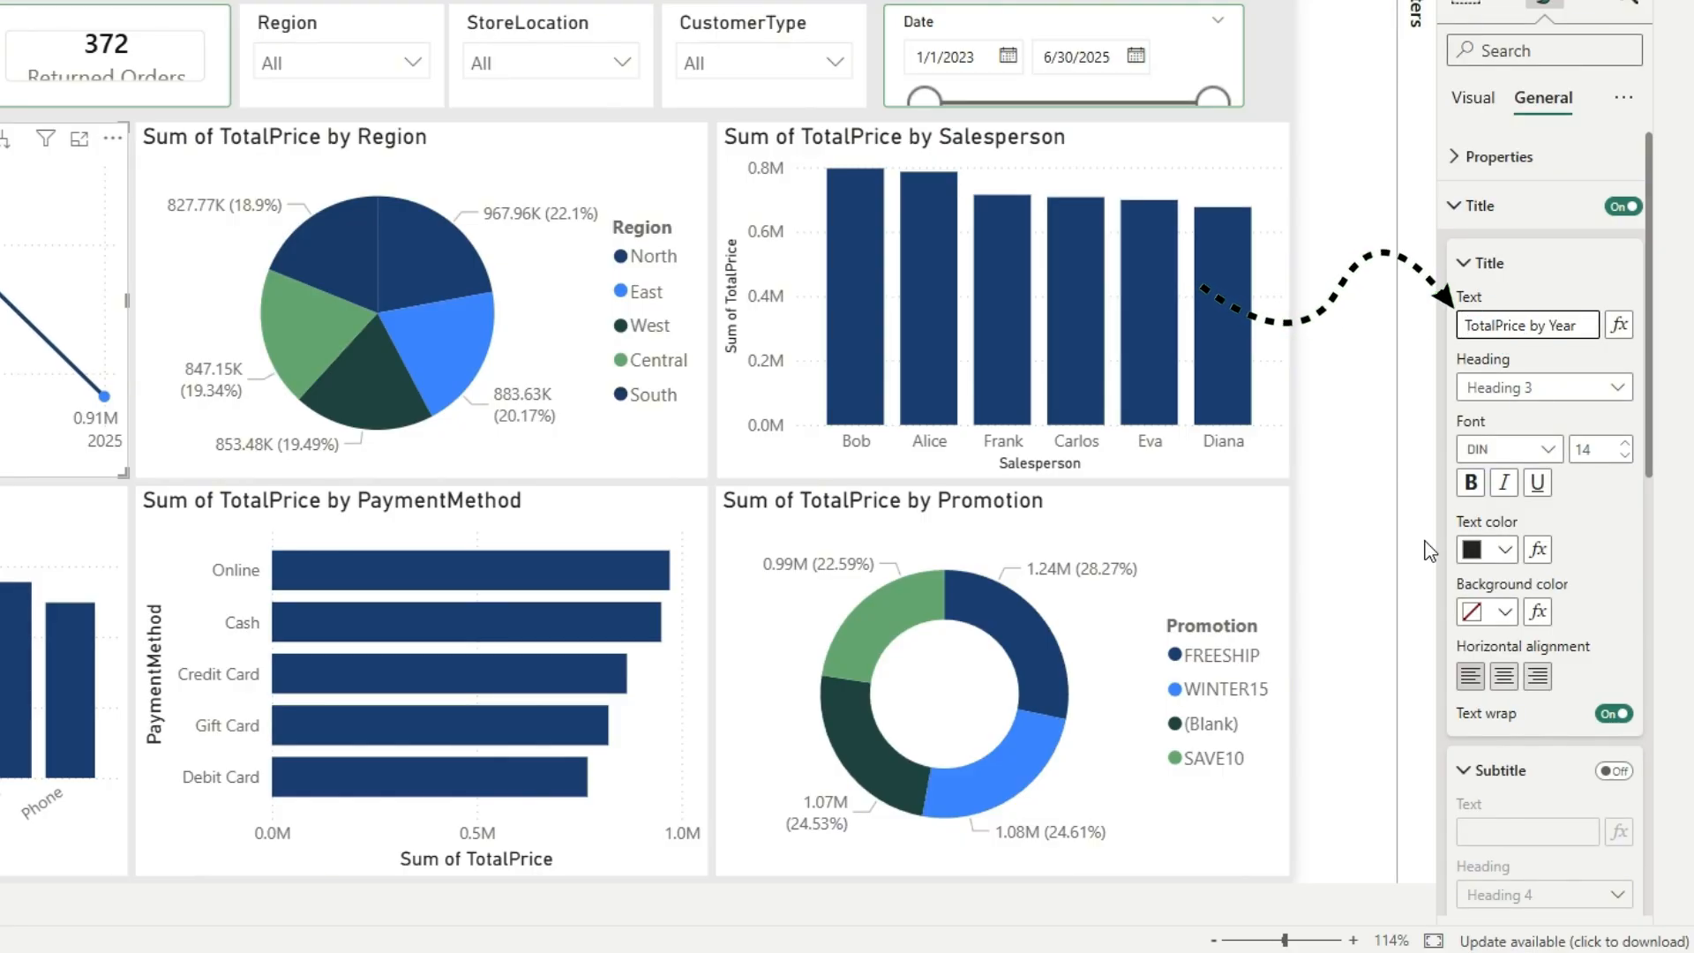
pyautogui.click(1506, 677)
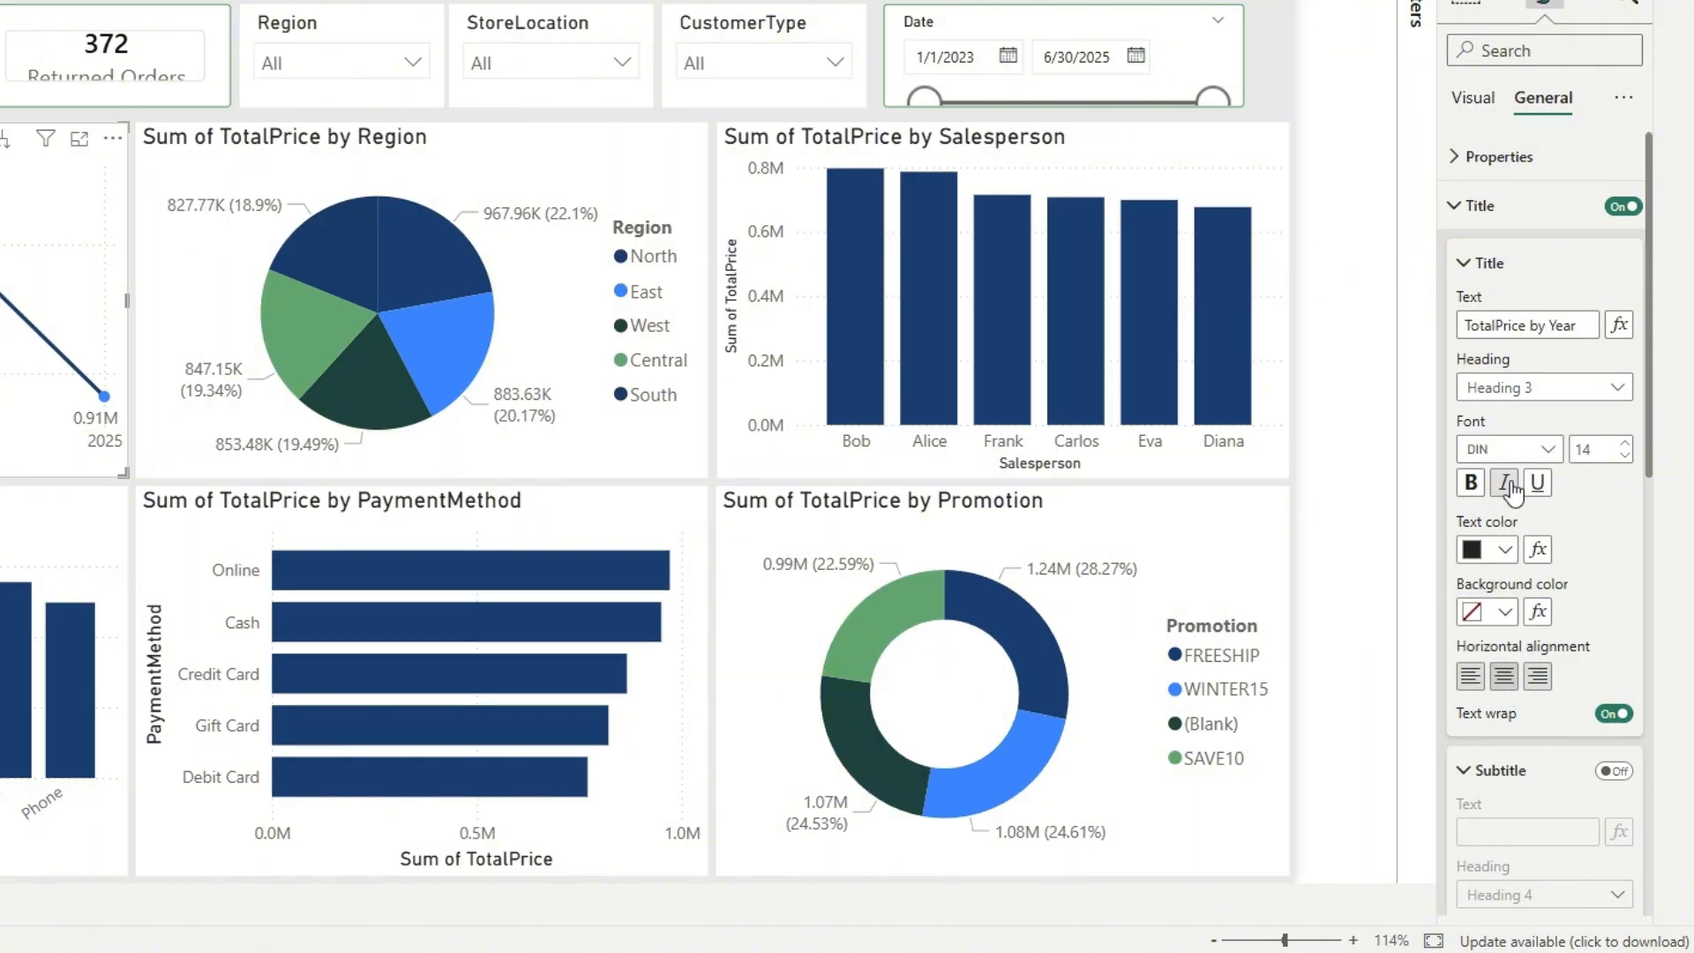
# Change the font of the Year line chart's title to Segoe UI.
pyautogui.click(1549, 451)
pyautogui.scroll(-4, 1545, 529)
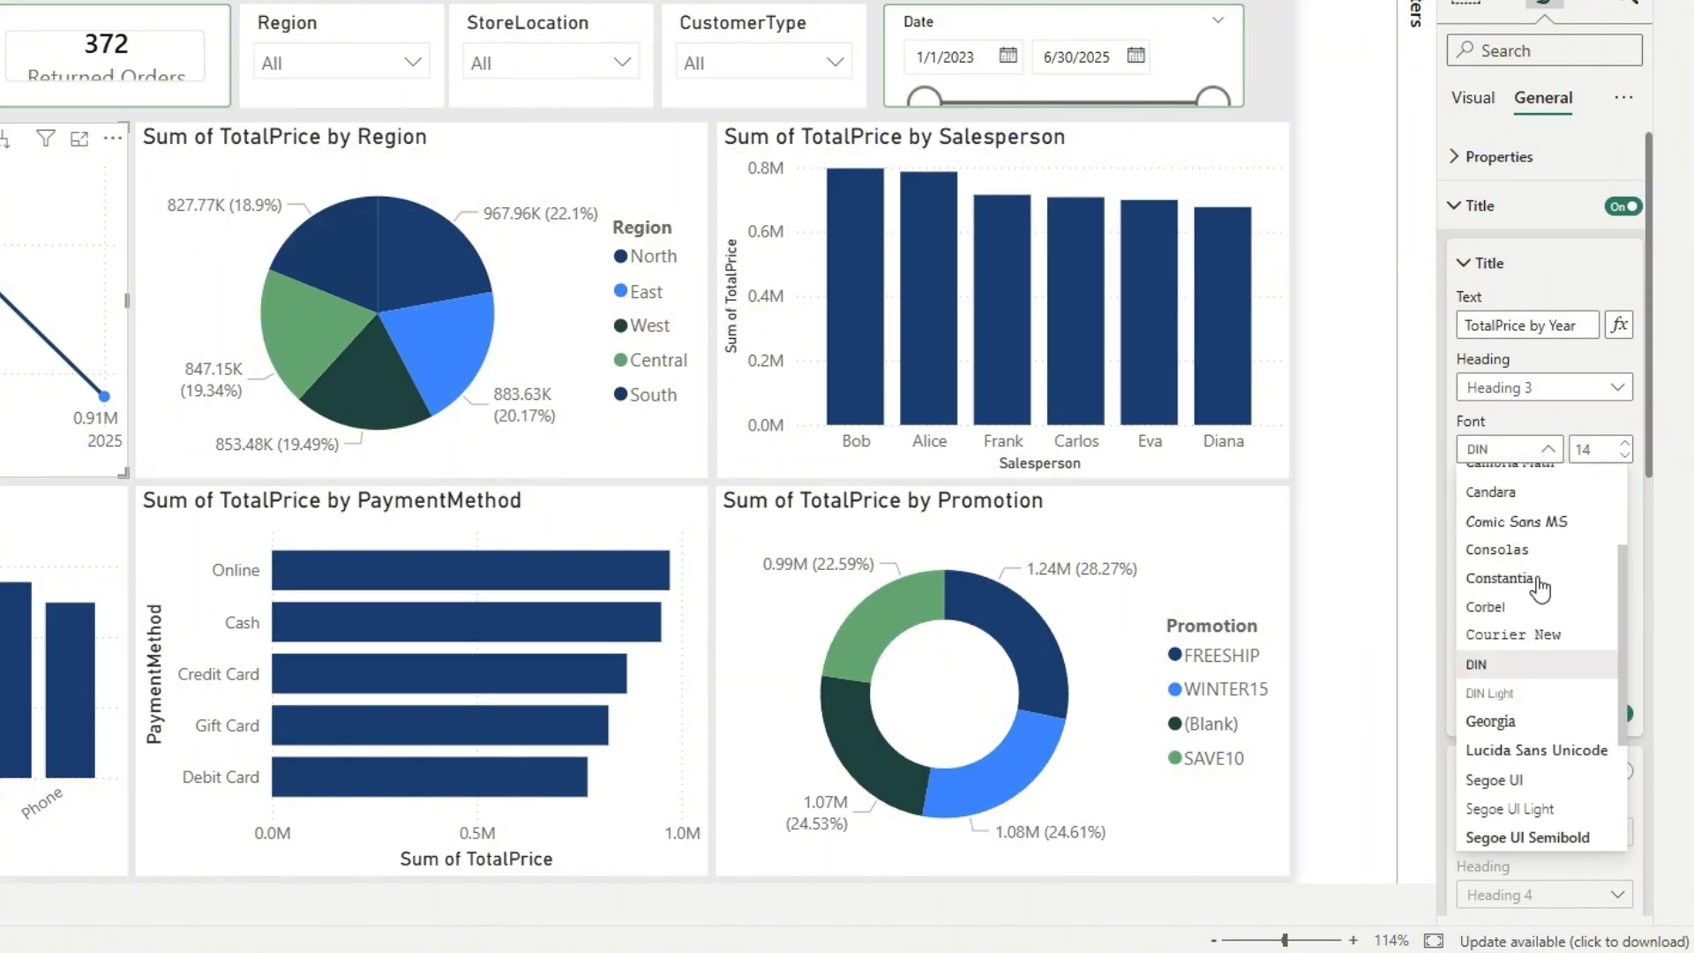
pyautogui.click(1500, 579)
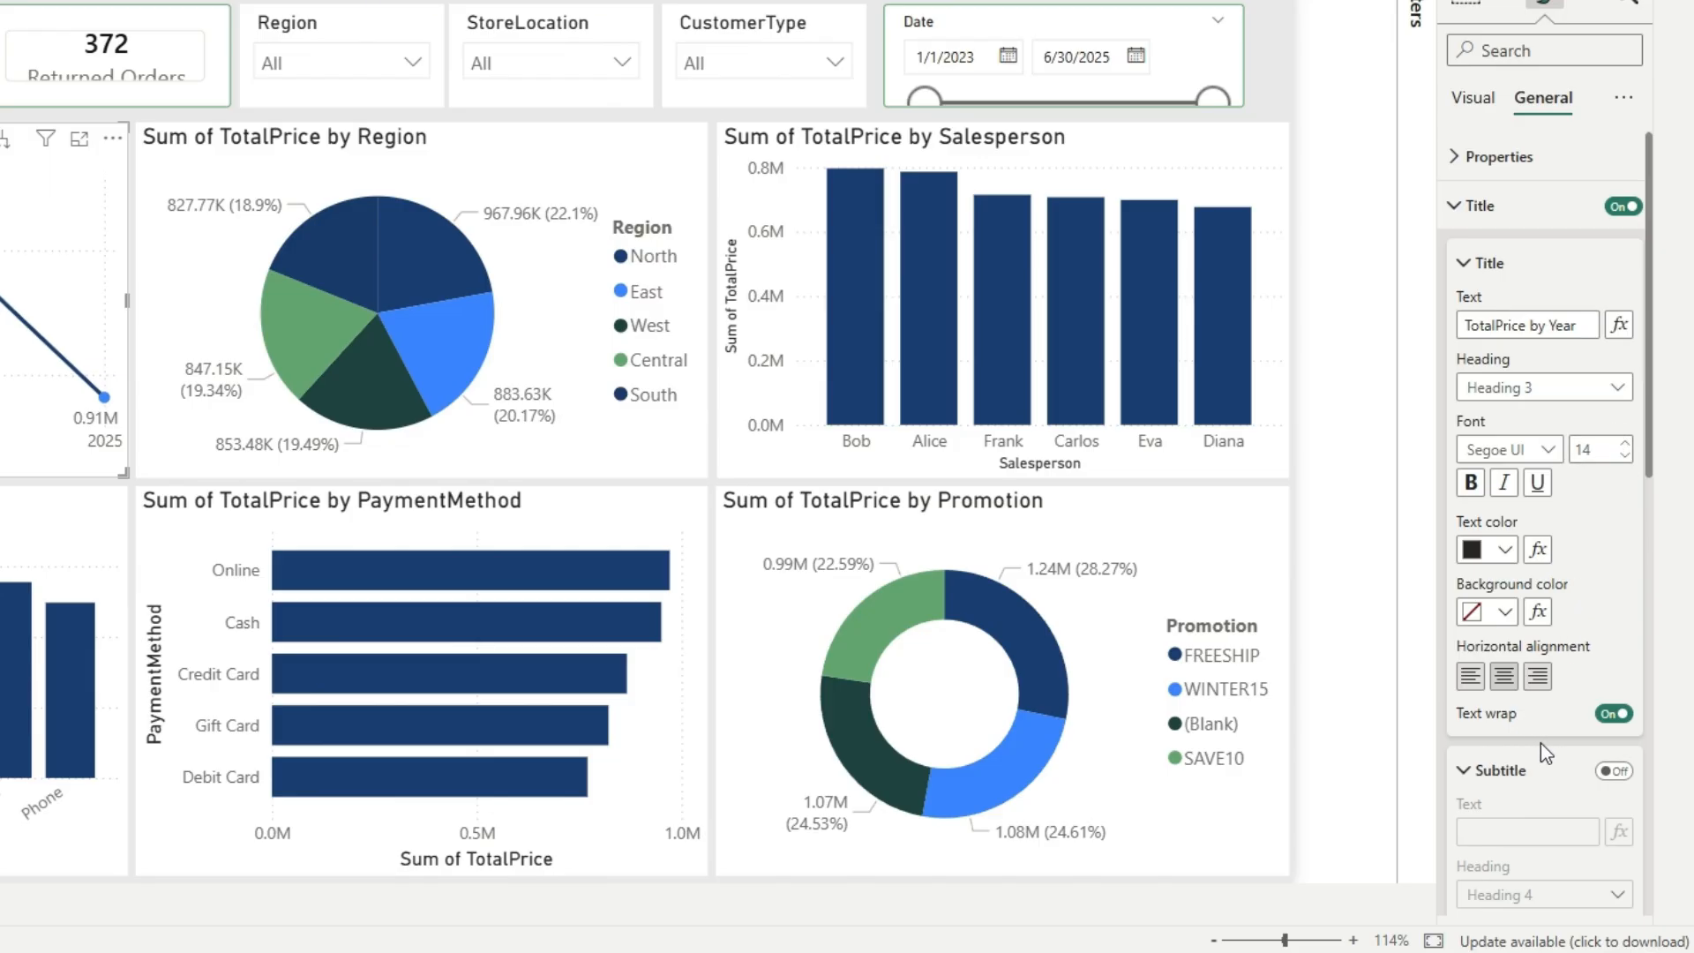
# Give the Year line chart's title a light blue background and white text.
pyautogui.click(1508, 612)
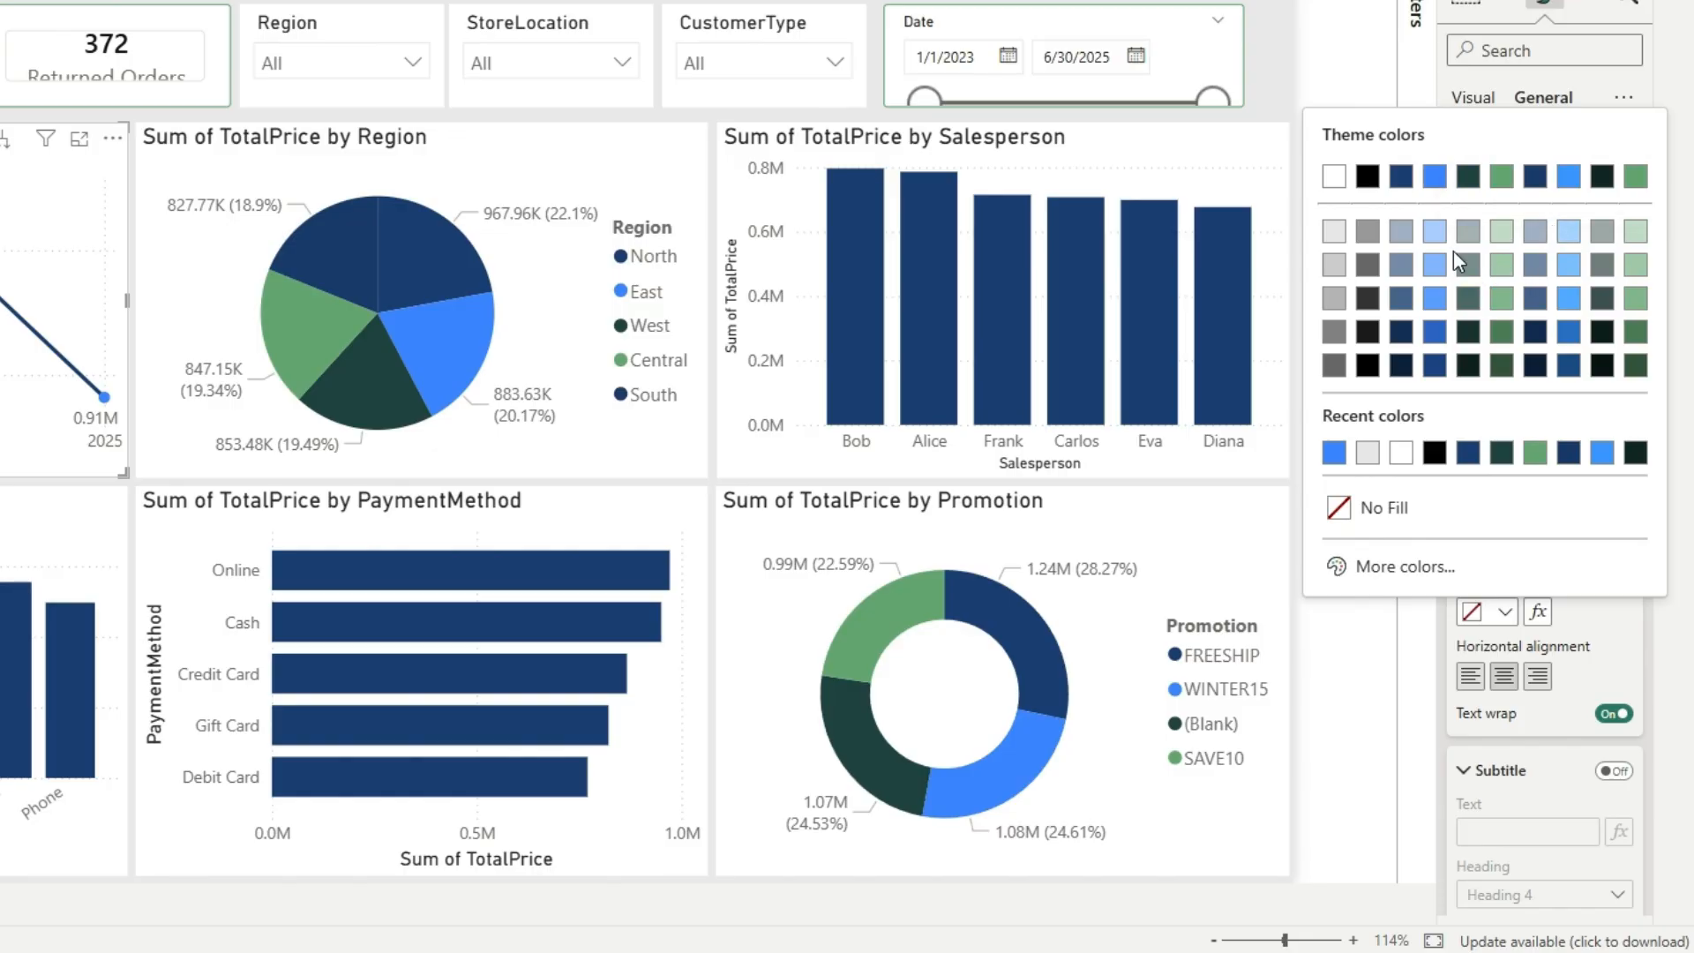
pyautogui.click(1434, 265)
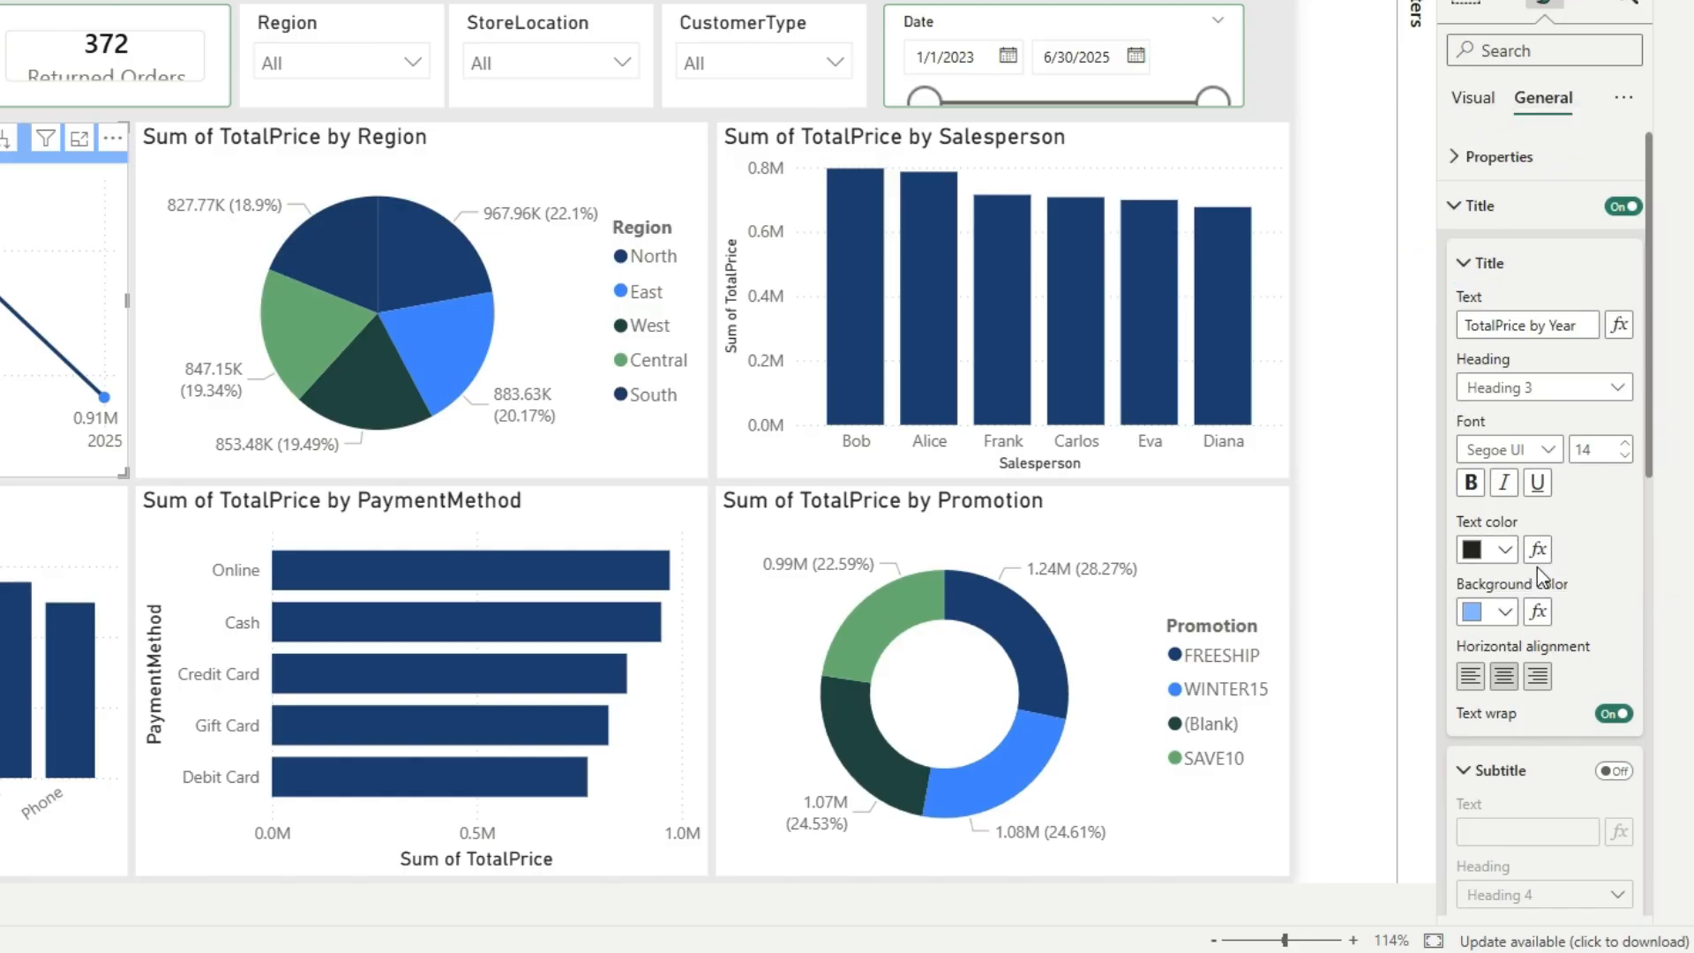
pyautogui.click(1505, 553)
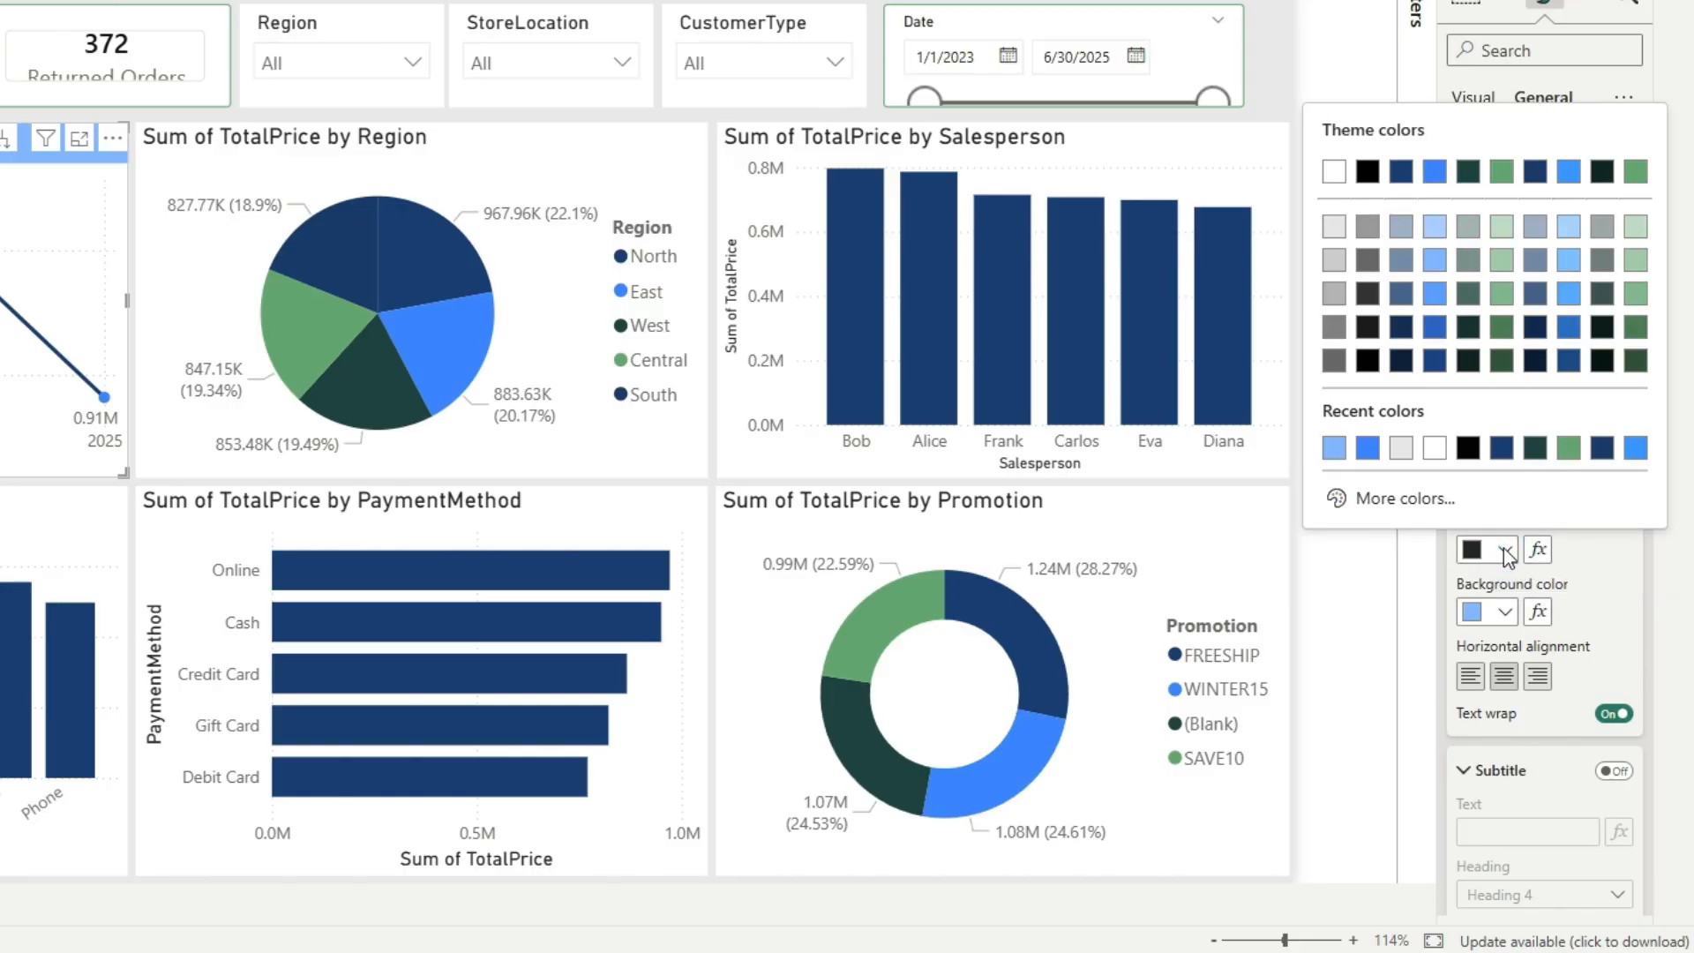
pyautogui.click(1336, 174)
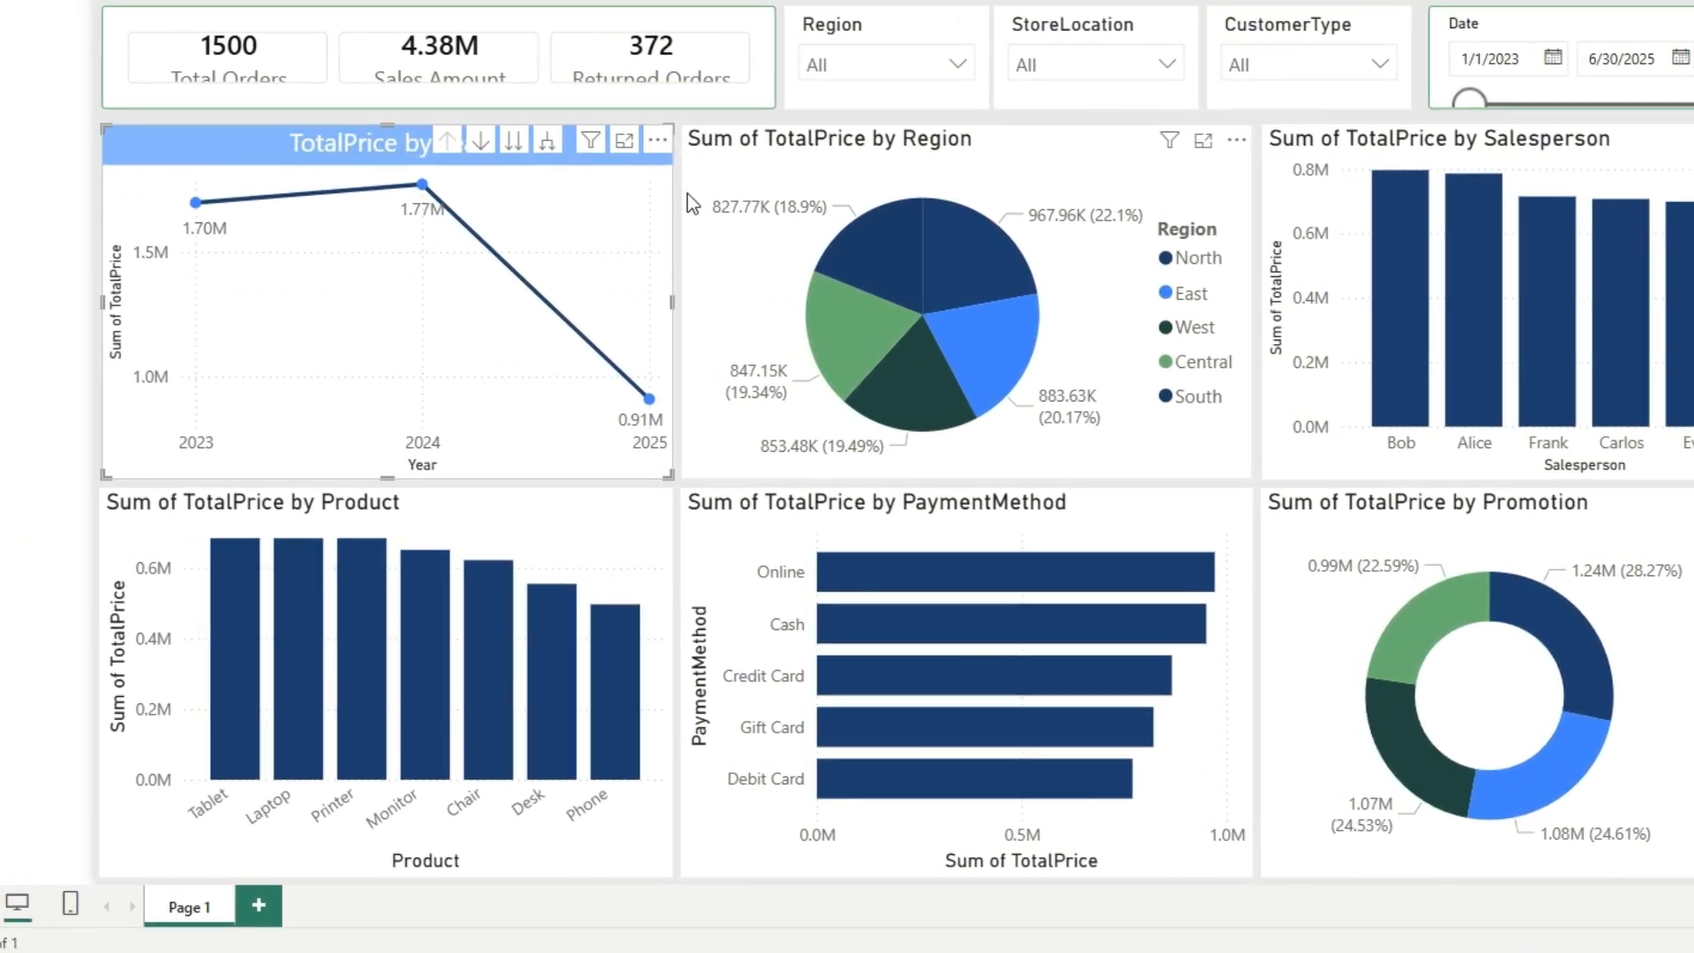
# Make the Year line chart's title bold.
pyautogui.click(677, 201)
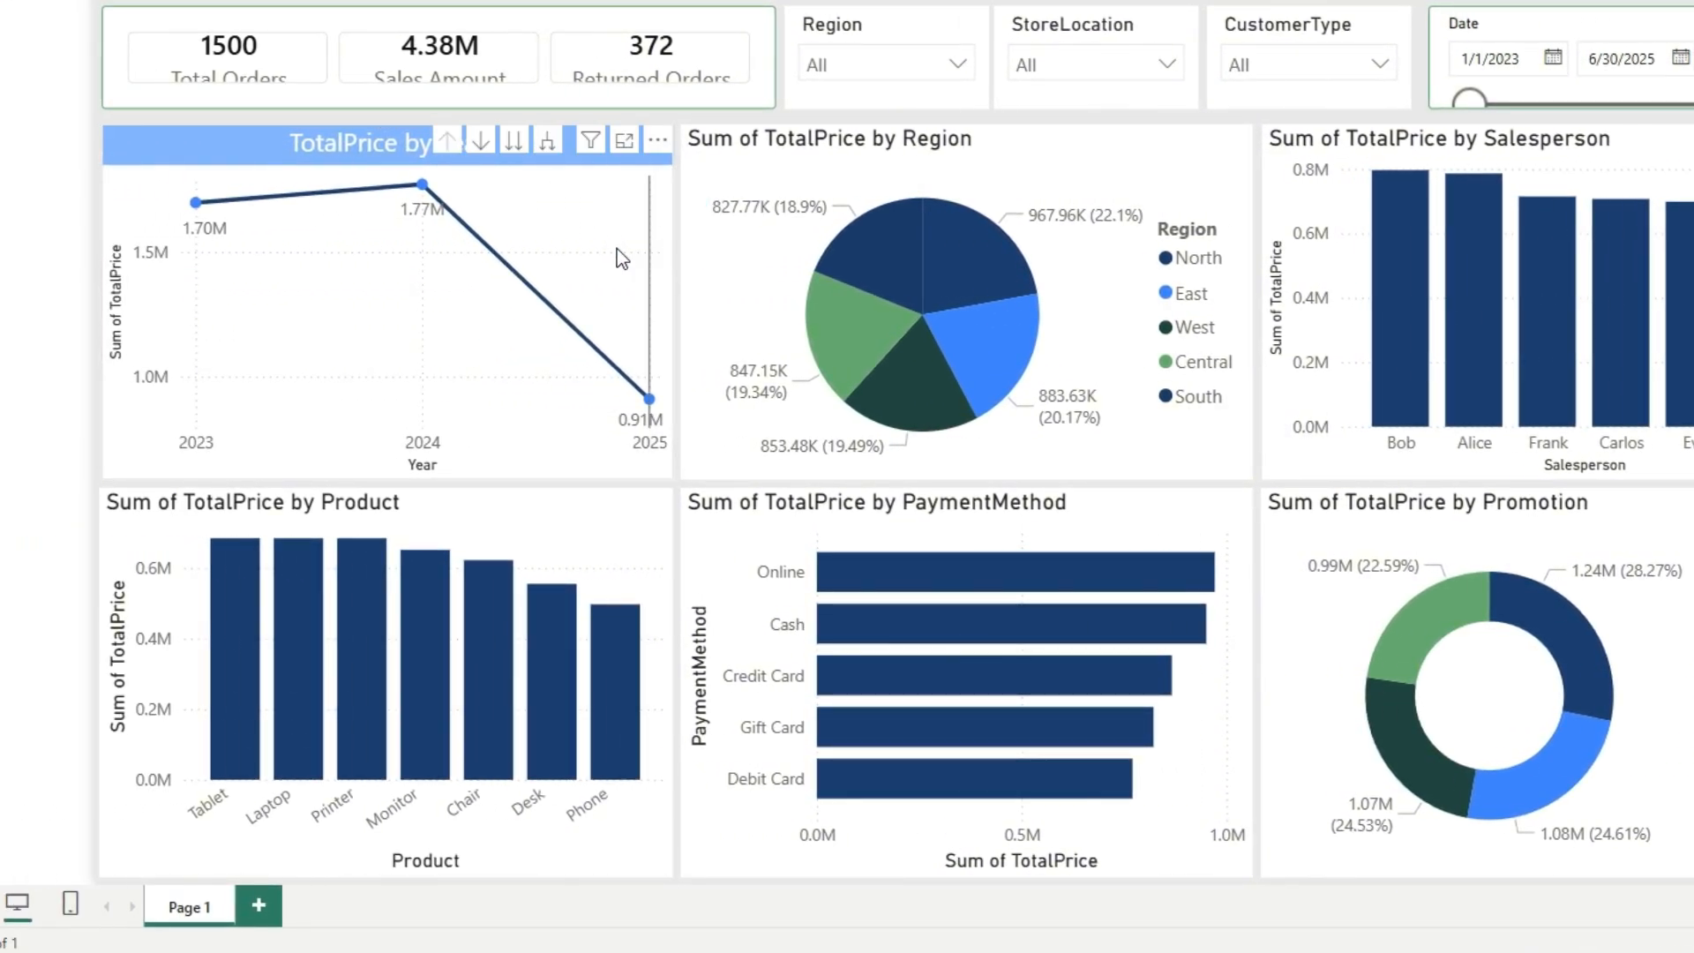
pyautogui.click(547, 178)
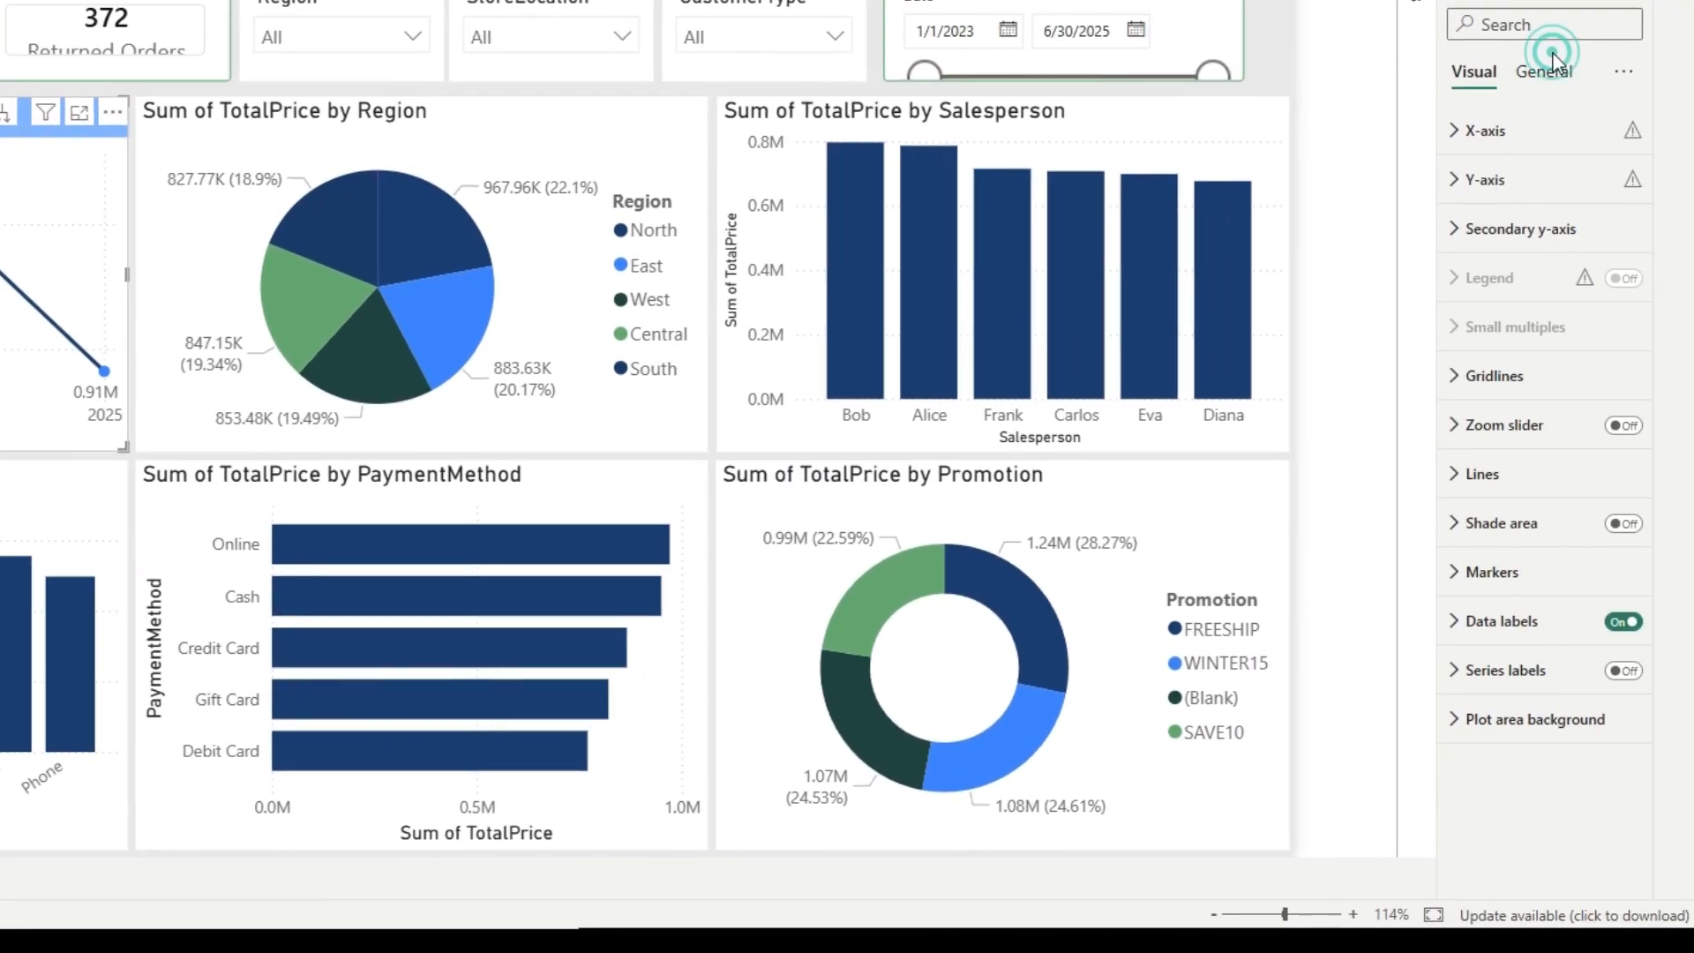
pyautogui.click(1545, 69)
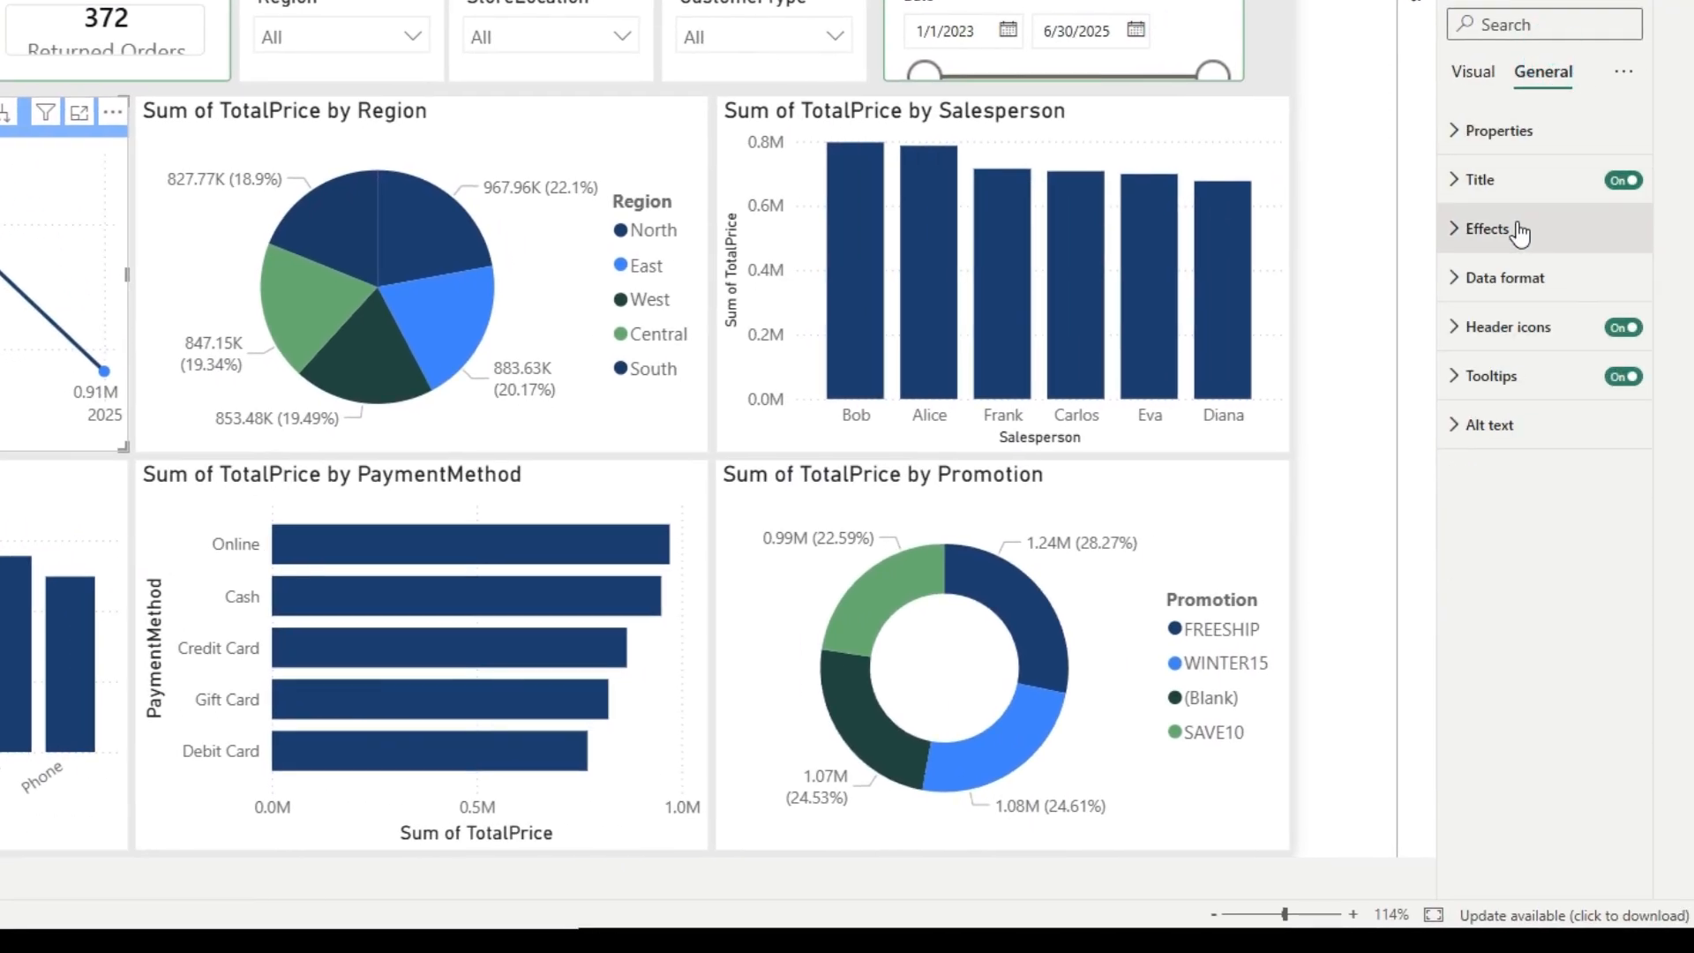
pyautogui.click(1479, 180)
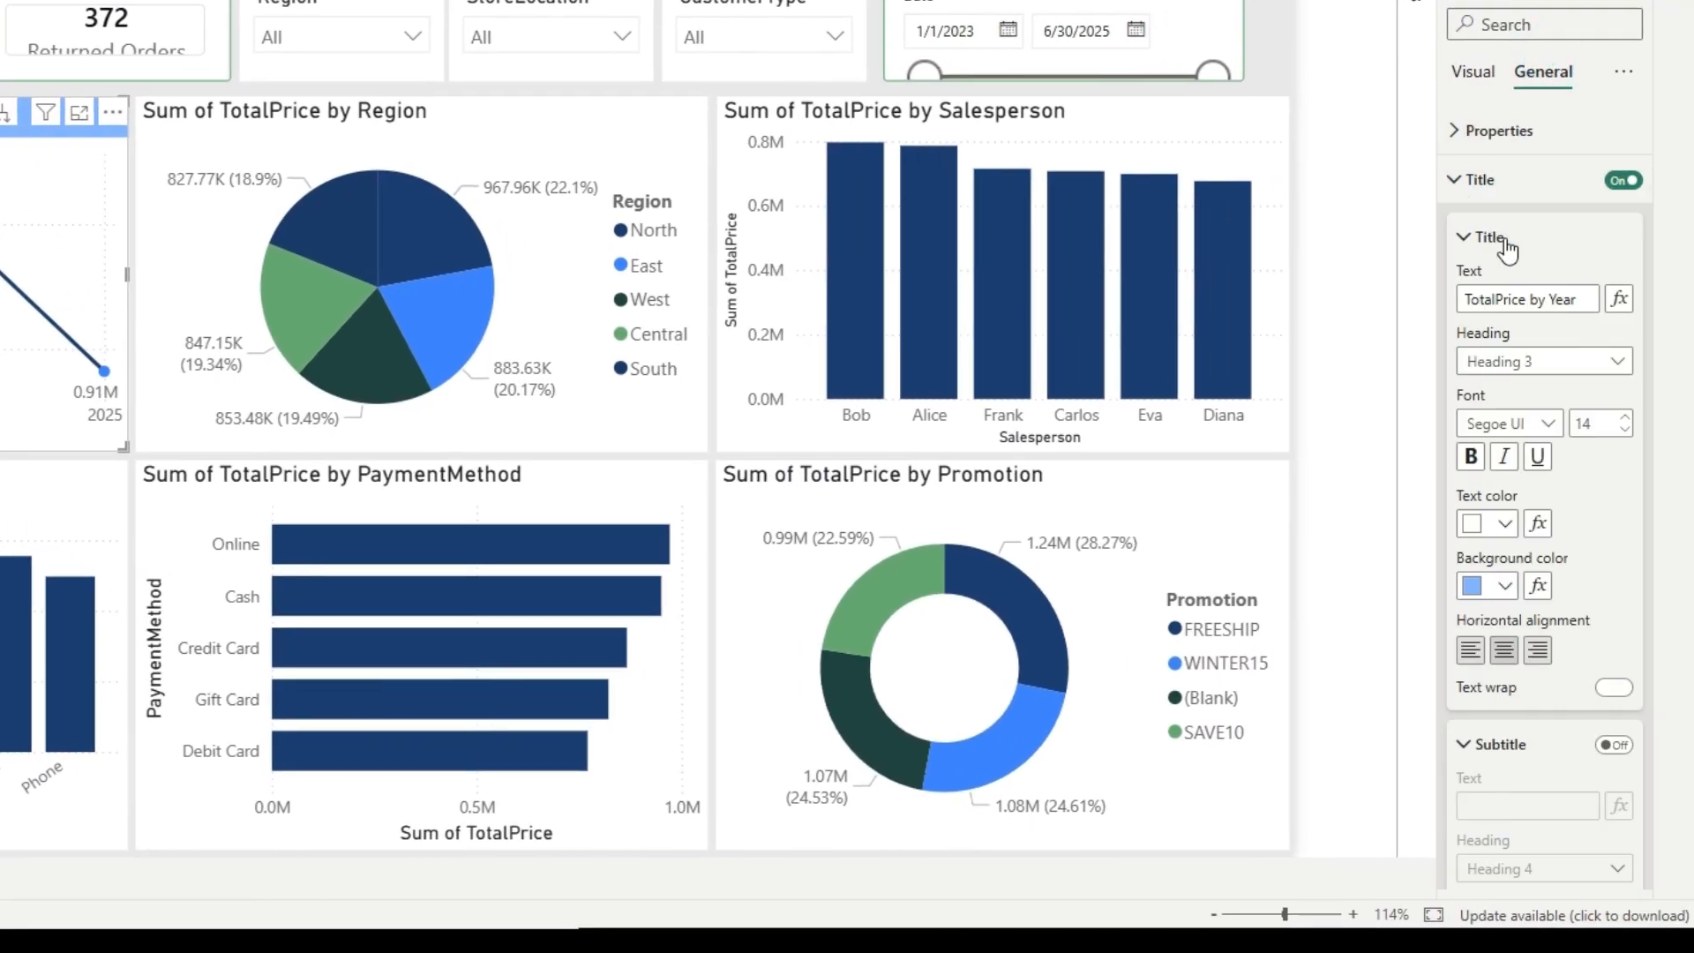
pyautogui.click(1481, 466)
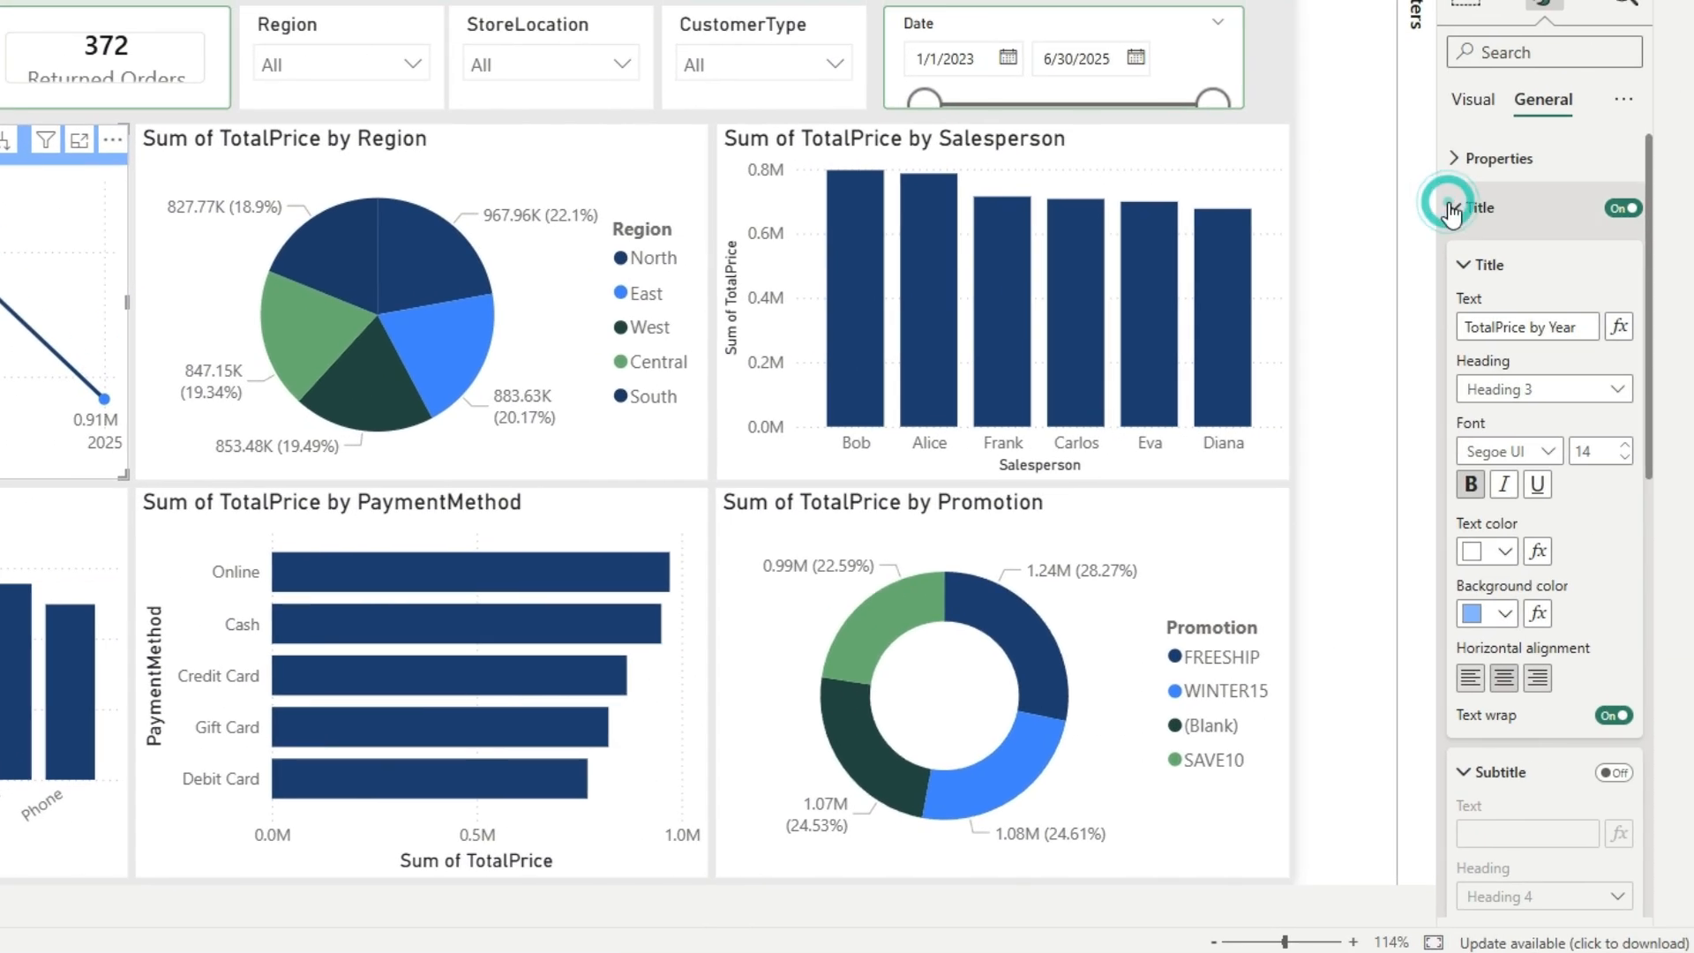
pyautogui.click(1451, 209)
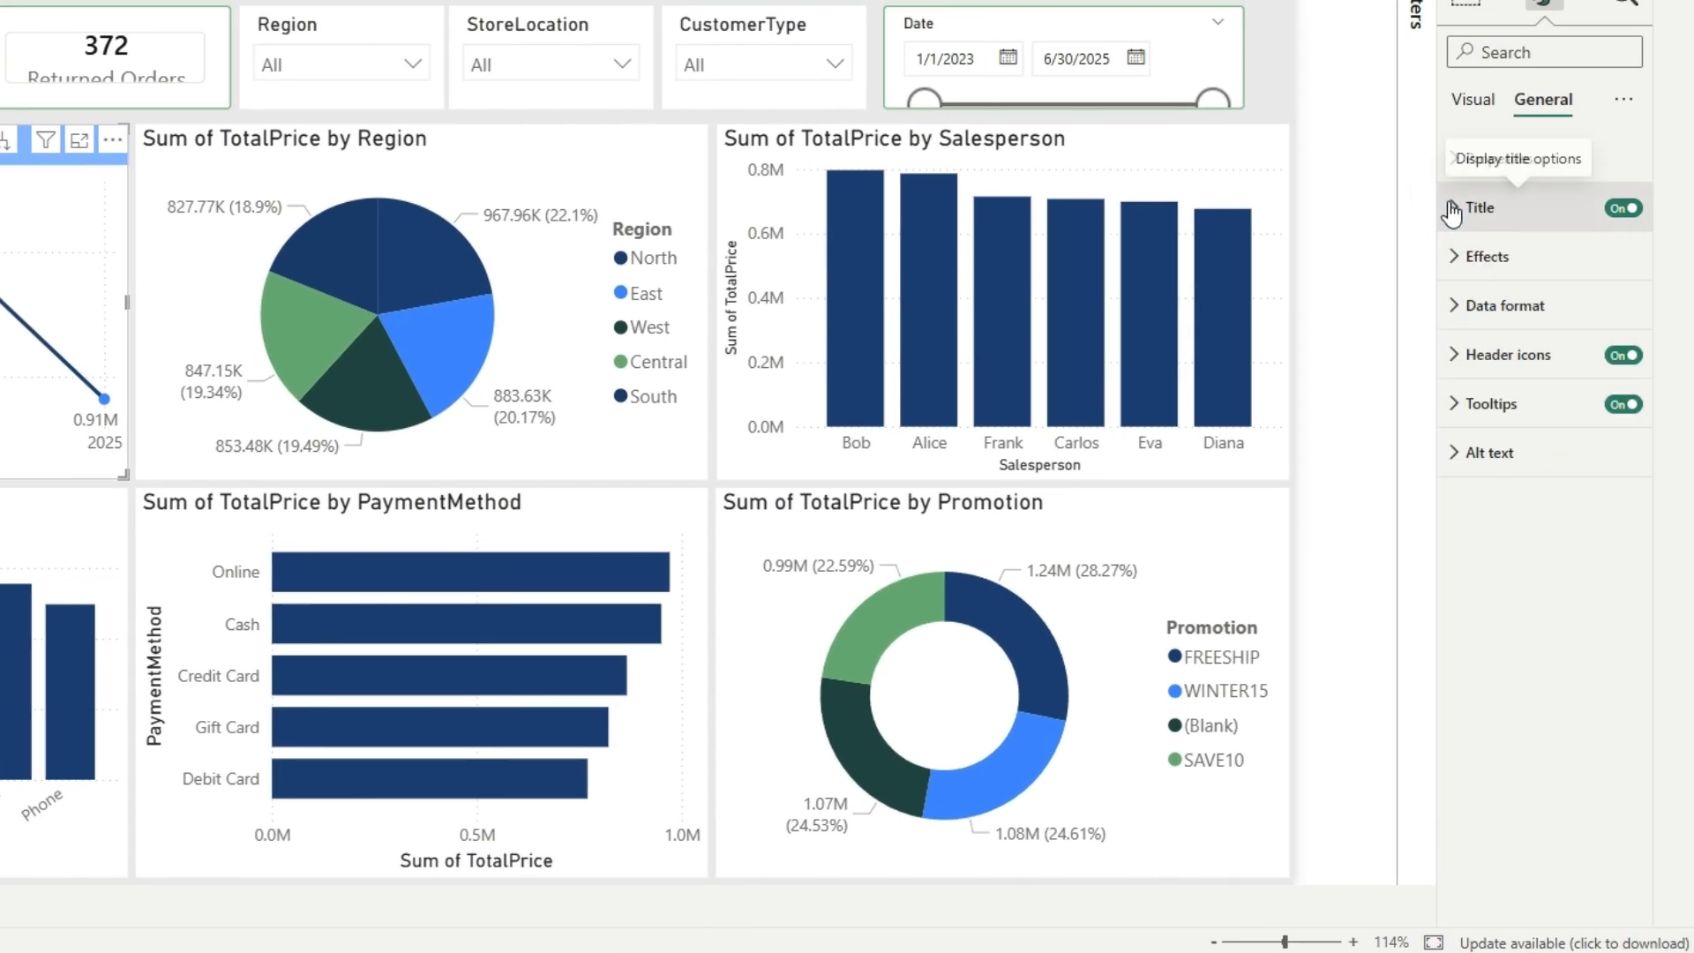
# Turn on a green visual border for the Year line chart and set its width to 2 px.
pyautogui.click(1490, 257)
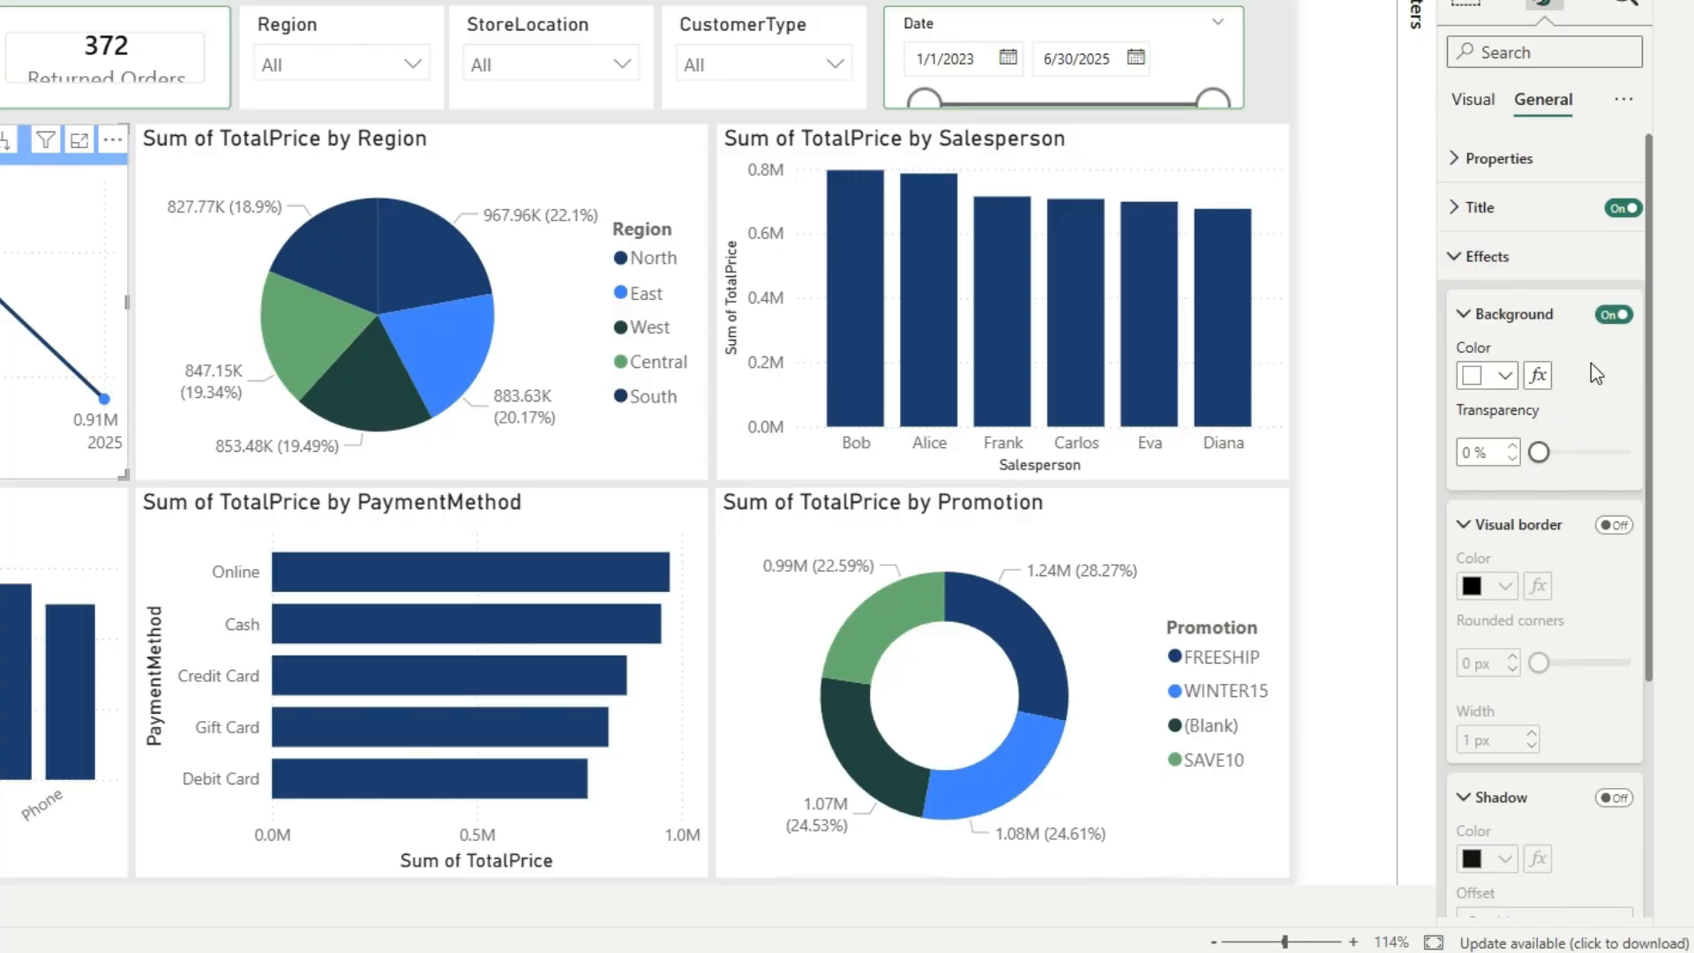
pyautogui.click(1614, 525)
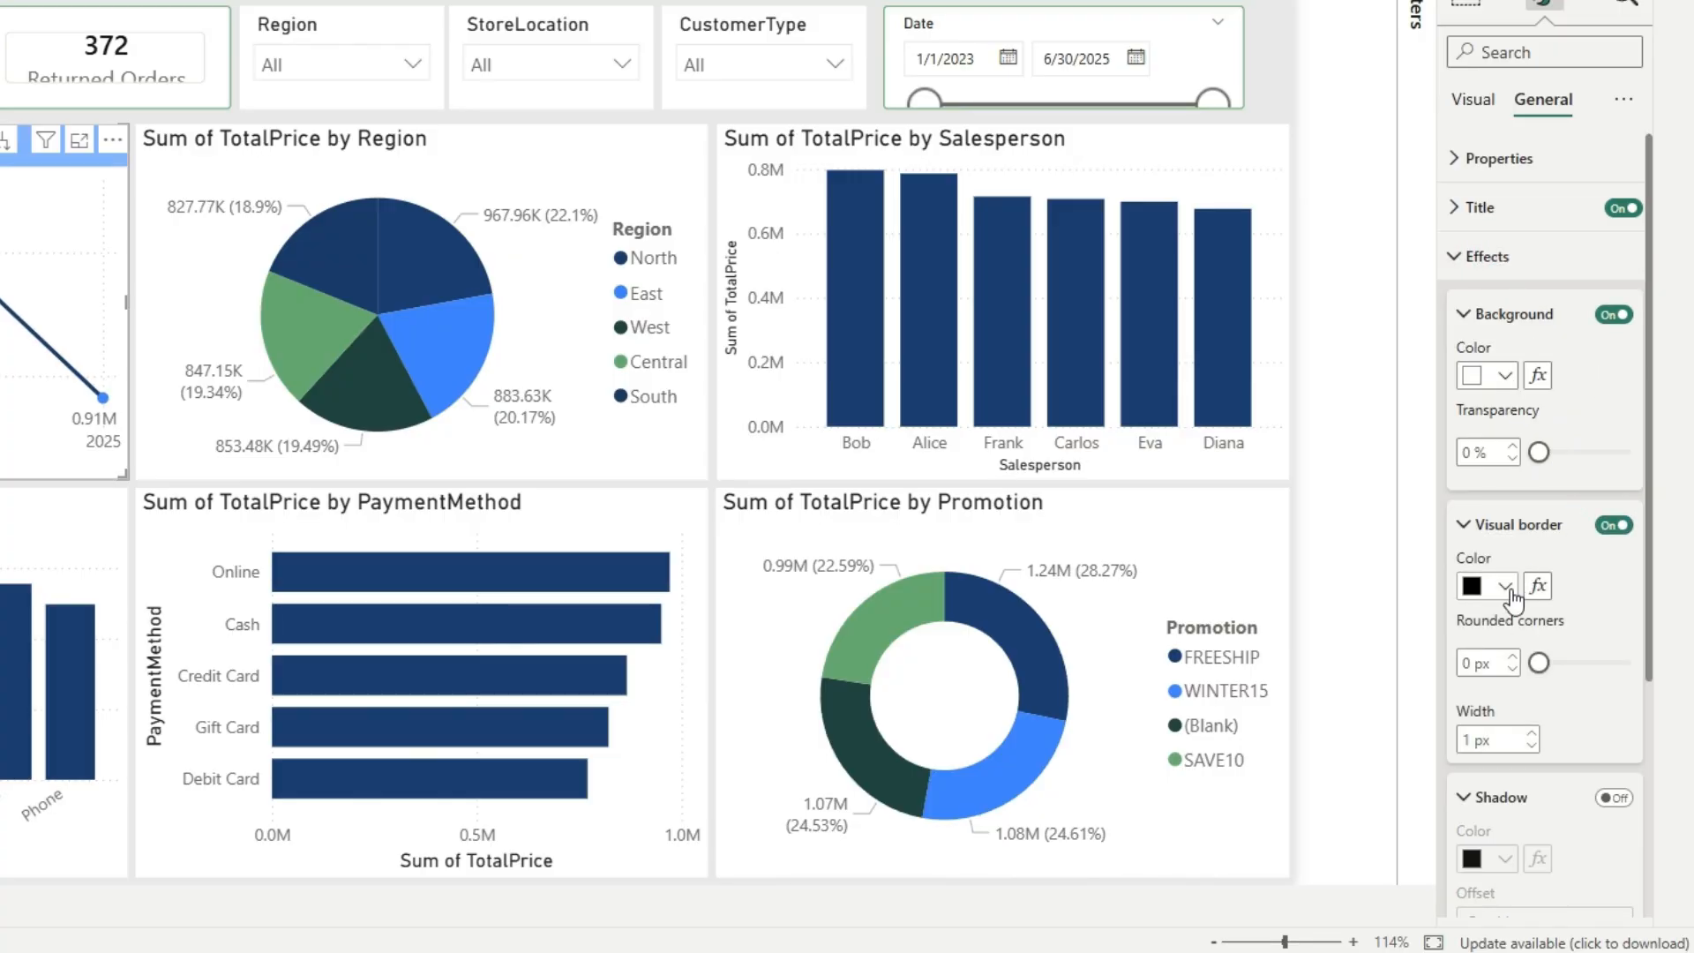
pyautogui.click(1505, 586)
pyautogui.click(1637, 210)
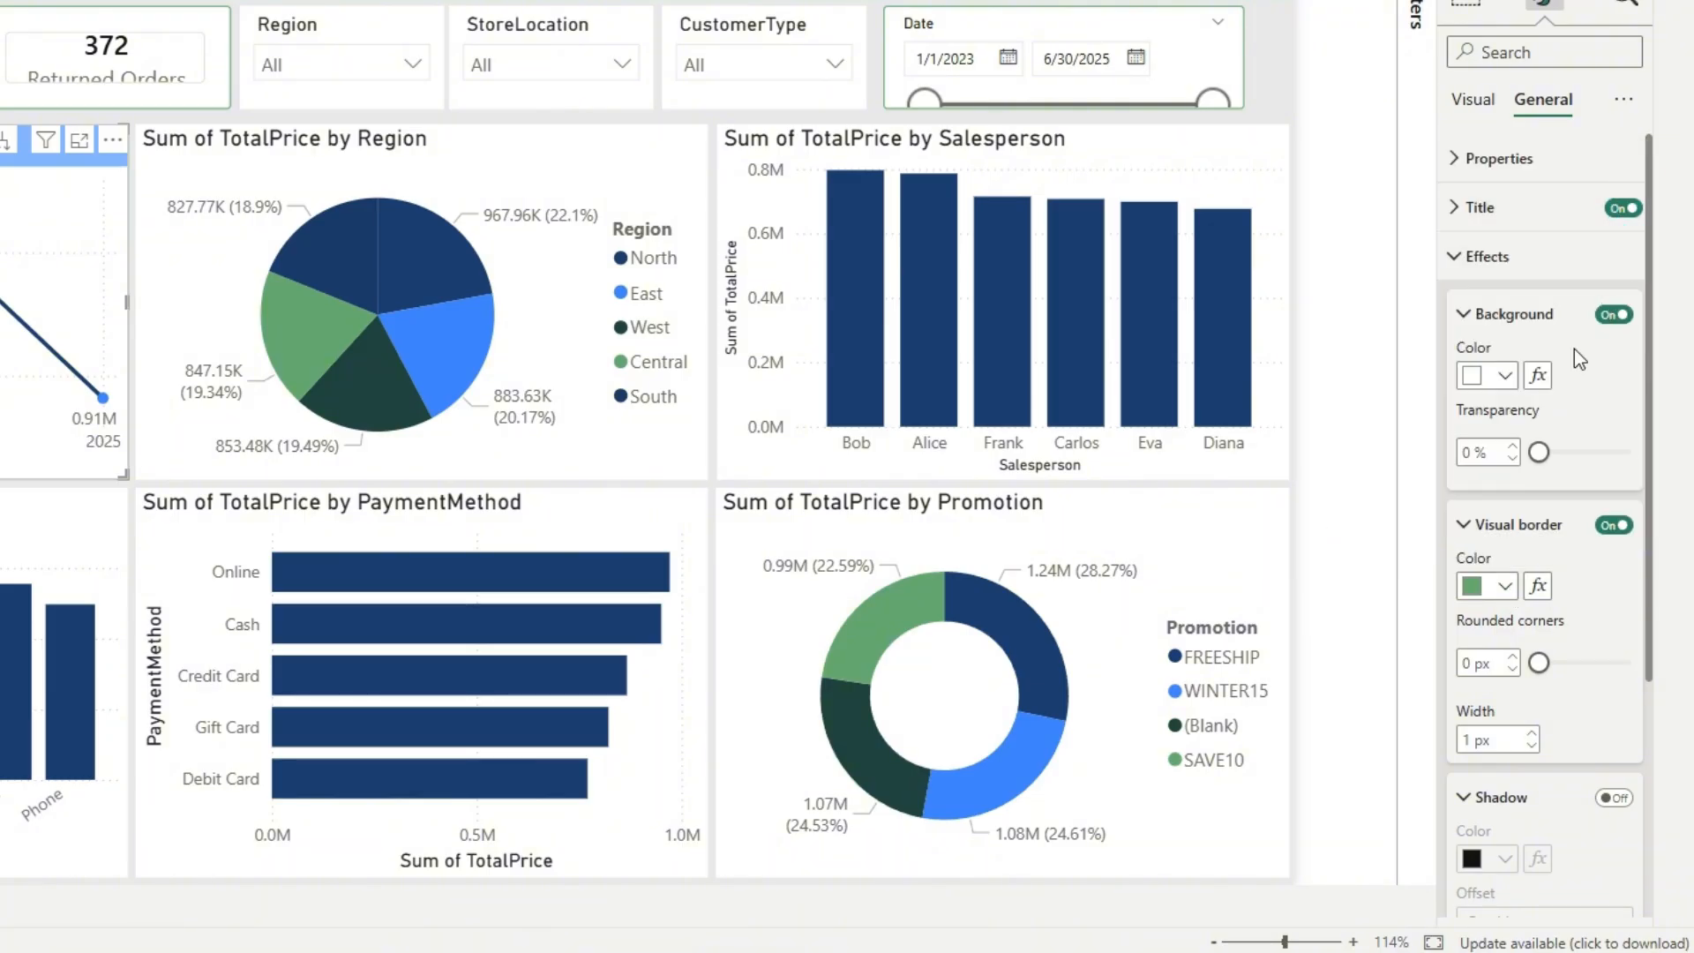
pyautogui.scroll(-2, 1558, 666)
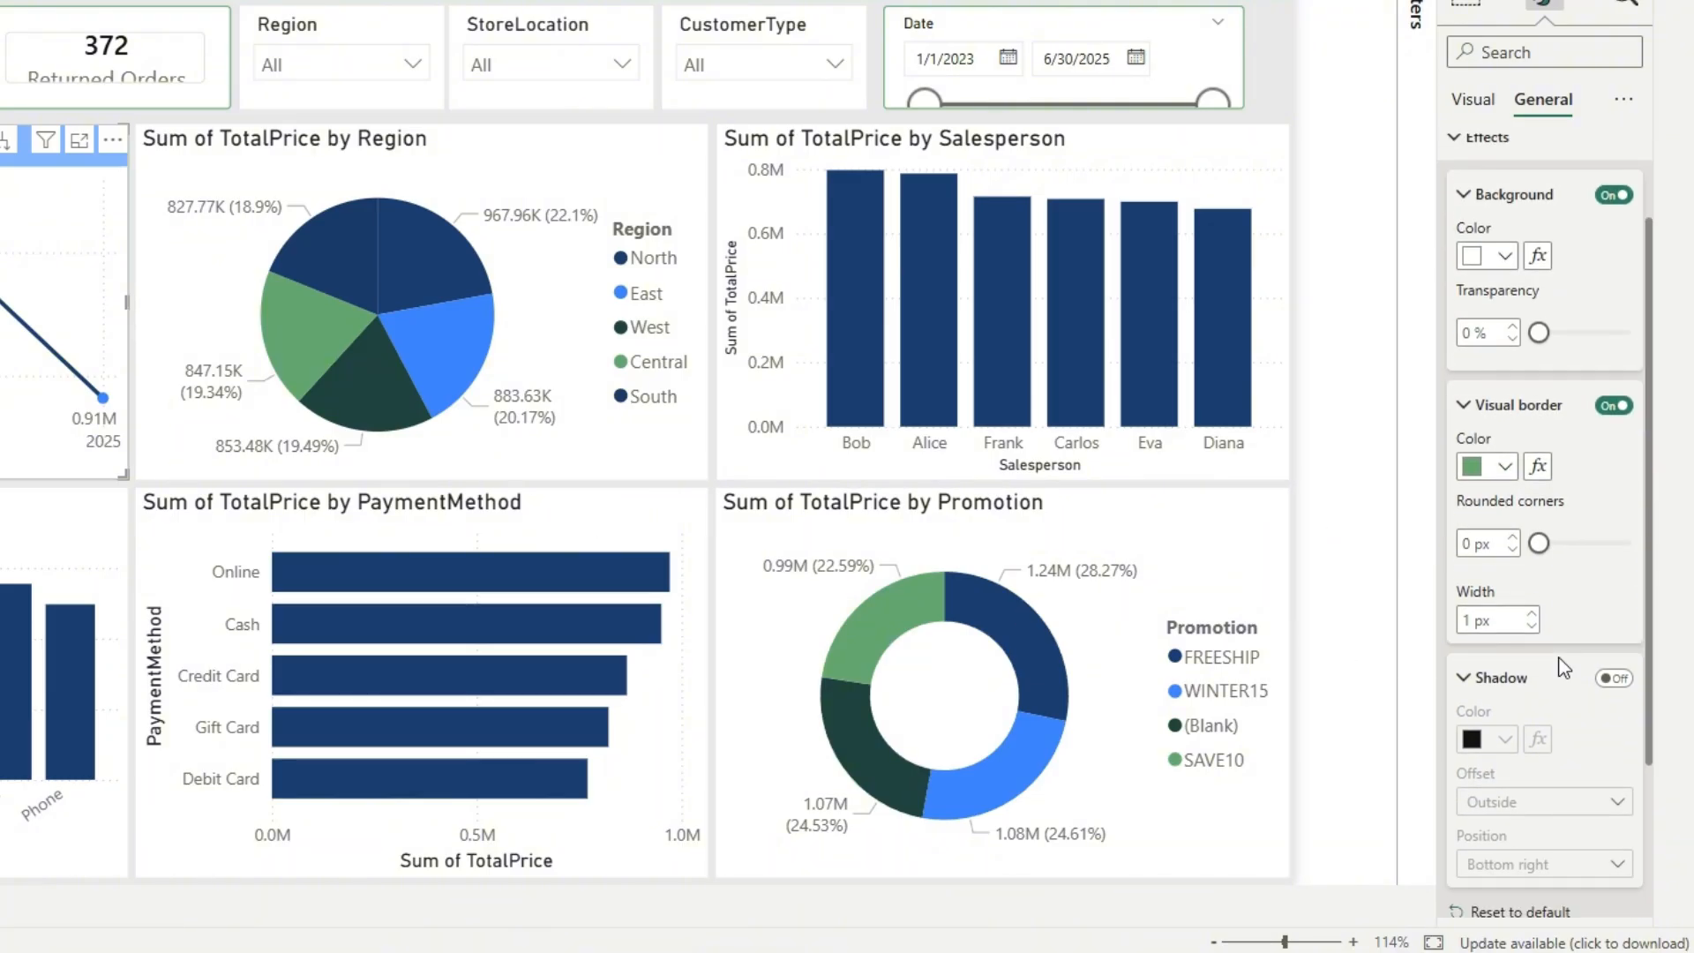
pyautogui.click(1532, 614)
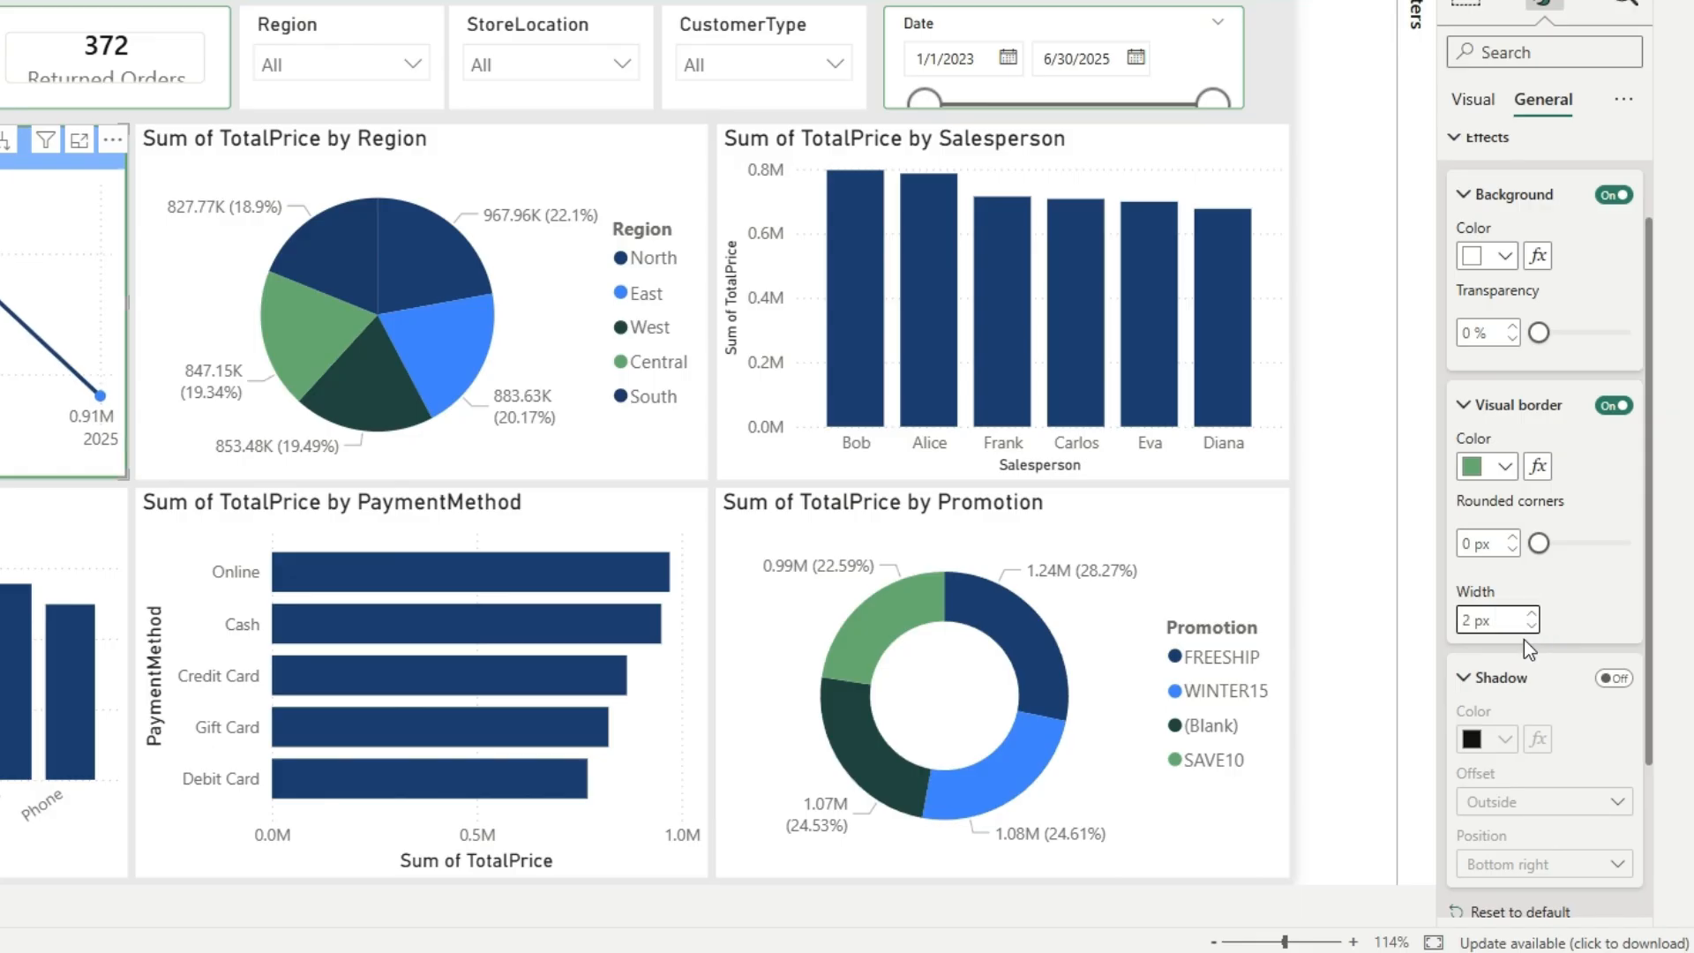
pyautogui.click(1610, 679)
pyautogui.click(1609, 681)
pyautogui.scroll(-4, 1593, 583)
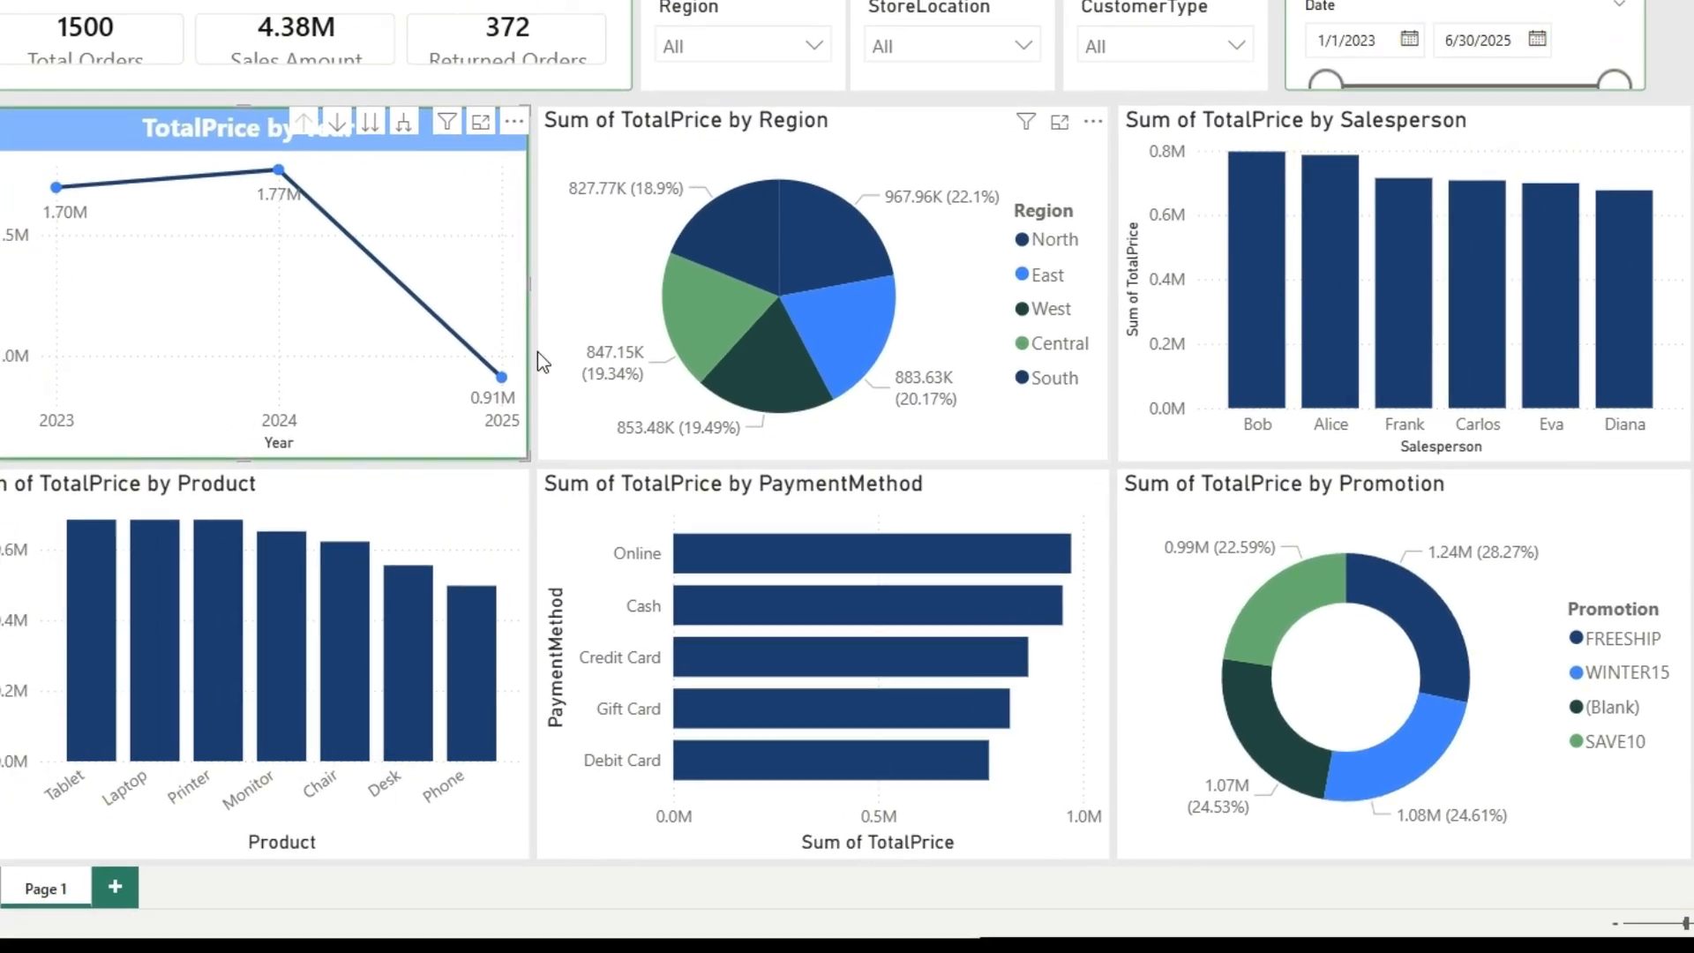
pyautogui.click(133, 370)
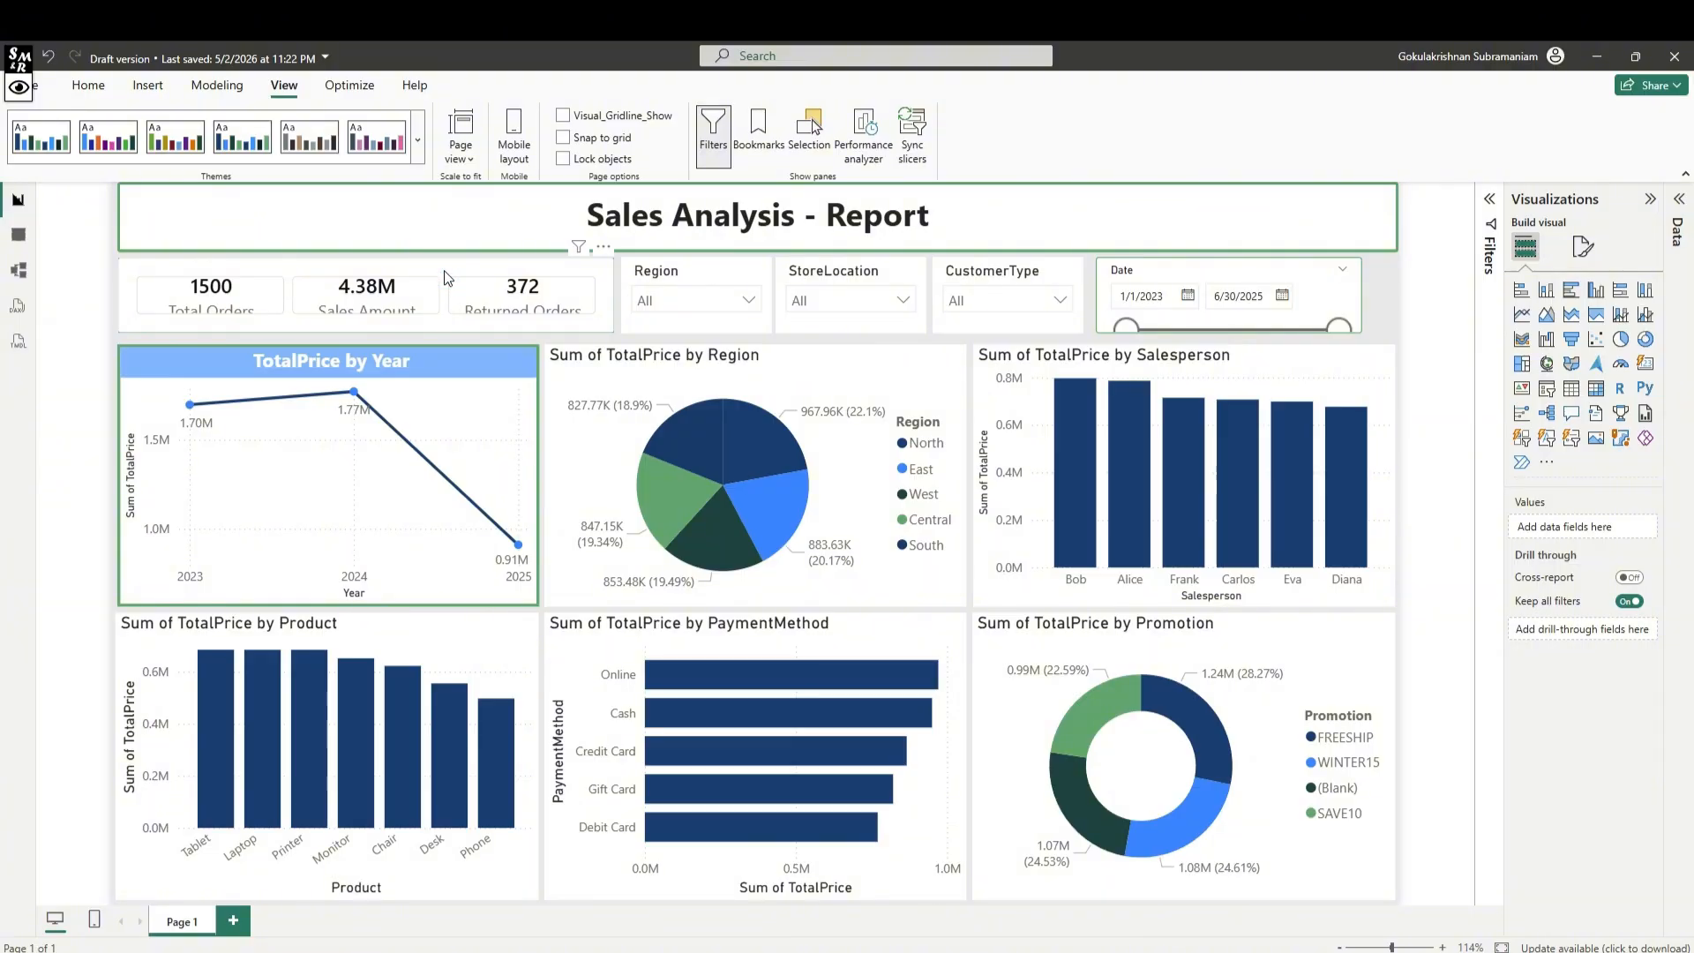
# Set the callout value font size of the KPI card visual to 20 for all cards.
pyautogui.click(448, 279)
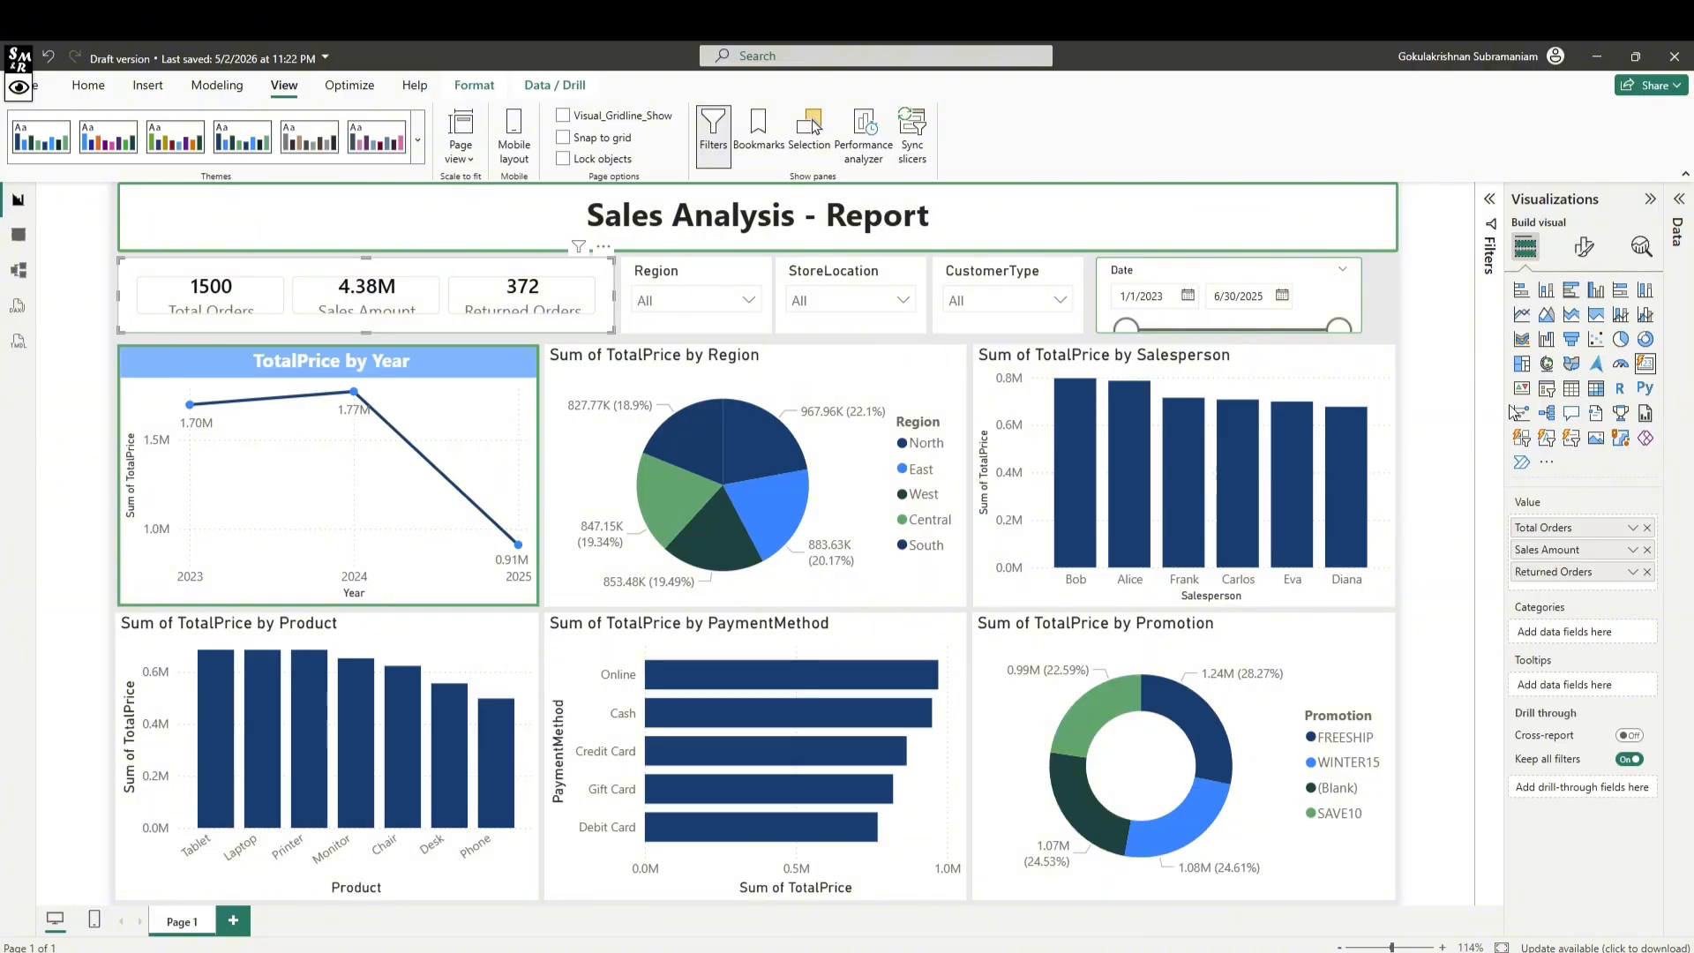
pyautogui.click(1580, 251)
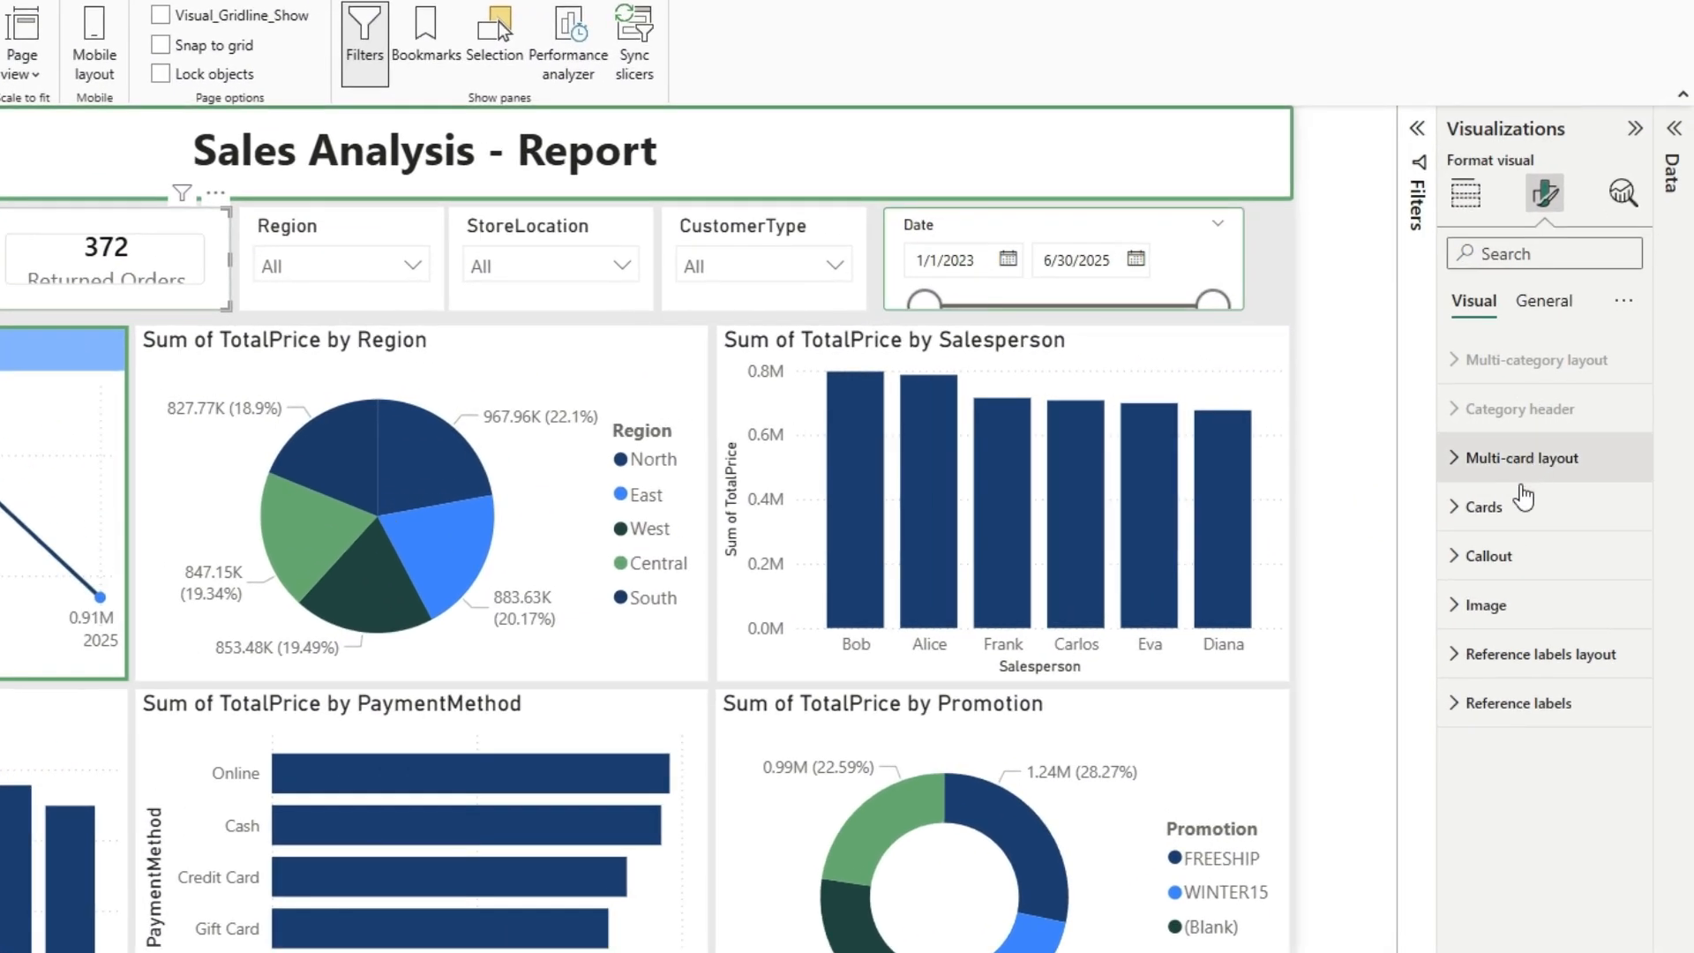
pyautogui.click(1504, 556)
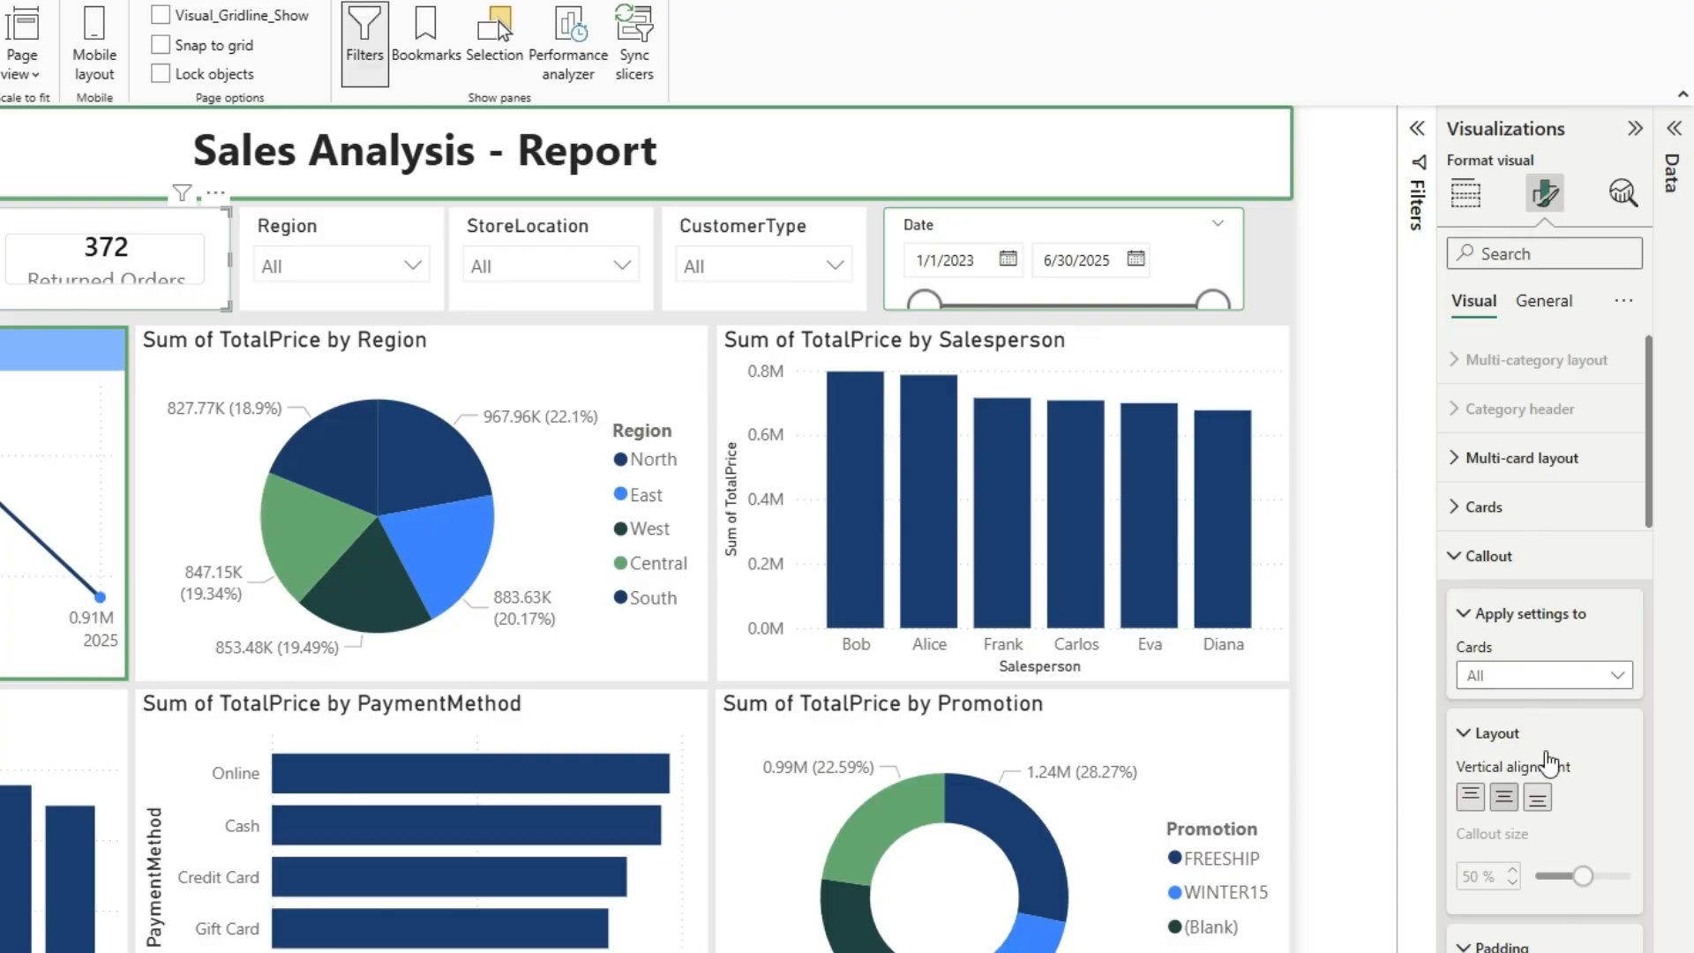
pyautogui.scroll(-5, 1551, 760)
pyautogui.scroll(-2, 1552, 759)
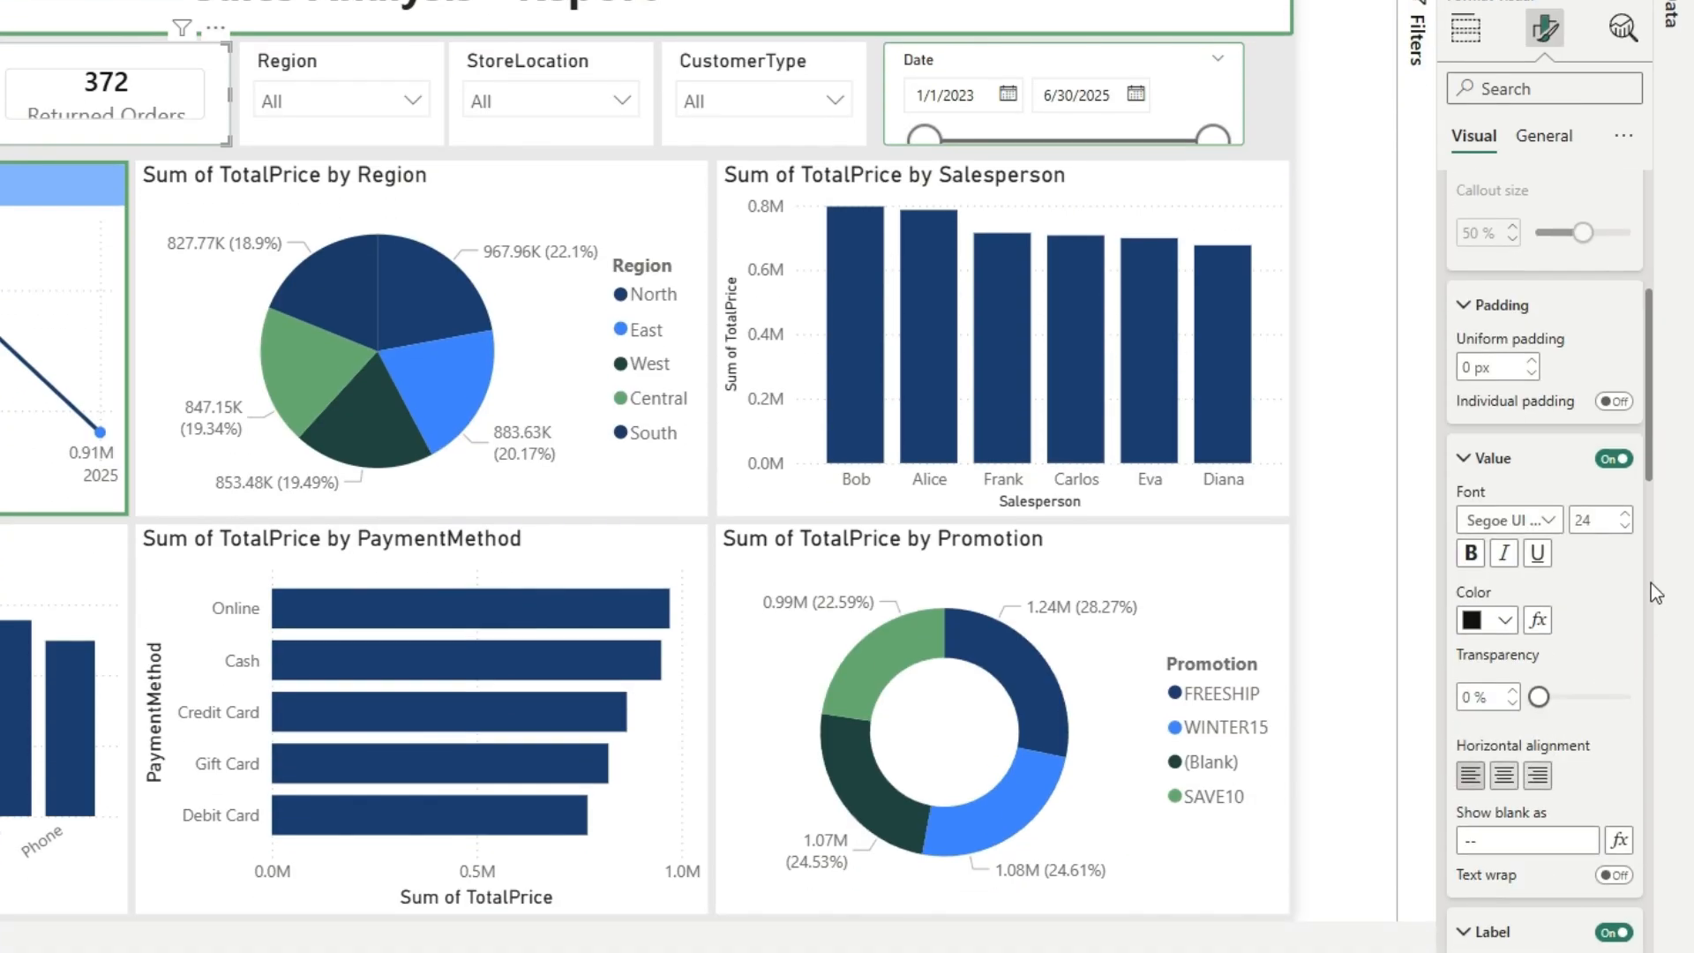
pyautogui.click(1625, 530)
pyautogui.click(1625, 529)
pyautogui.click(1625, 529)
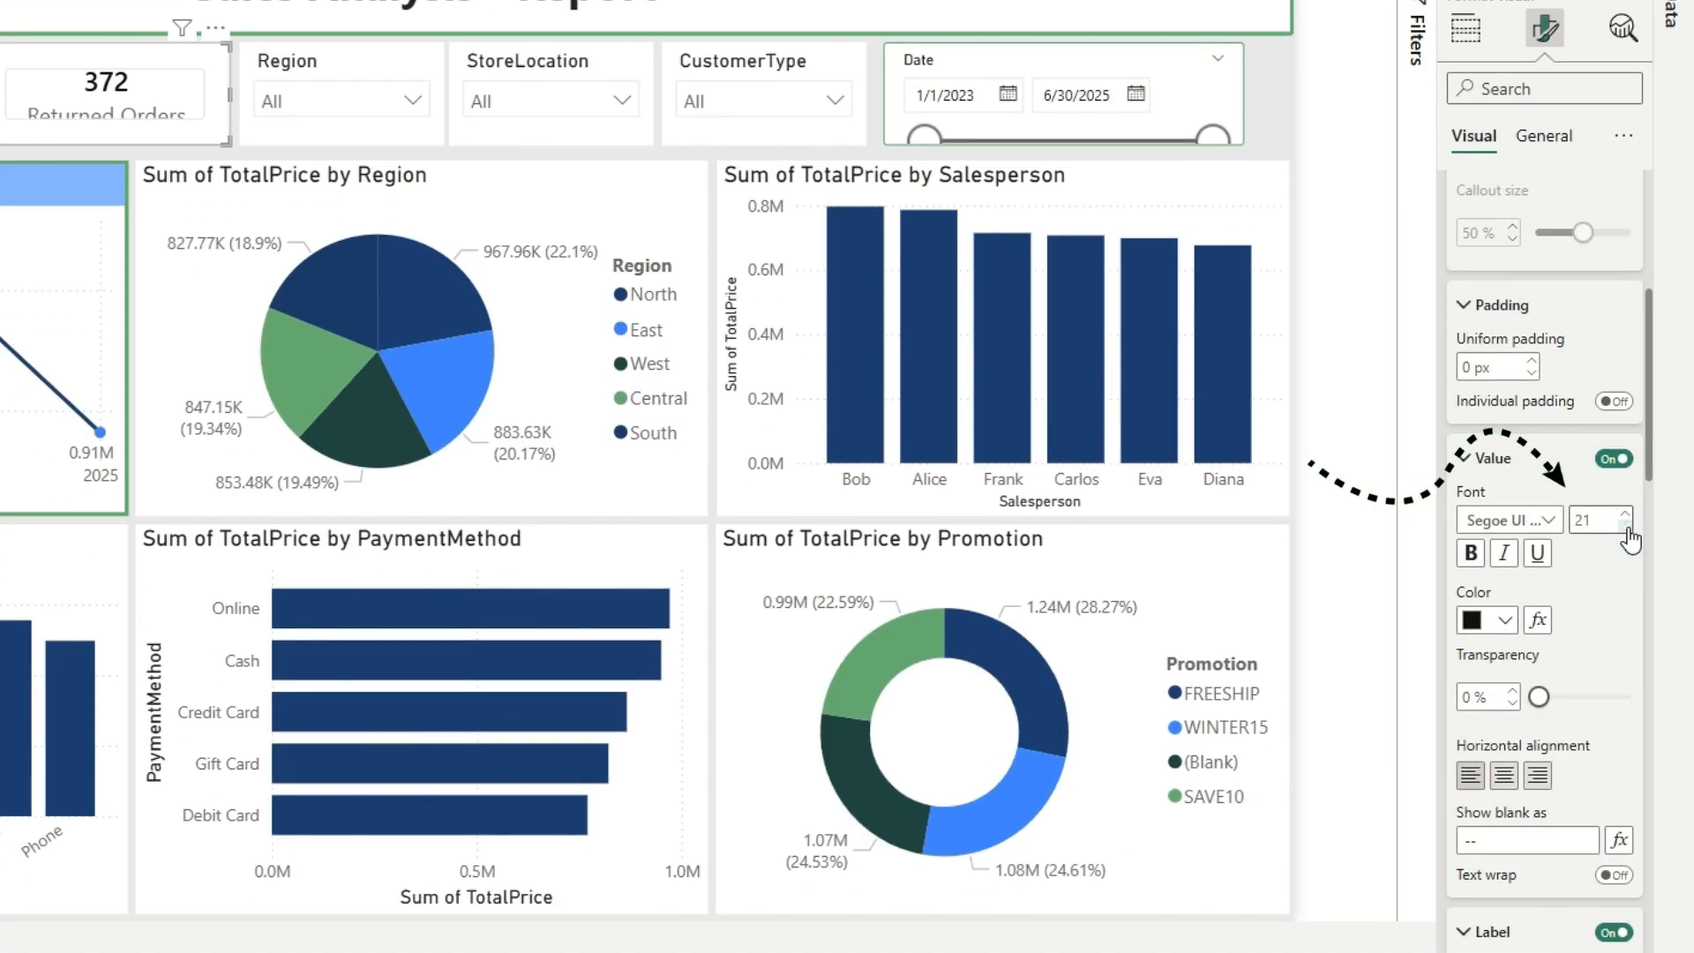
pyautogui.click(1624, 529)
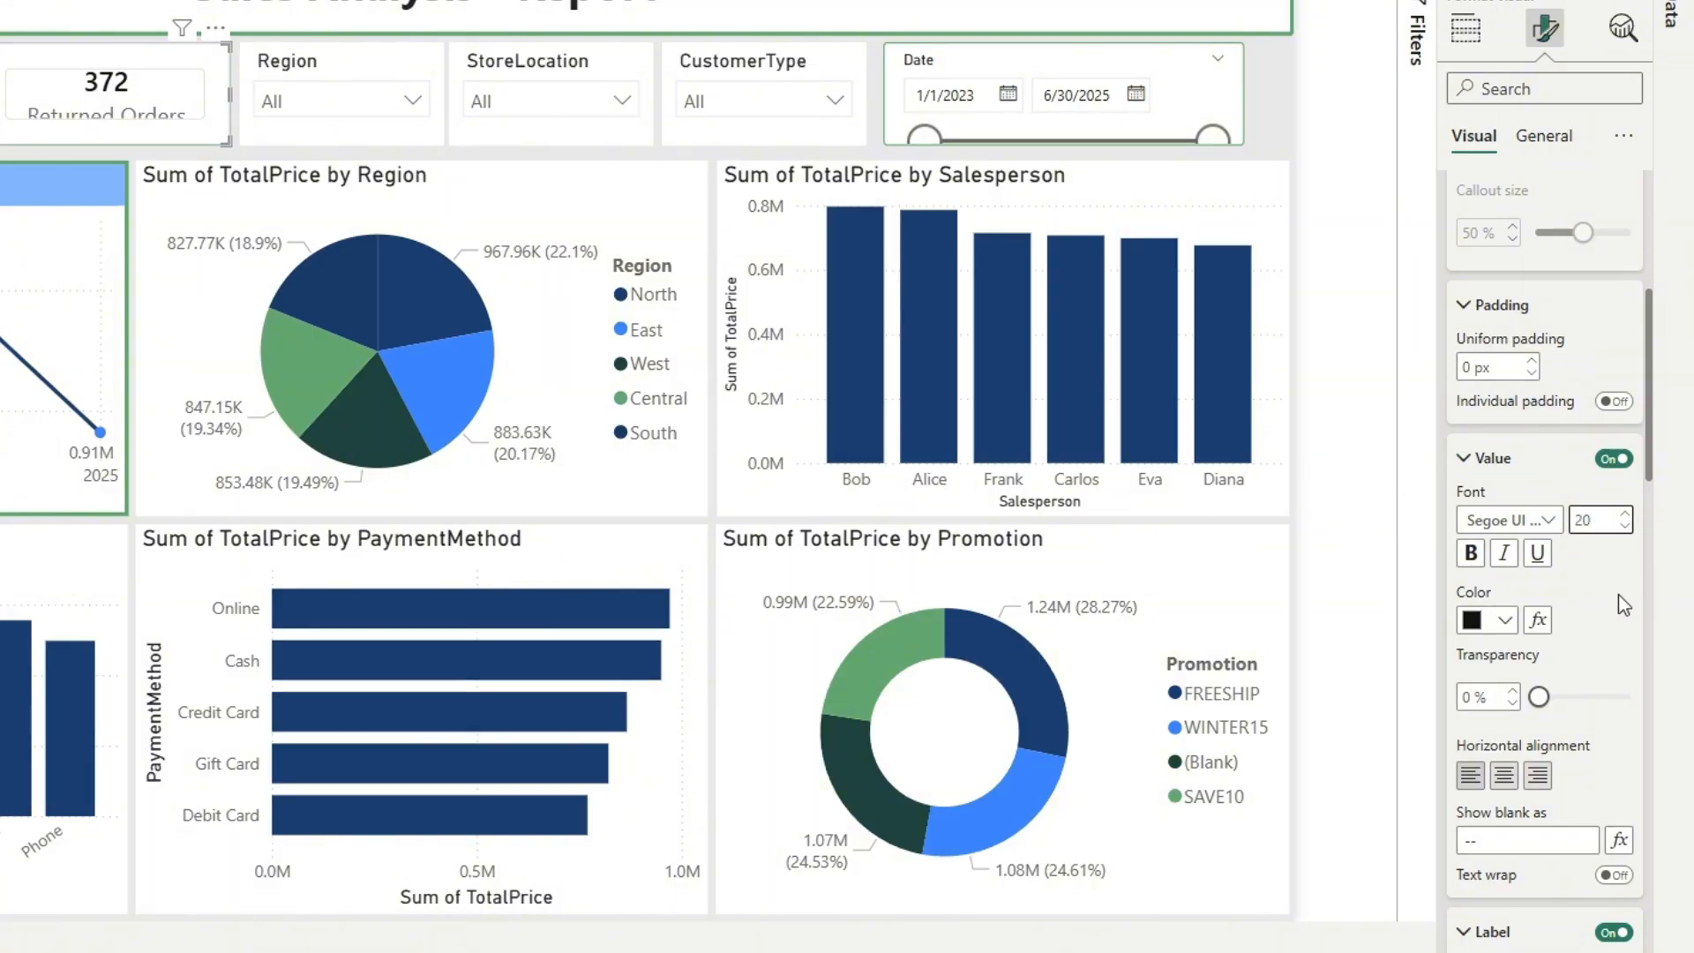
# Try a smaller callout value font size for the Total Orders card only.
pyautogui.scroll(5, 1544, 441)
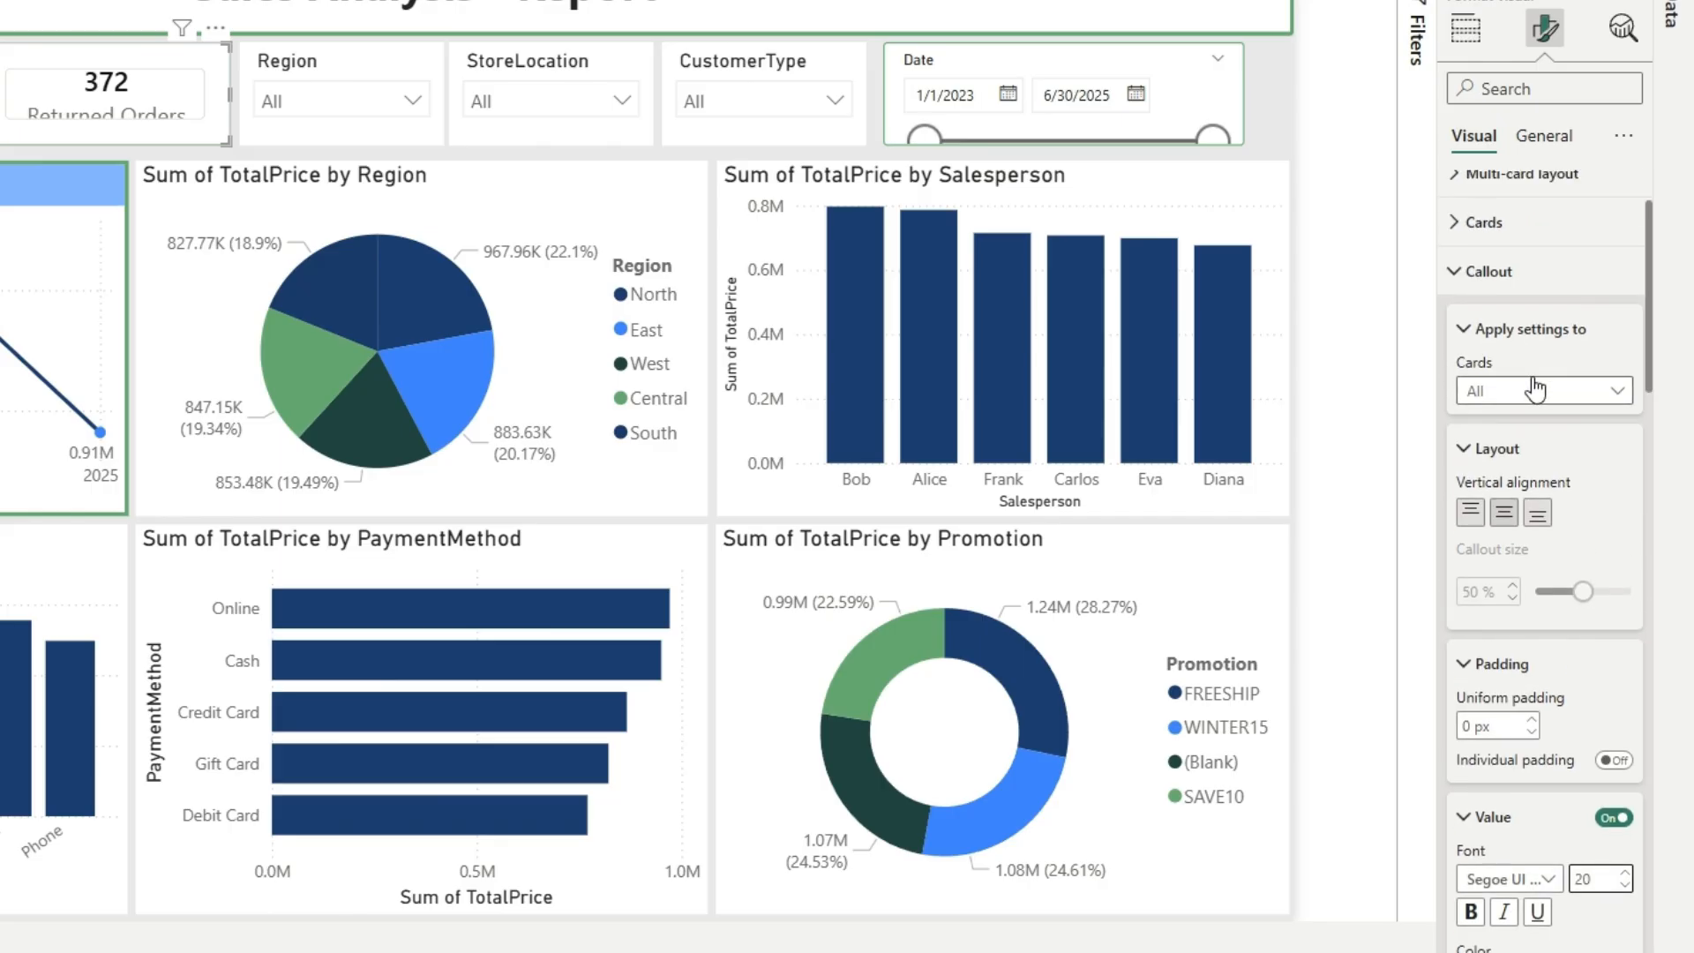
pyautogui.click(1523, 393)
pyautogui.click(1516, 448)
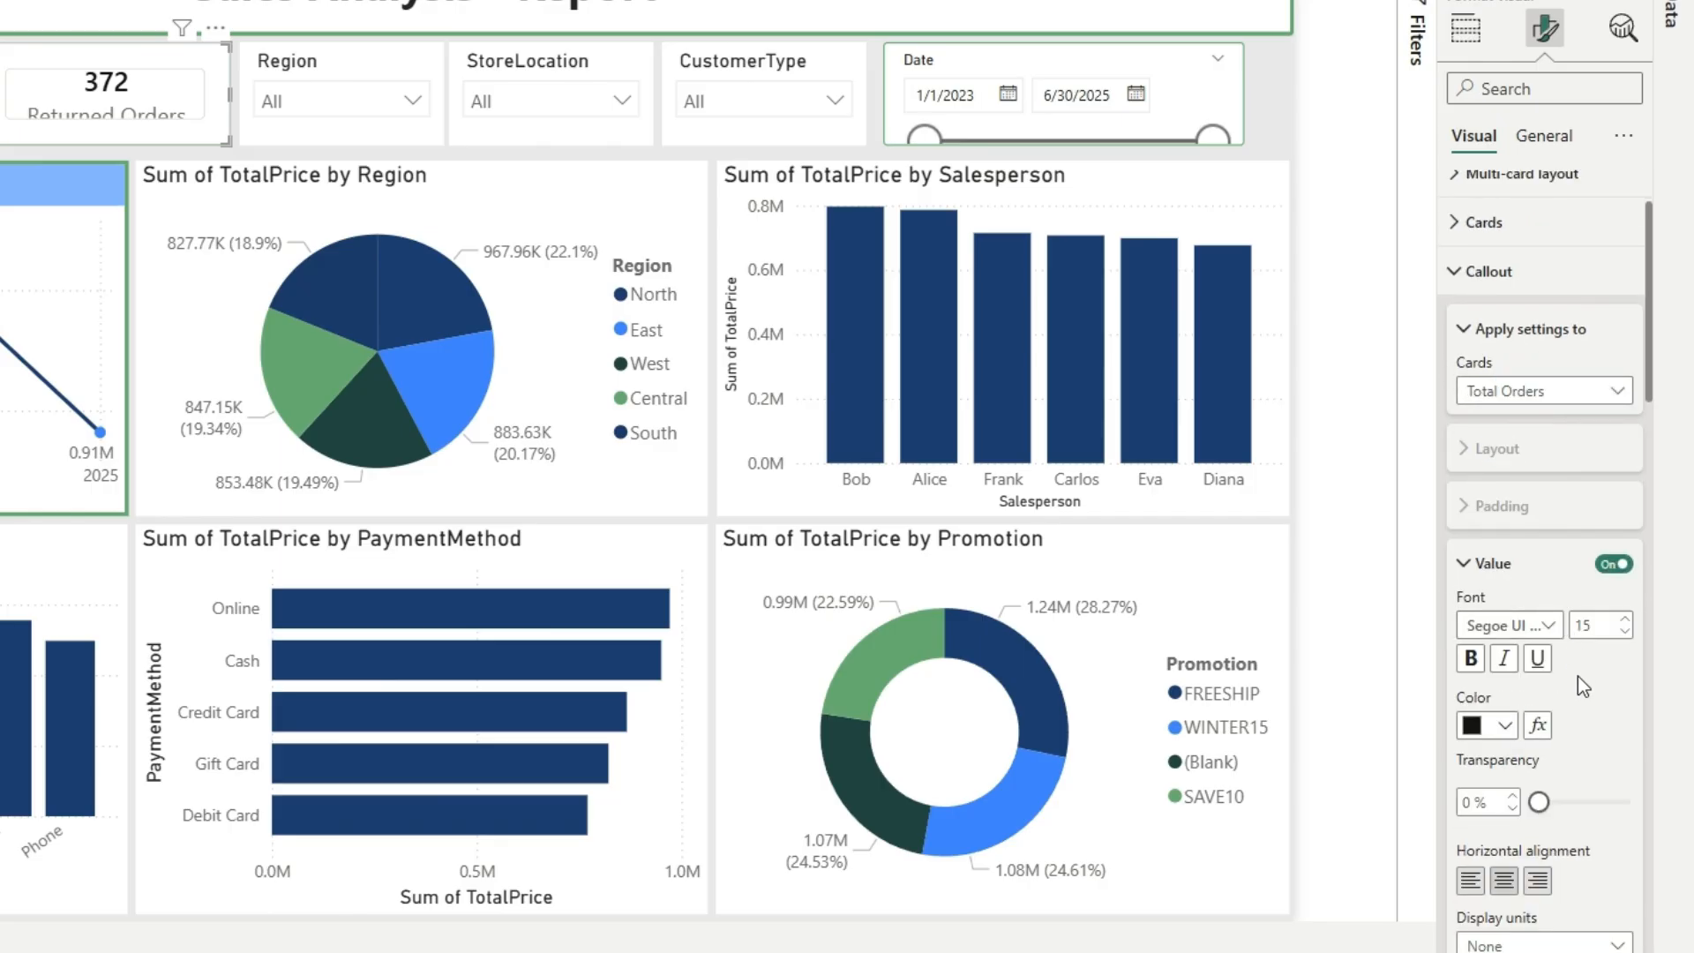
pyautogui.click(1626, 632)
pyautogui.click(1625, 632)
pyautogui.click(1630, 622)
pyautogui.click(1630, 622)
pyautogui.click(1455, 270)
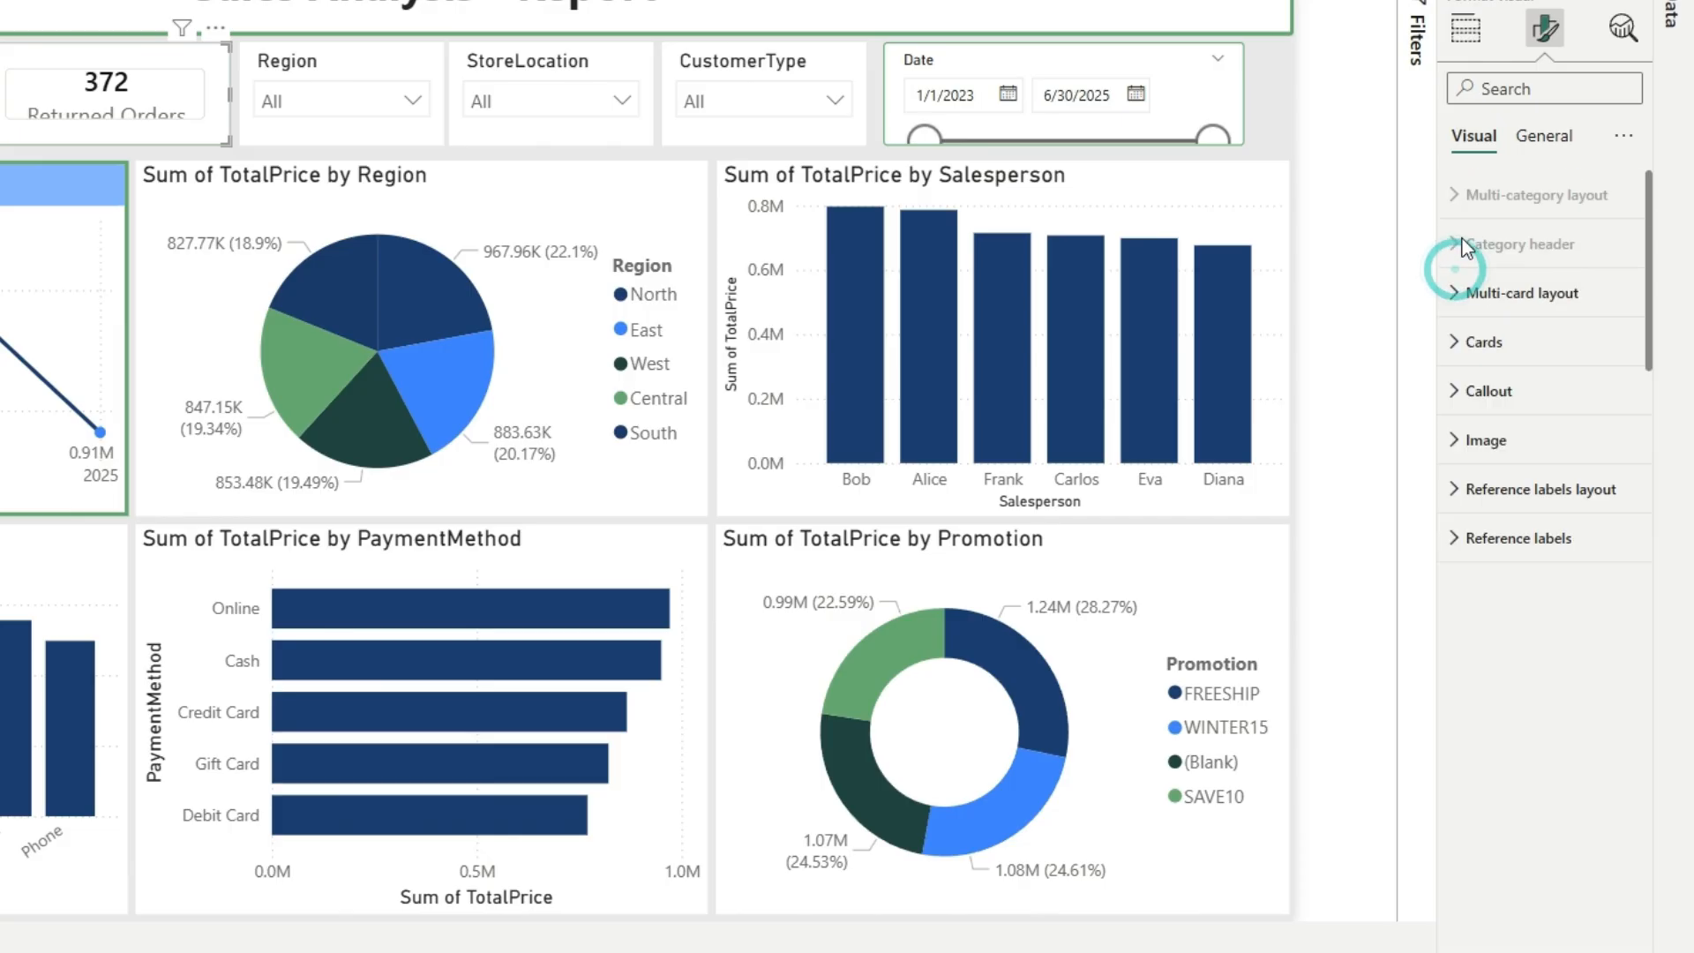
# Set the uniform padding of the Total Orders card to 10 px.
pyautogui.click(1461, 343)
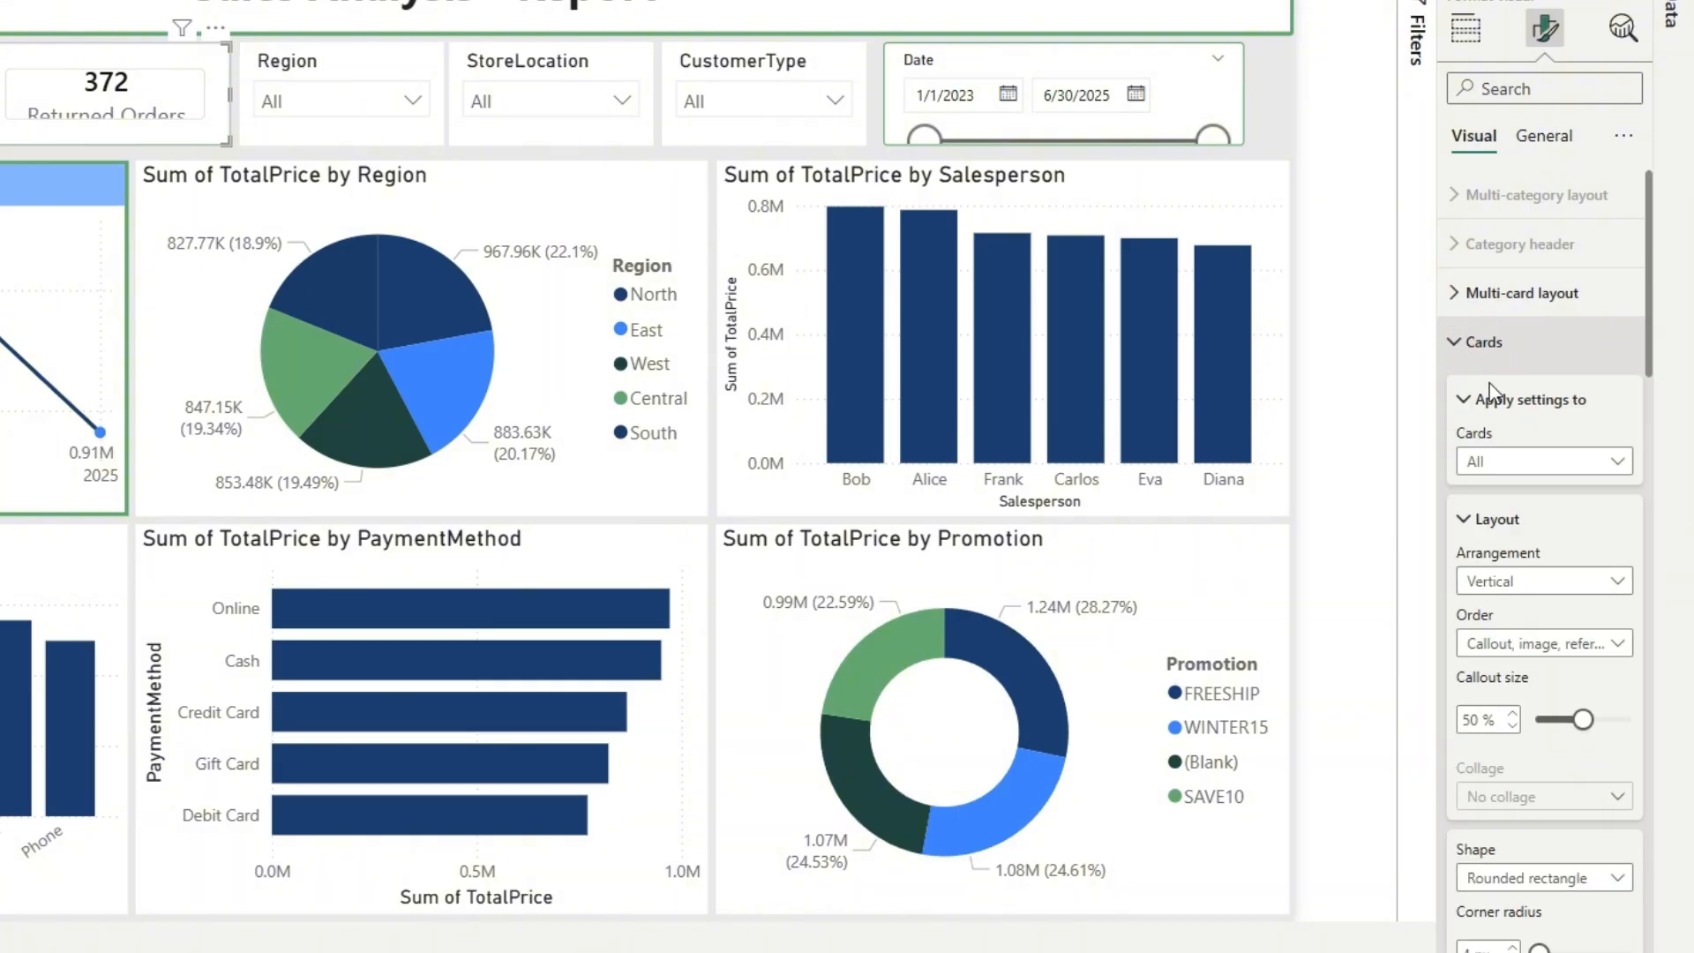
pyautogui.click(1554, 469)
pyautogui.click(1514, 519)
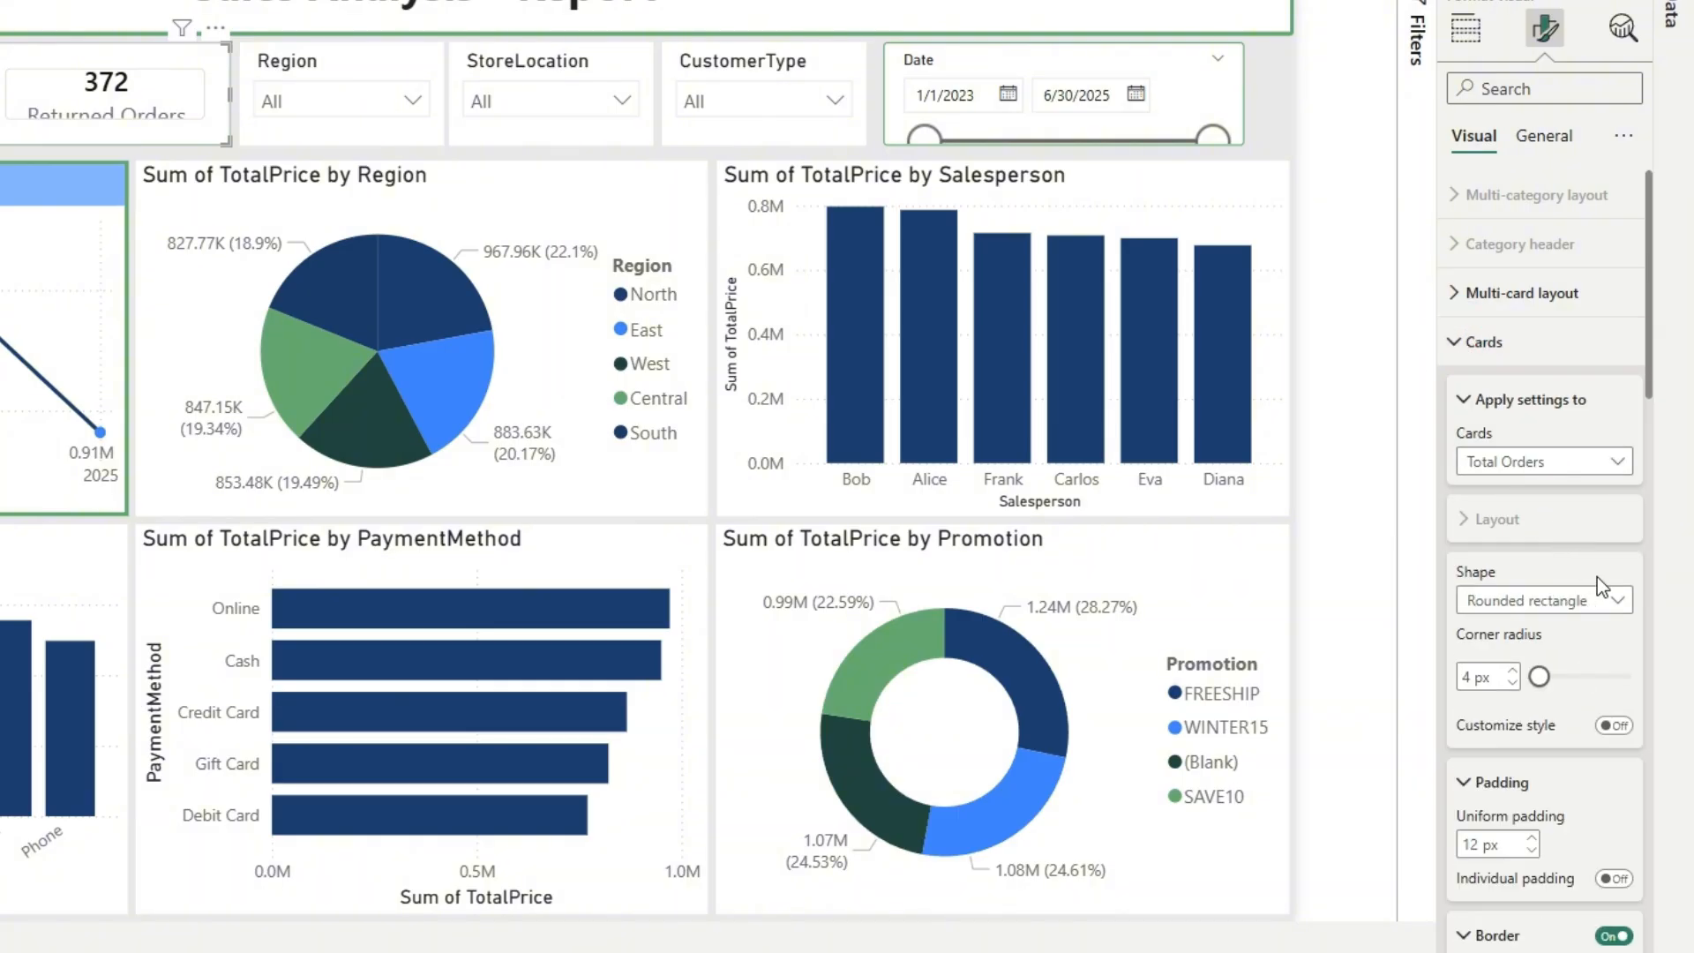
pyautogui.scroll(-5, 1558, 635)
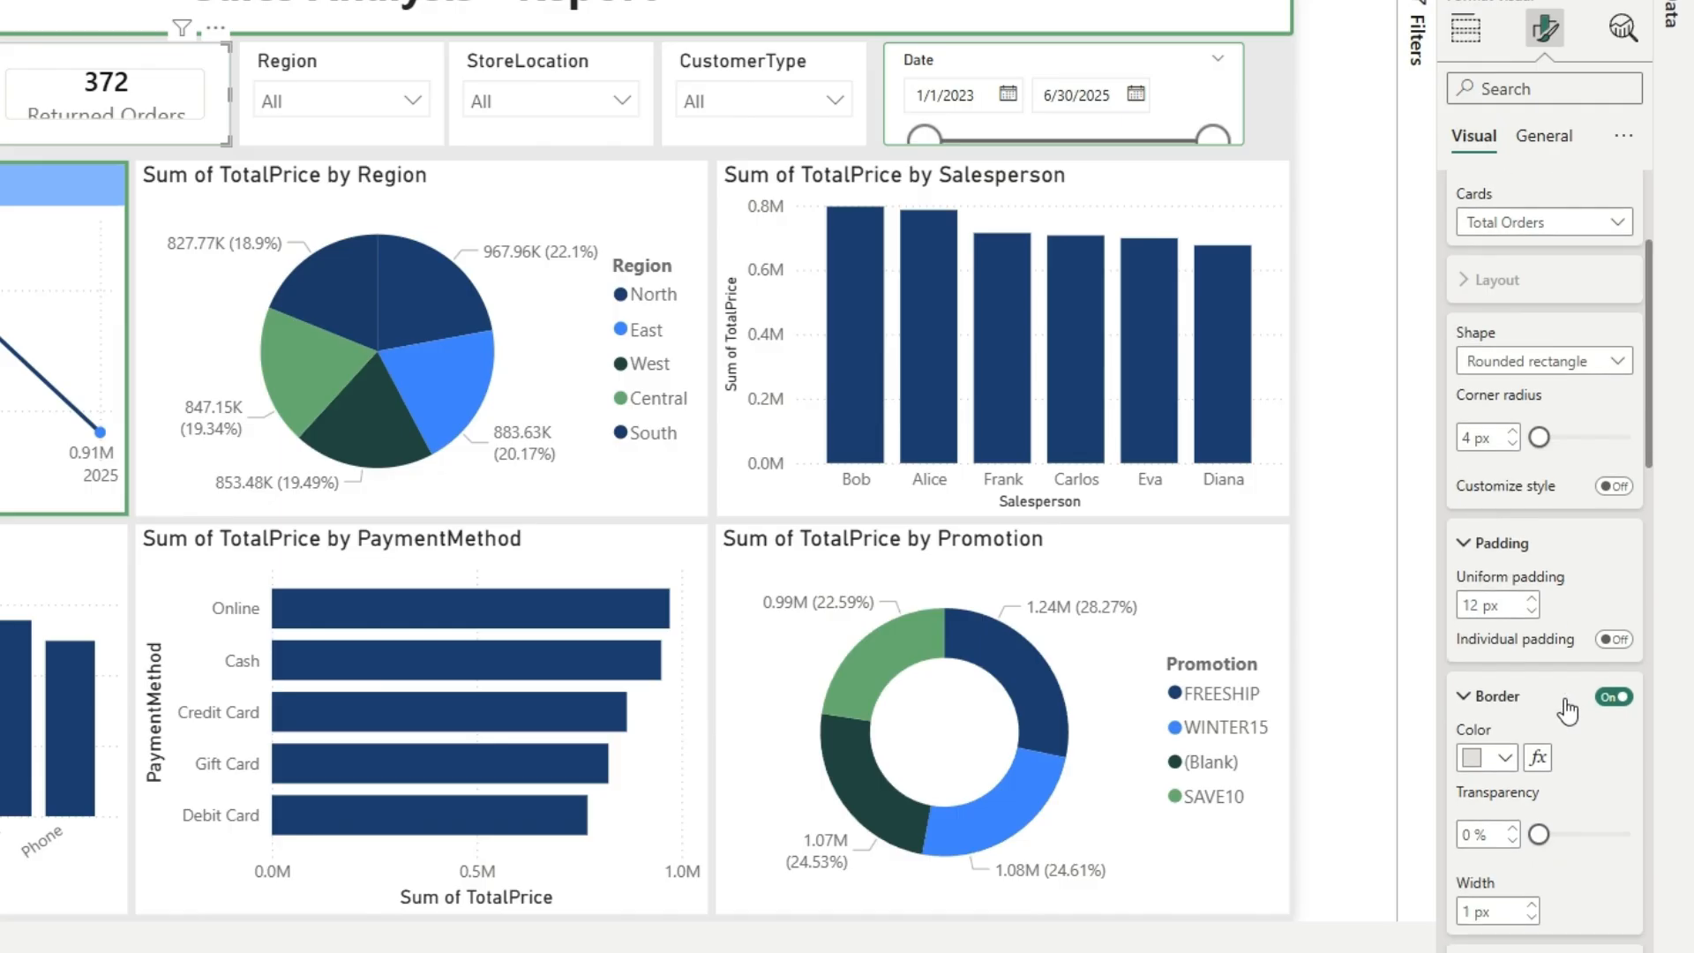
pyautogui.click(1532, 491)
pyautogui.click(1532, 491)
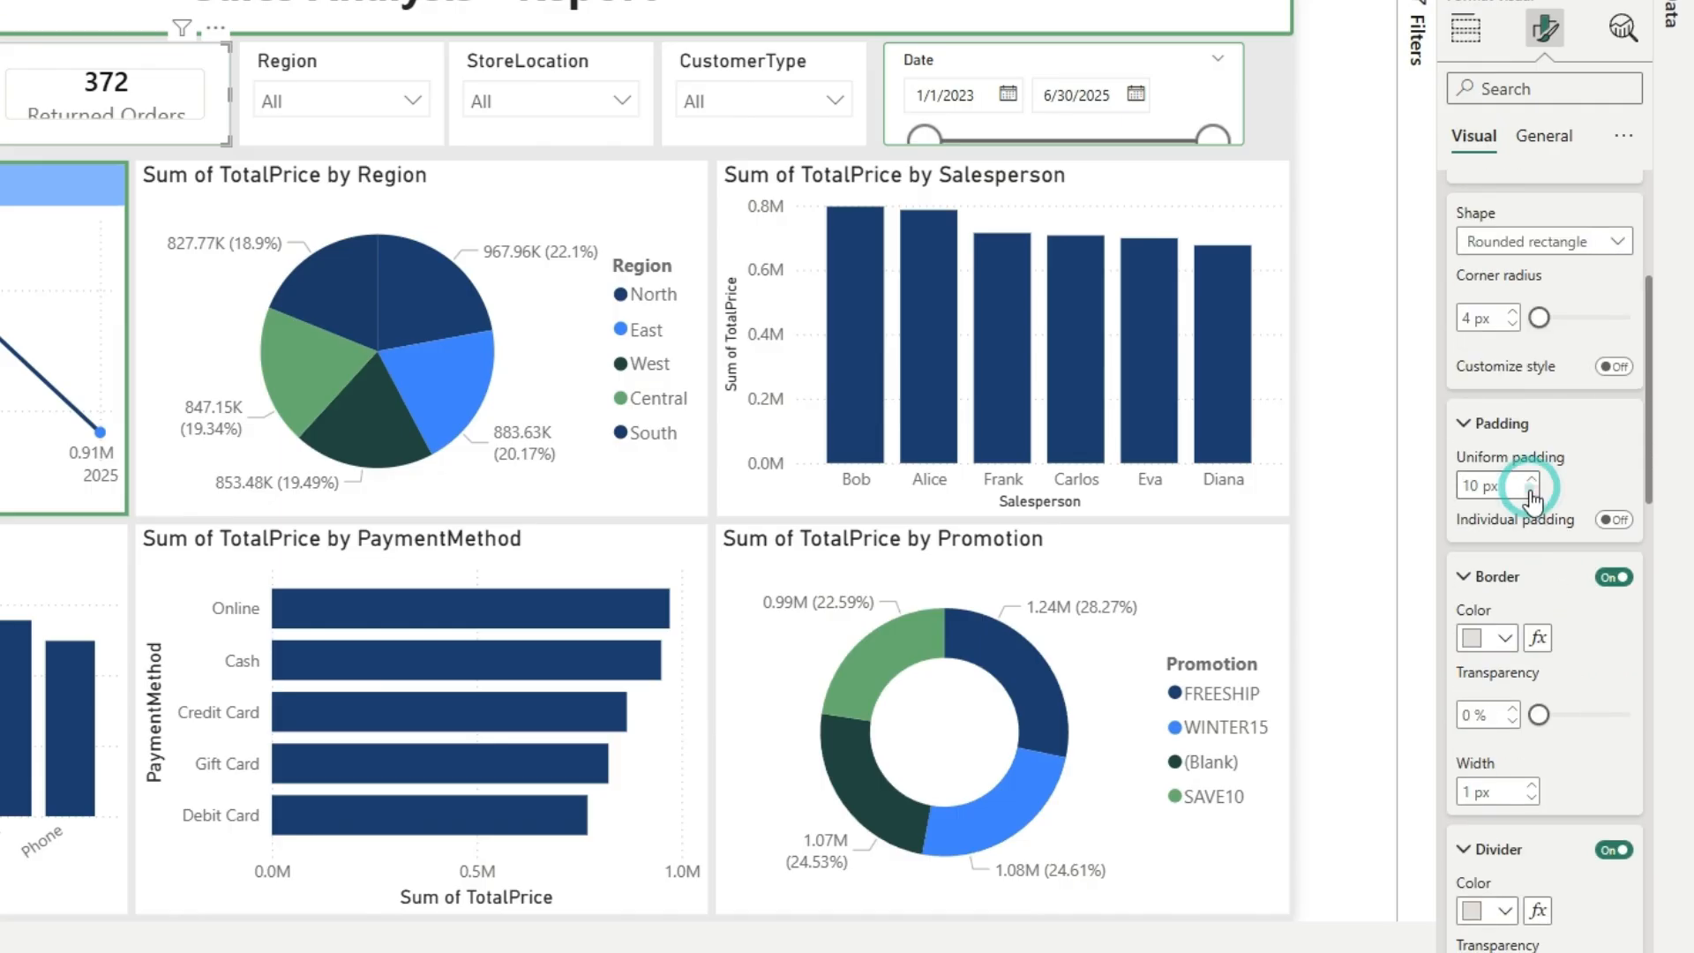
# Set the horizontal gap between the KPI cards to 4 px in the multi-card layout.
pyautogui.click(1456, 293)
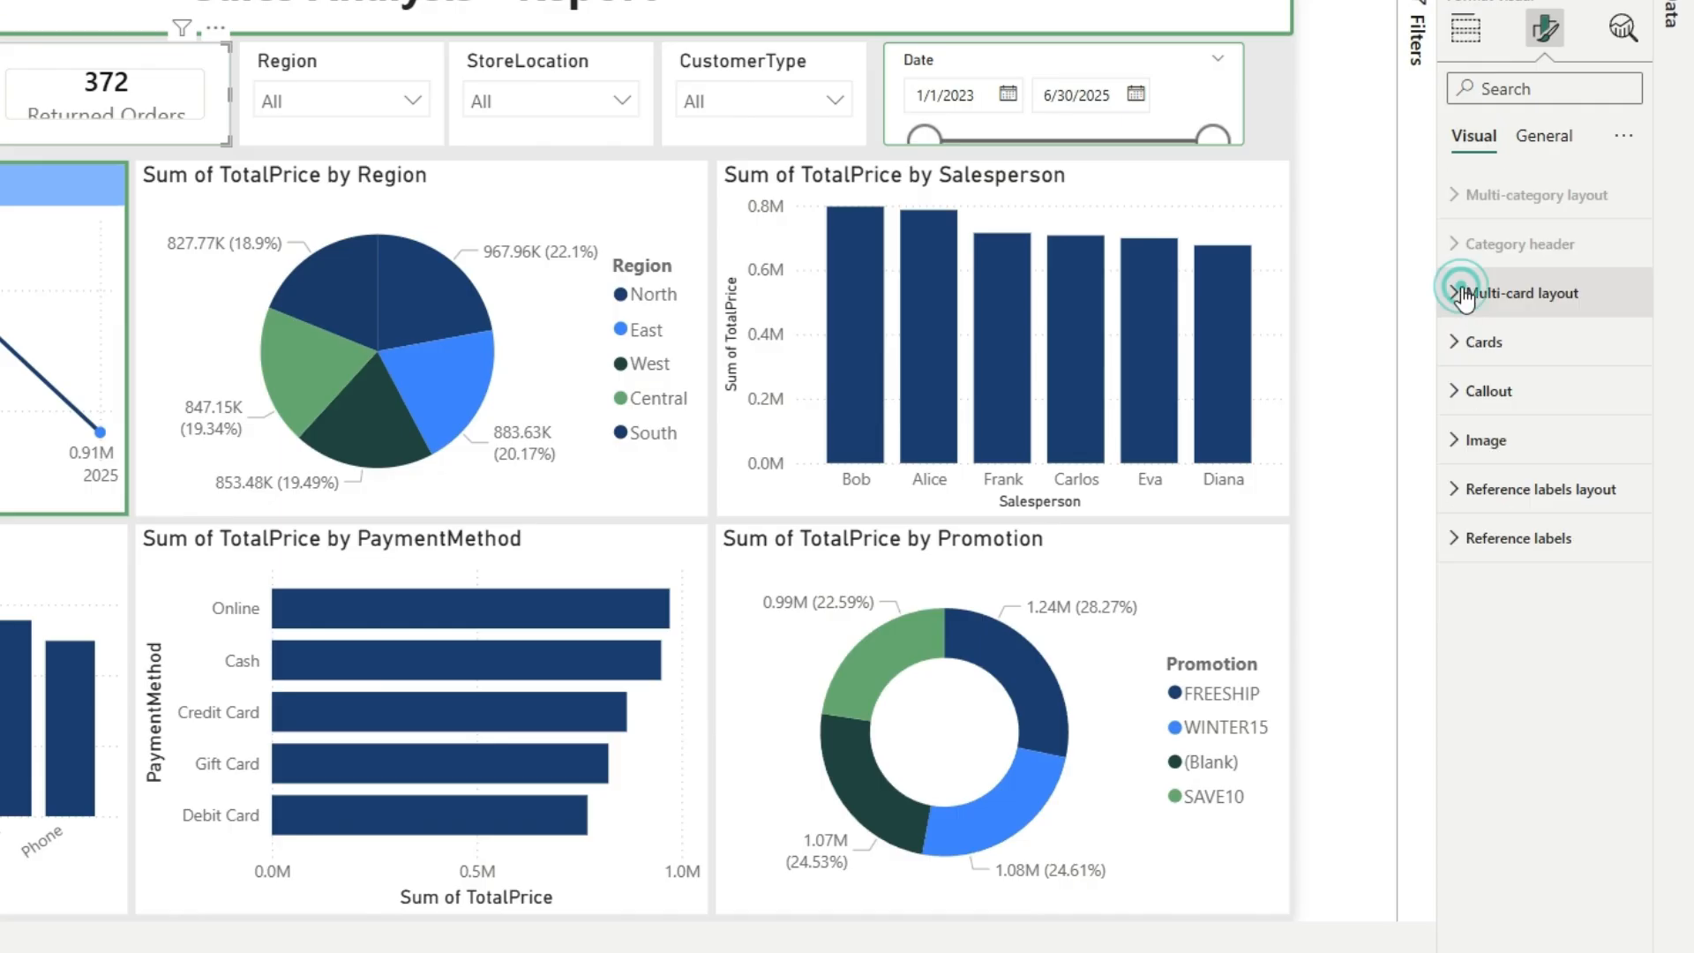
pyautogui.scroll(-5, 1554, 694)
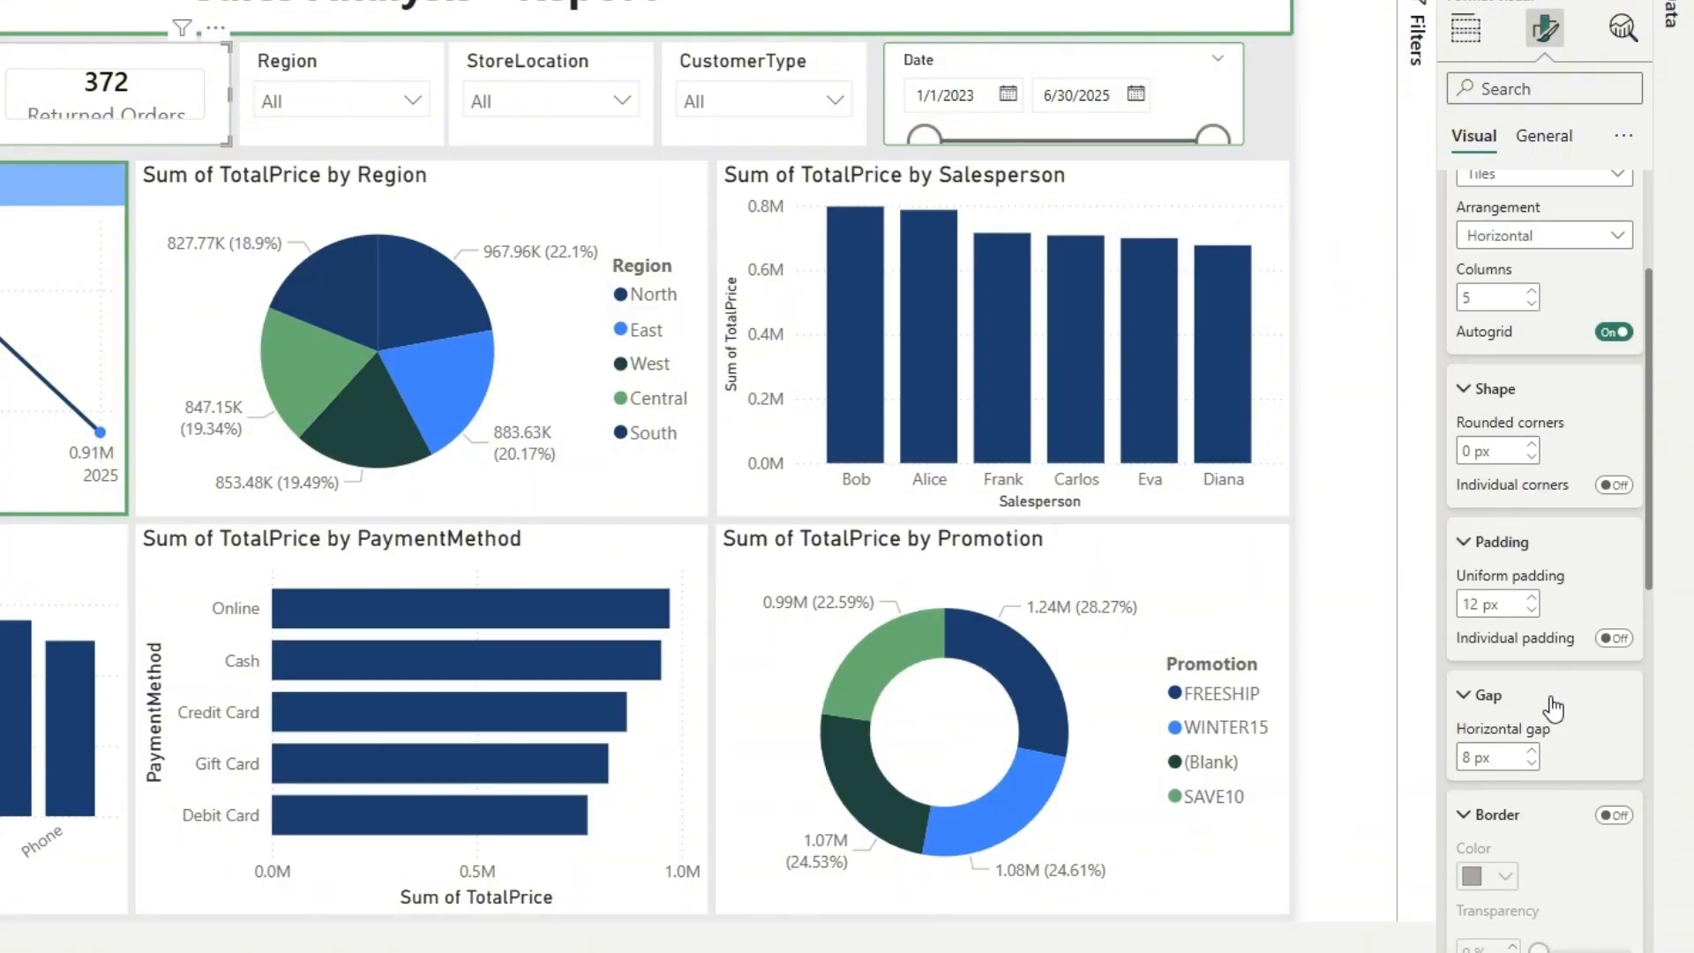
pyautogui.click(1533, 632)
pyautogui.click(1533, 632)
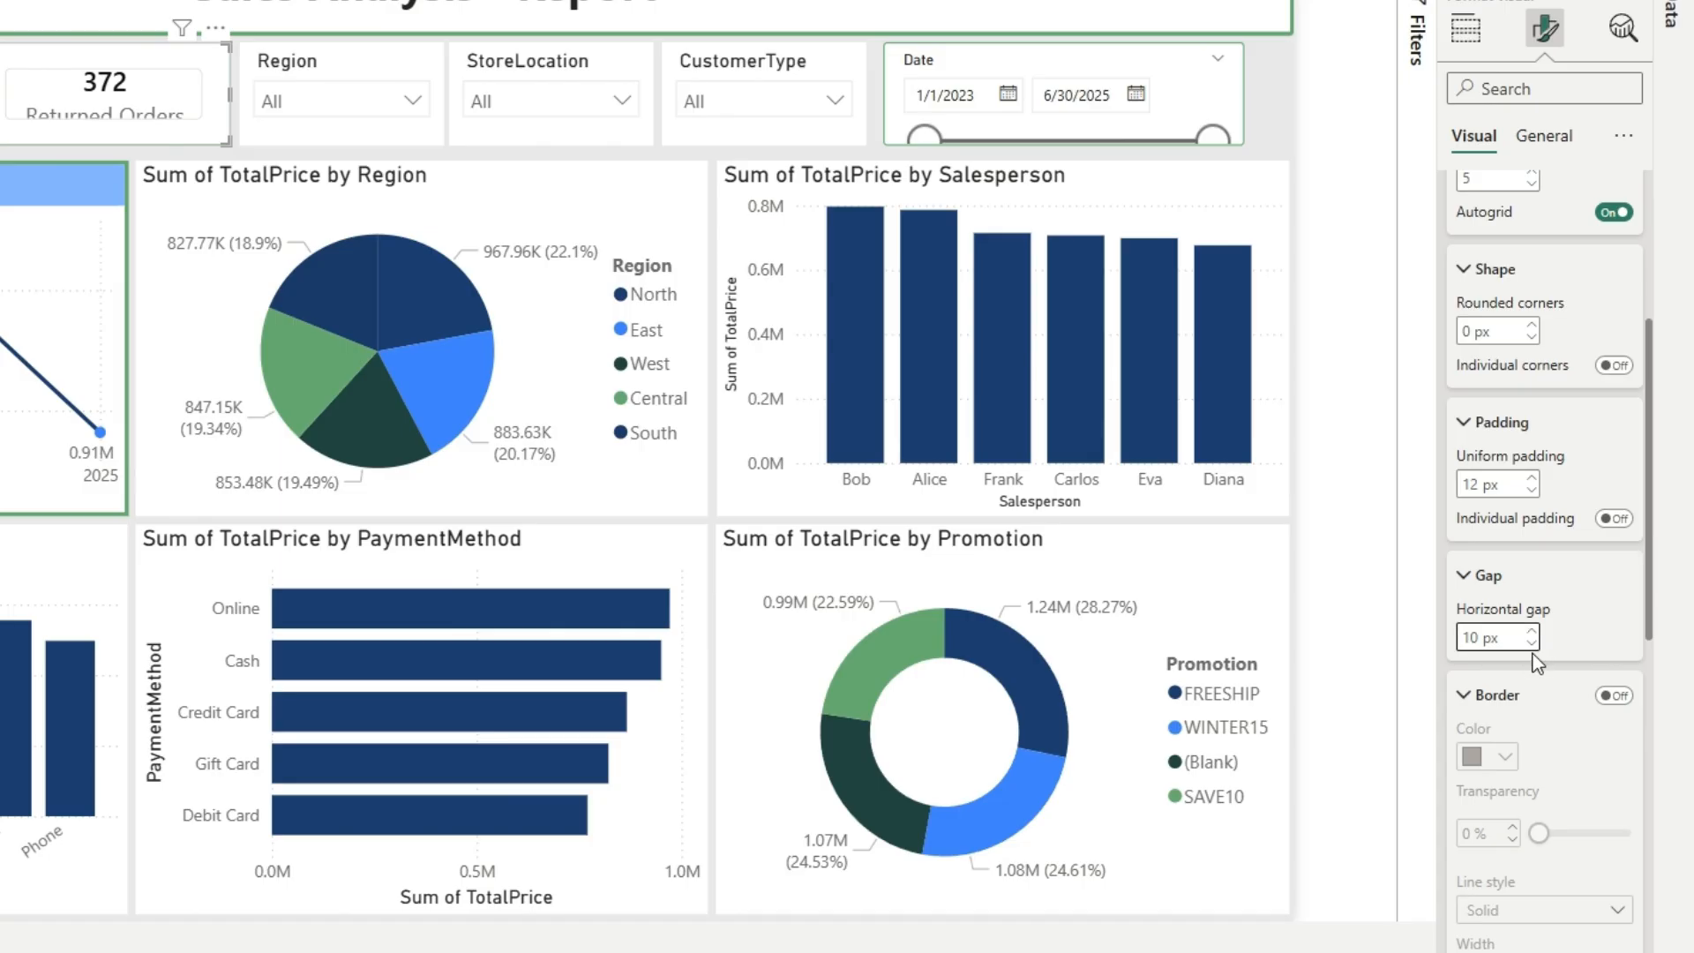
pyautogui.click(1533, 645)
pyautogui.click(1533, 645)
pyautogui.click(1532, 645)
pyautogui.click(1533, 645)
pyautogui.click(1533, 645)
pyautogui.click(1533, 645)
pyautogui.scroll(-2, 1582, 612)
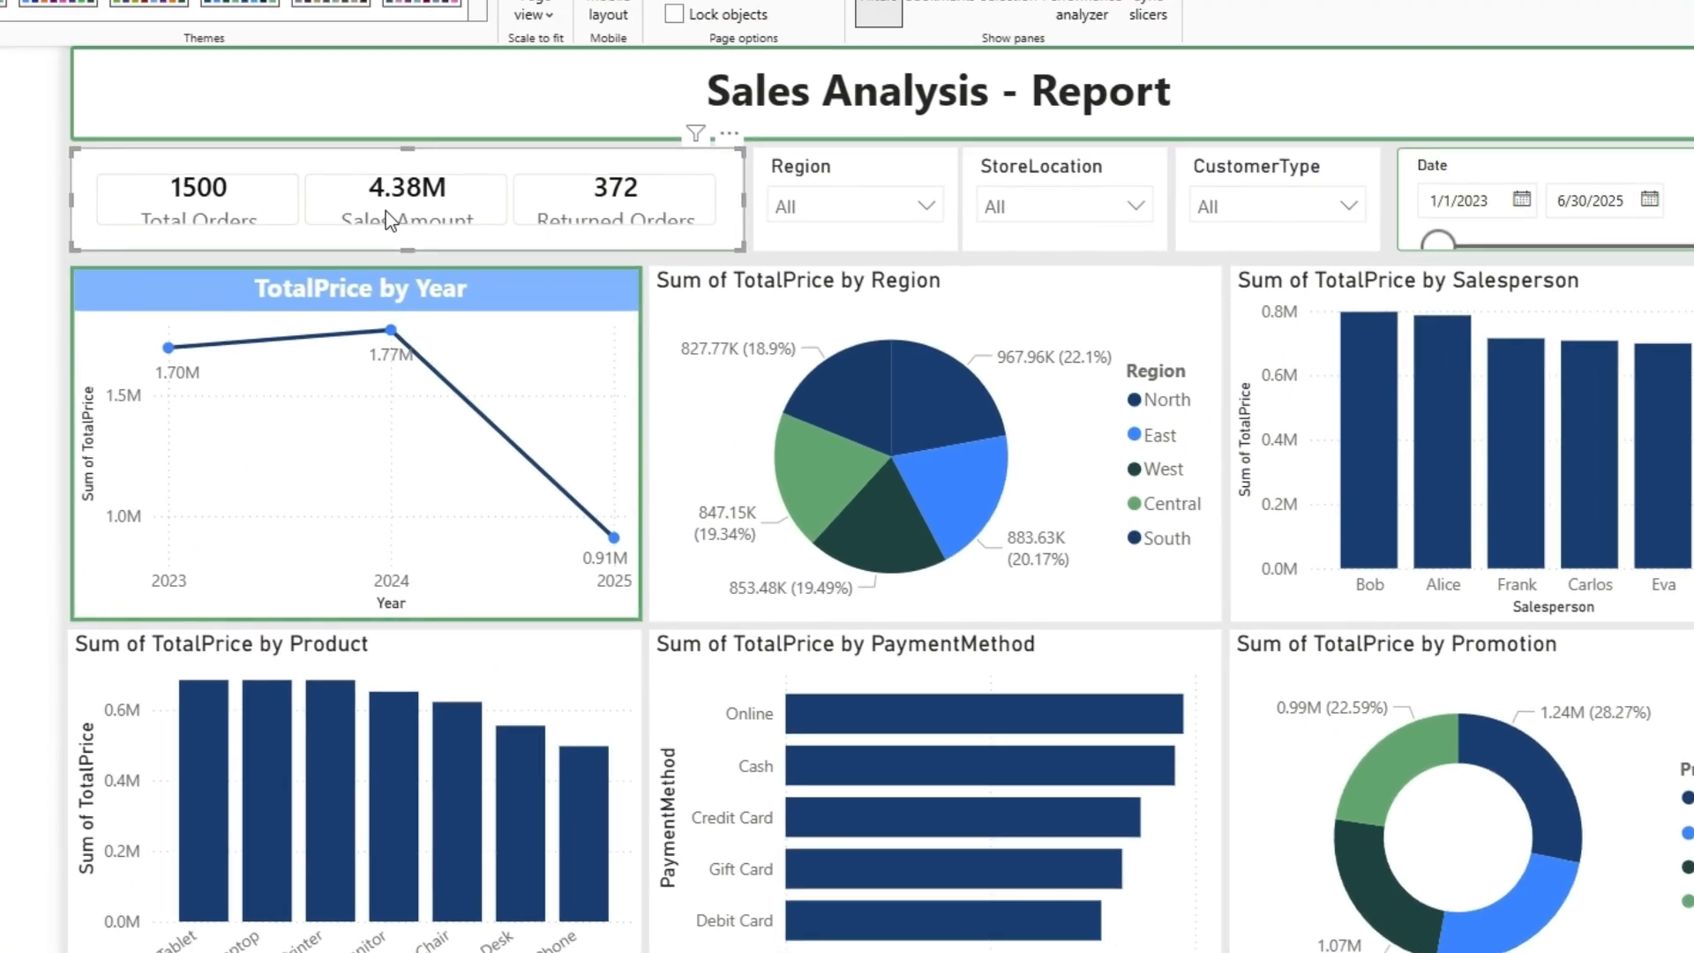
pyautogui.scroll(2, 1486, 483)
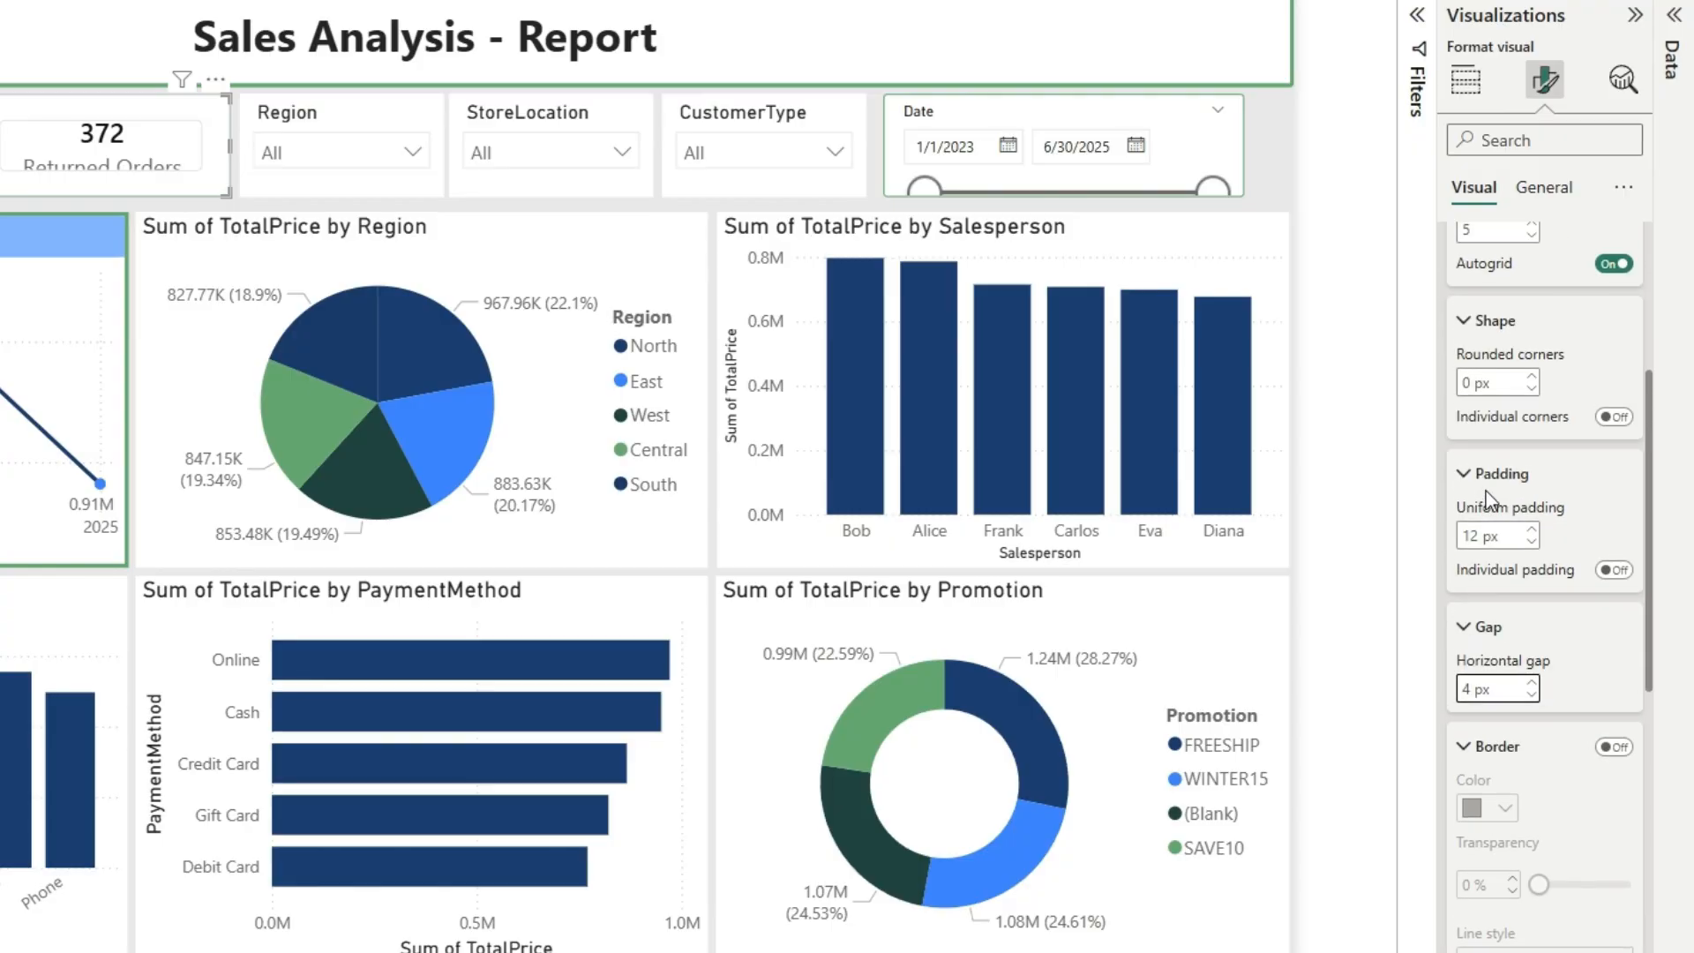
# Set the Total Orders card's label to Heading 2 with font size 9, and make the KPI card visual slightly taller.
pyautogui.click(1465, 477)
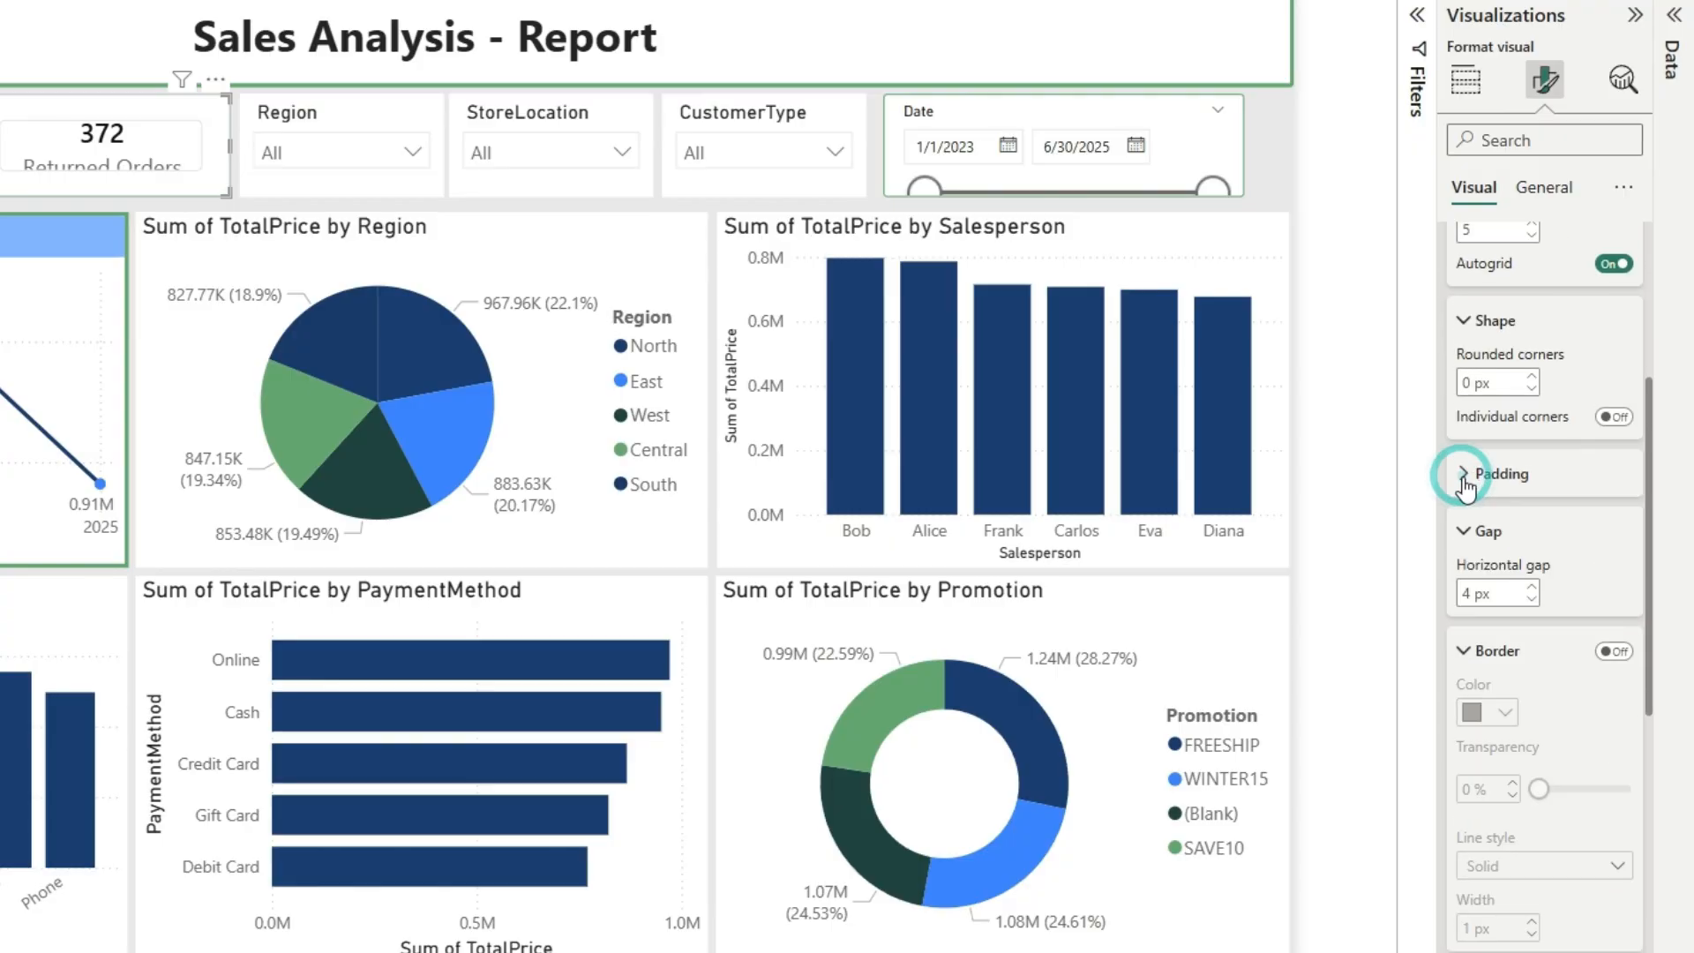
pyautogui.click(1468, 531)
pyautogui.scroll(-8, 1585, 734)
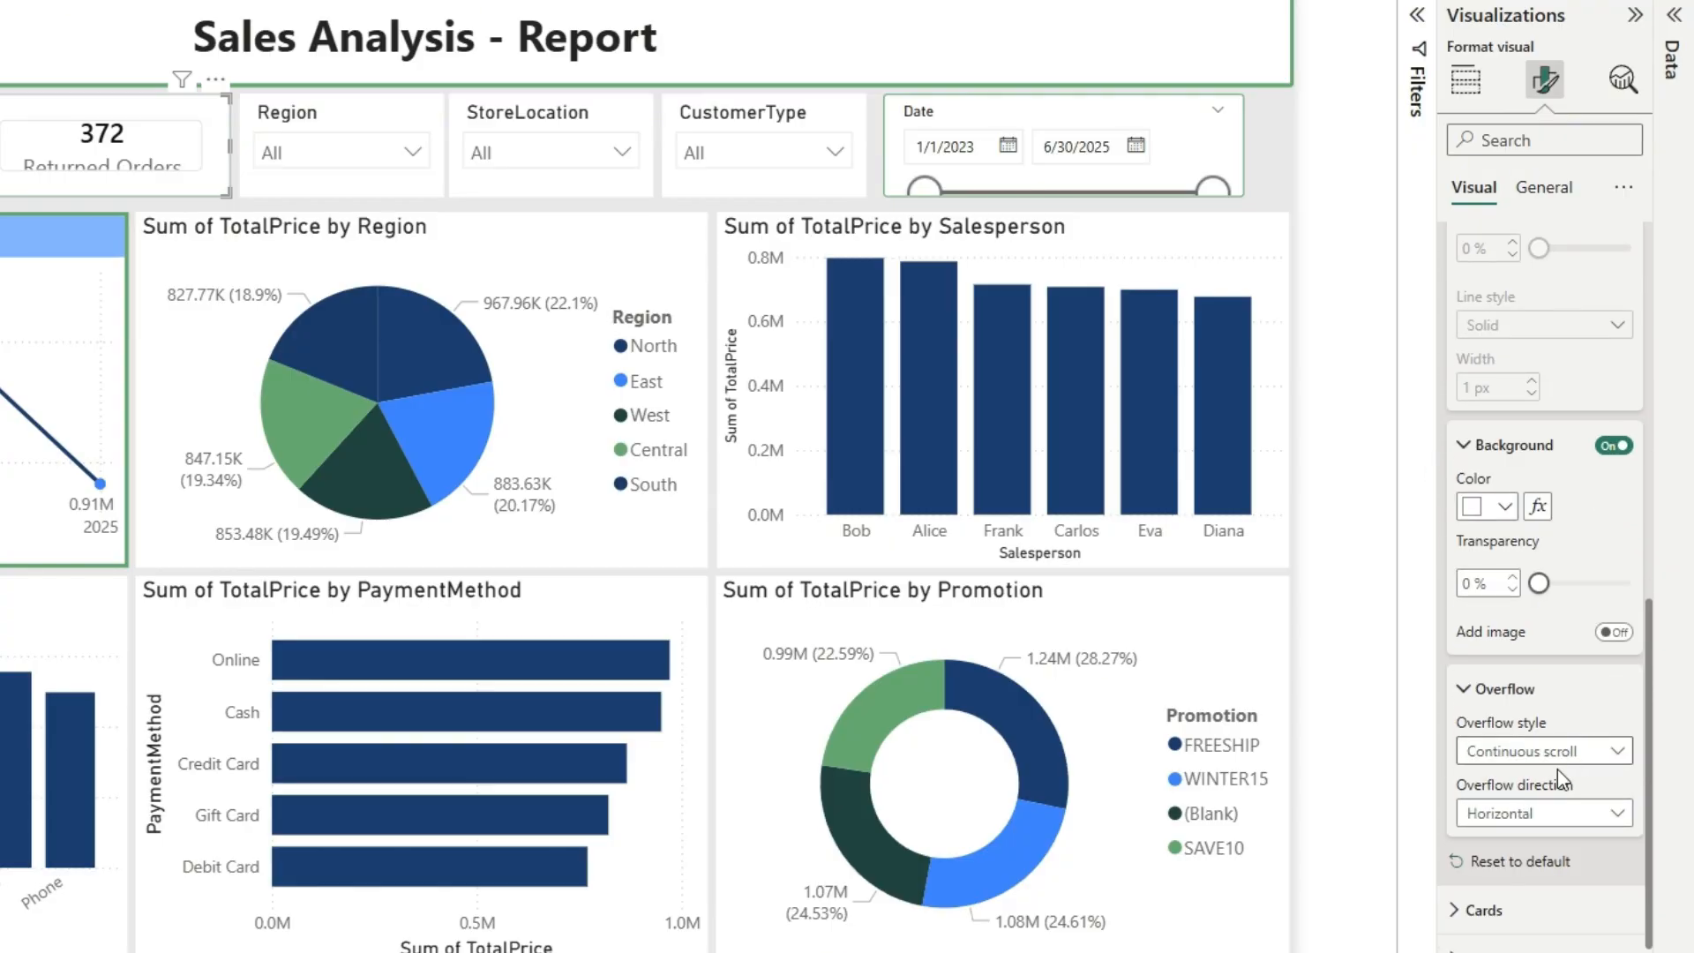
pyautogui.scroll(-2, 1559, 776)
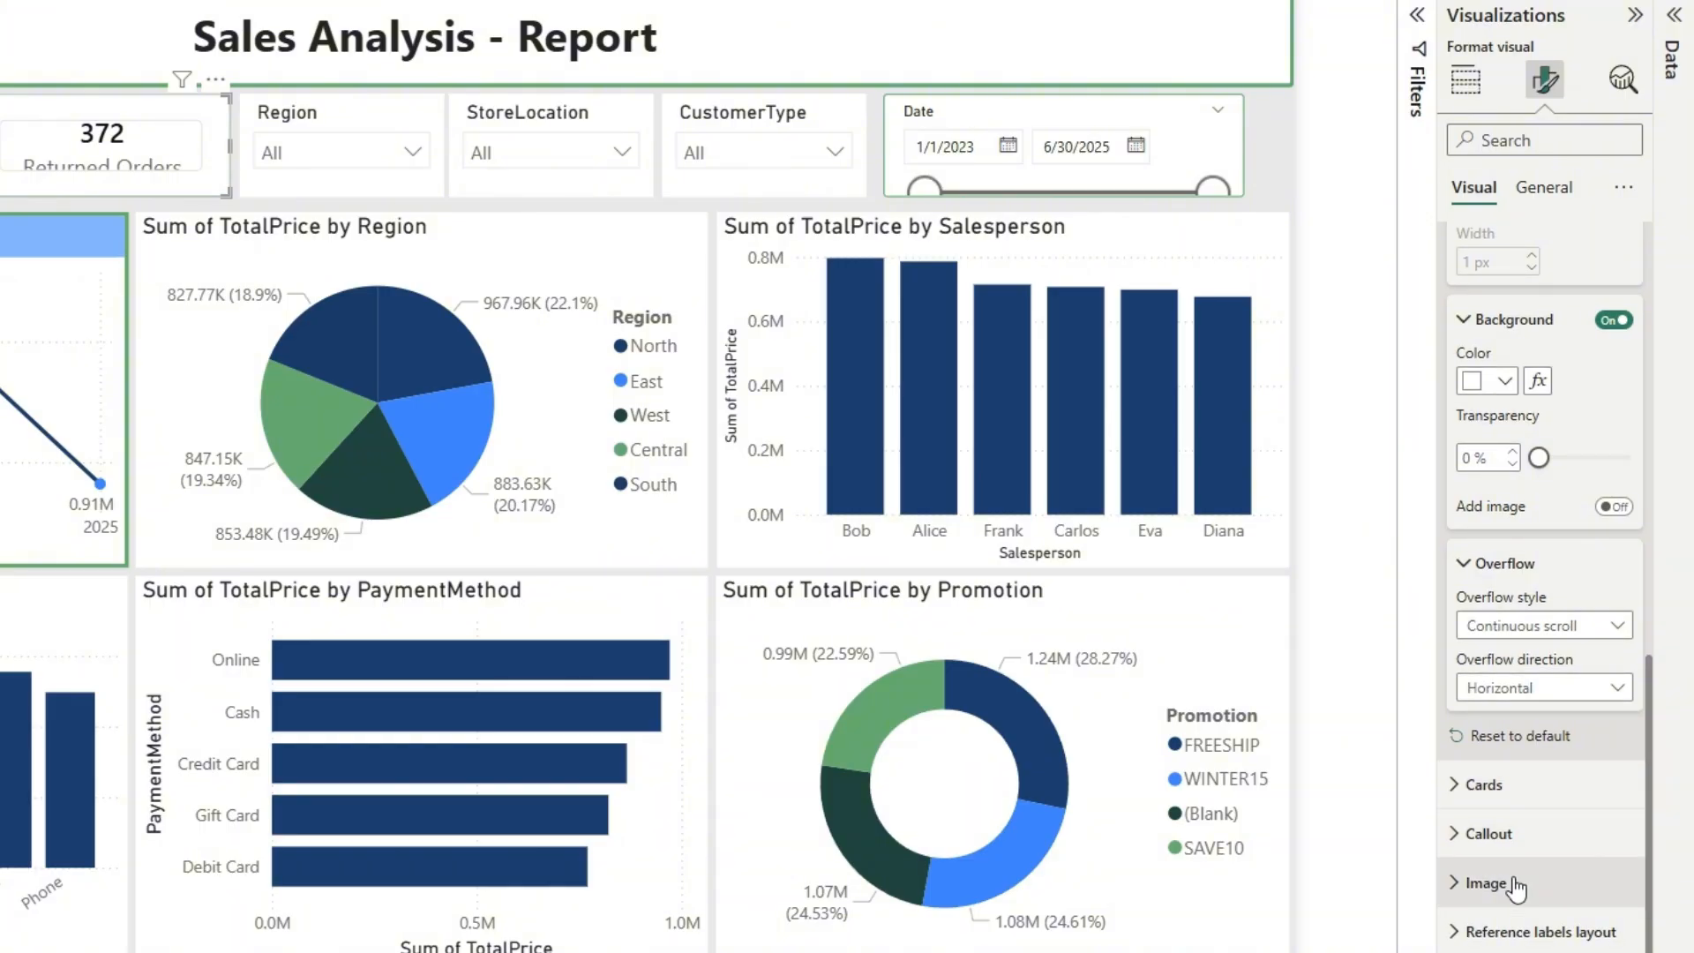
pyautogui.scroll(-2, 1500, 909)
pyautogui.click(1486, 730)
pyautogui.scroll(-5, 1563, 813)
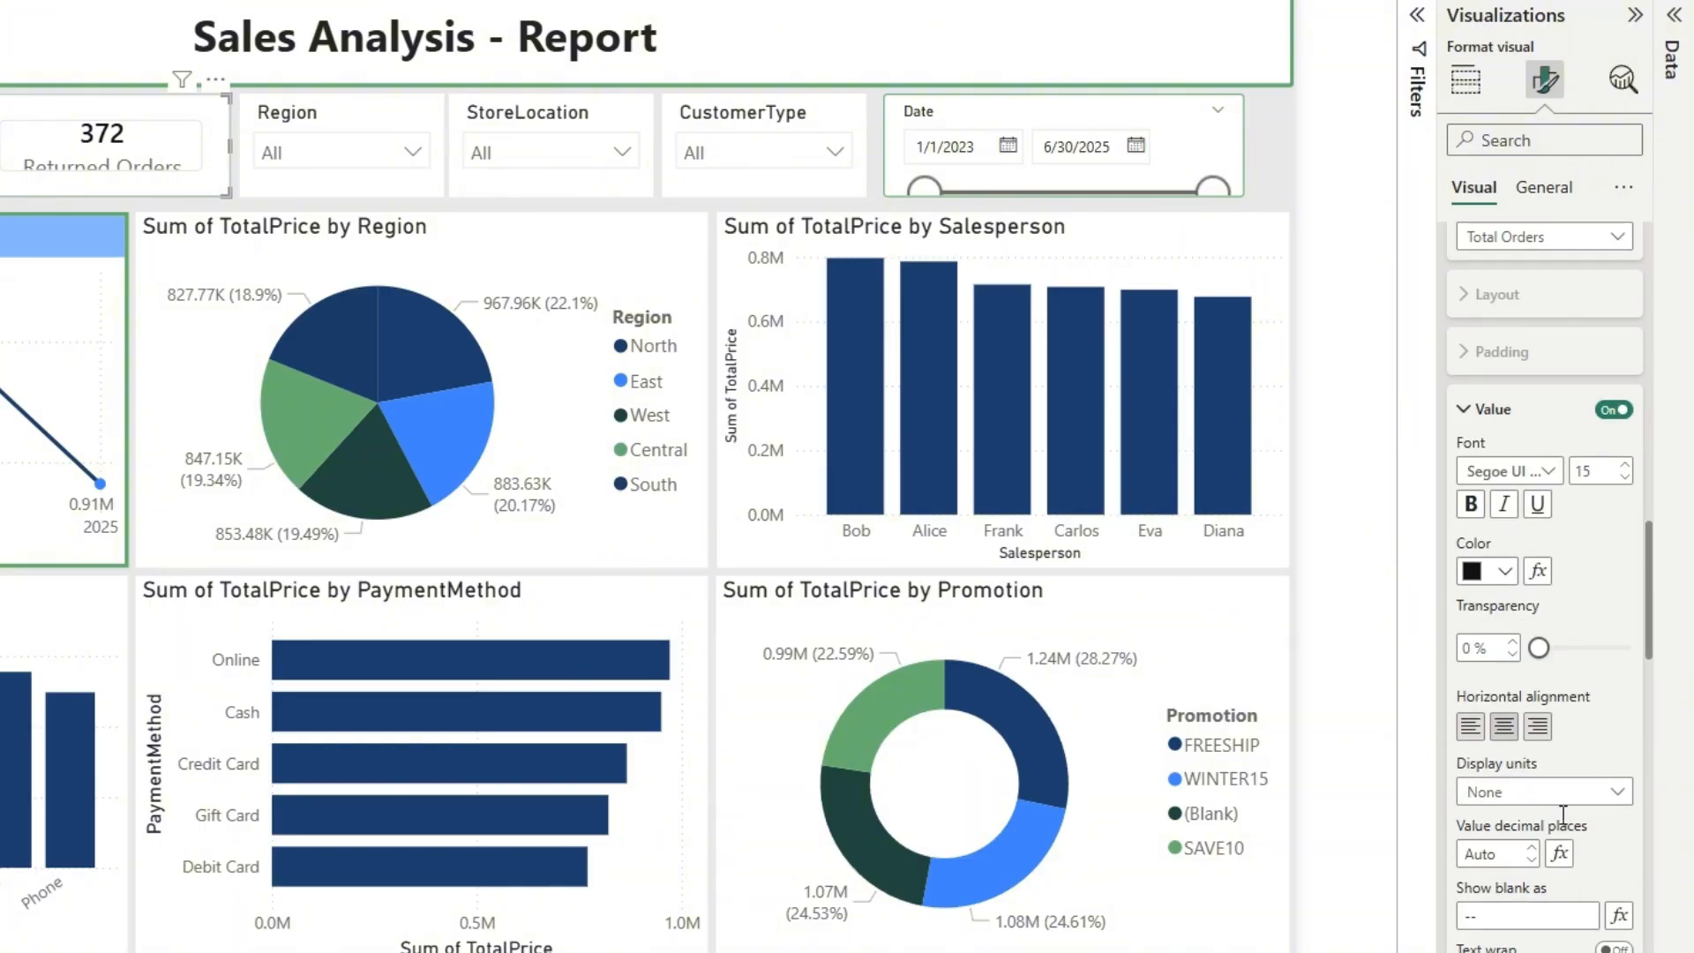
pyautogui.scroll(-4, 1607, 582)
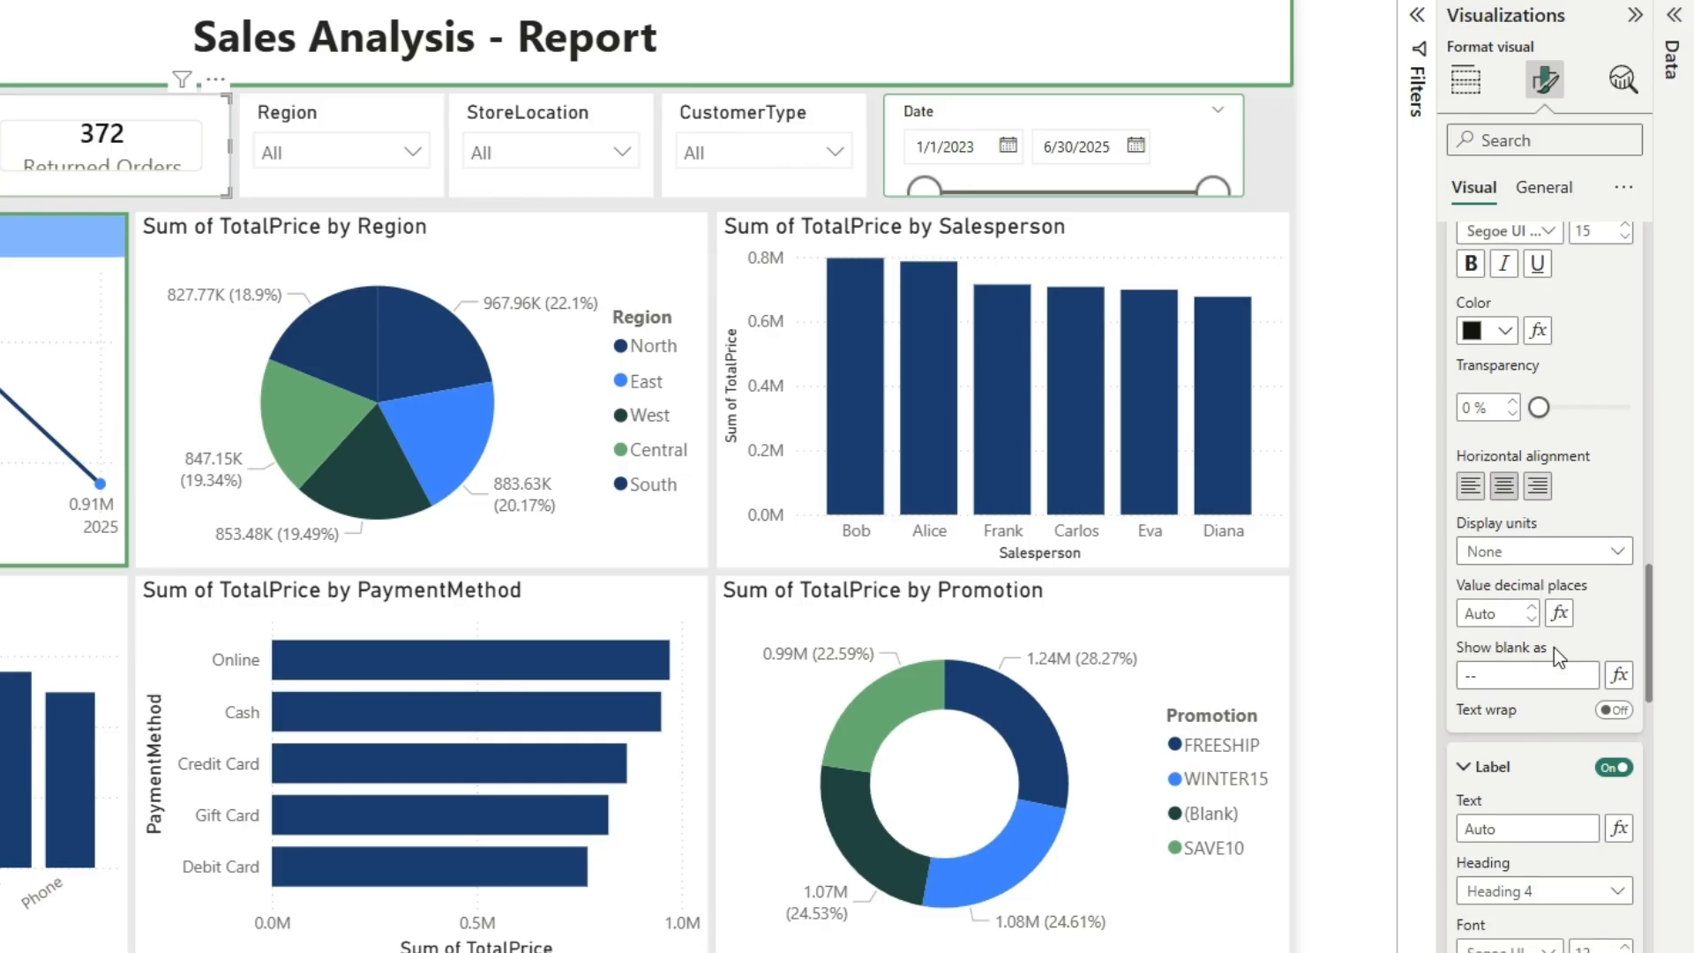
pyautogui.scroll(-2, 1528, 775)
pyautogui.scroll(-4, 1591, 718)
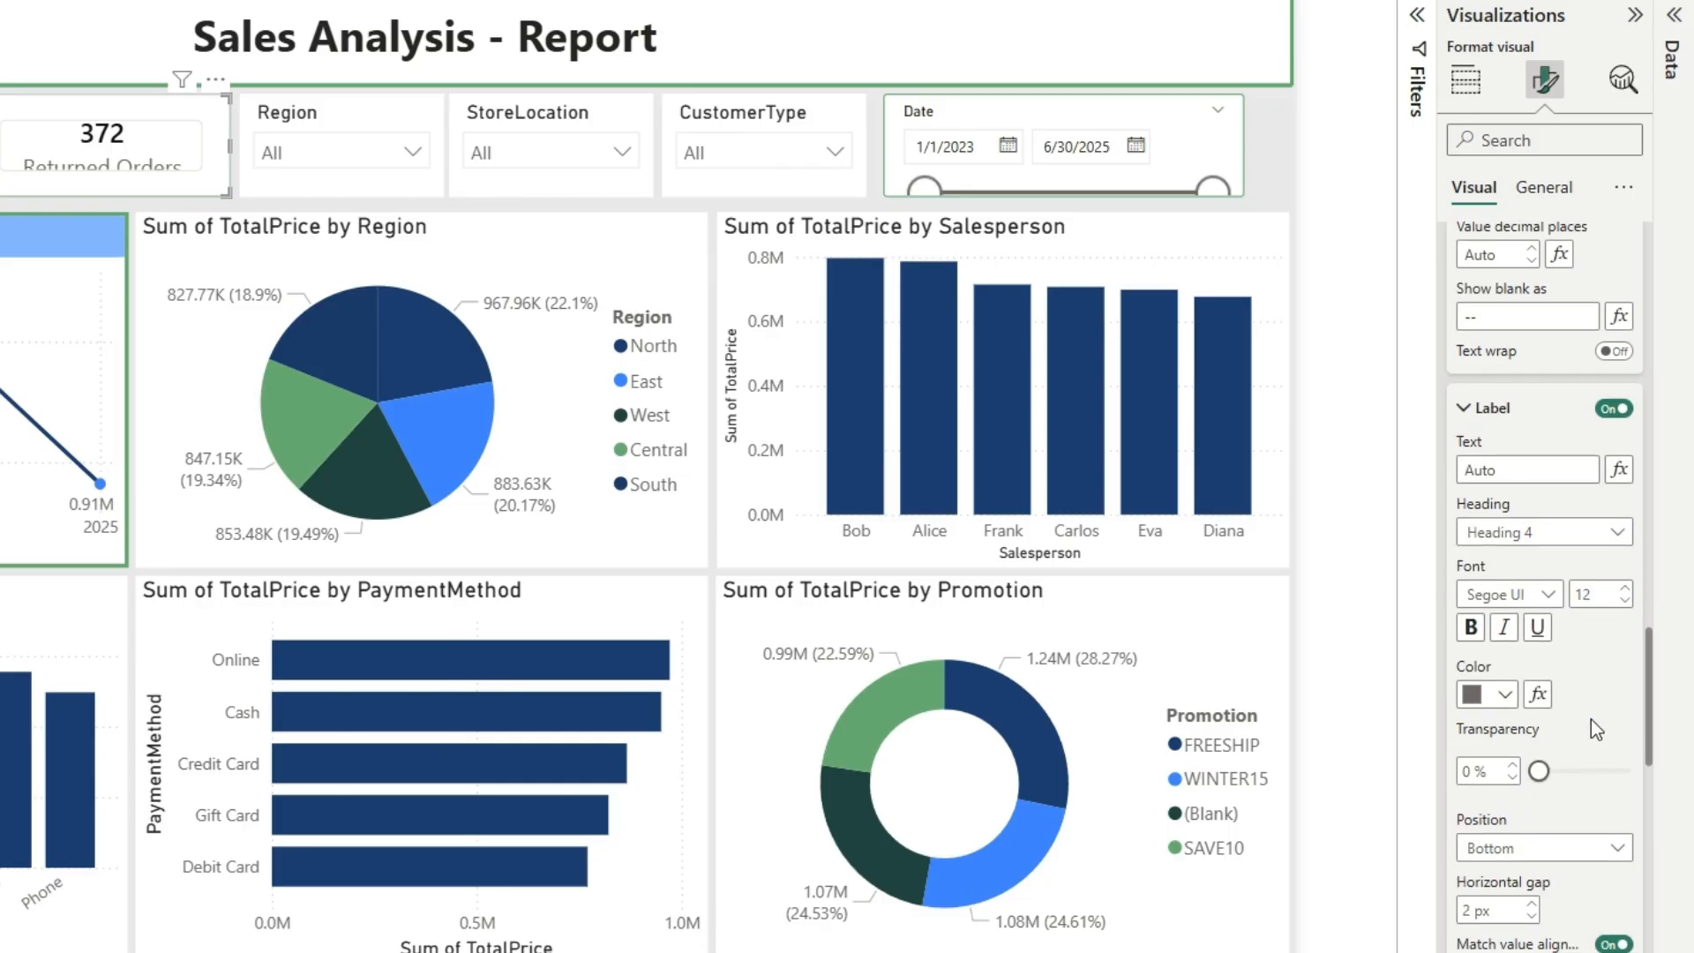
pyautogui.click(1617, 533)
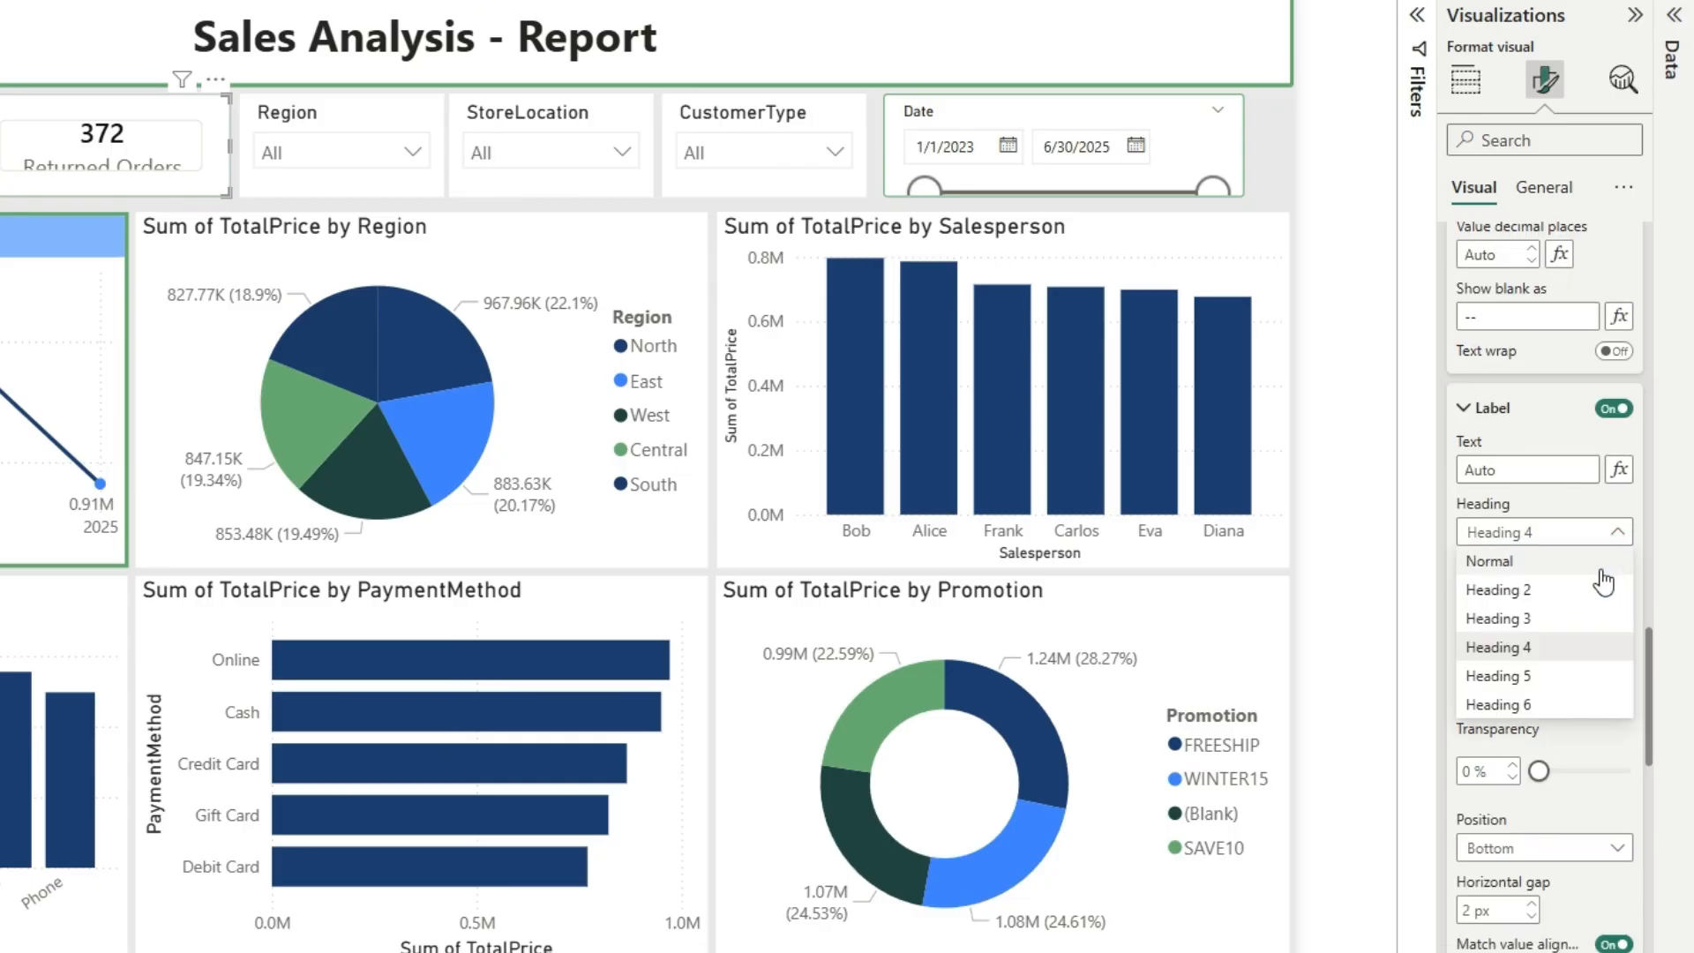
pyautogui.press('Escape')
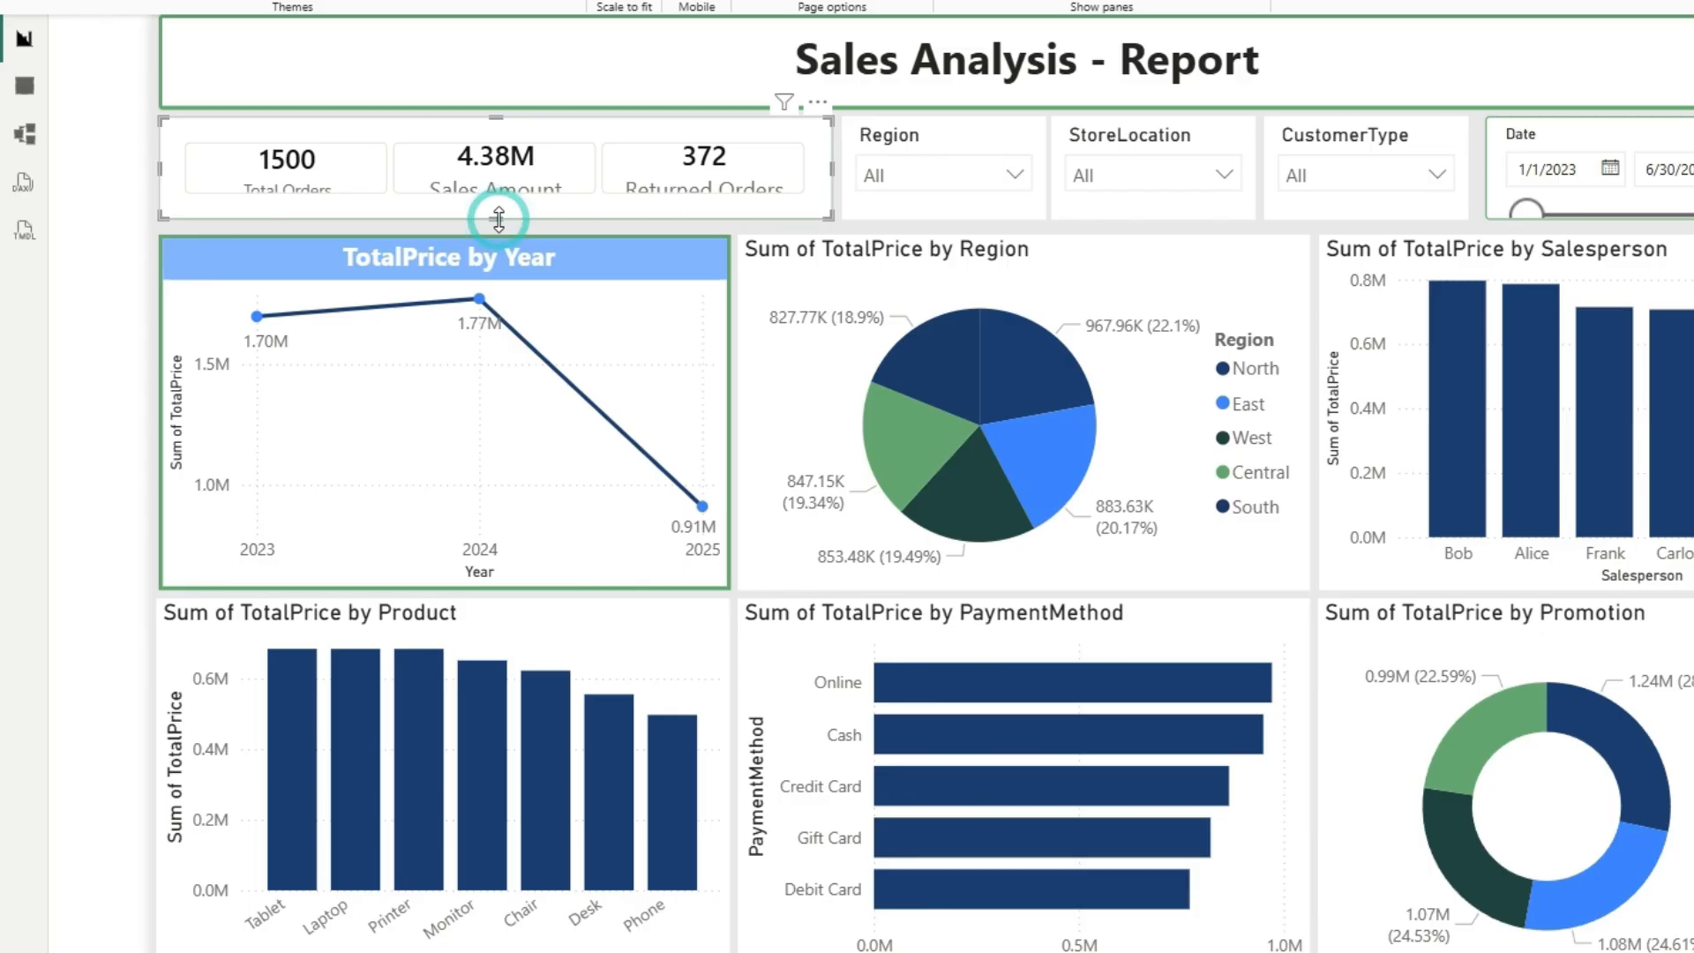
pyautogui.moveTo(497, 218); pyautogui.dragTo(498, 228)
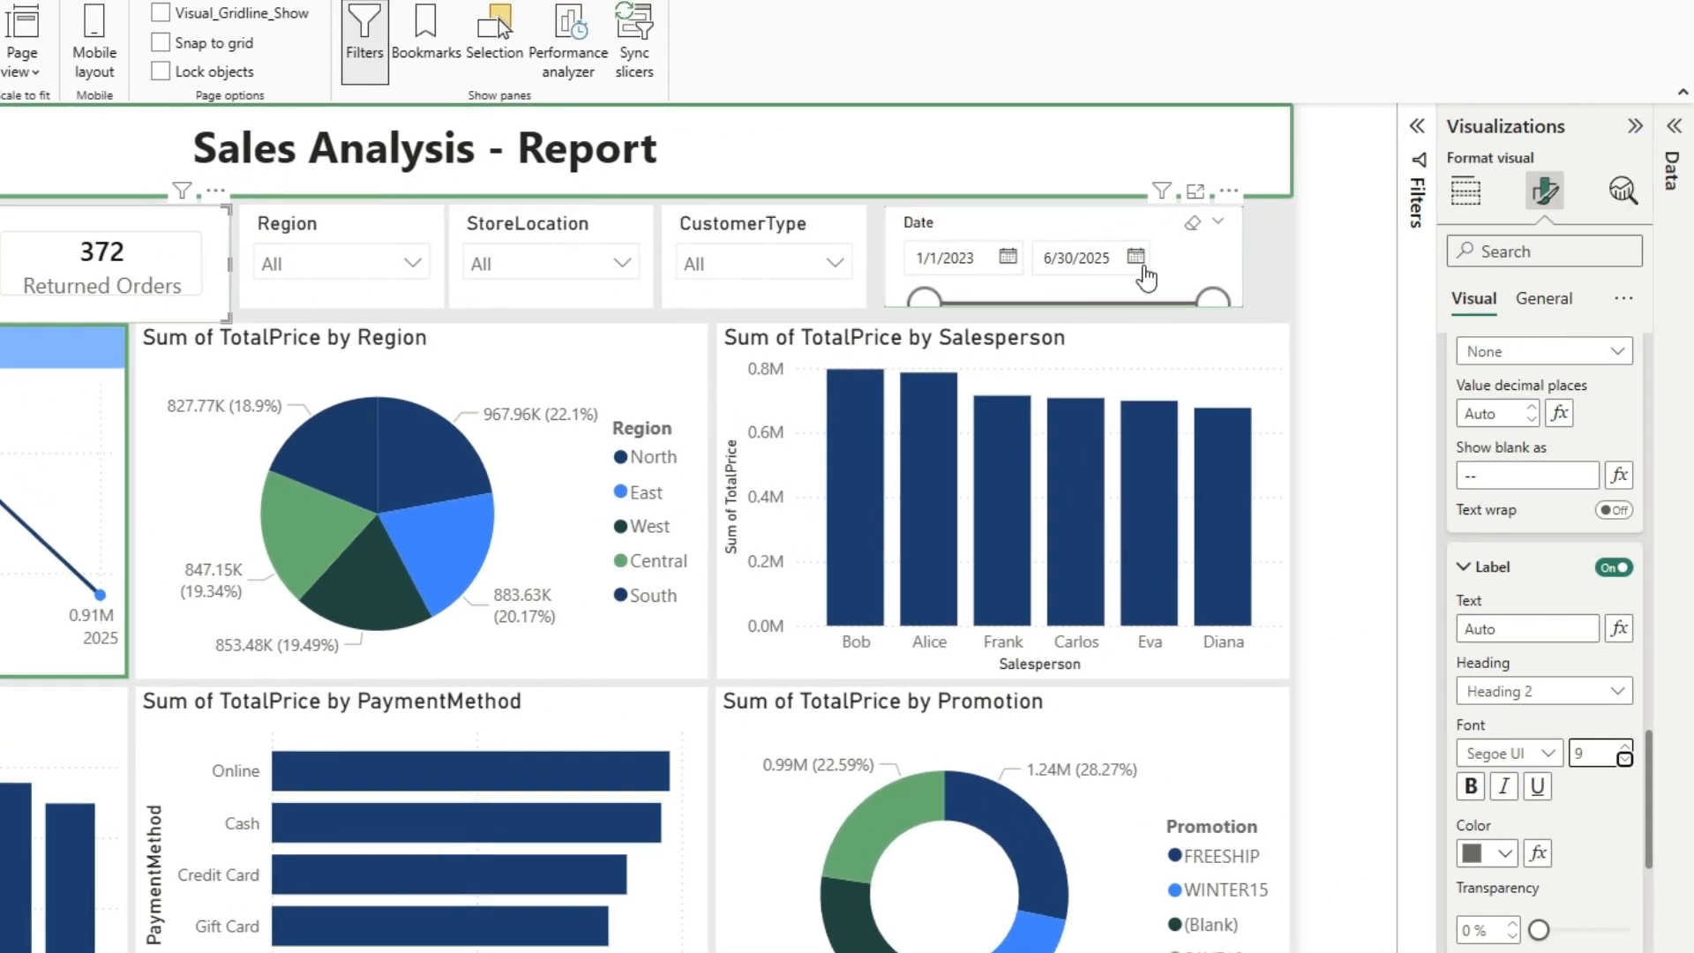
# Turn on the Region slicer's visual border, color it green and set its width to 3 px.
pyautogui.click(1676, 220)
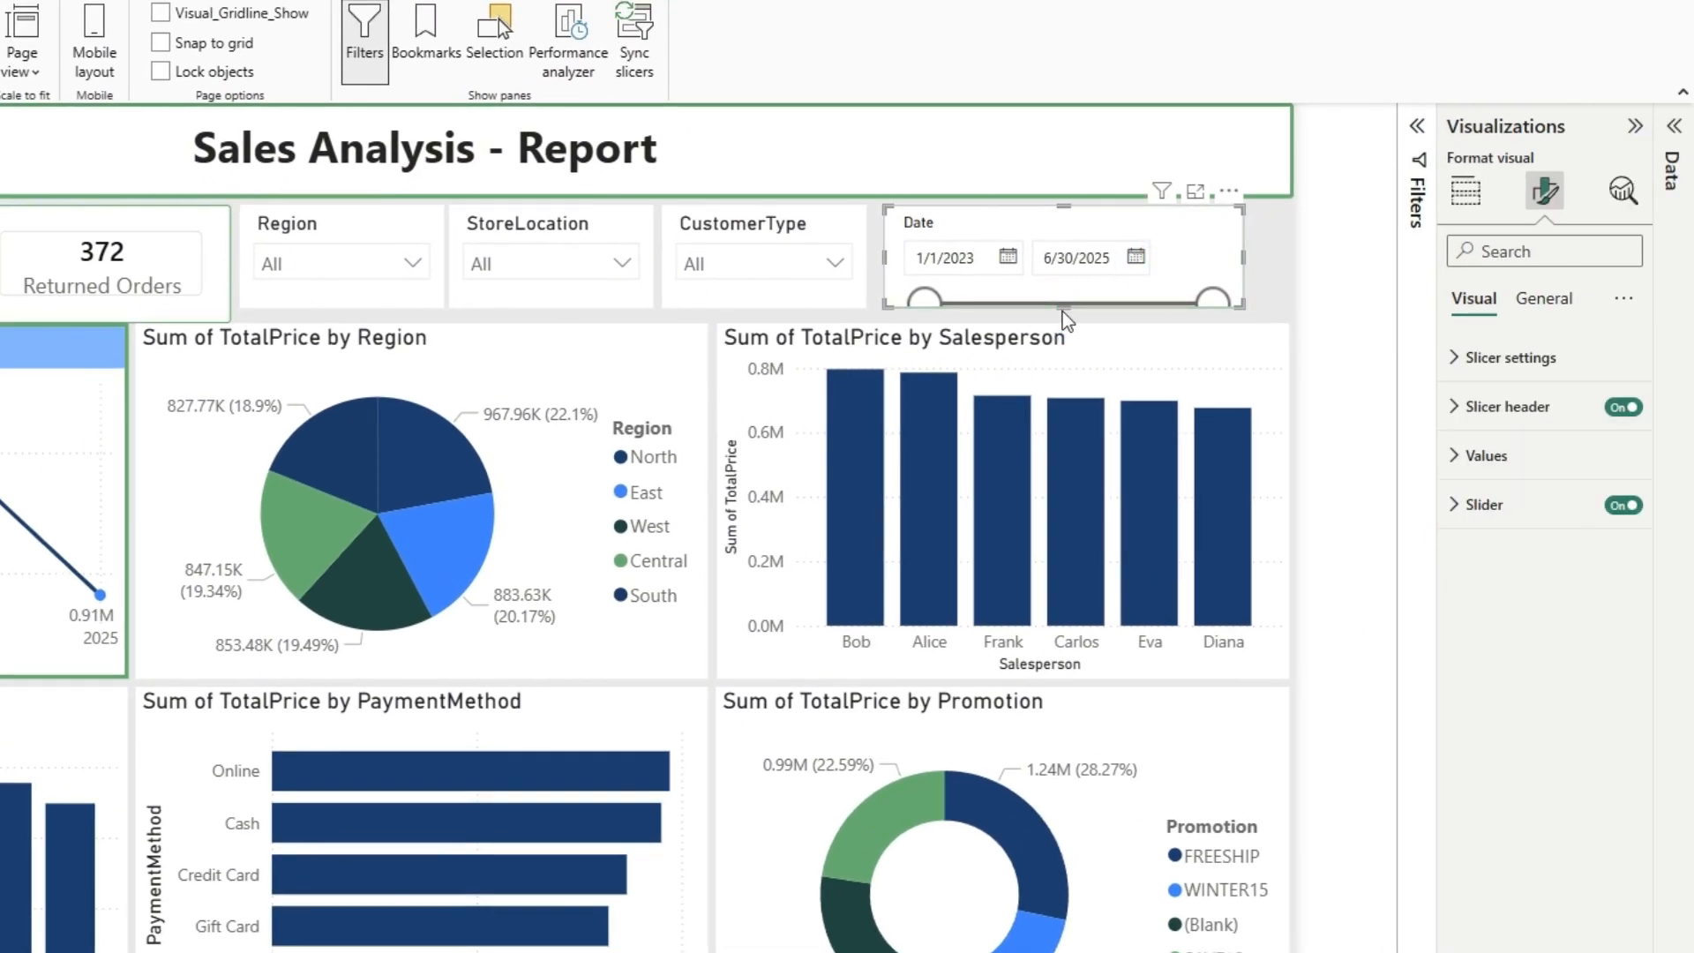
pyautogui.click(324, 225)
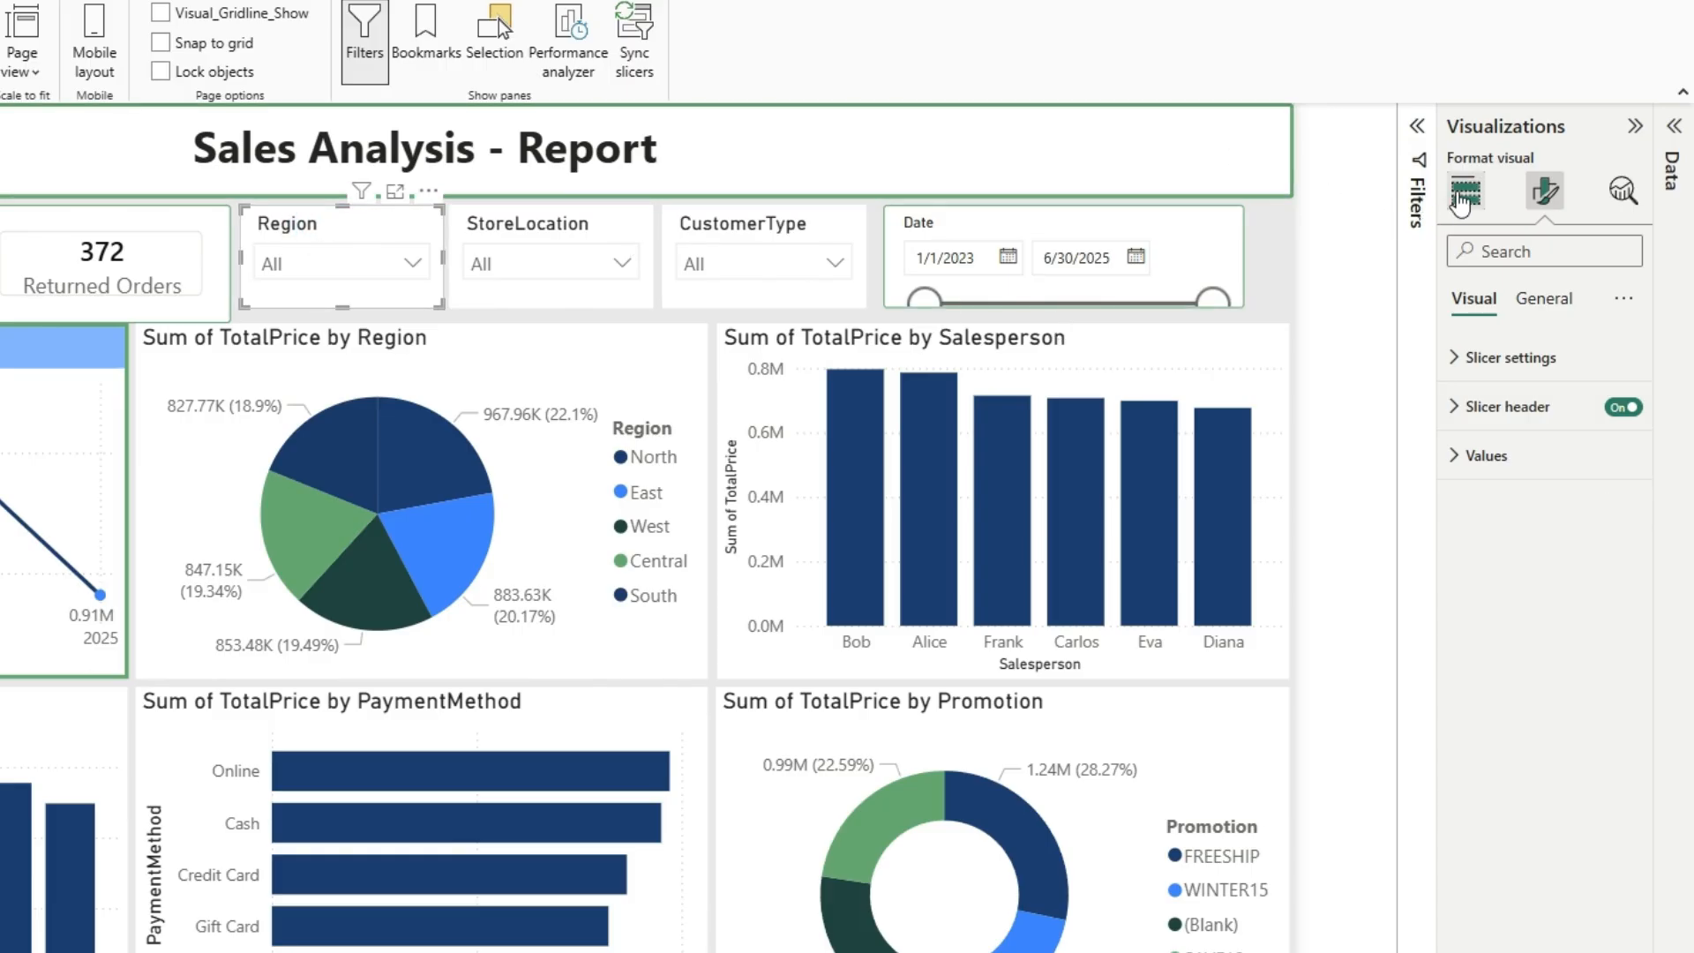
pyautogui.click(1540, 298)
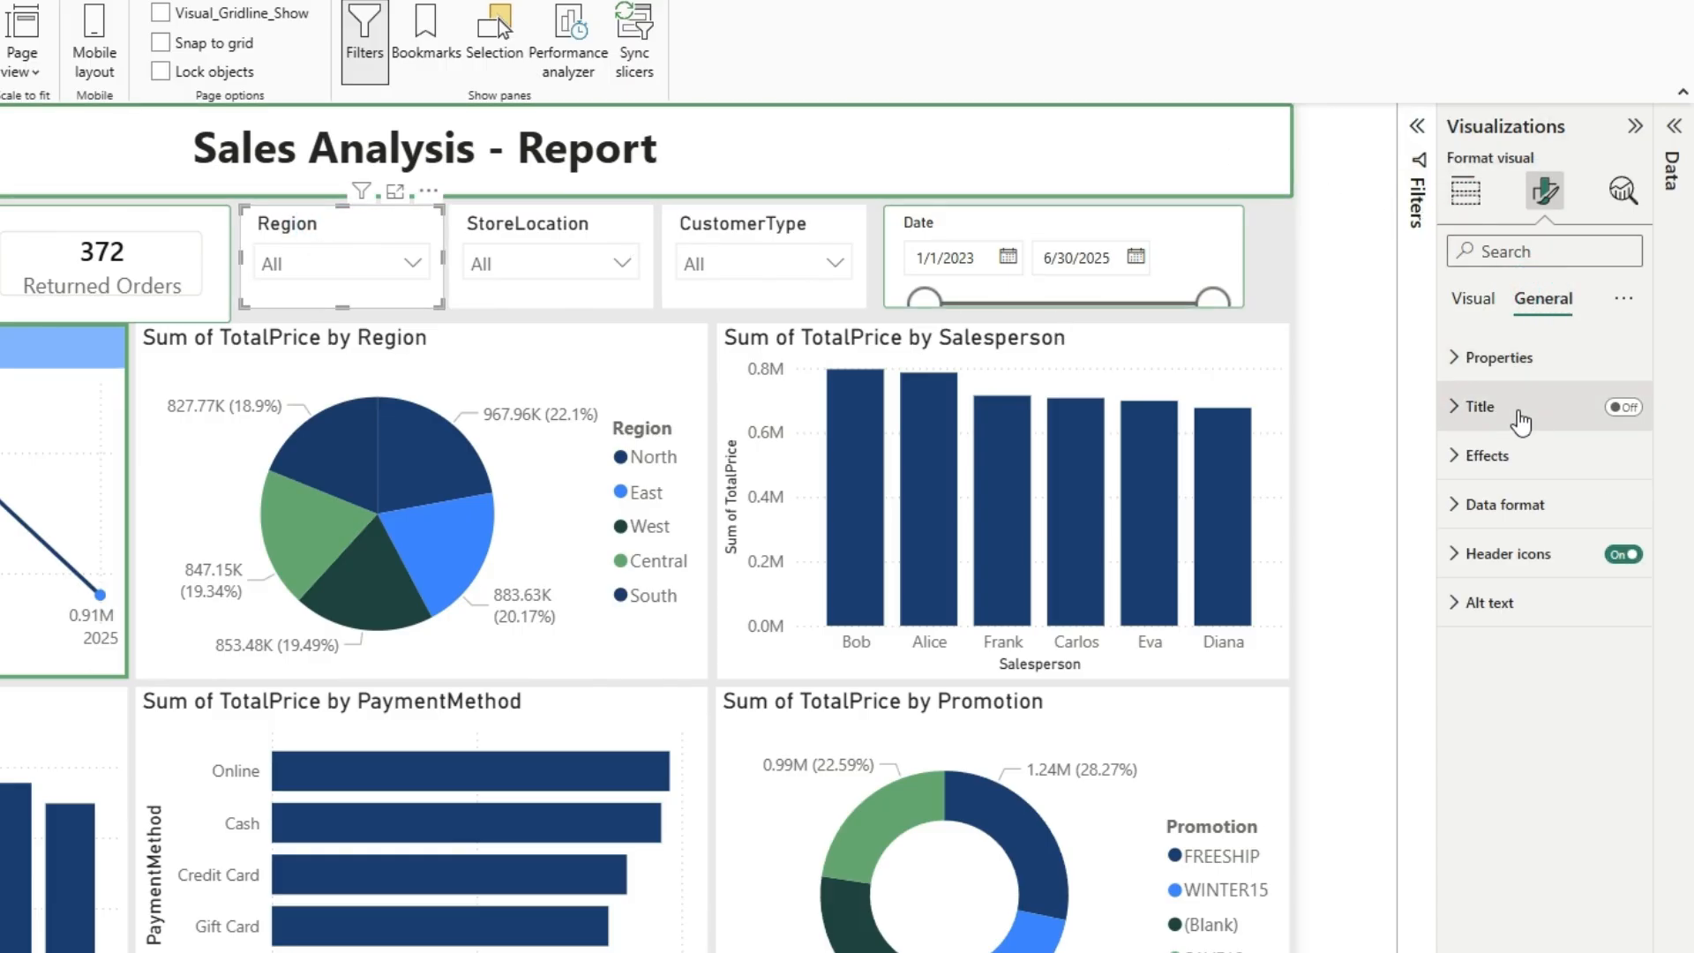
pyautogui.click(1510, 455)
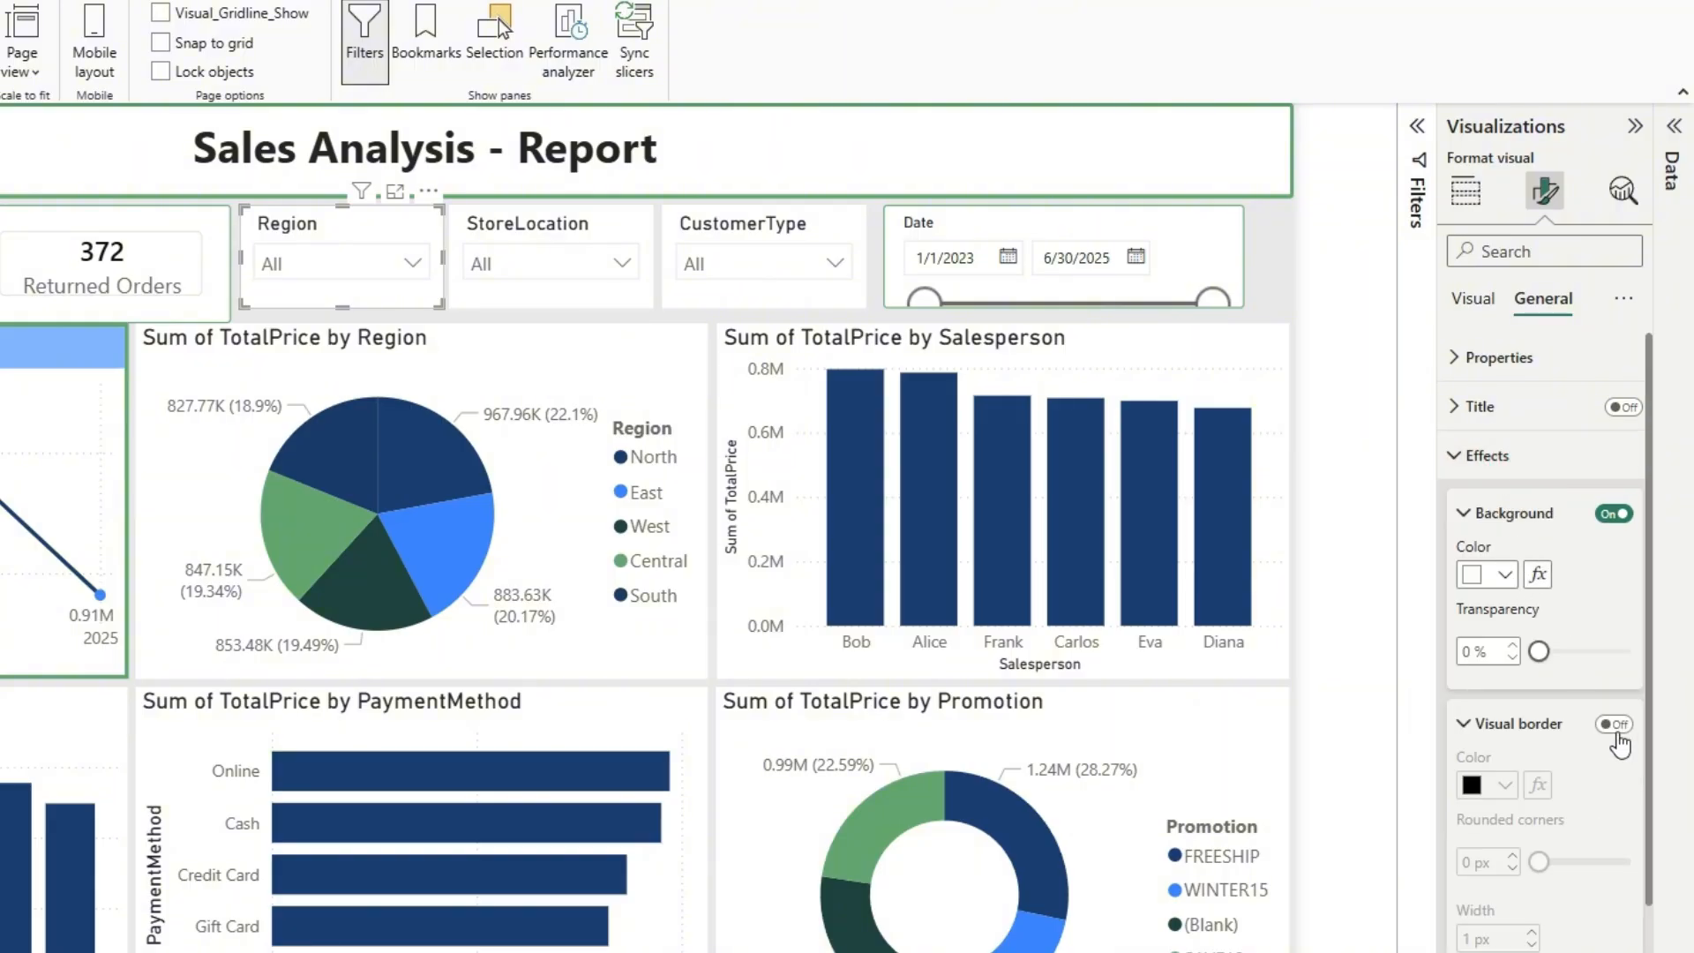
pyautogui.click(1615, 725)
pyautogui.click(1504, 785)
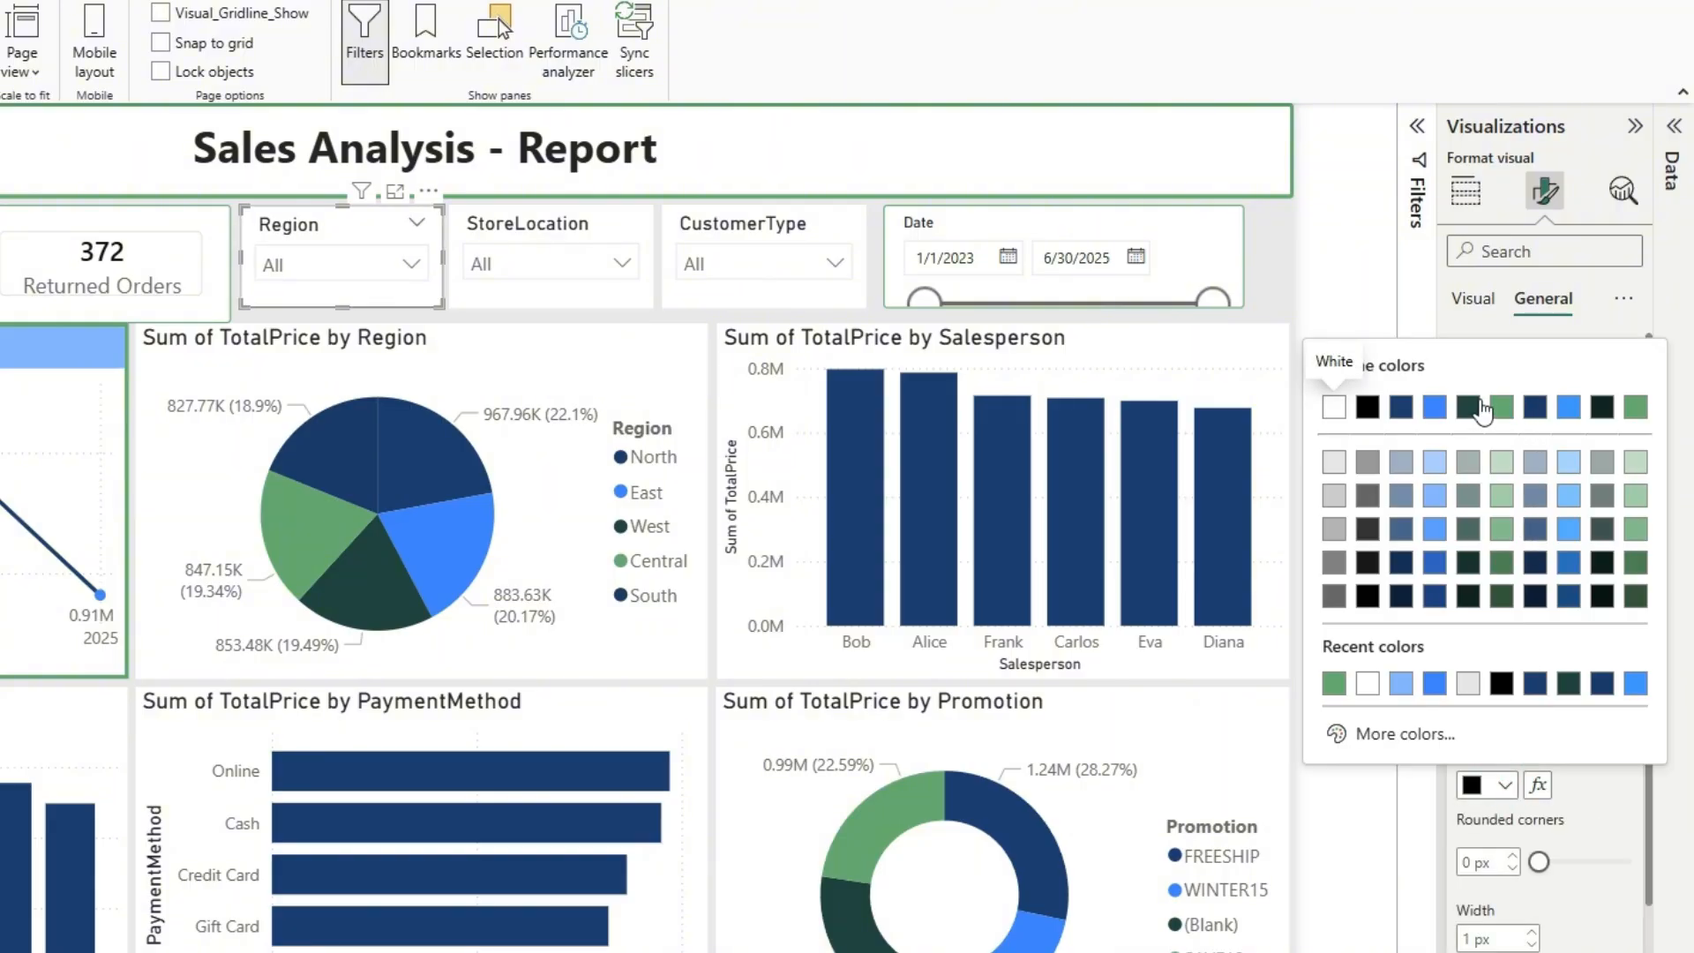
pyautogui.click(1502, 407)
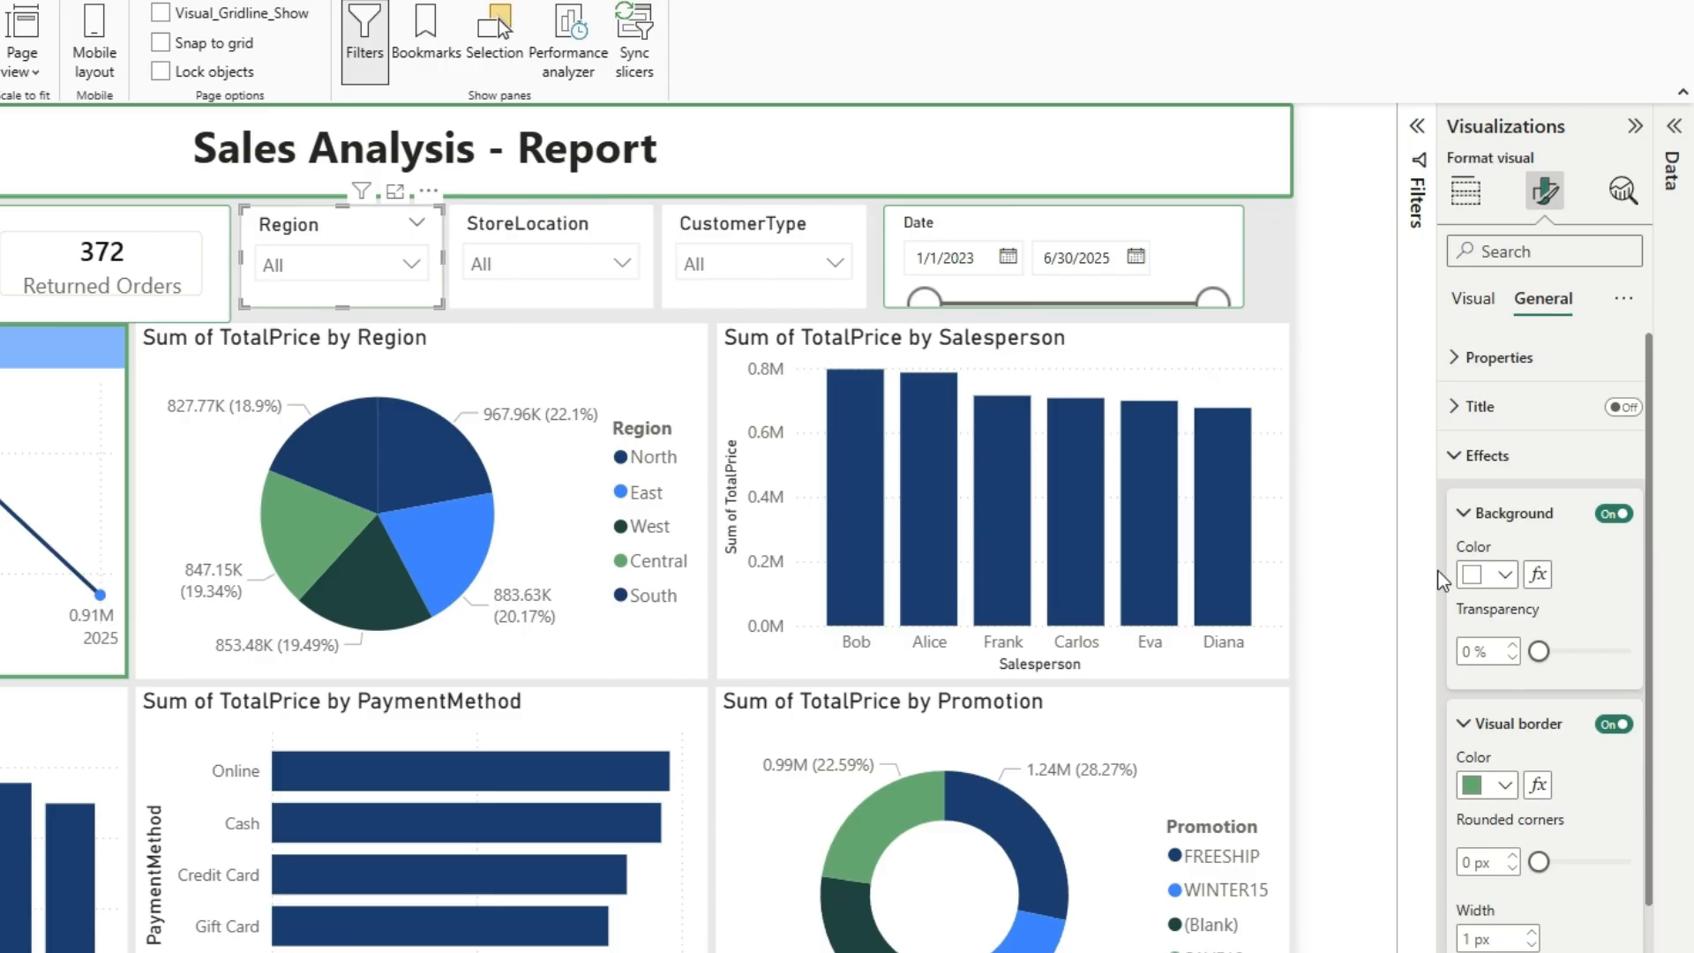
pyautogui.click(1533, 934)
pyautogui.click(1534, 934)
# Turn on the StoreLocation slicer's visual border and color it the same green as the KPI card's border.
pyautogui.click(559, 299)
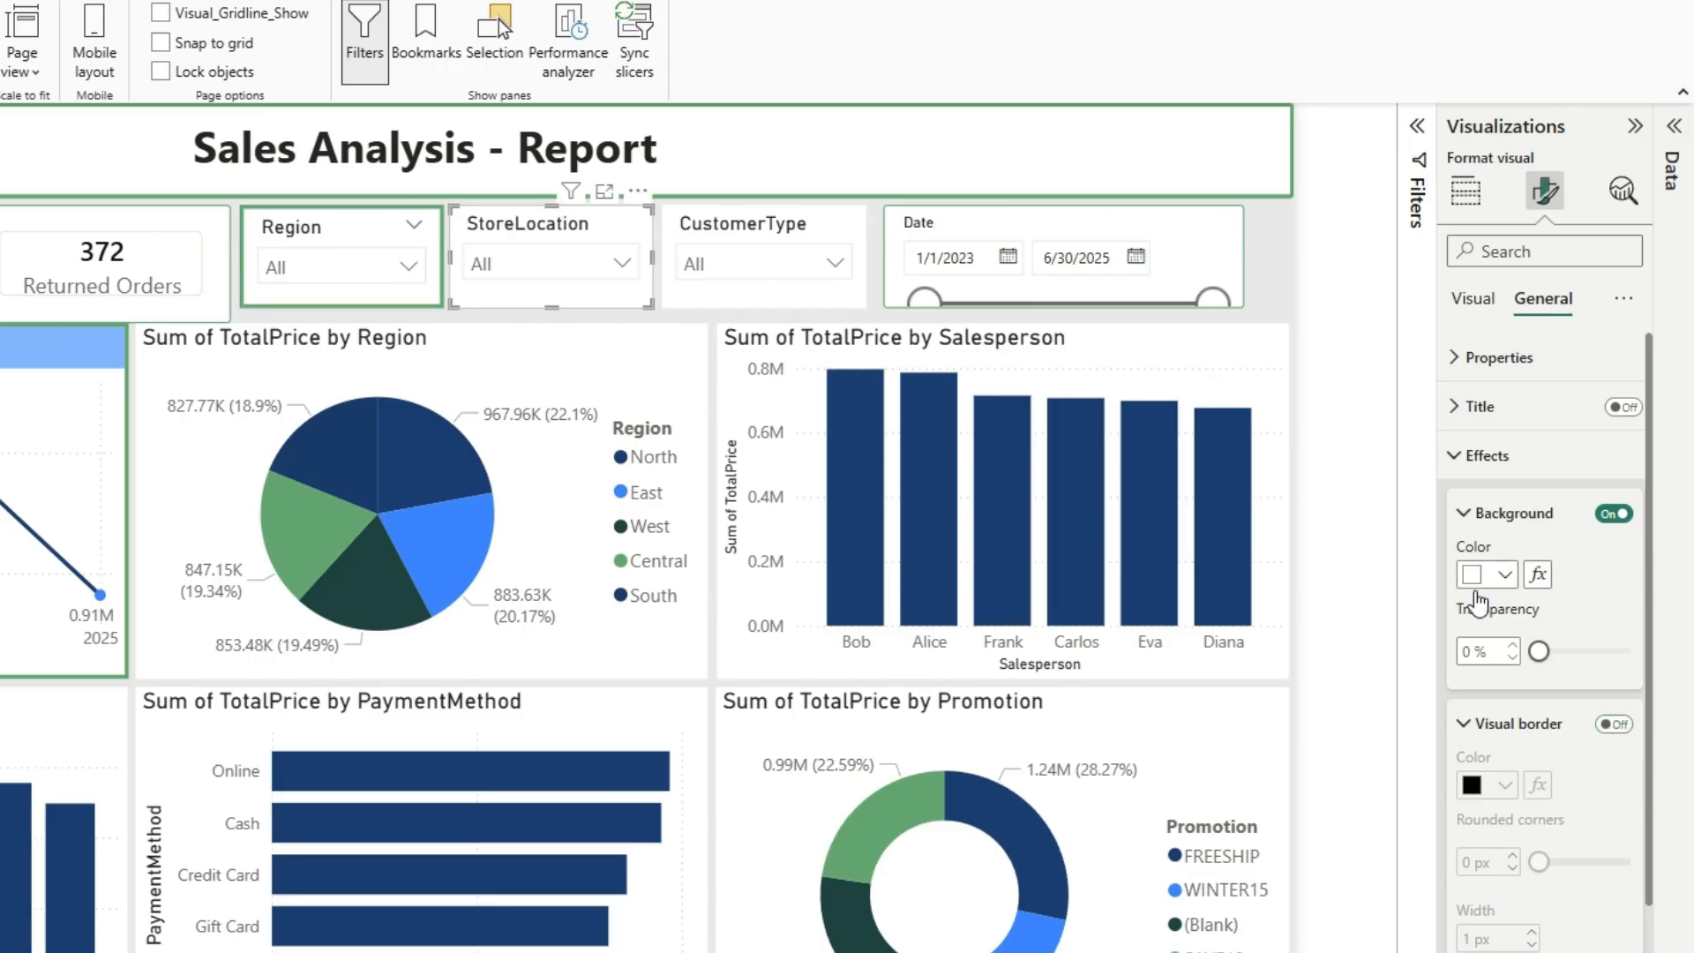
pyautogui.click(221, 309)
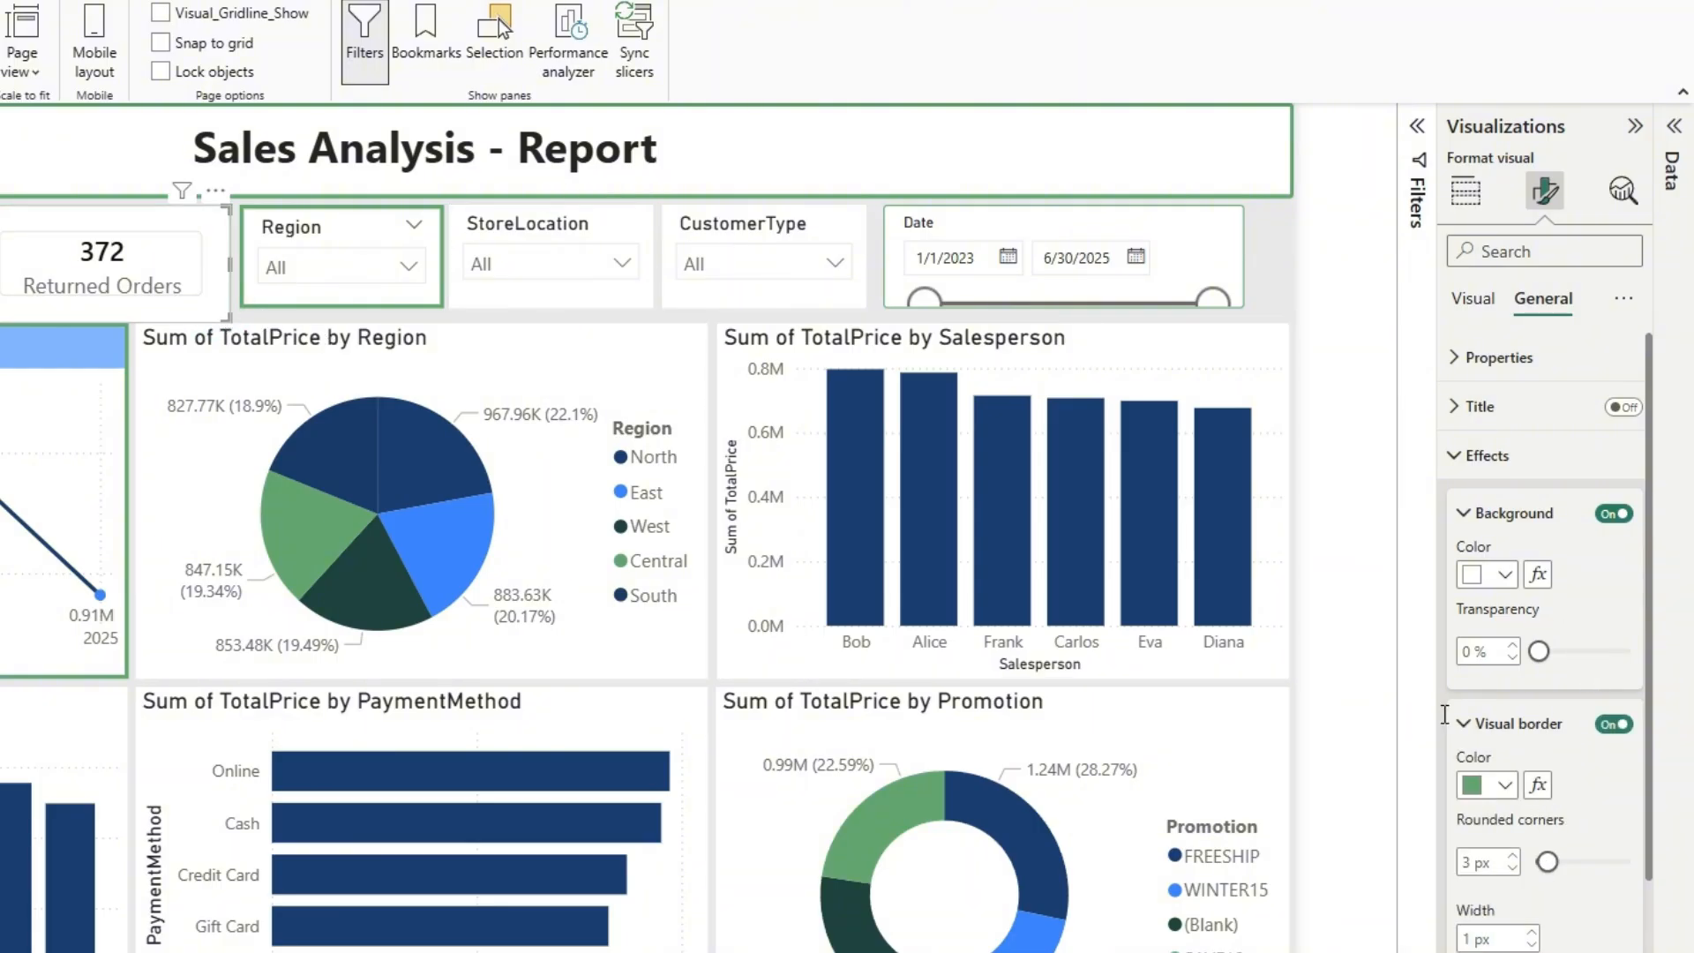
pyautogui.click(499, 288)
pyautogui.click(1614, 724)
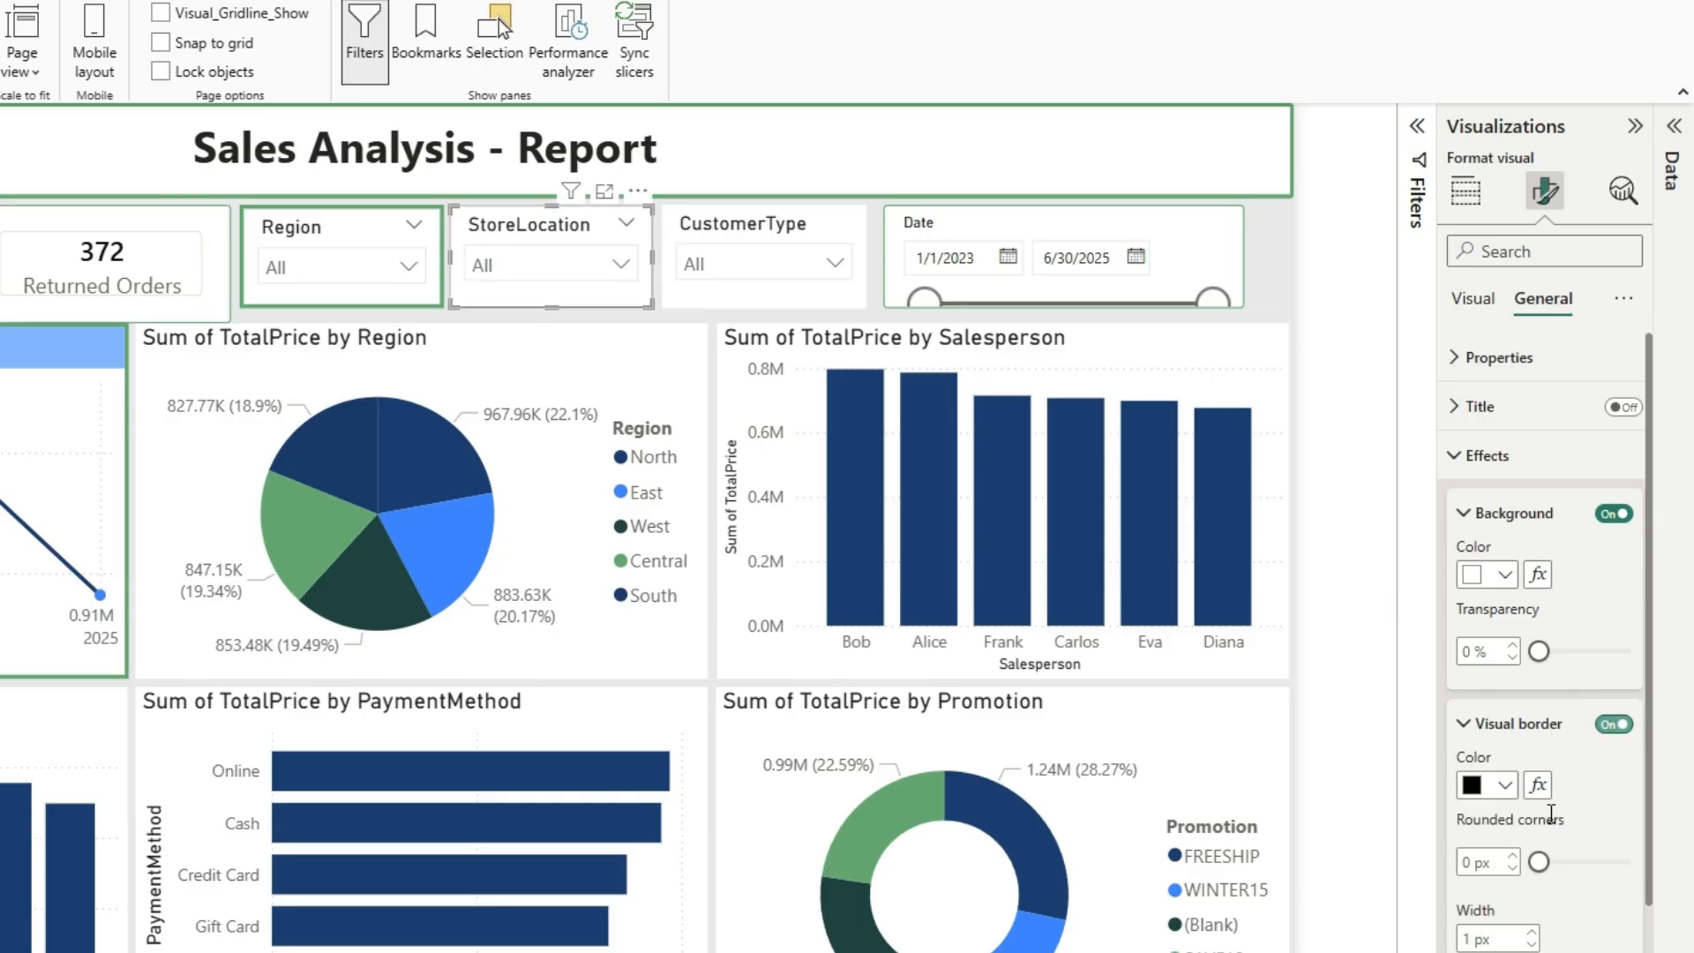
pyautogui.click(1503, 784)
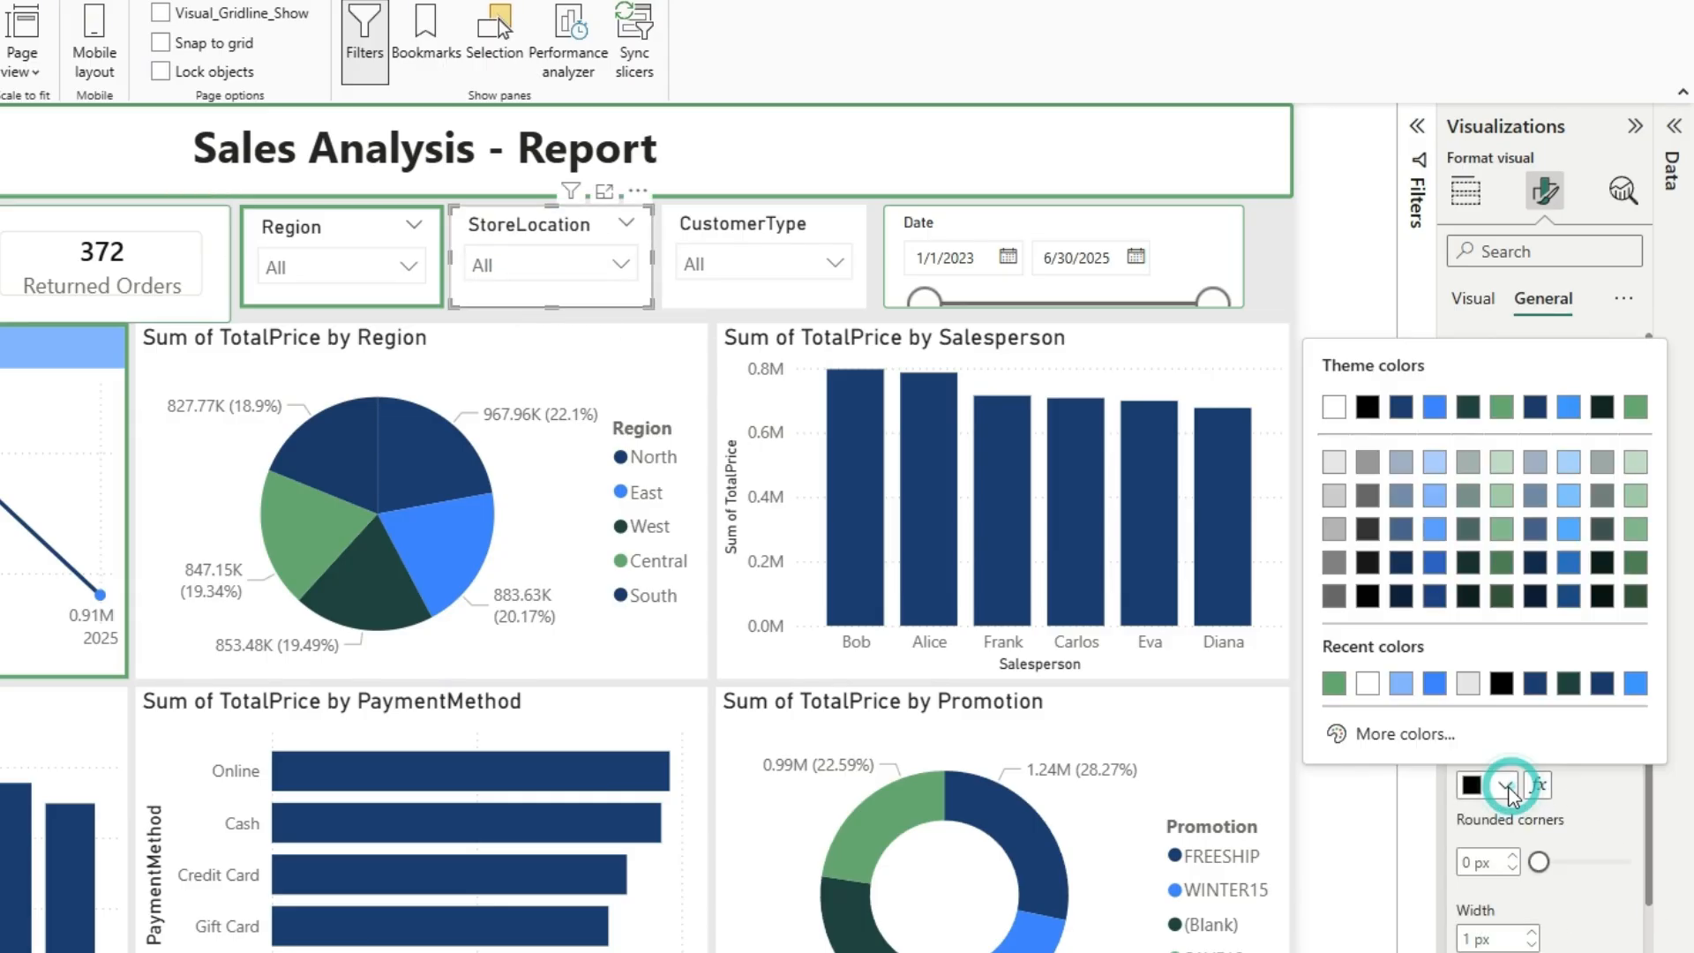
pyautogui.click(1335, 684)
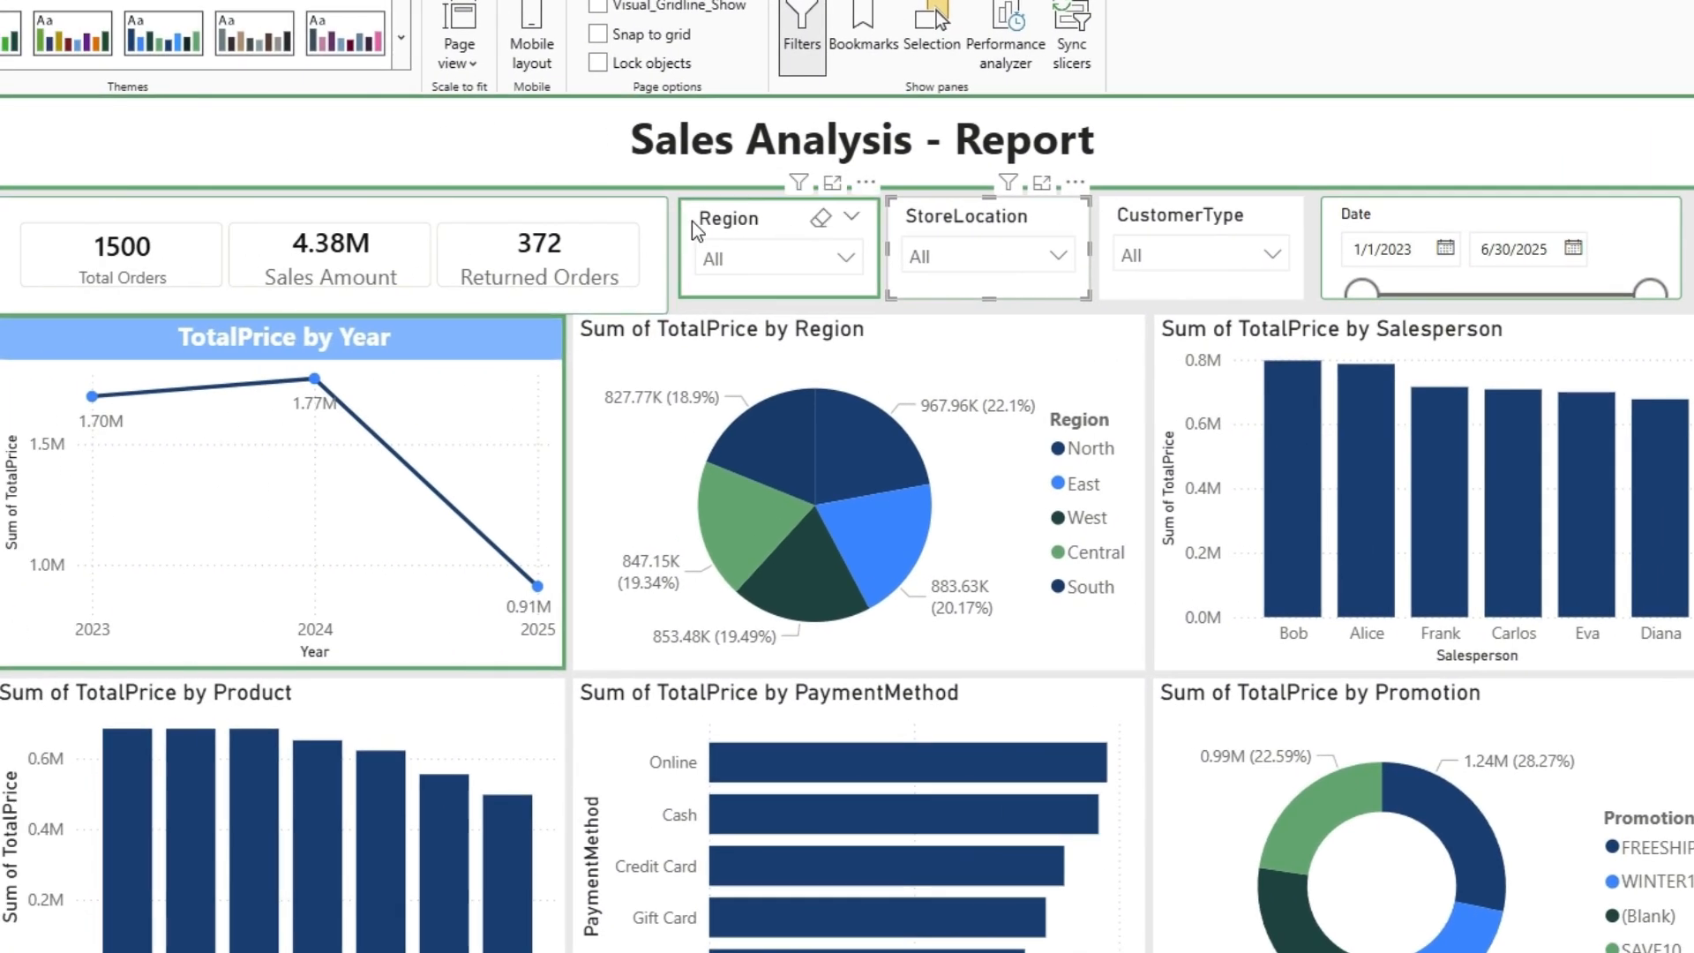
# Copy the Region slicer's formatting to the StoreLocation and CustomerType slicers with Format Painter.
pyautogui.click(692, 221)
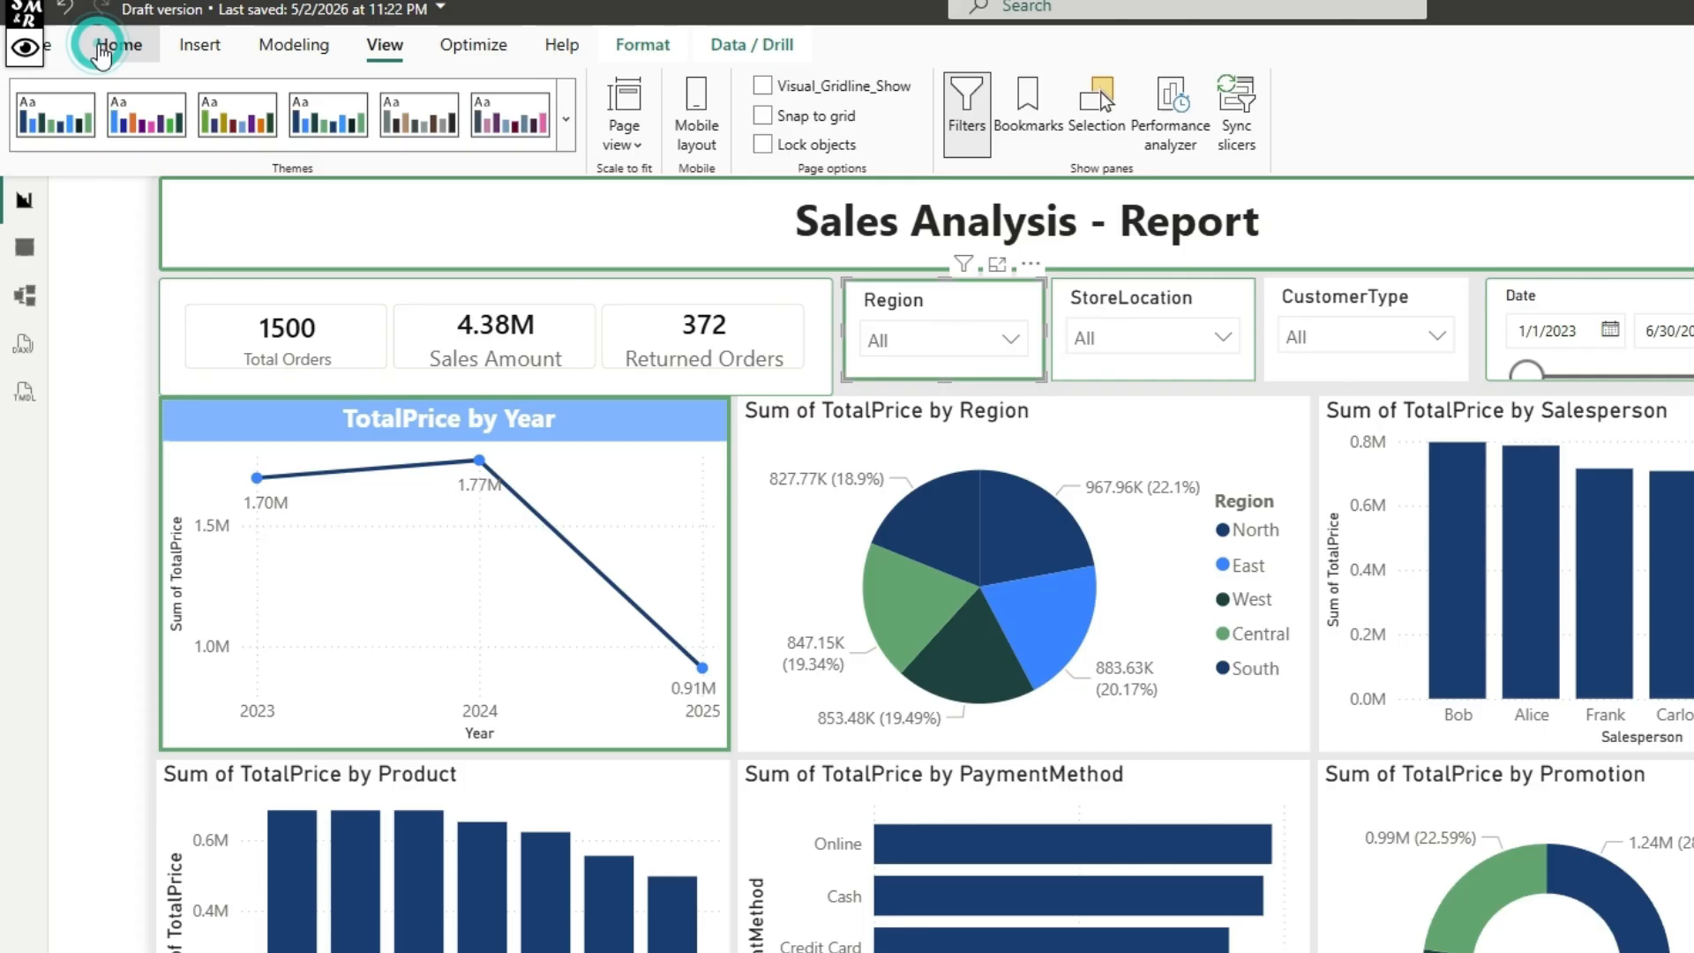
pyautogui.click(106, 47)
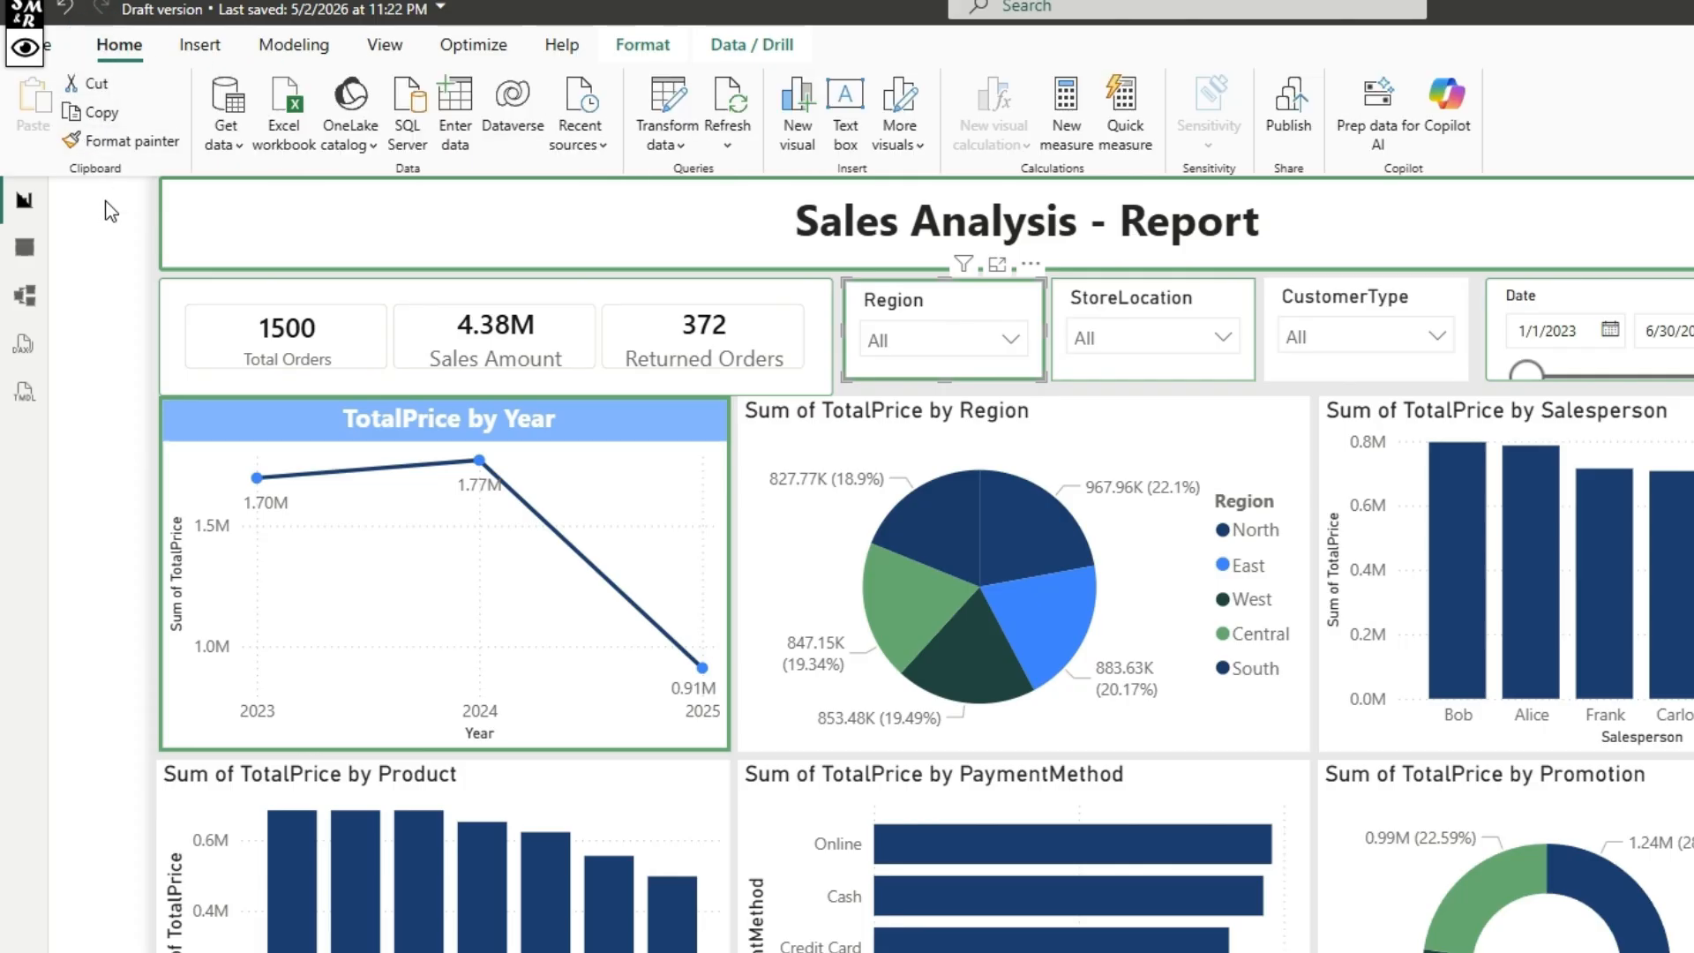
pyautogui.click(132, 156)
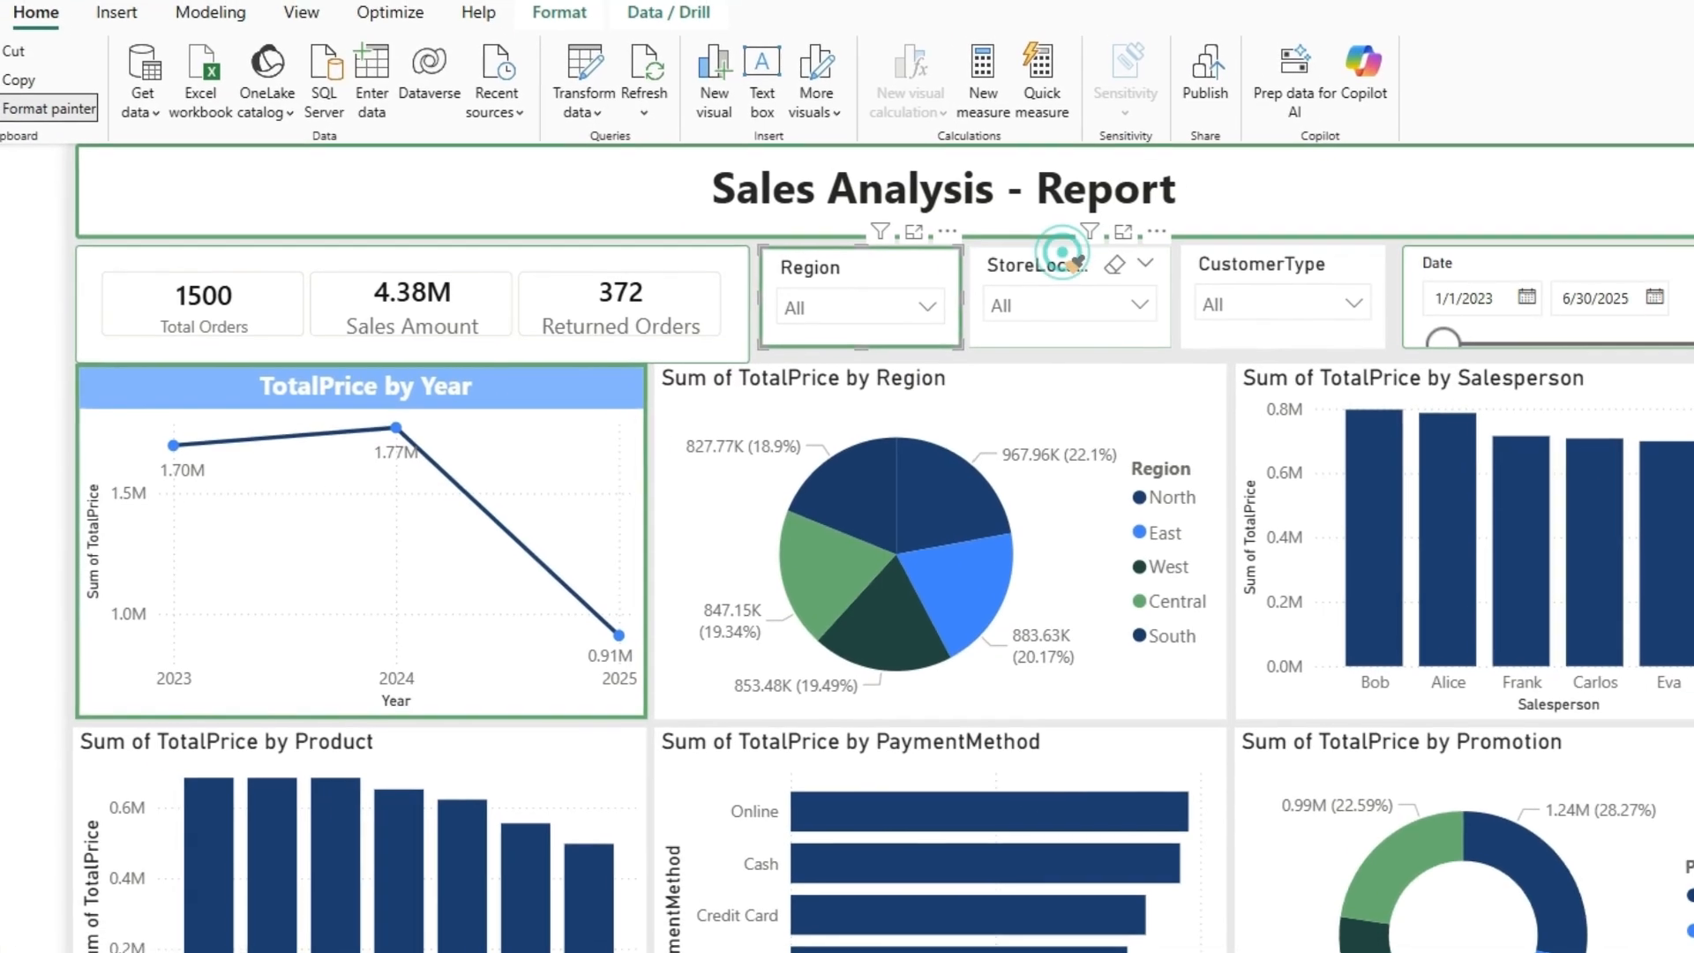
pyautogui.click(1146, 284)
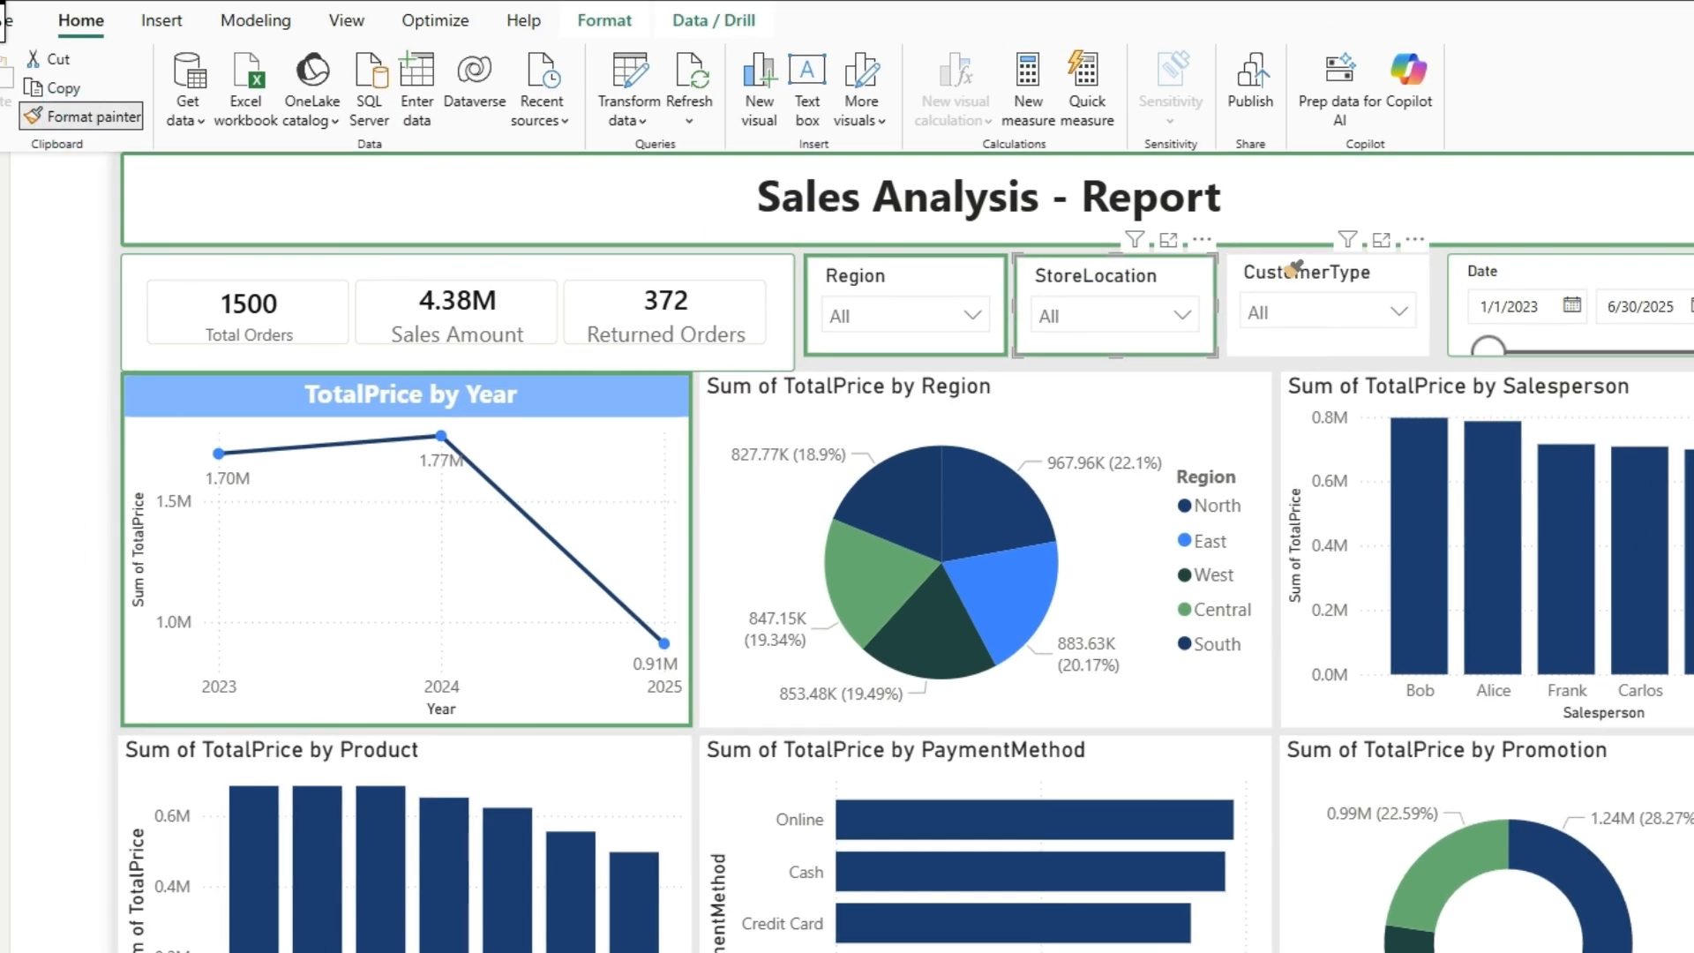
pyautogui.click(1162, 231)
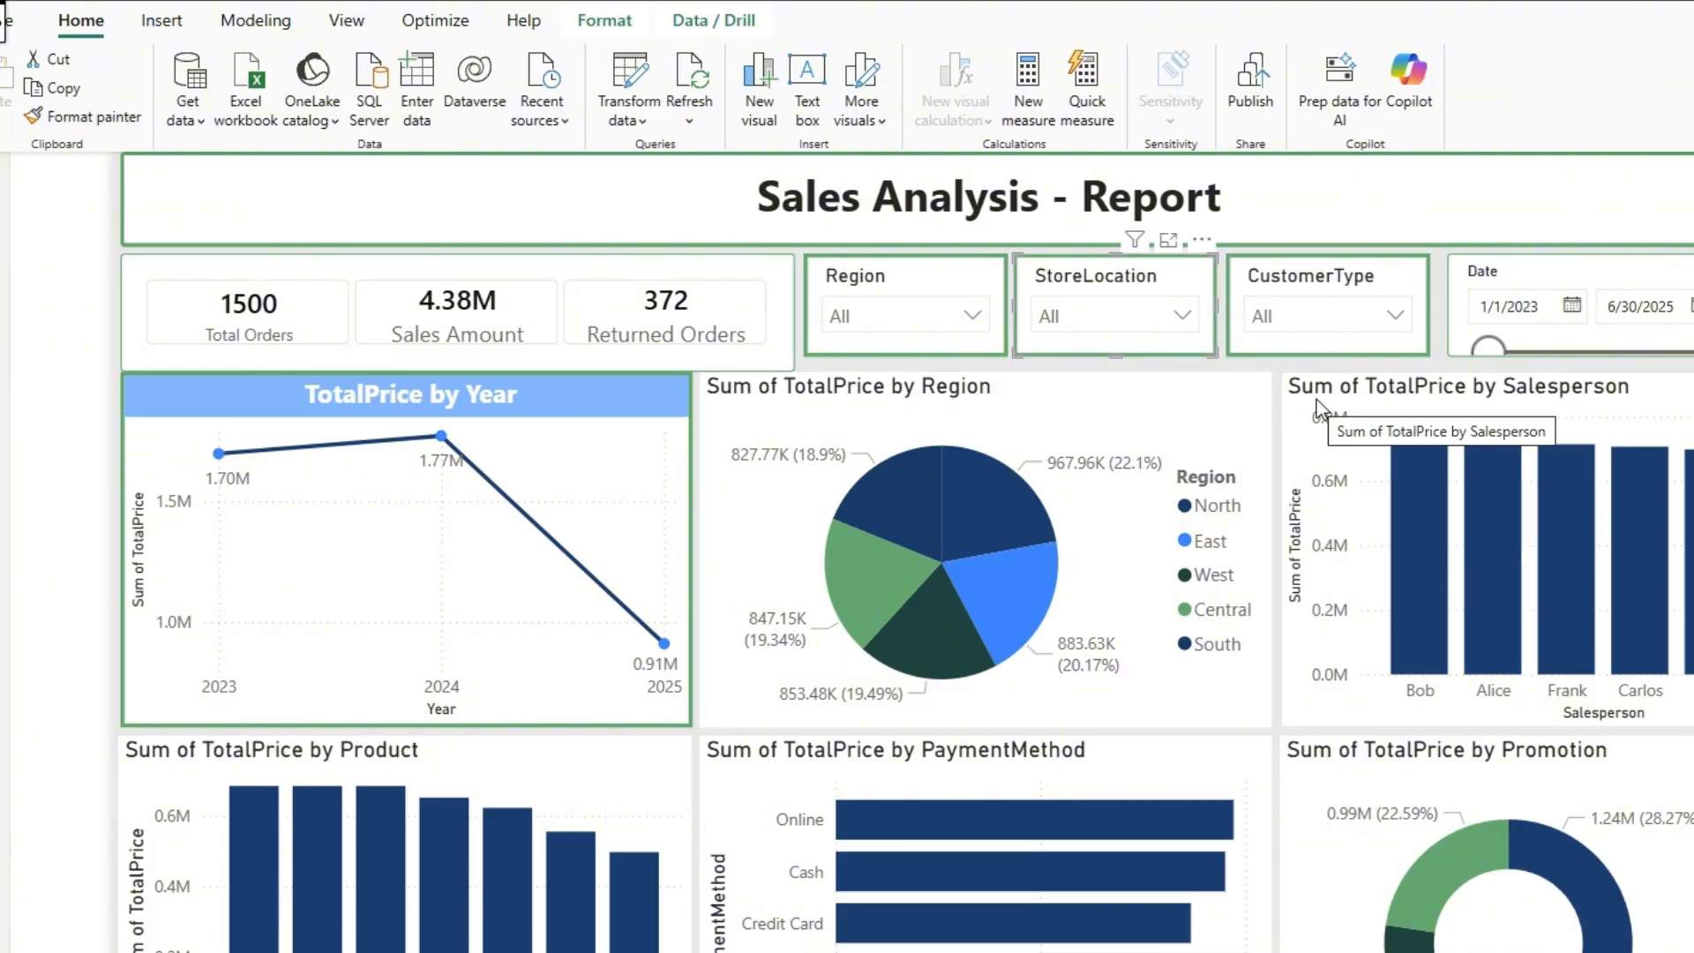
# Use Format Painter to carry the TotalPrice by Year chart's formatting over to the Product and PaymentMethod charts.
pyautogui.click(569, 437)
pyautogui.click(47, 124)
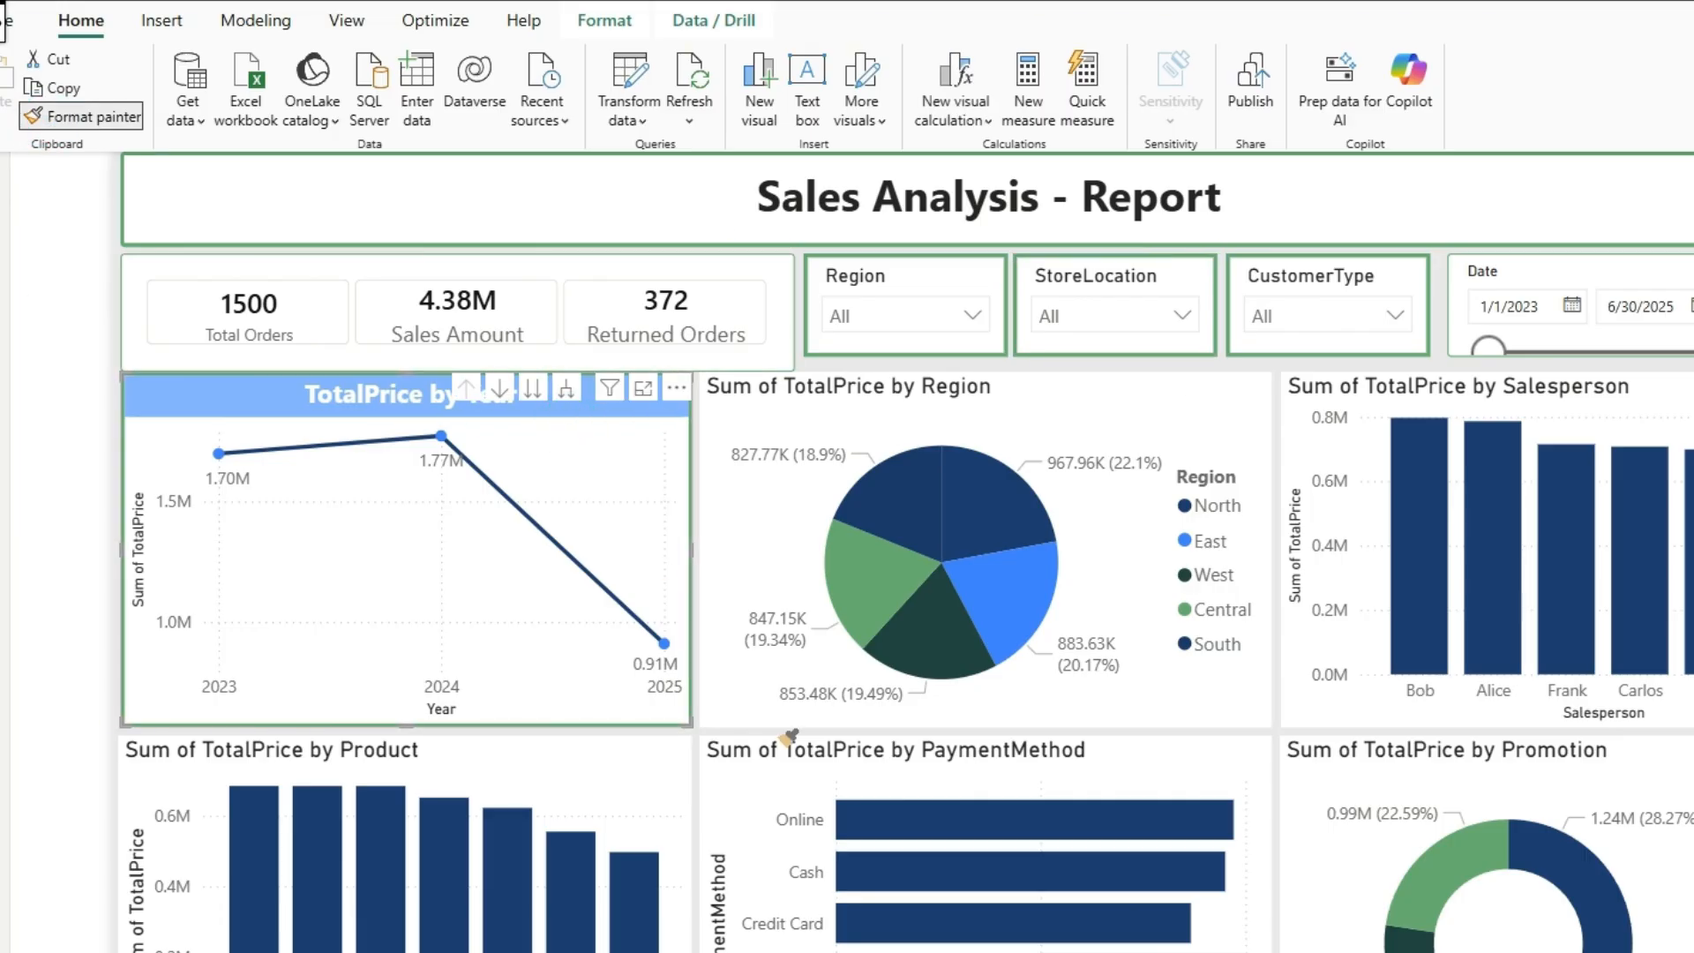
pyautogui.click(622, 781)
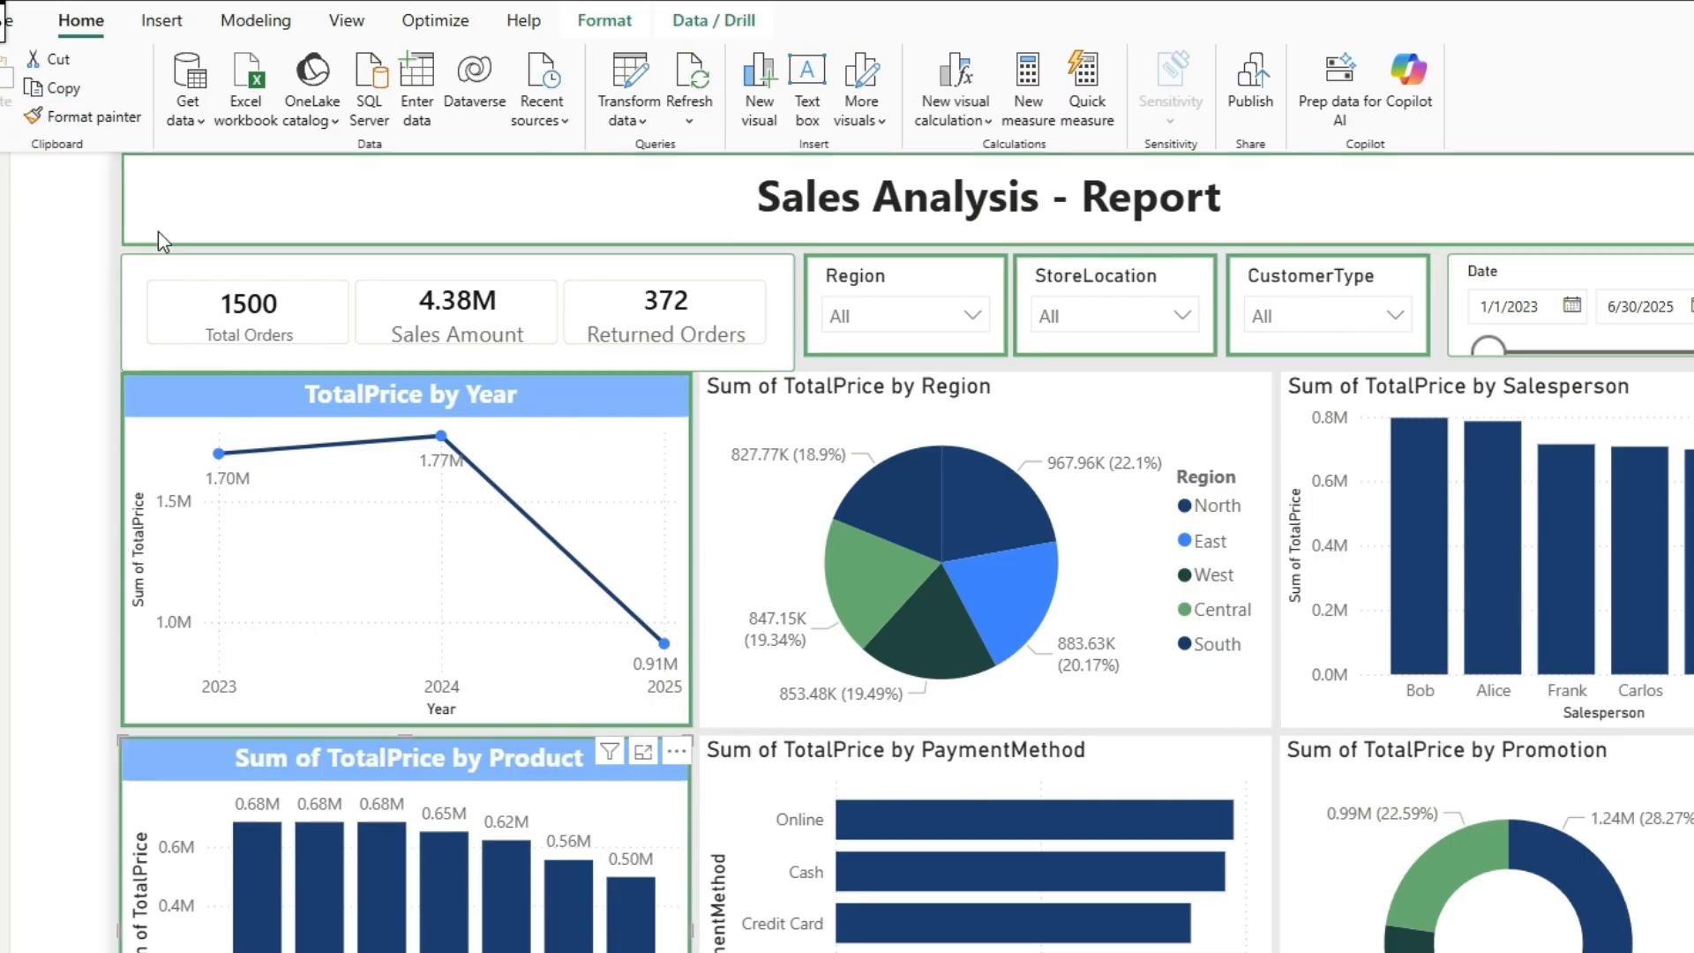
pyautogui.click(88, 117)
pyautogui.click(799, 775)
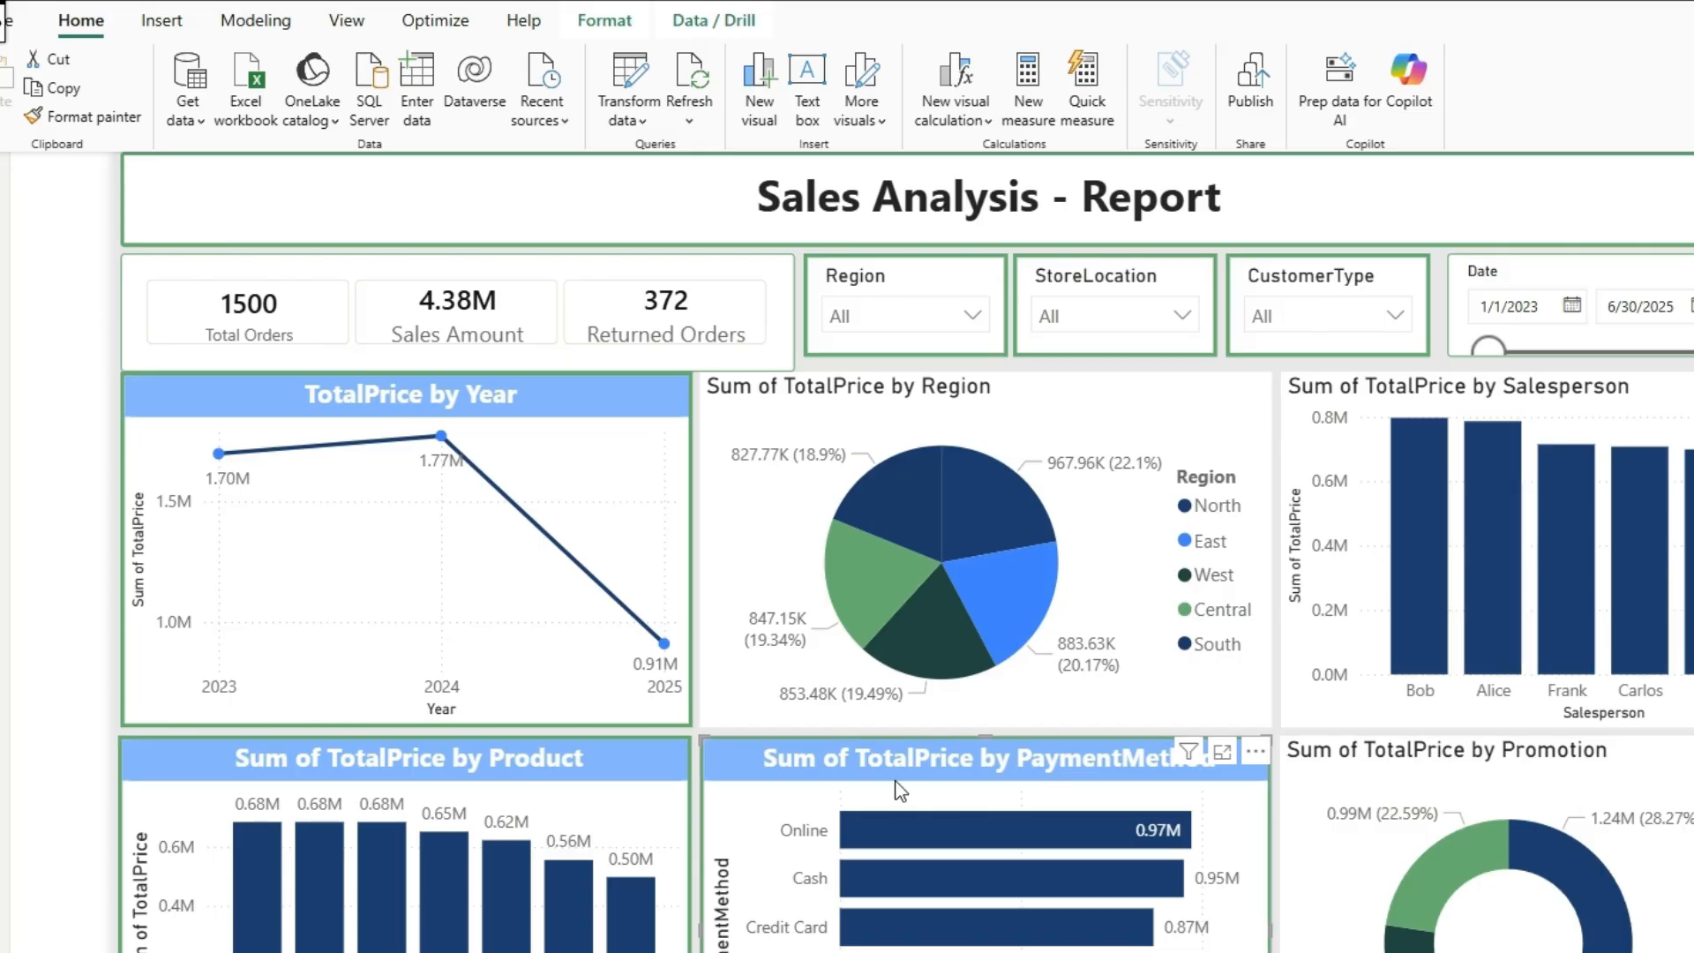
# Apply the same formatting to the Promotion, Salesperson and Region charts with Format Painter.
pyautogui.click(123, 120)
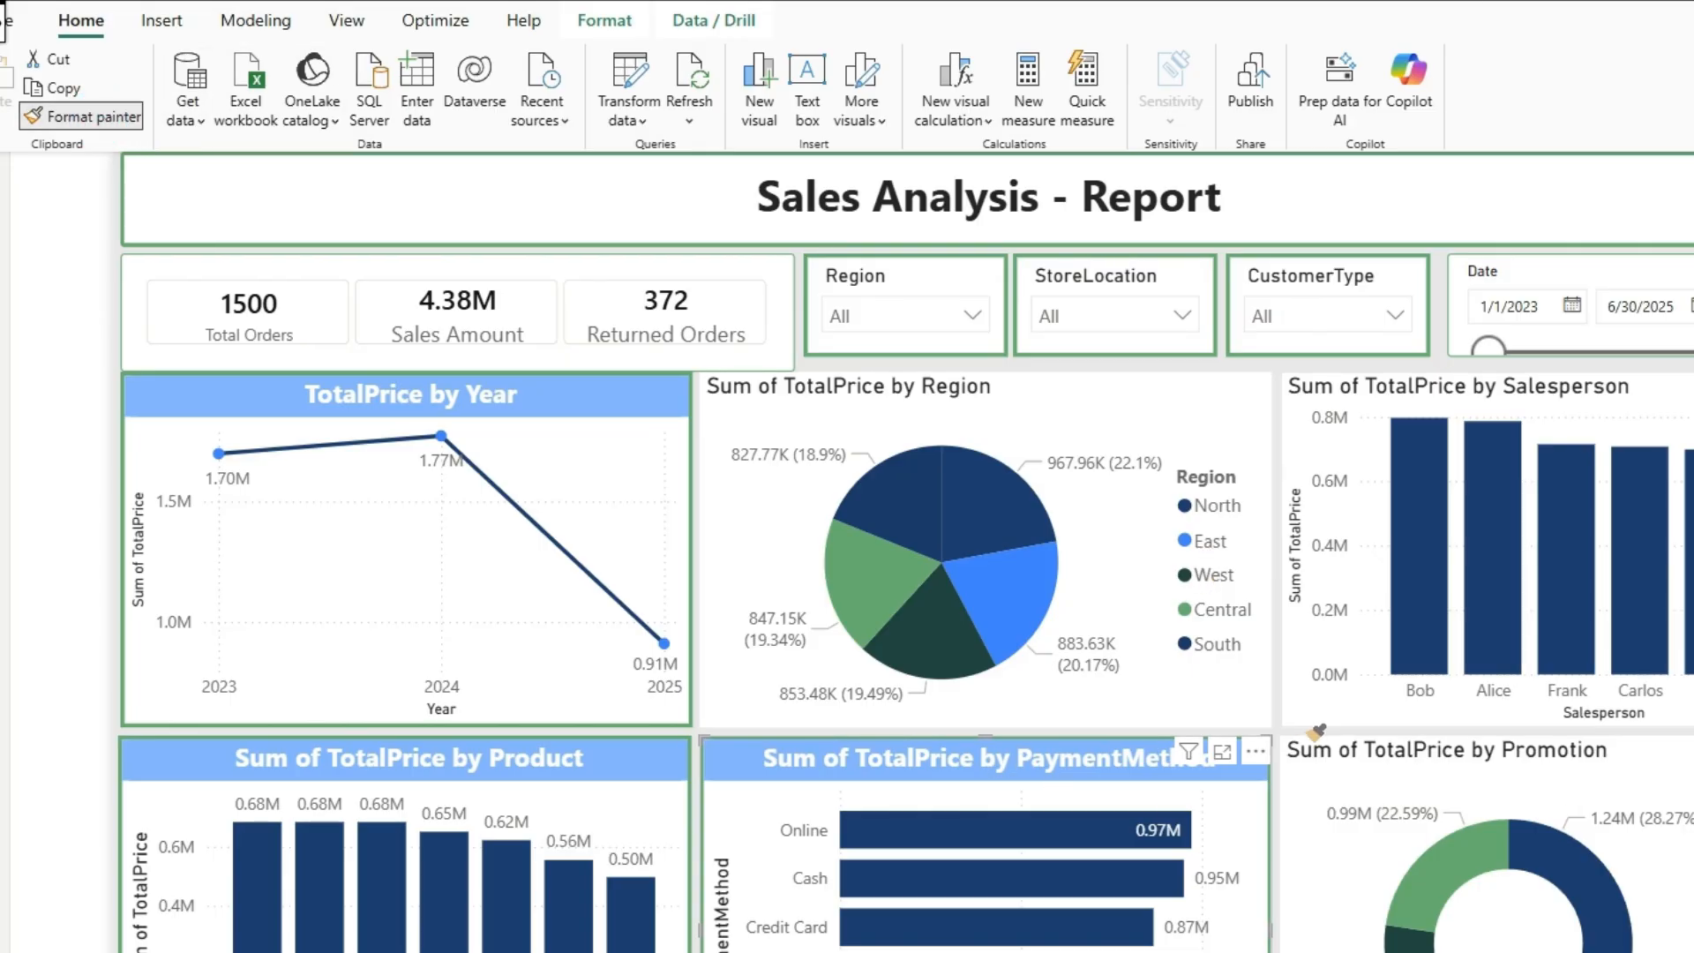
pyautogui.click(1359, 788)
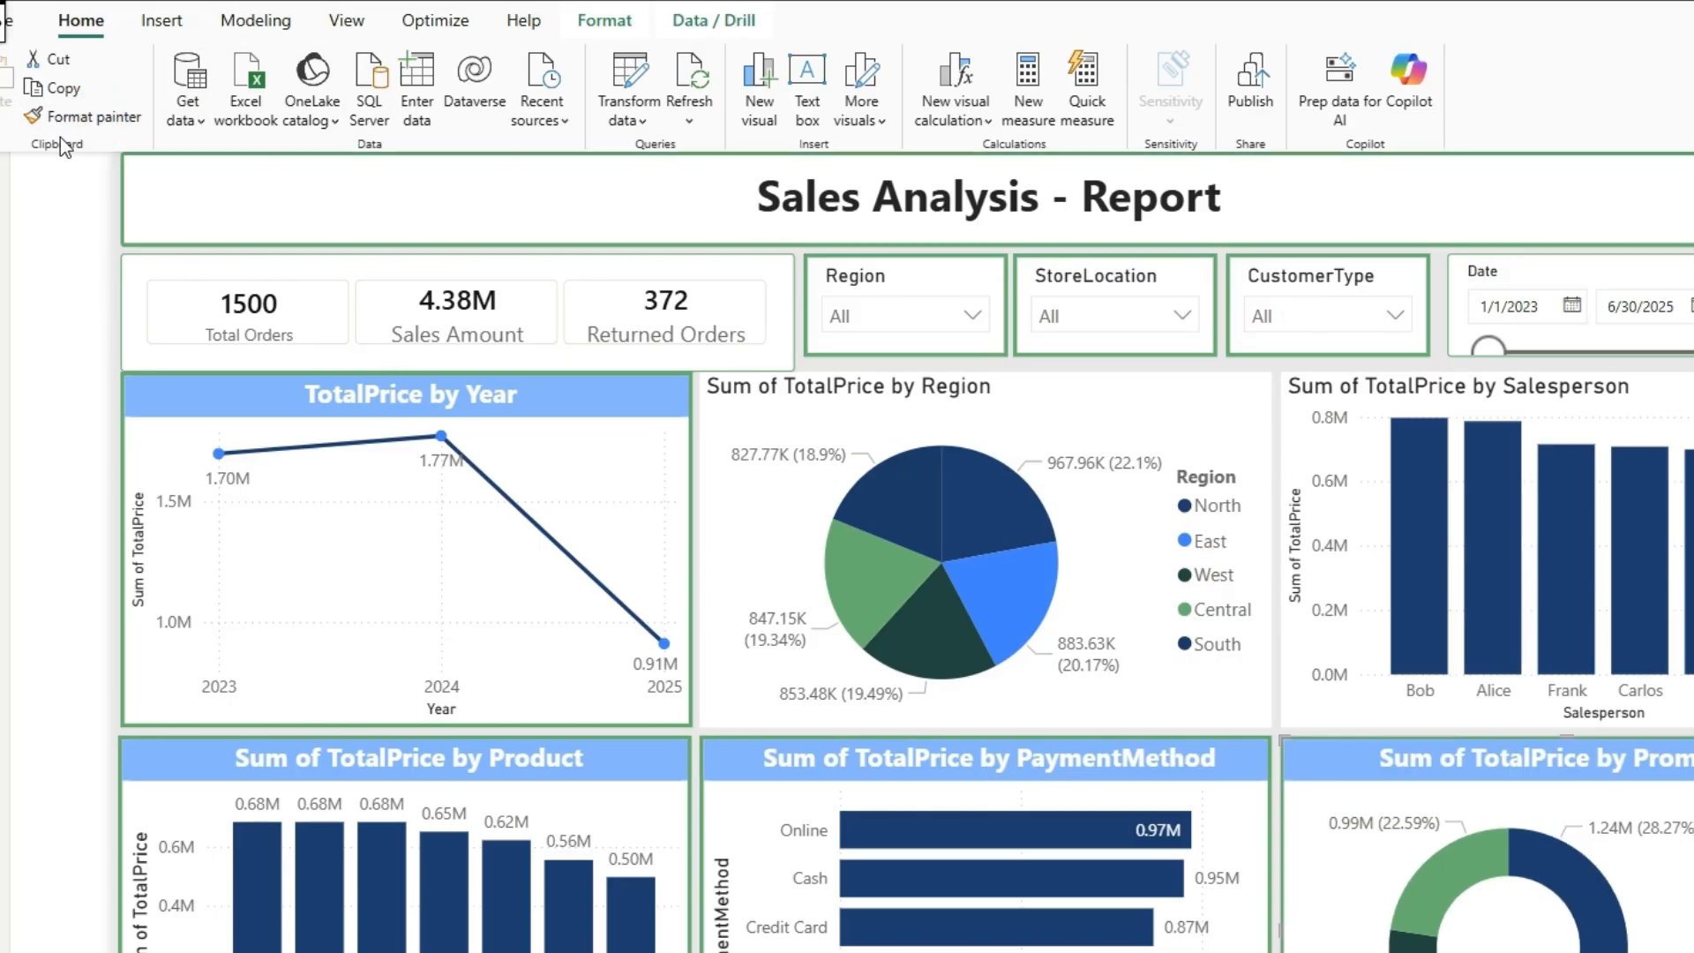
pyautogui.click(81, 117)
pyautogui.click(1350, 410)
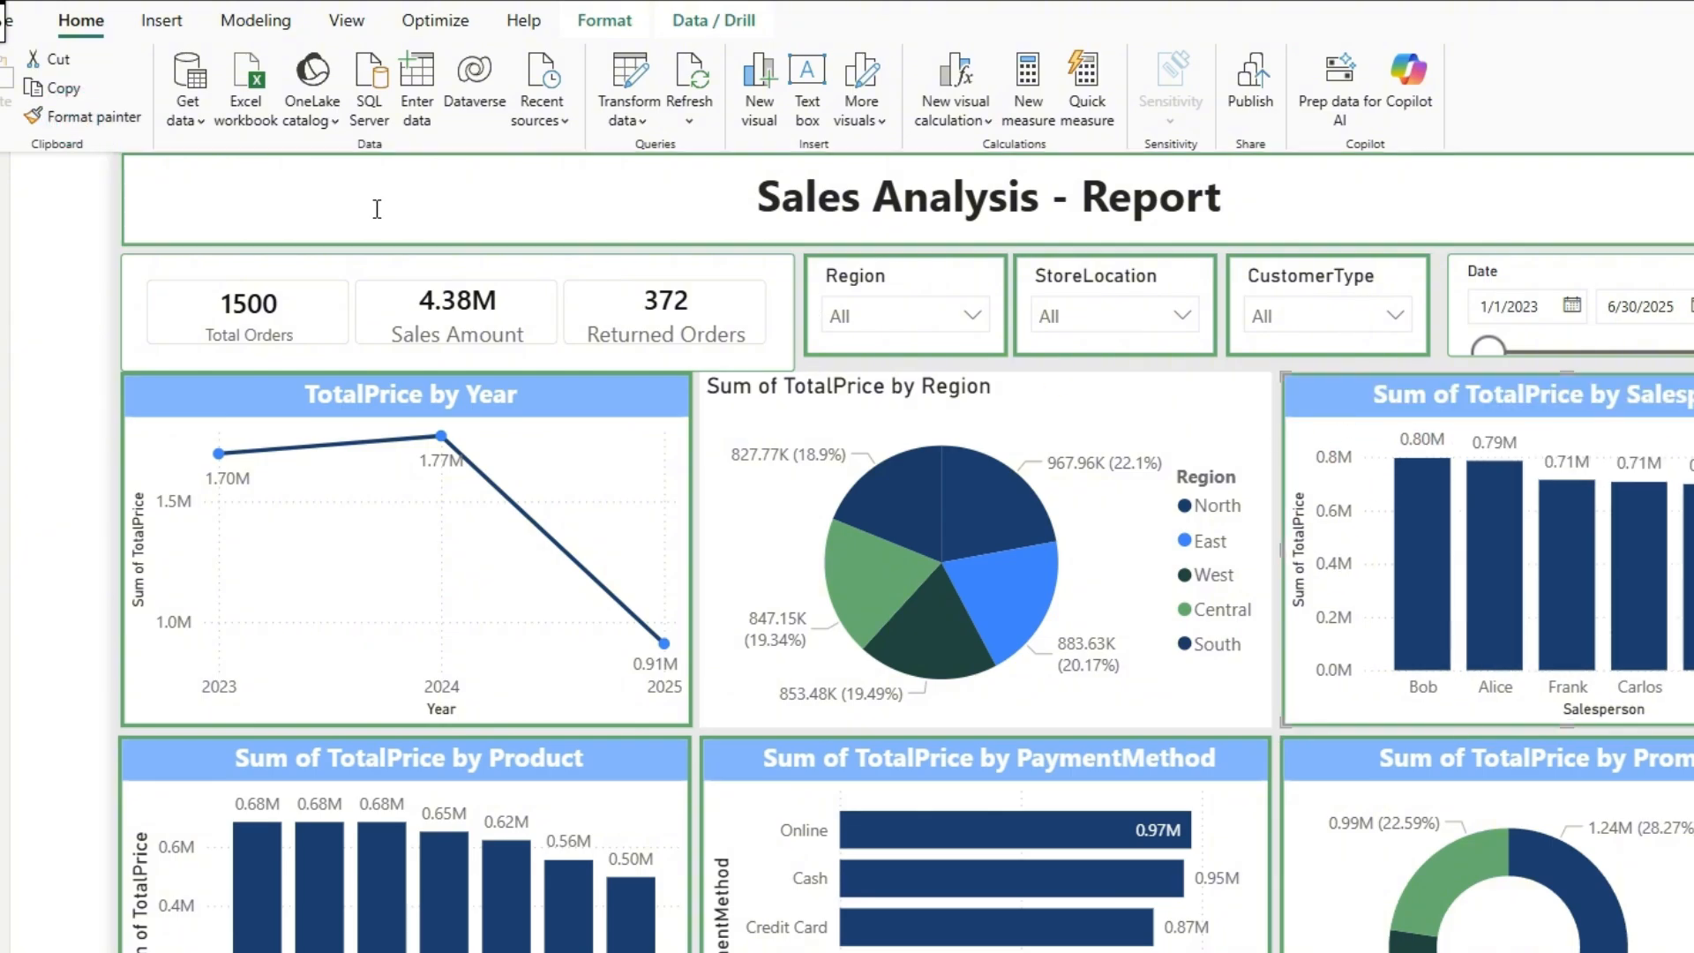
pyautogui.click(81, 116)
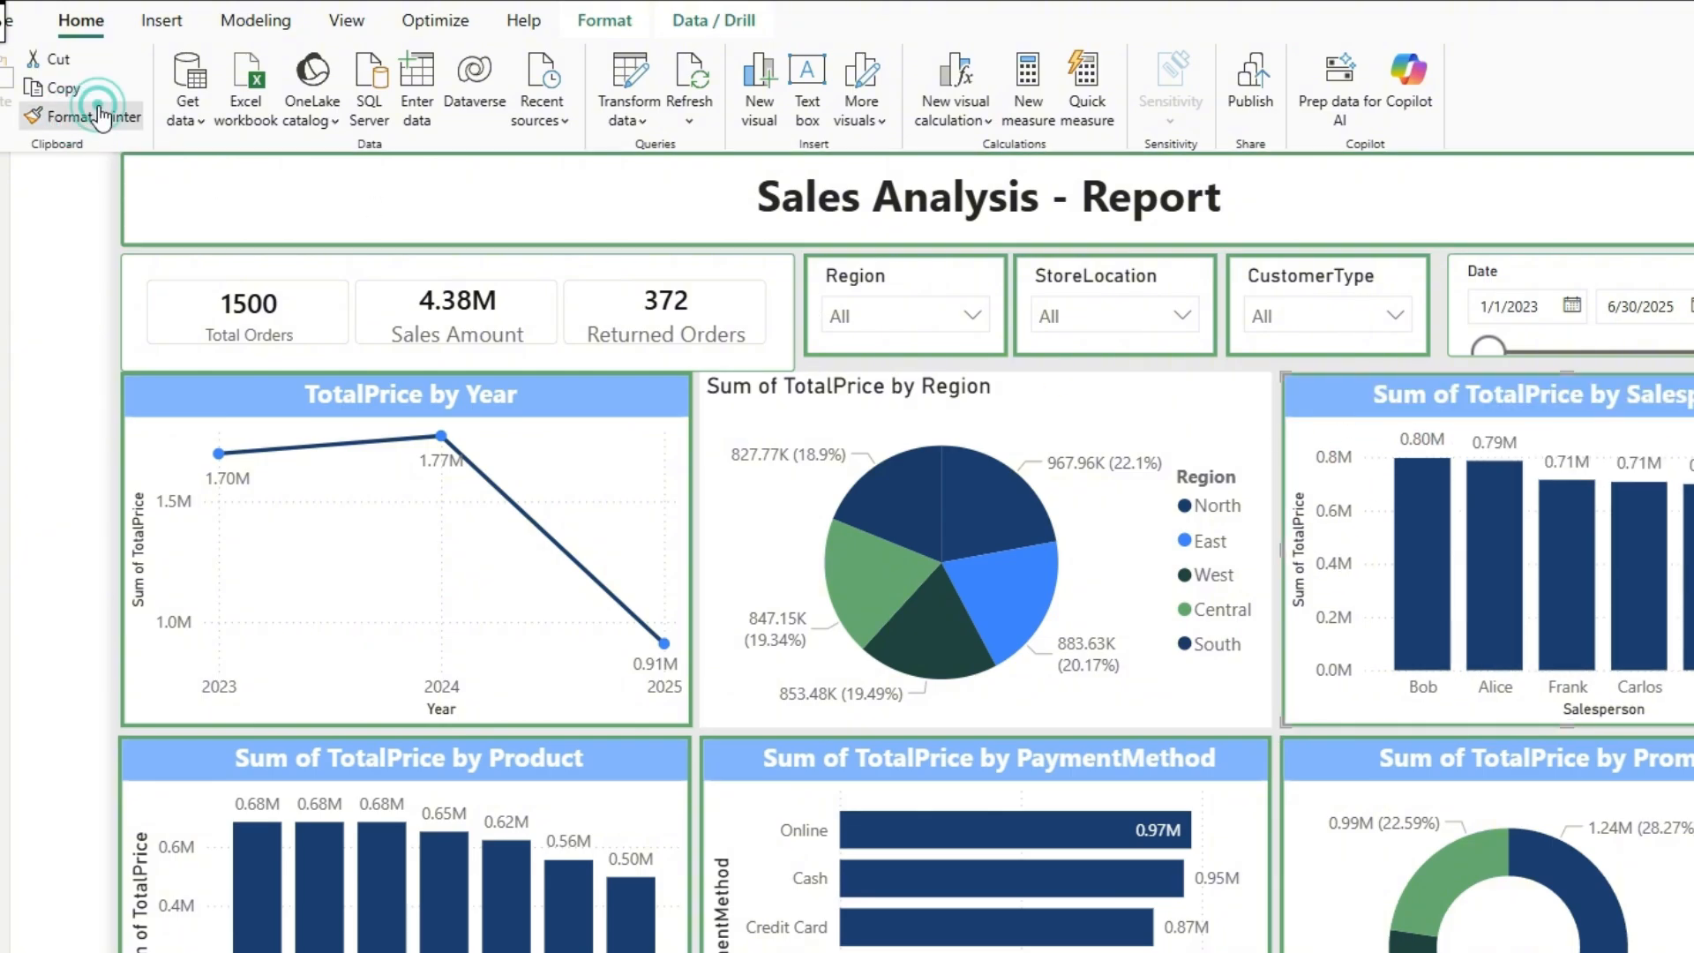
pyautogui.click(1032, 408)
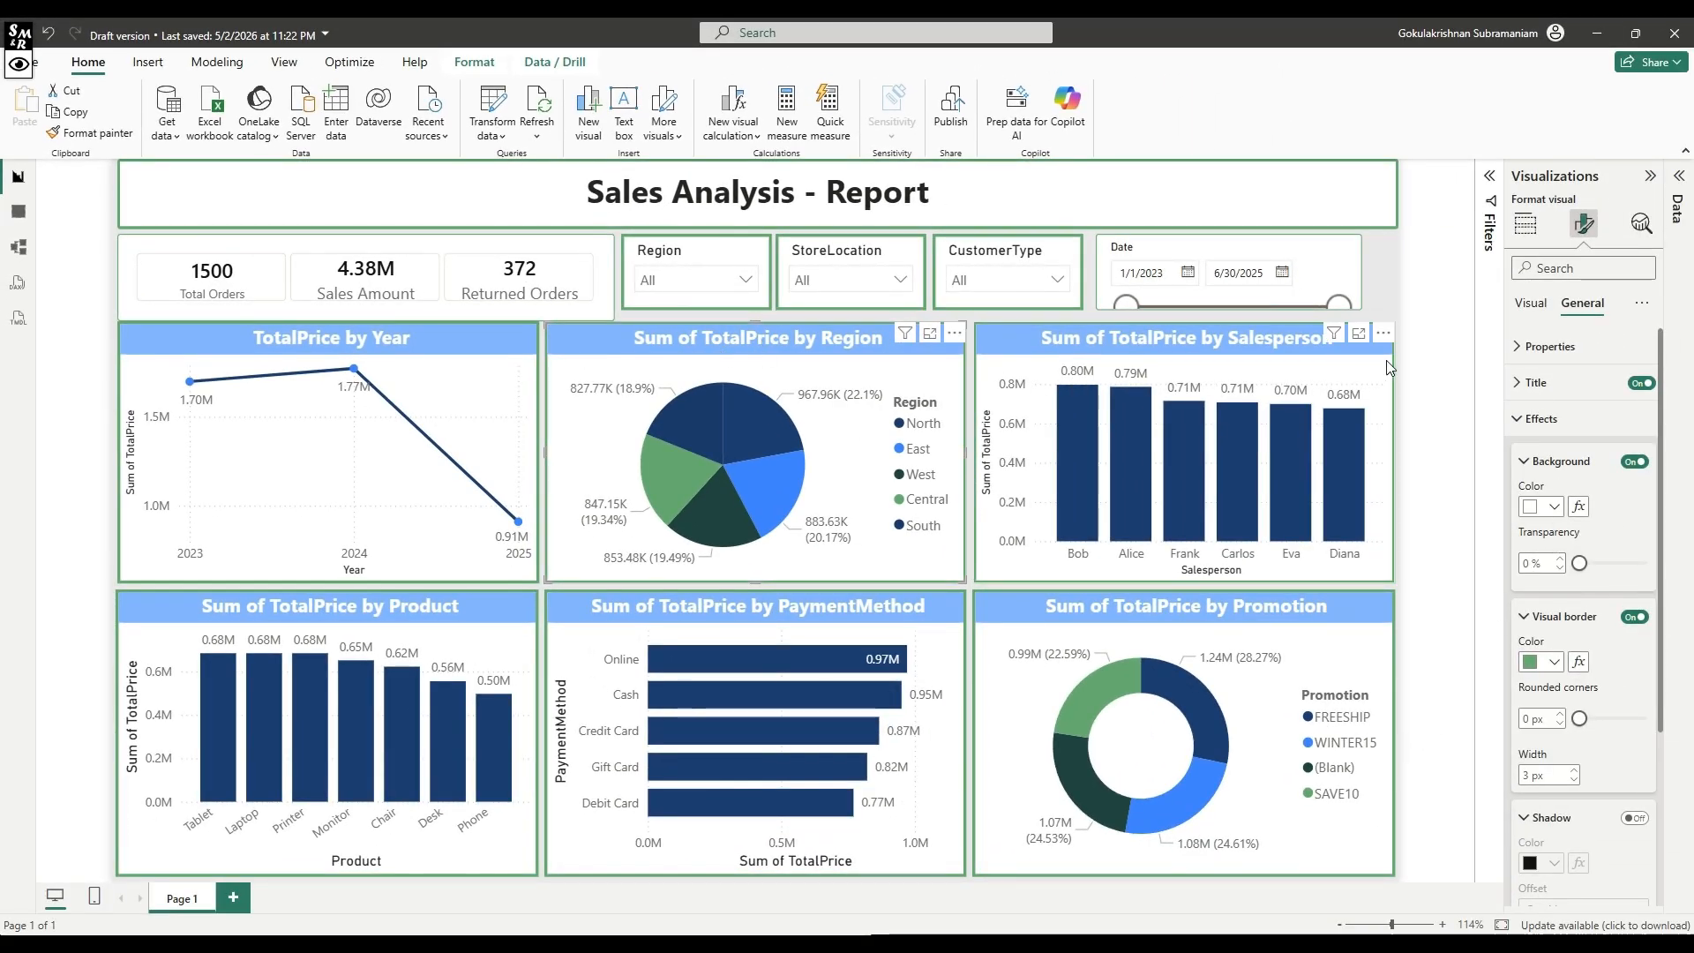
# Shorten the Region and Salesperson chart titles to "TotalPrice by Region" and "TotalPrice by Salesperson".
pyautogui.click(1520, 383)
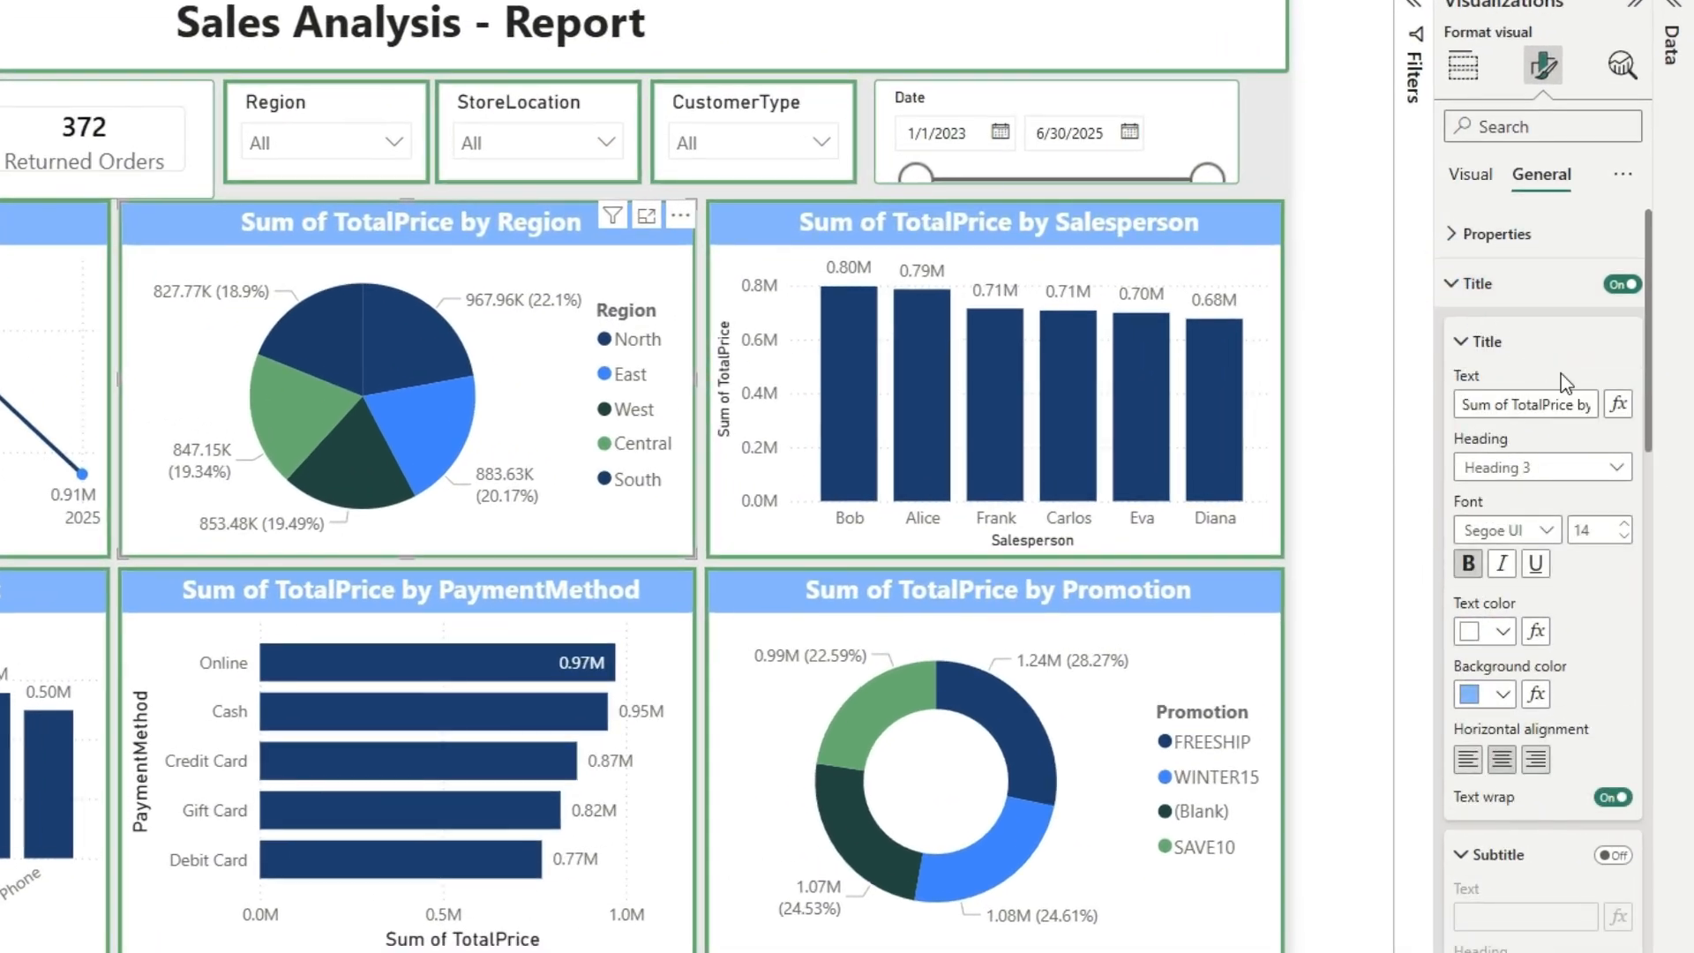
pyautogui.moveTo(1512, 408); pyautogui.dragTo(1458, 406)
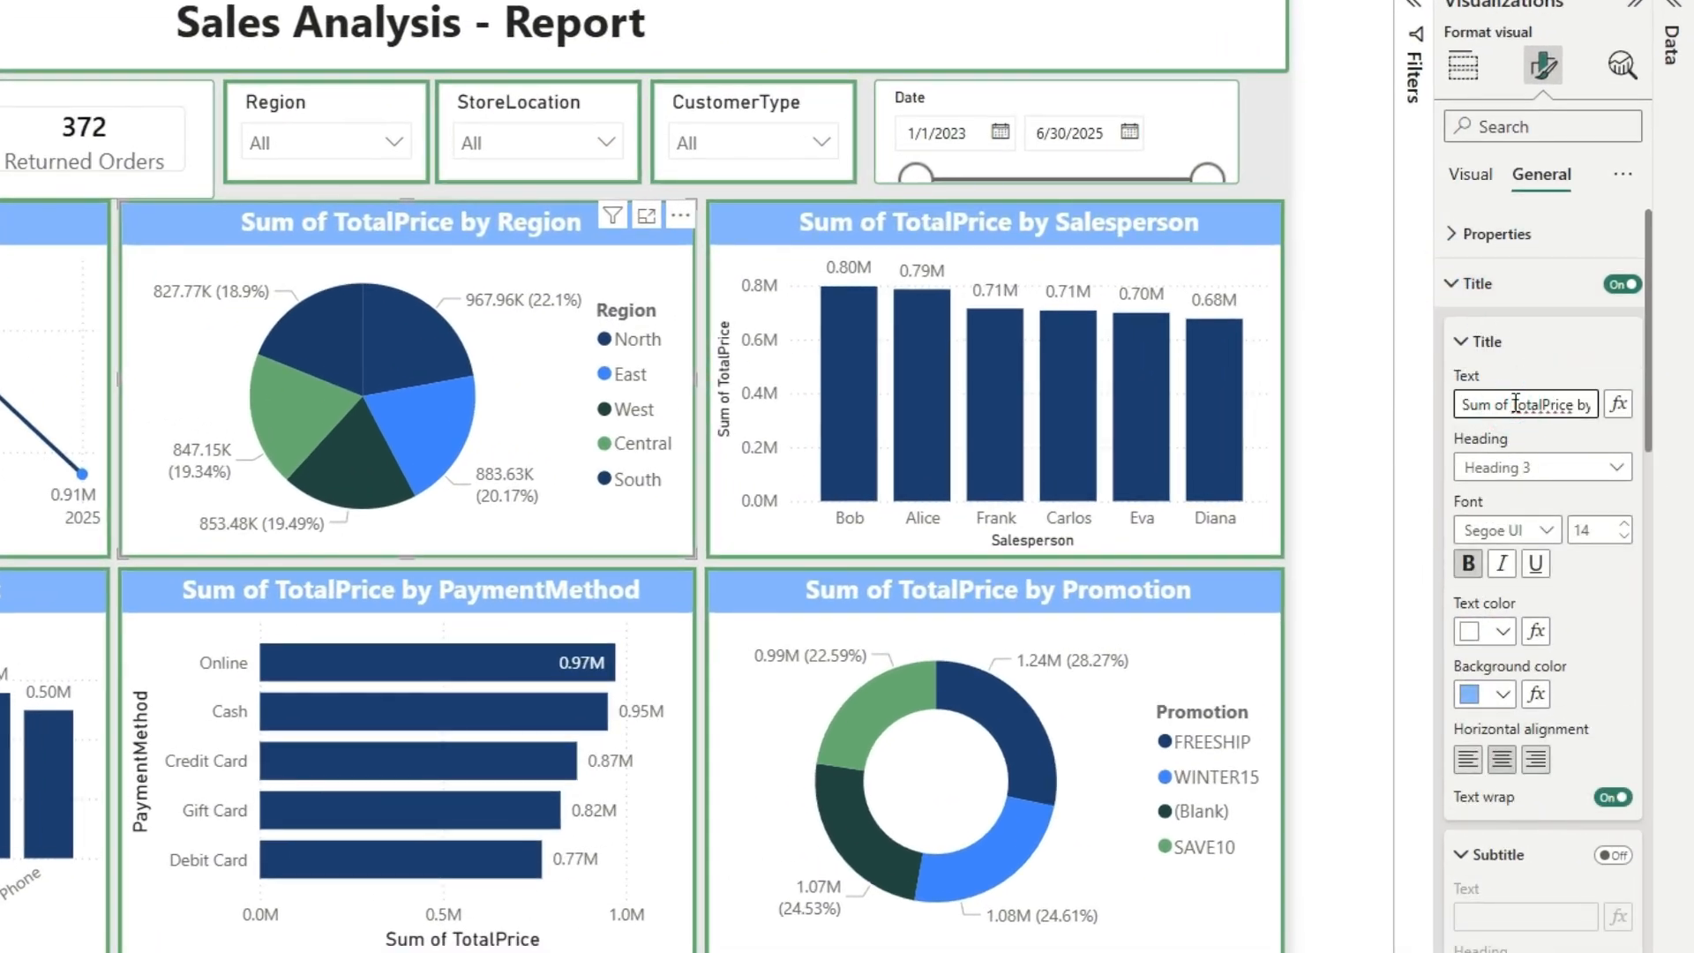
pyautogui.press('BackSpace')
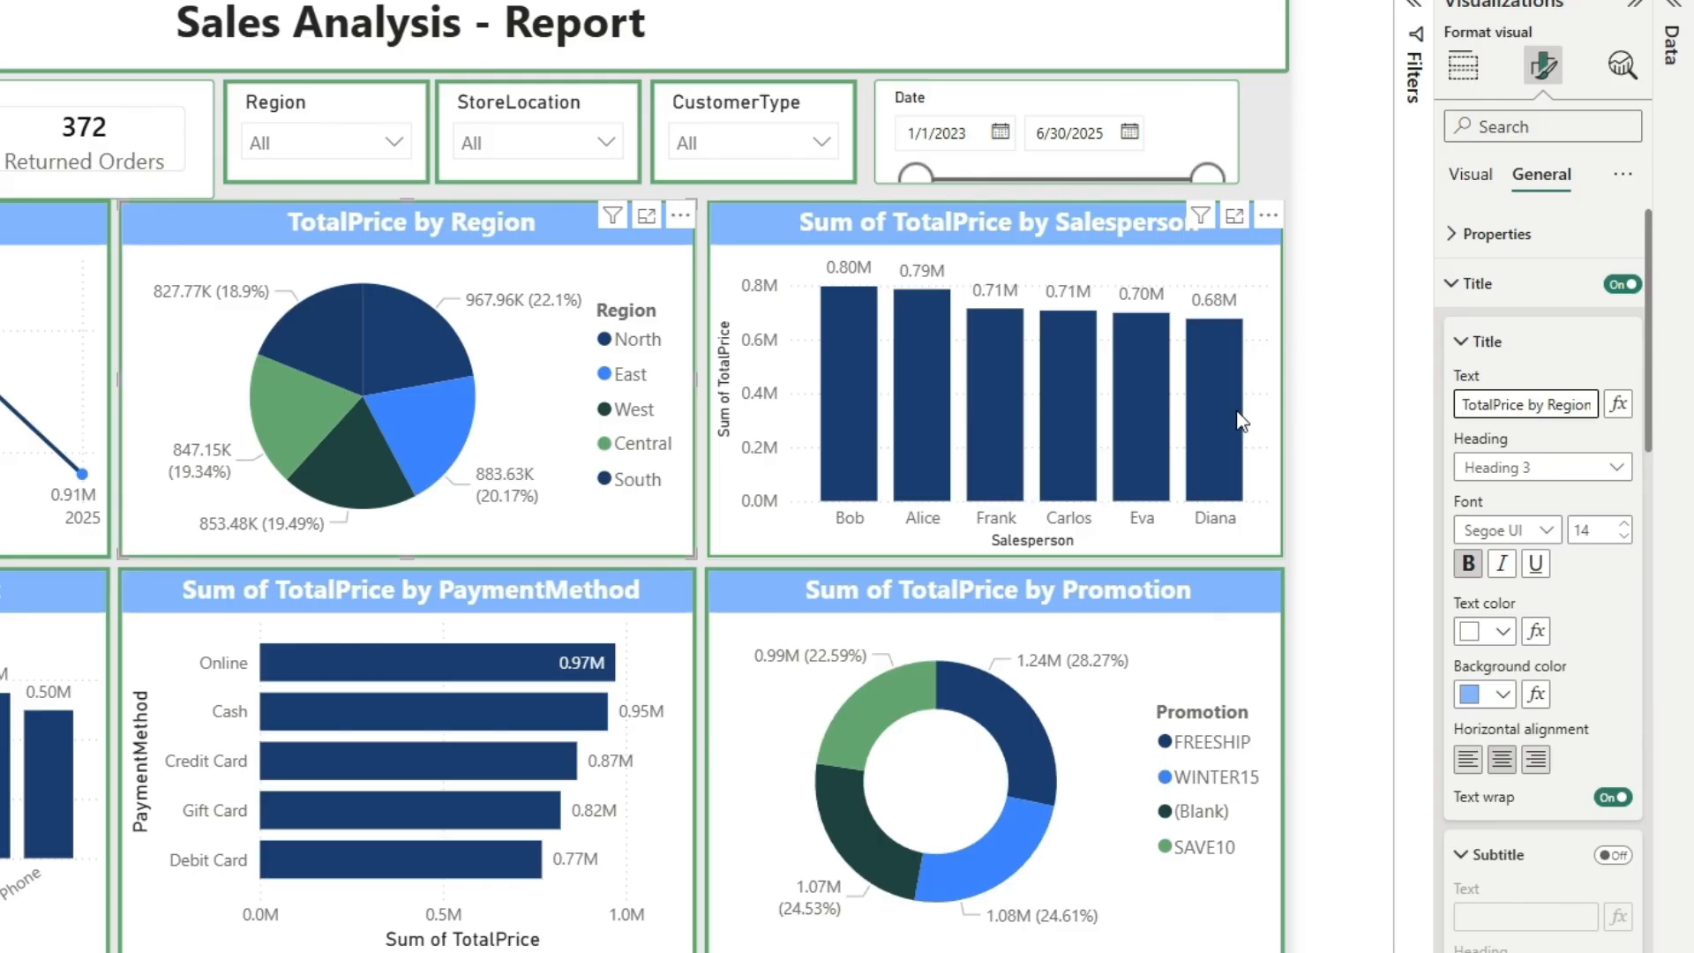
pyautogui.click(1008, 235)
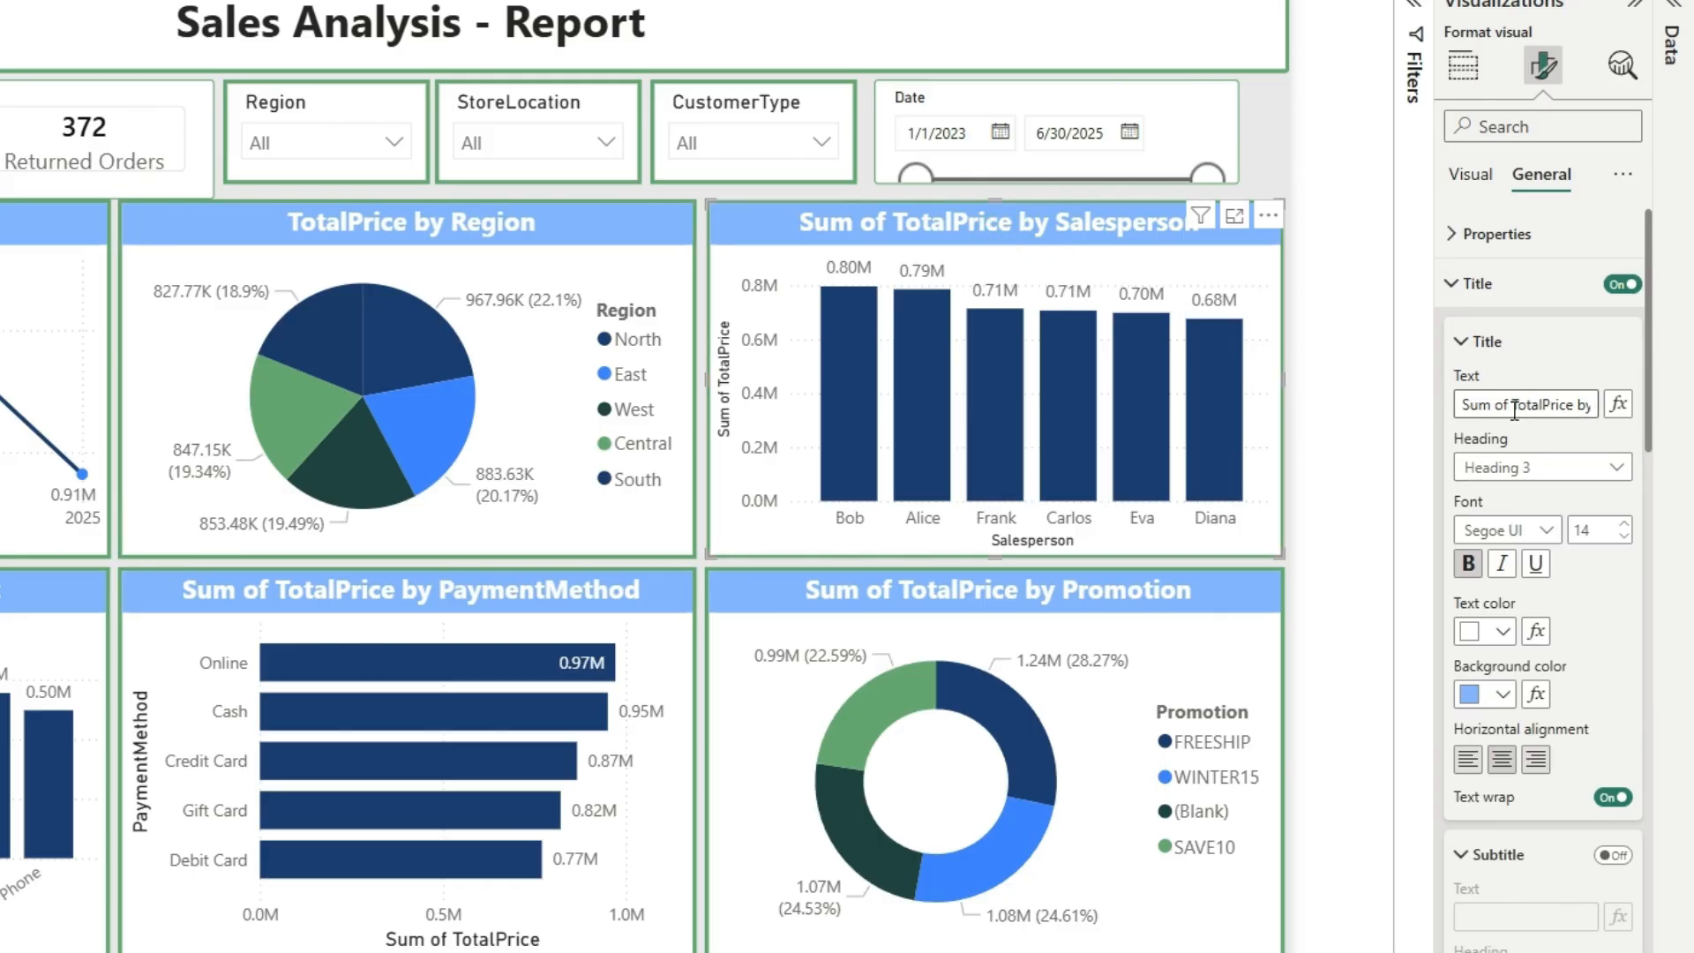
pyautogui.moveTo(1512, 405); pyautogui.dragTo(1458, 406)
pyautogui.press('BackSpace')
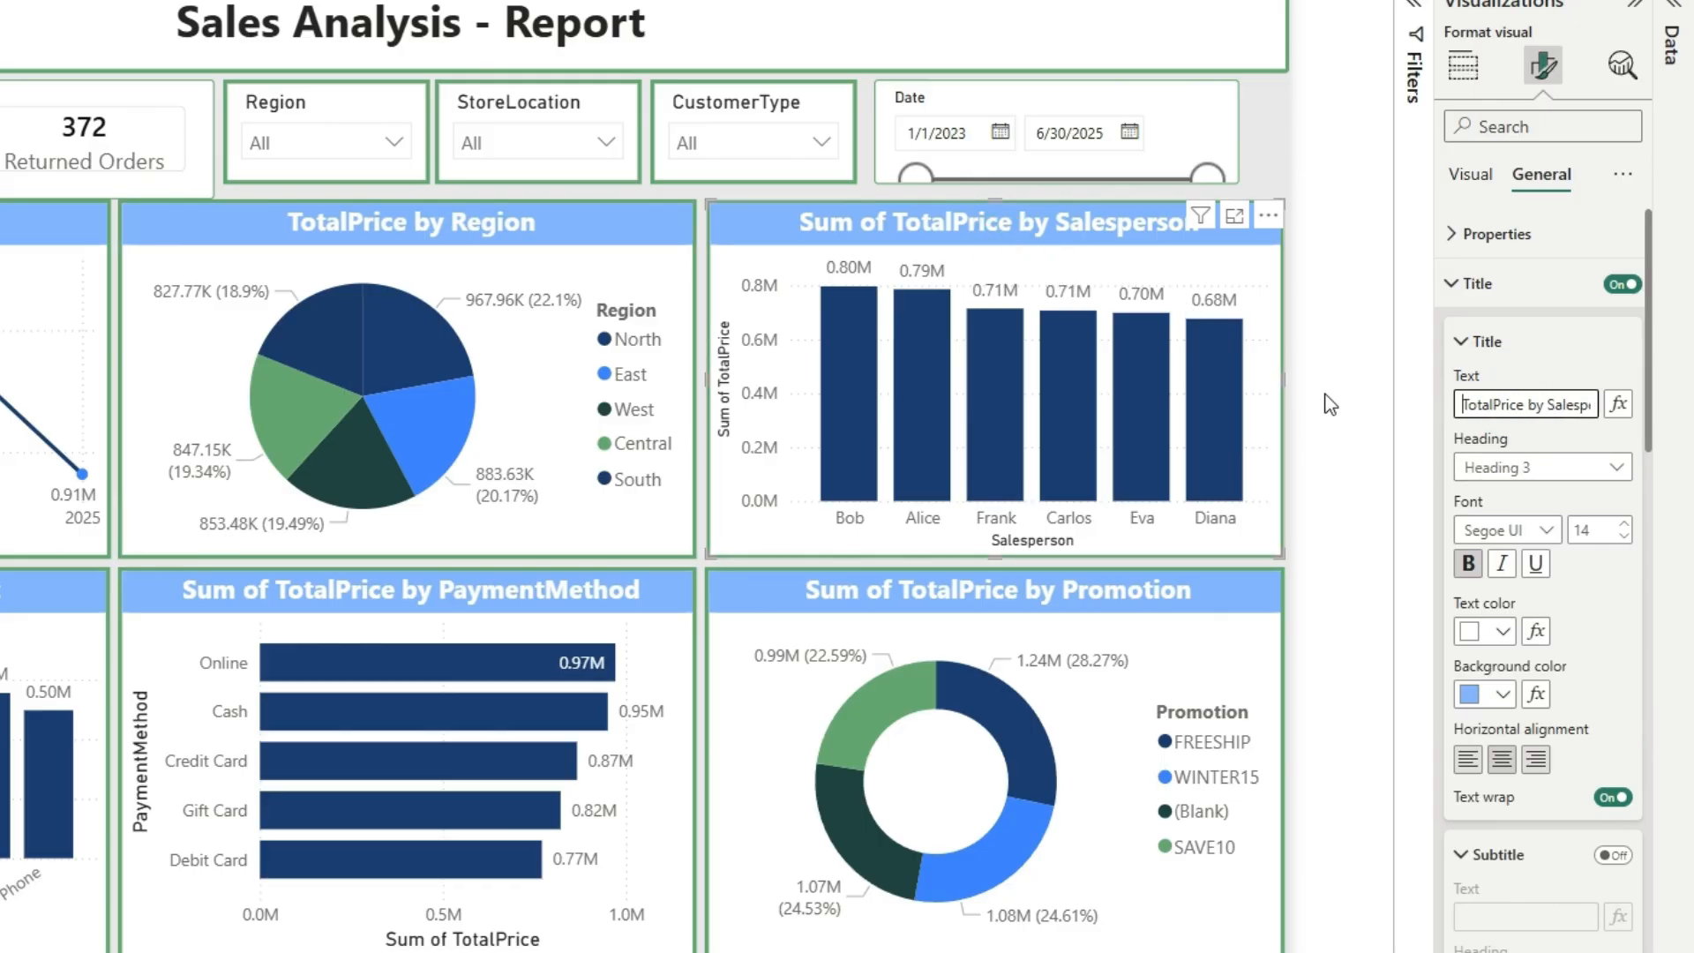
# Remove "Sum of" from the Promotion and PaymentMethod chart titles, leaving "TotalPrice by Promotion" and "TotalPrice by PaymentMethod".
pyautogui.click(1271, 604)
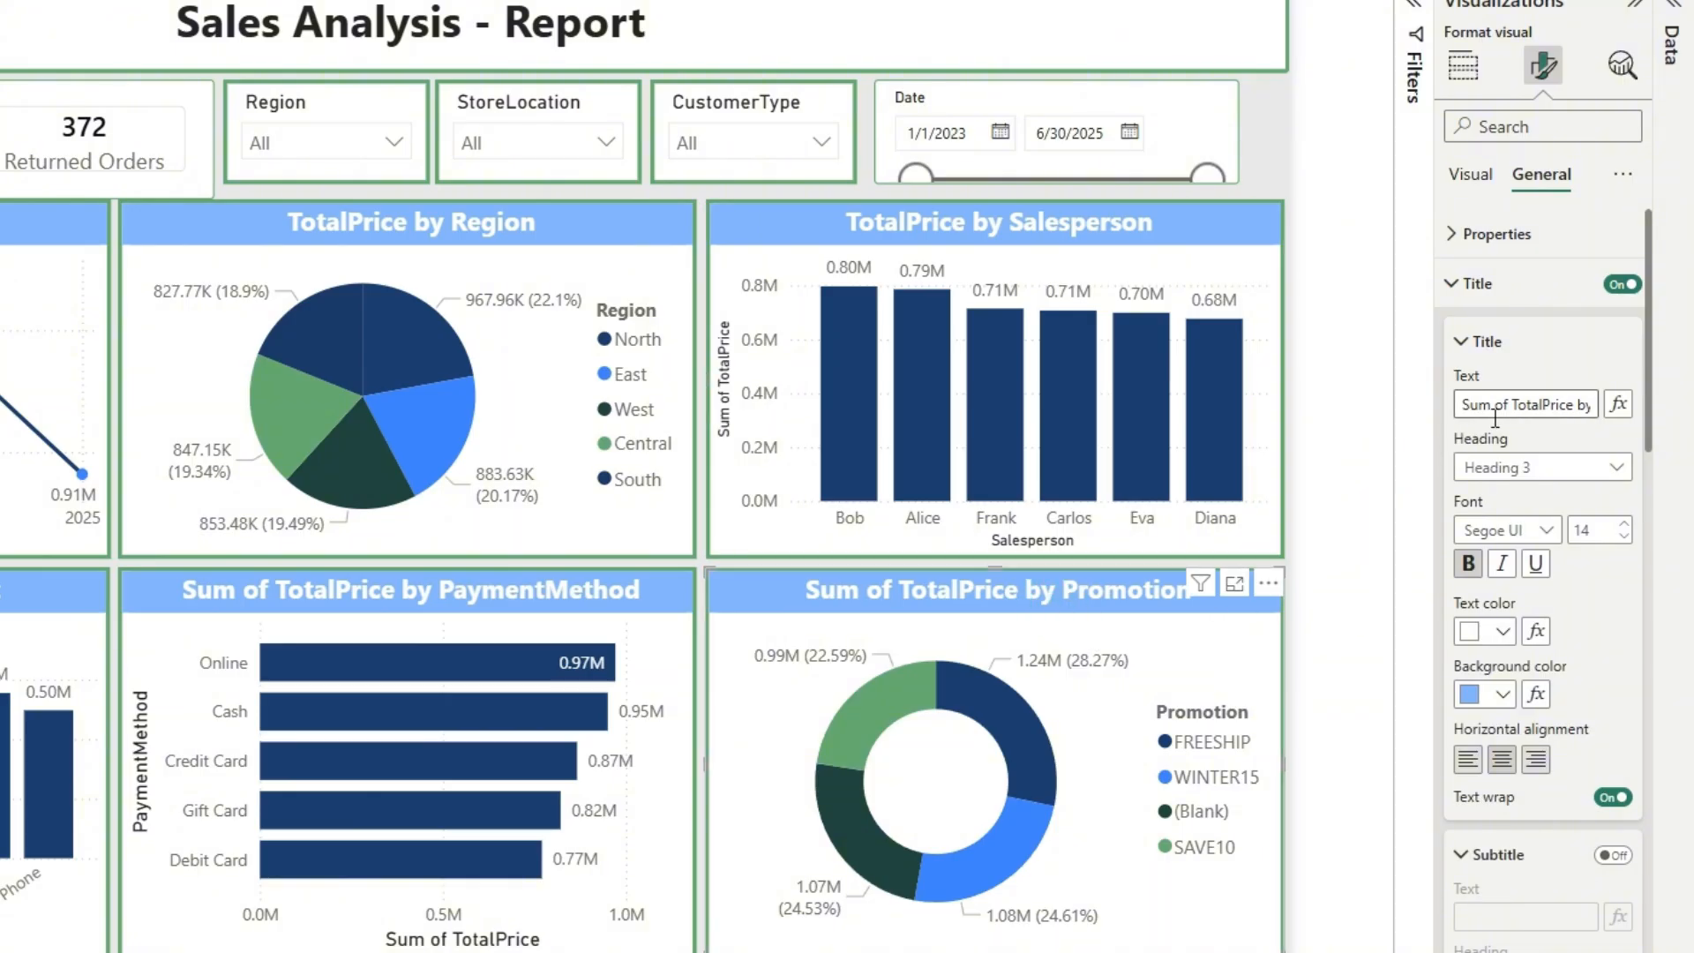
pyautogui.moveTo(1517, 408); pyautogui.dragTo(1402, 421)
pyautogui.press('BackSpace')
pyautogui.click(526, 590)
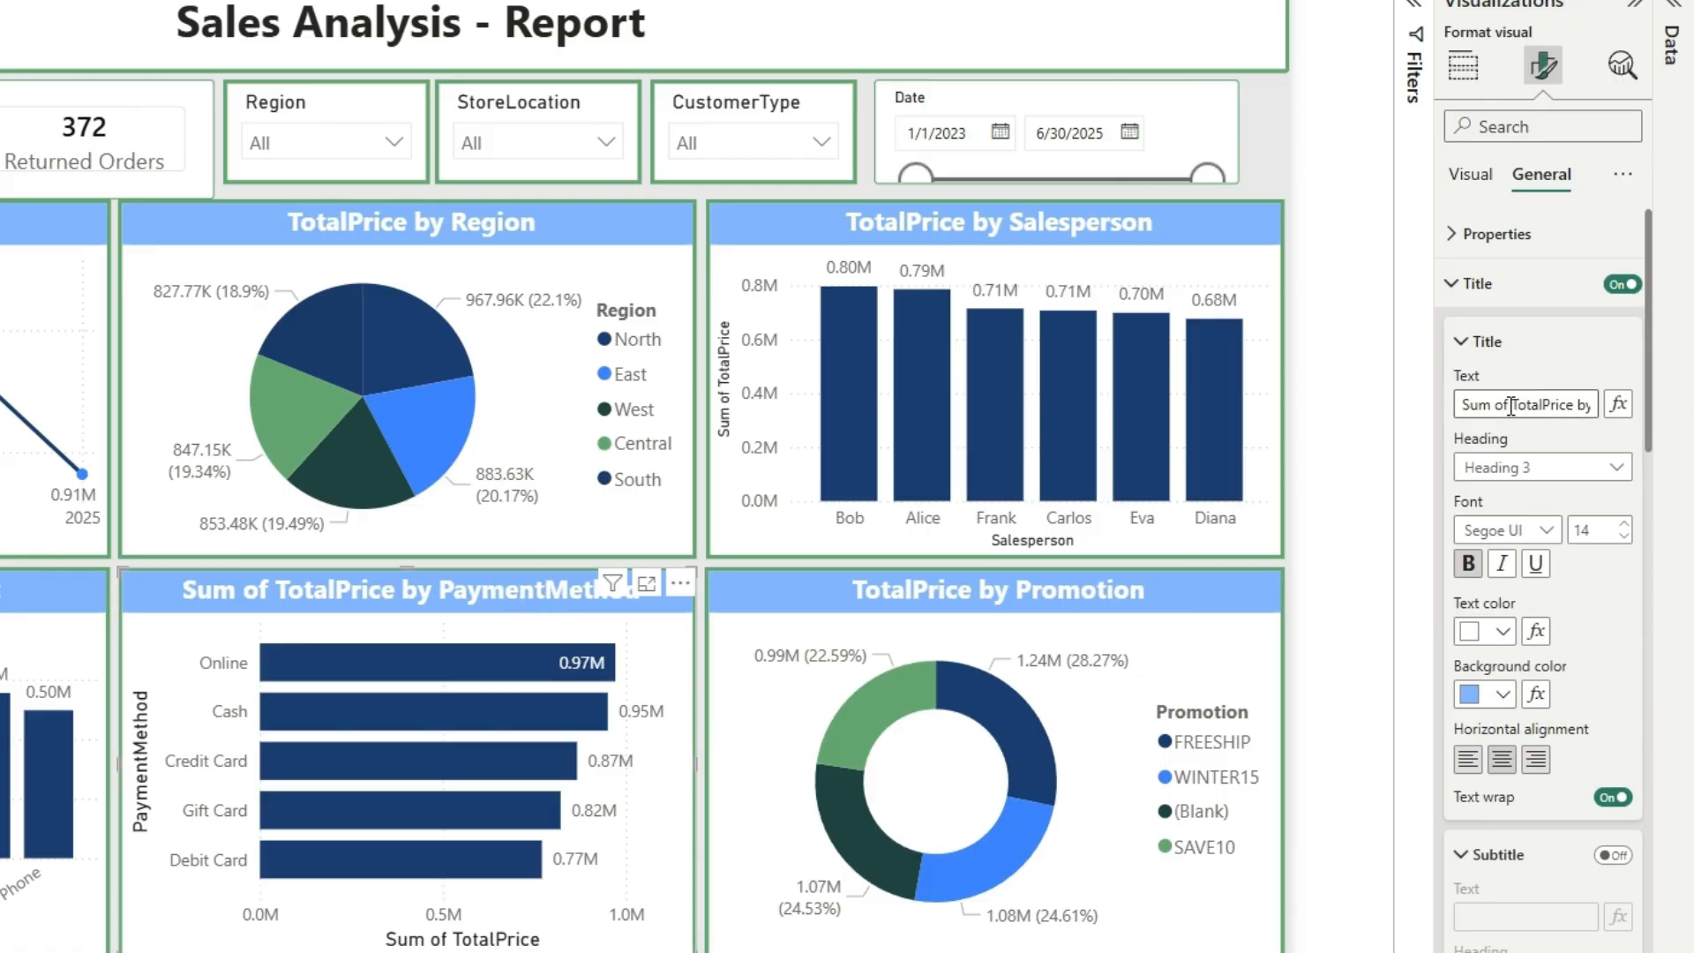
pyautogui.moveTo(1512, 406); pyautogui.dragTo(1324, 415)
pyautogui.press('BackSpace')
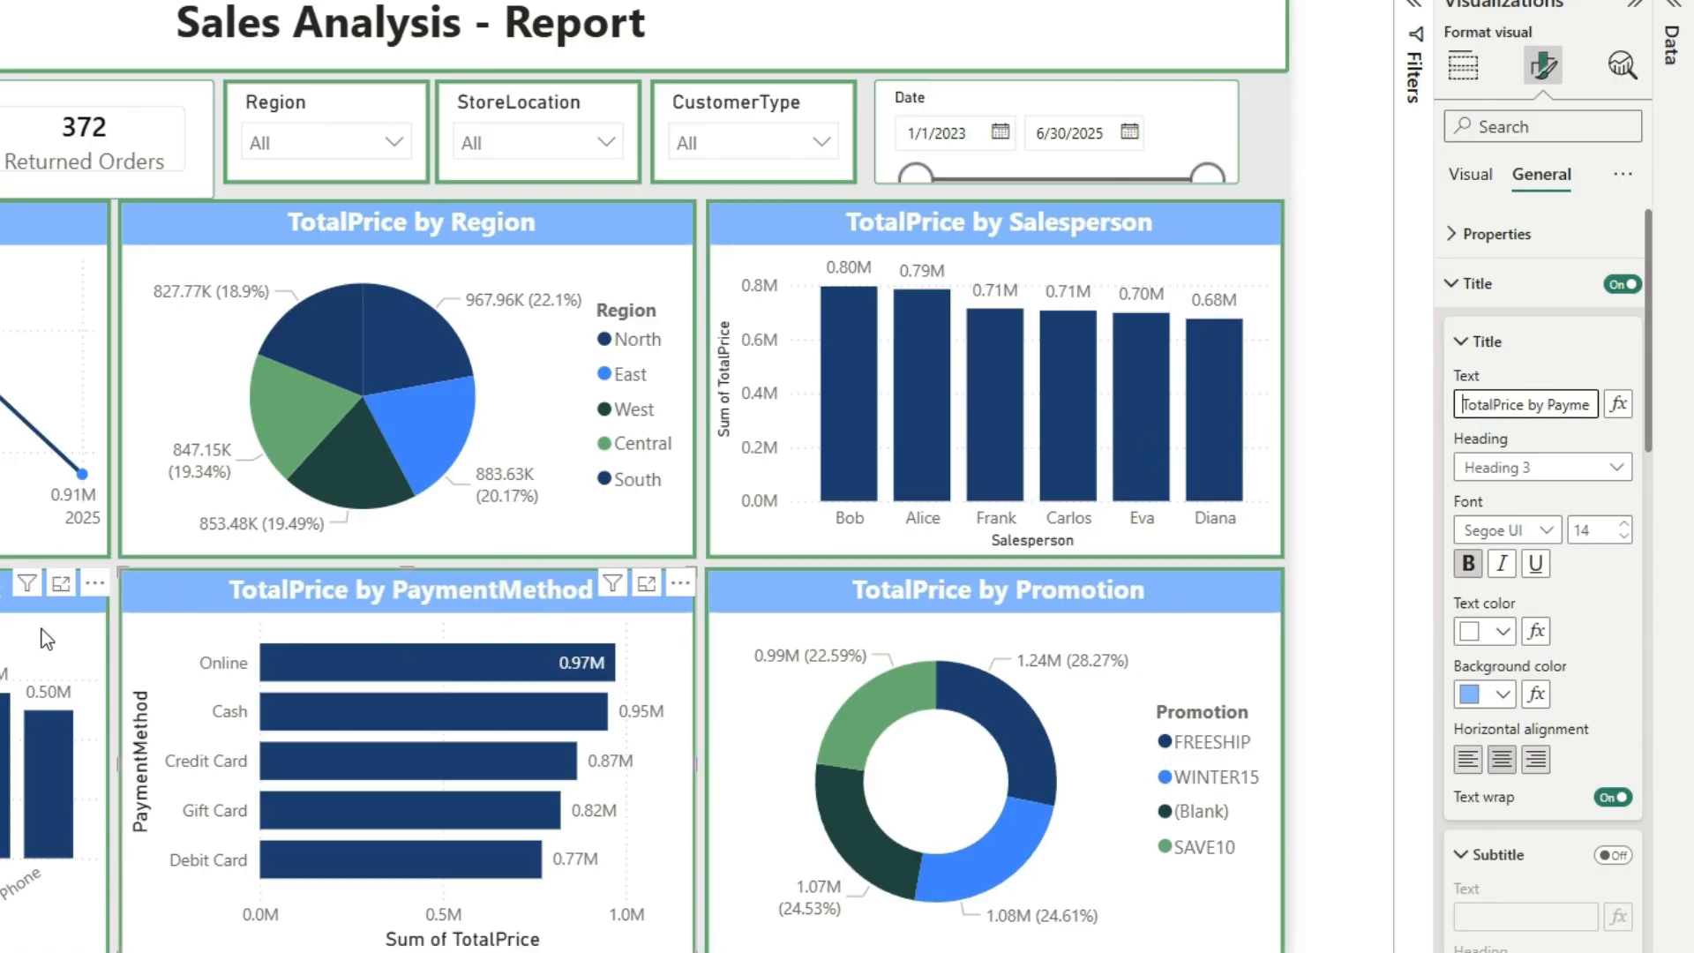
# Shorten the Product chart's title to "TotalPrice by Product".
pyautogui.click(34, 606)
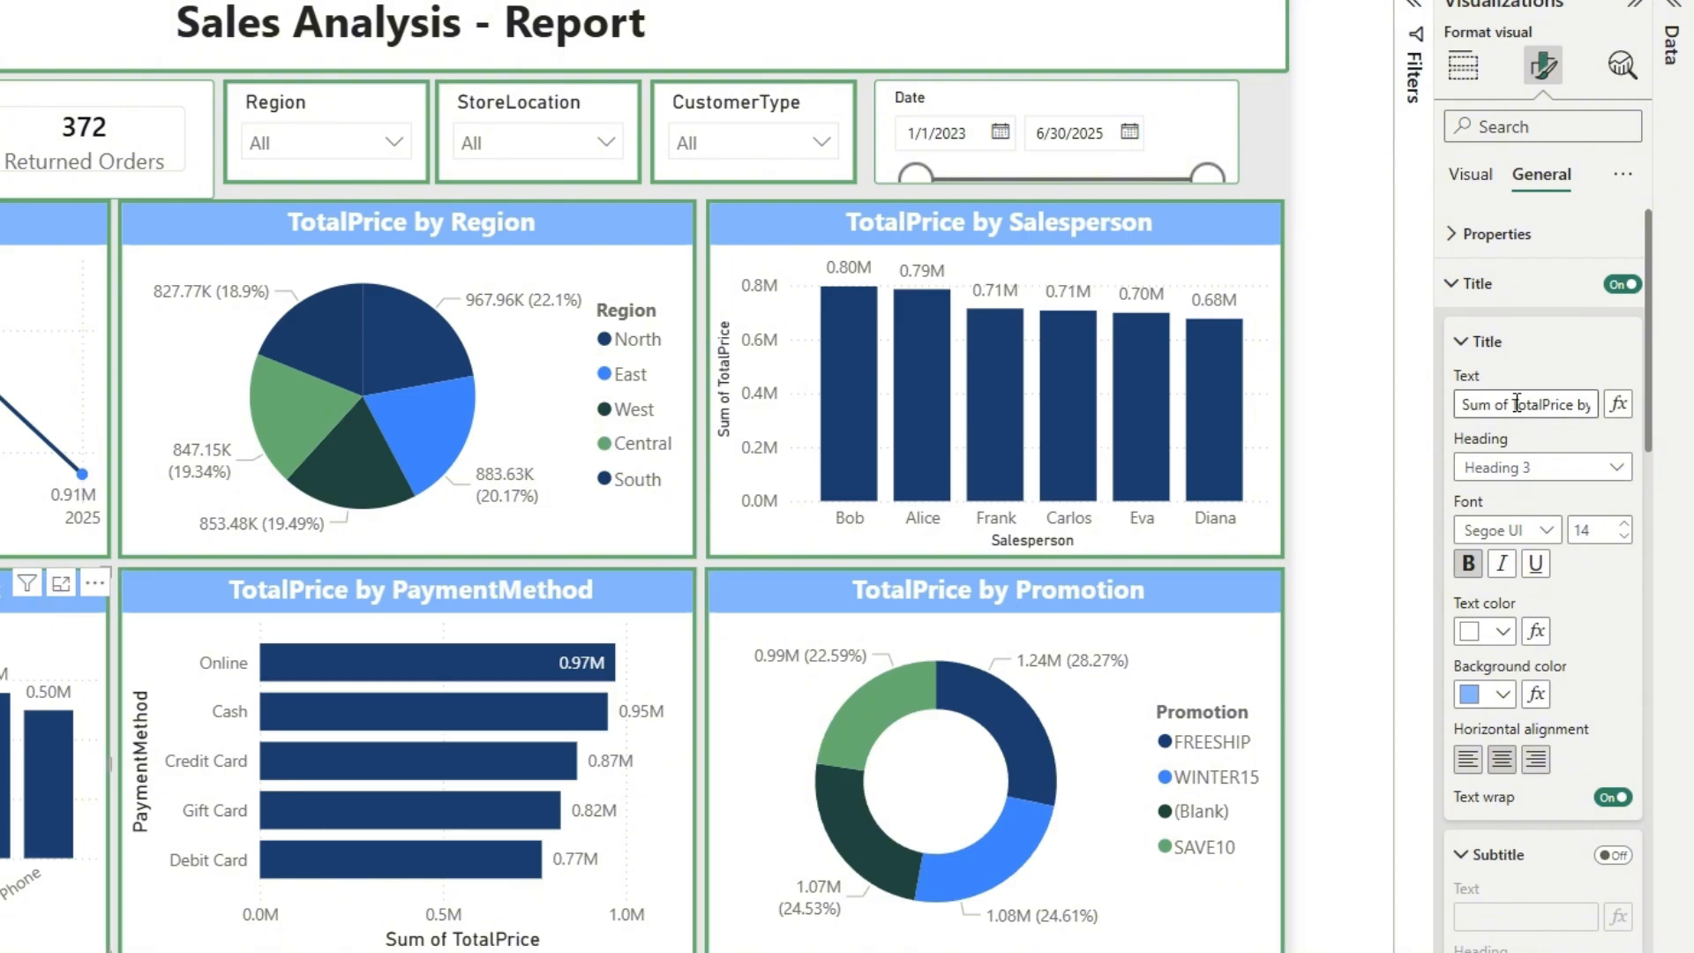
pyautogui.moveTo(1516, 403); pyautogui.dragTo(1052, 433)
pyautogui.press('BackSpace')
pyautogui.click(1331, 538)
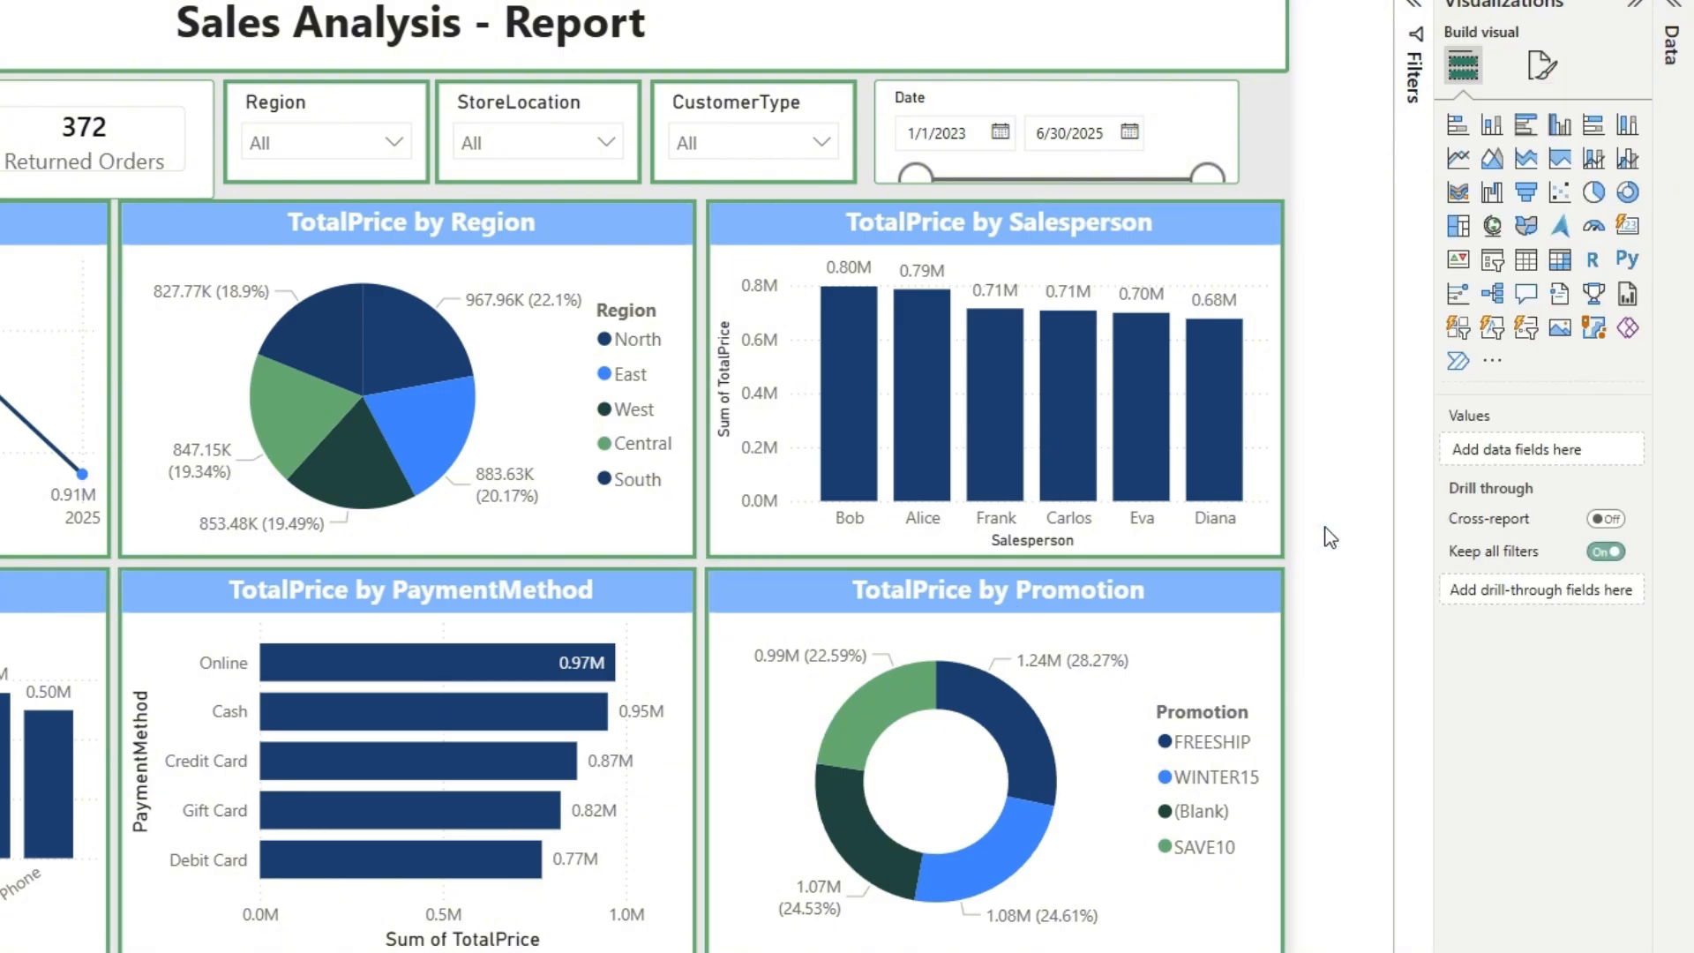
# Enlarge the Date slicer slightly in width and height so its whole range slider fits inside the frame.
pyautogui.click(1236, 176)
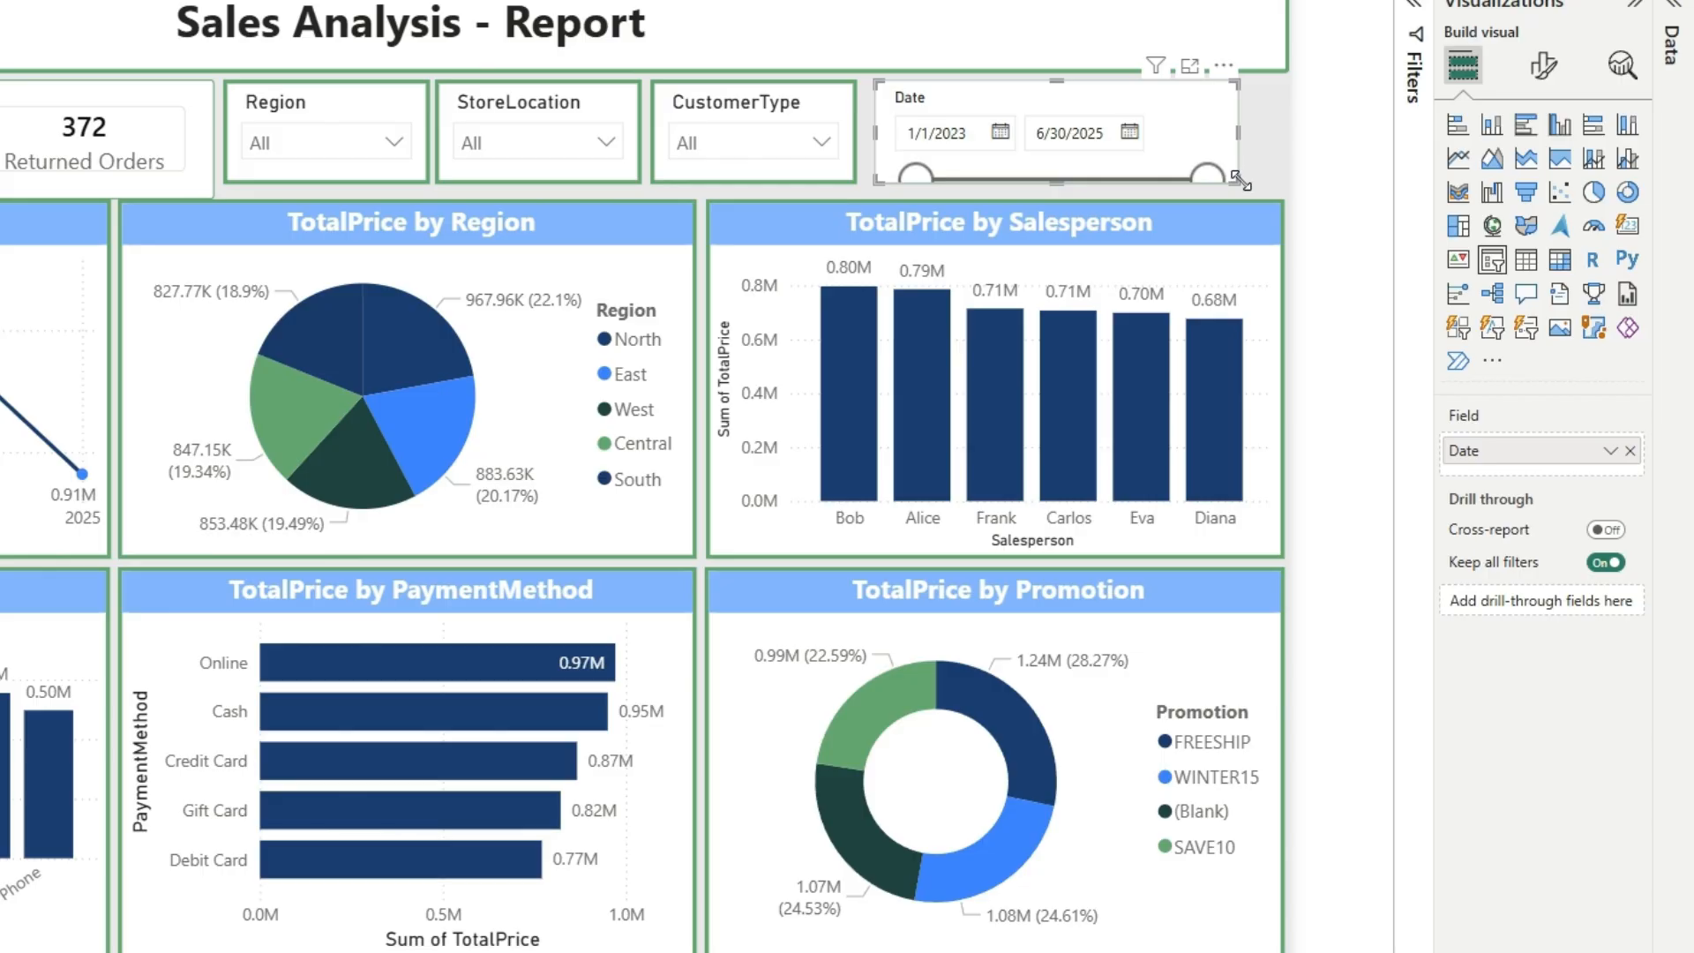
pyautogui.moveTo(1236, 186); pyautogui.dragTo(1252, 187)
pyautogui.moveTo(1252, 299); pyautogui.dragTo(1258, 308)
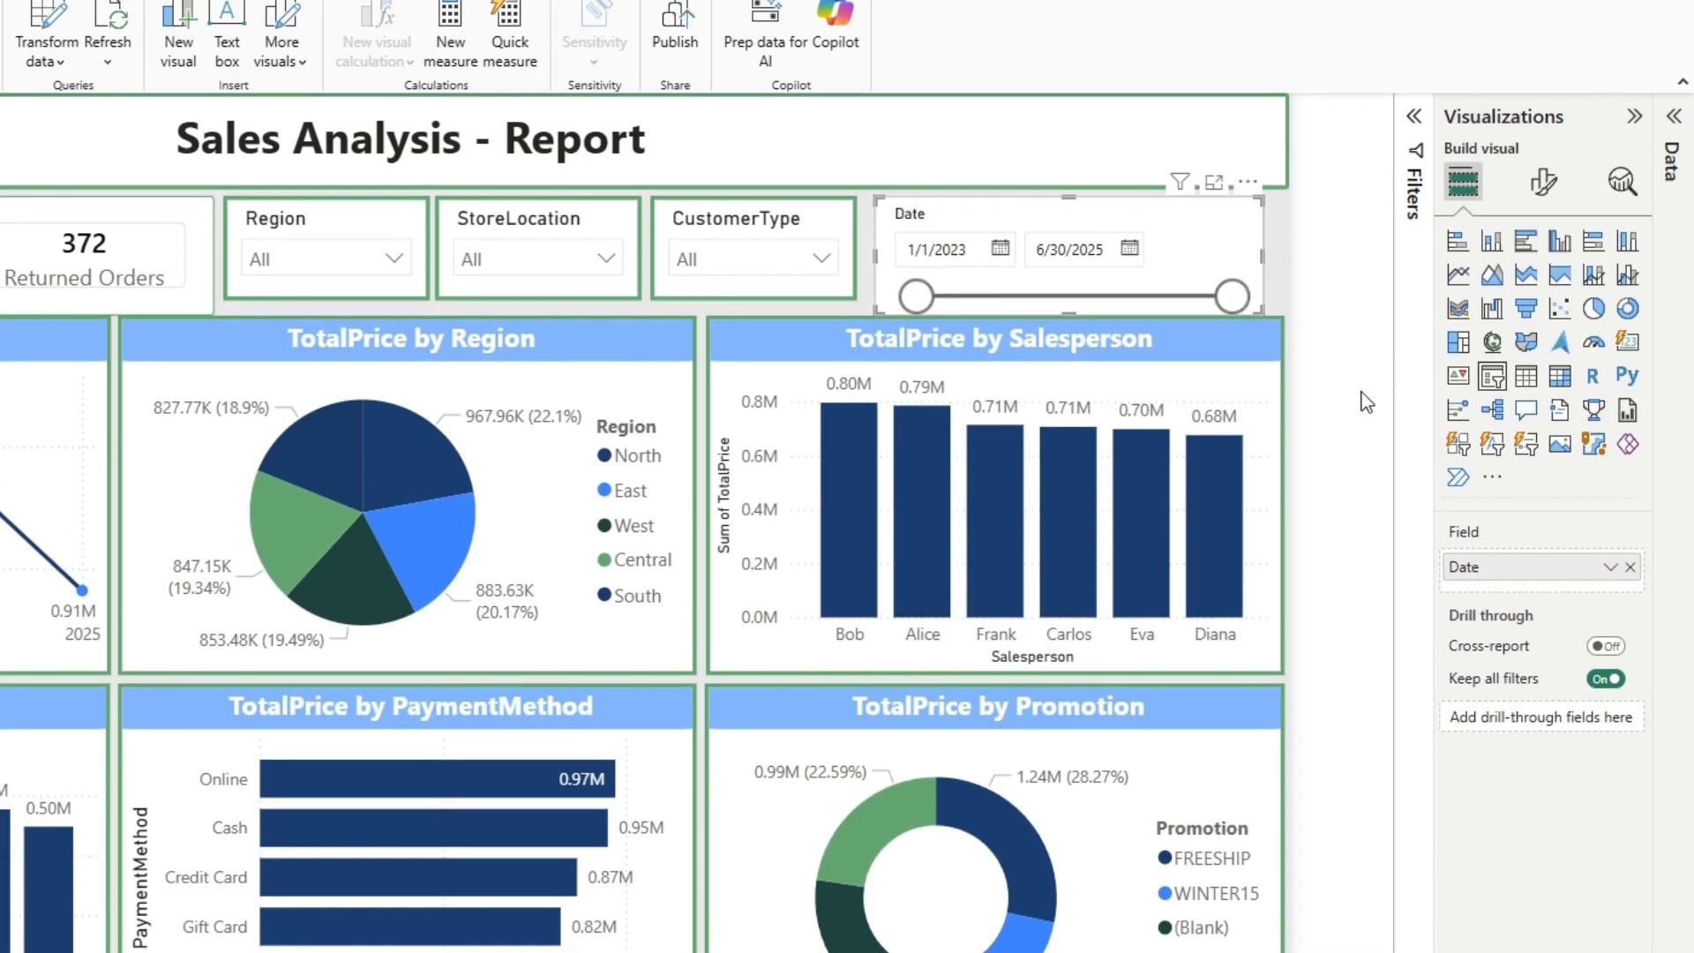
pyautogui.click(1314, 276)
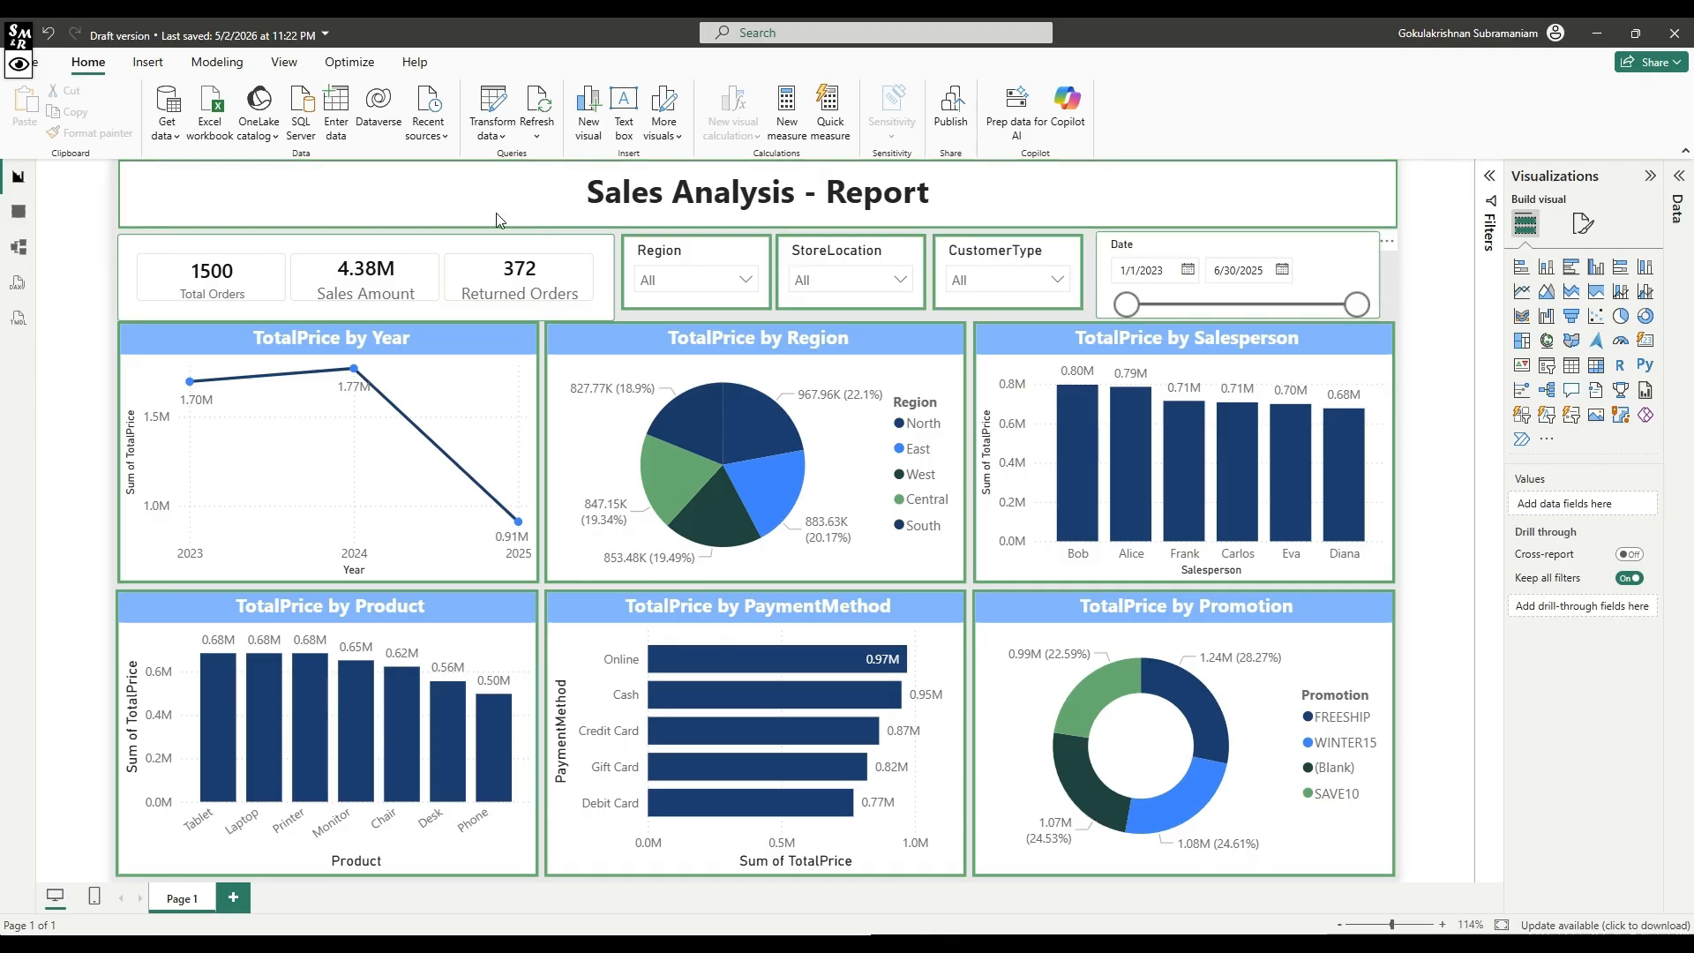
pyautogui.click(483, 251)
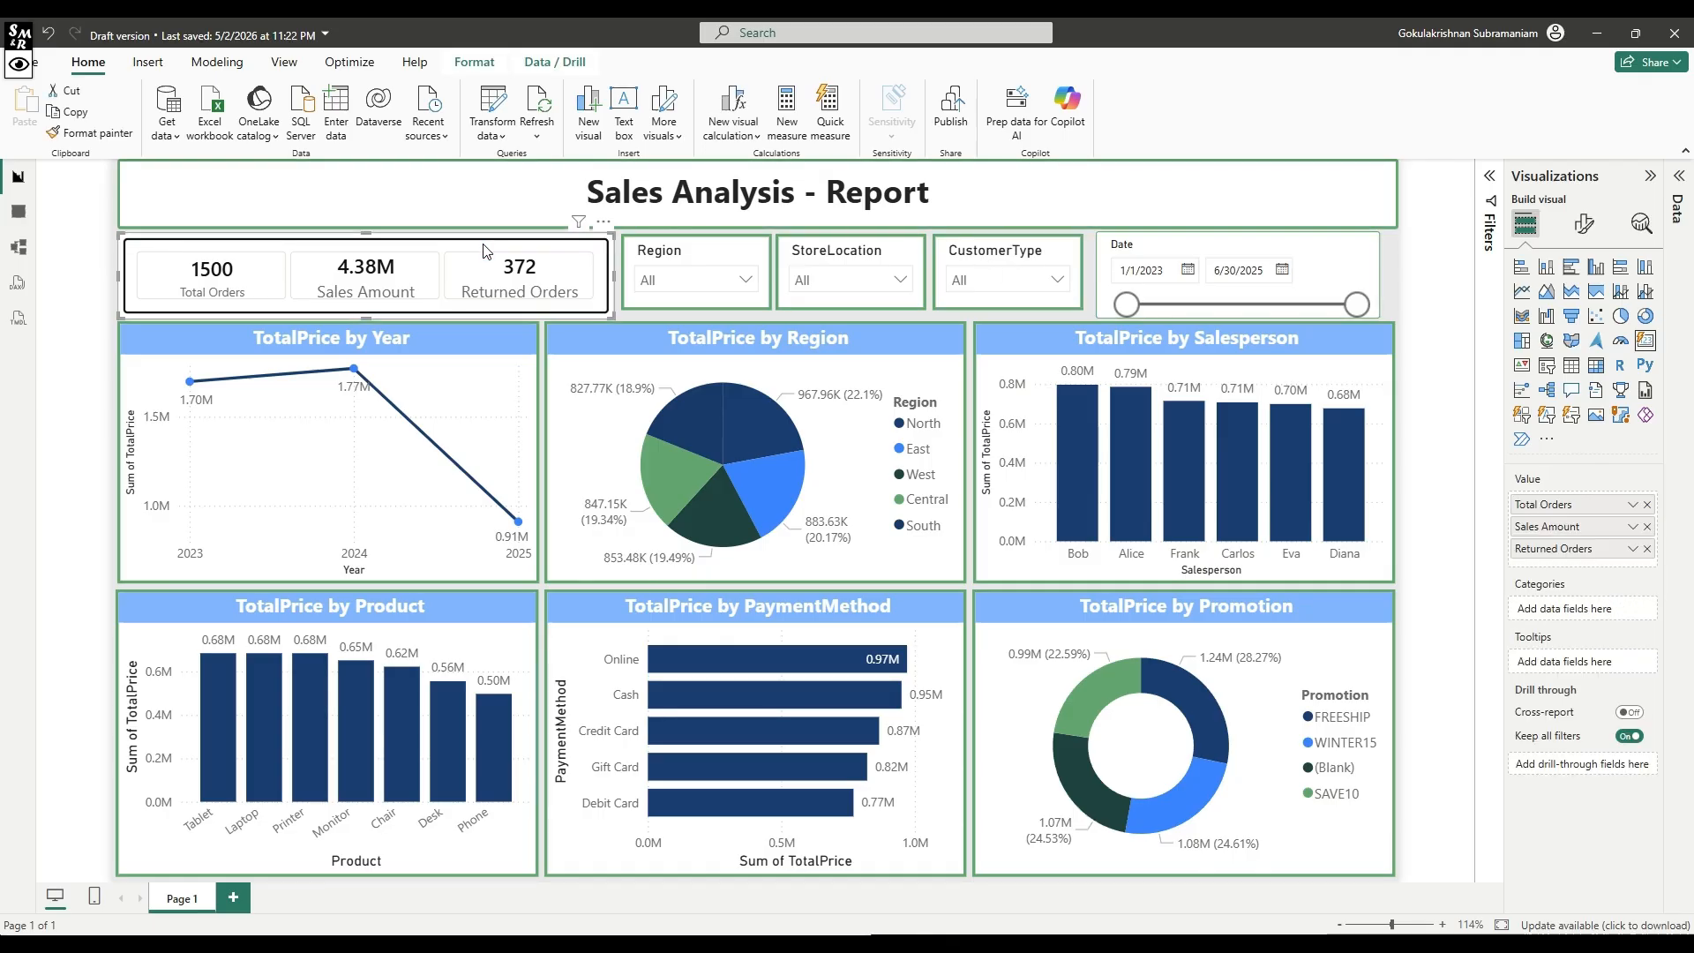
pyautogui.click(1427, 324)
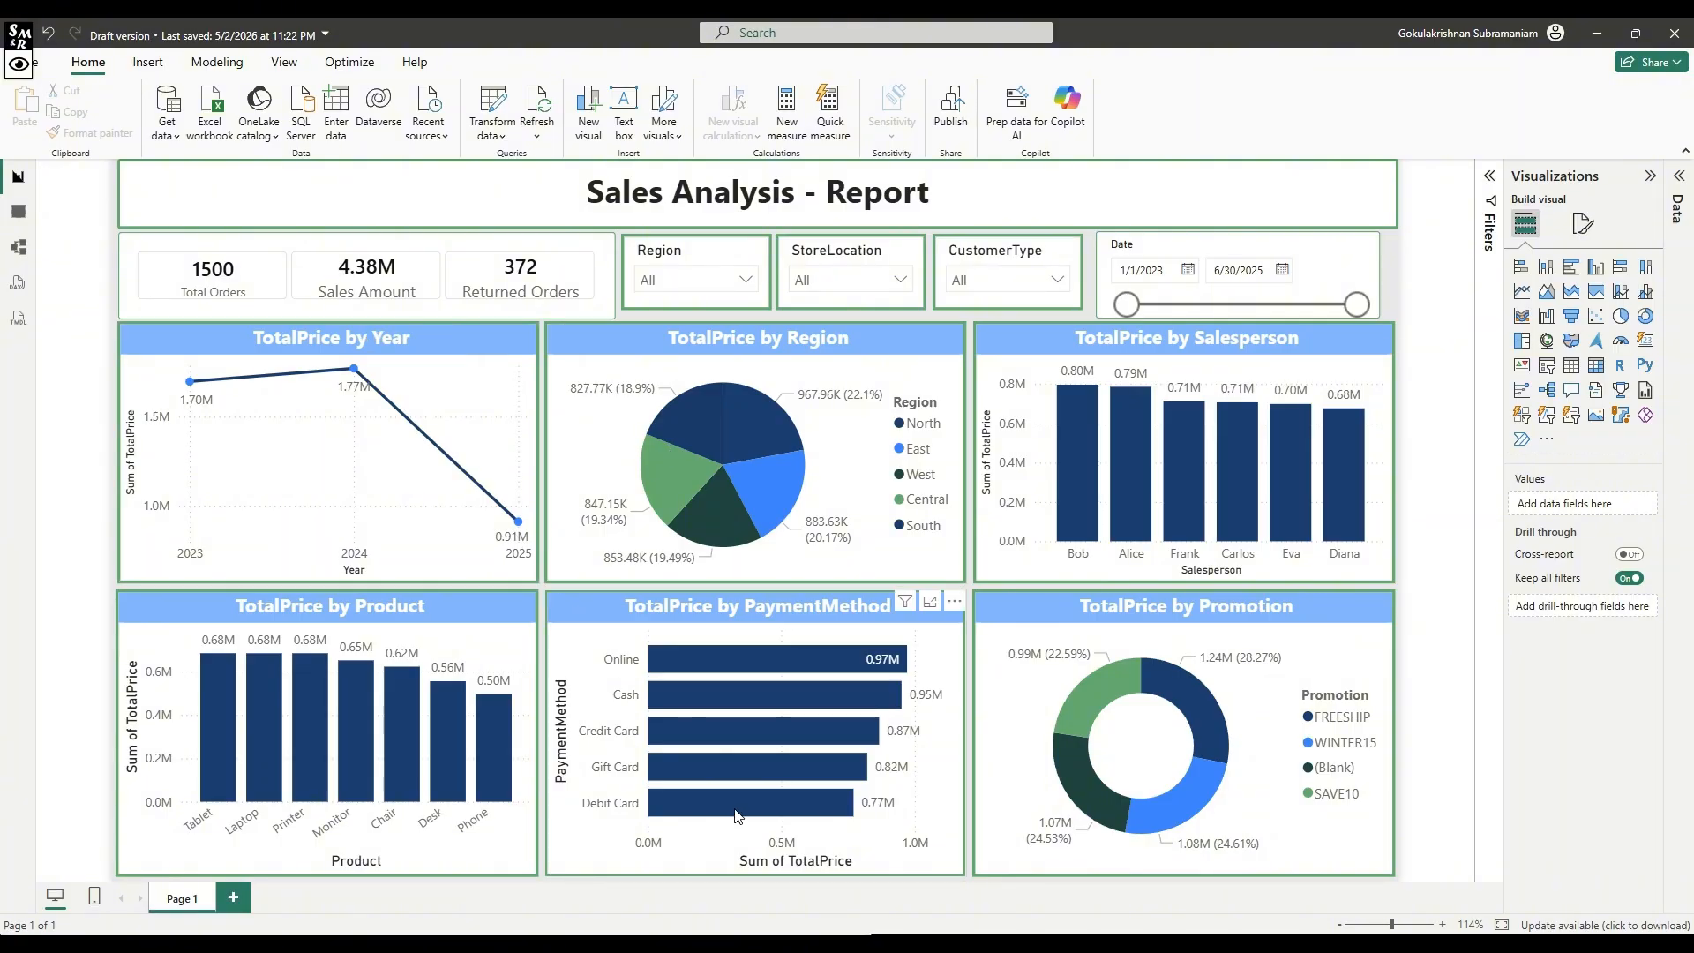
# Test the Region slicer by filtering the report to East and North in turn, and clear the selection.
pyautogui.click(678, 279)
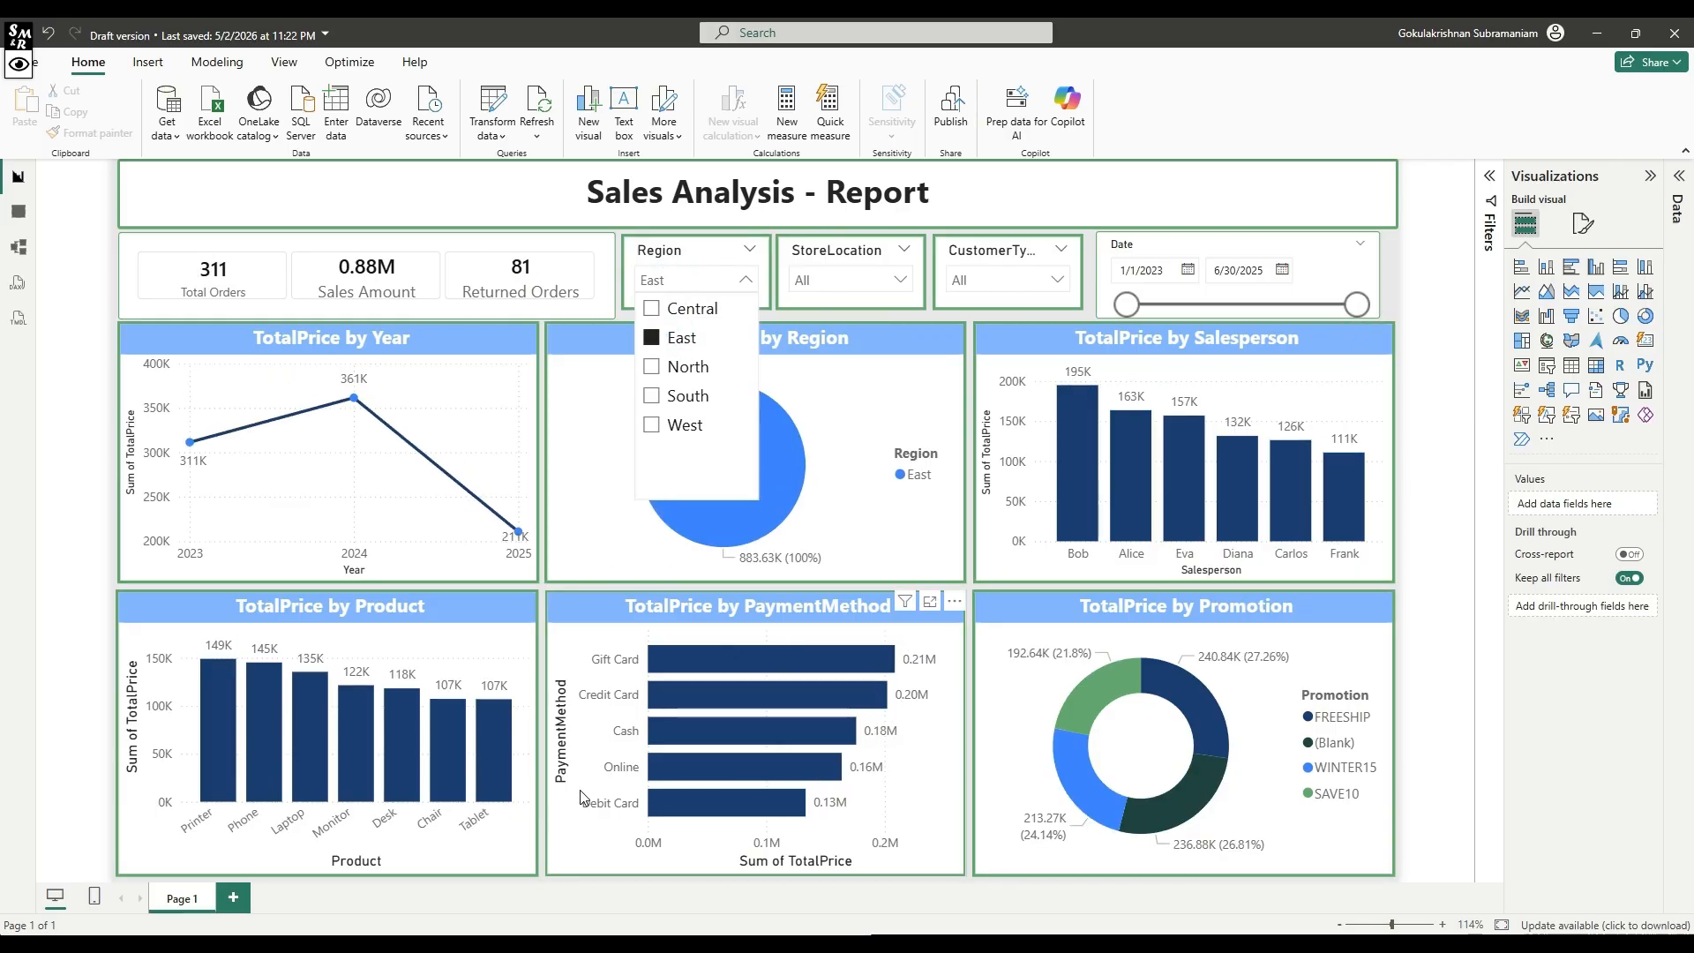
pyautogui.click(682, 367)
pyautogui.click(681, 368)
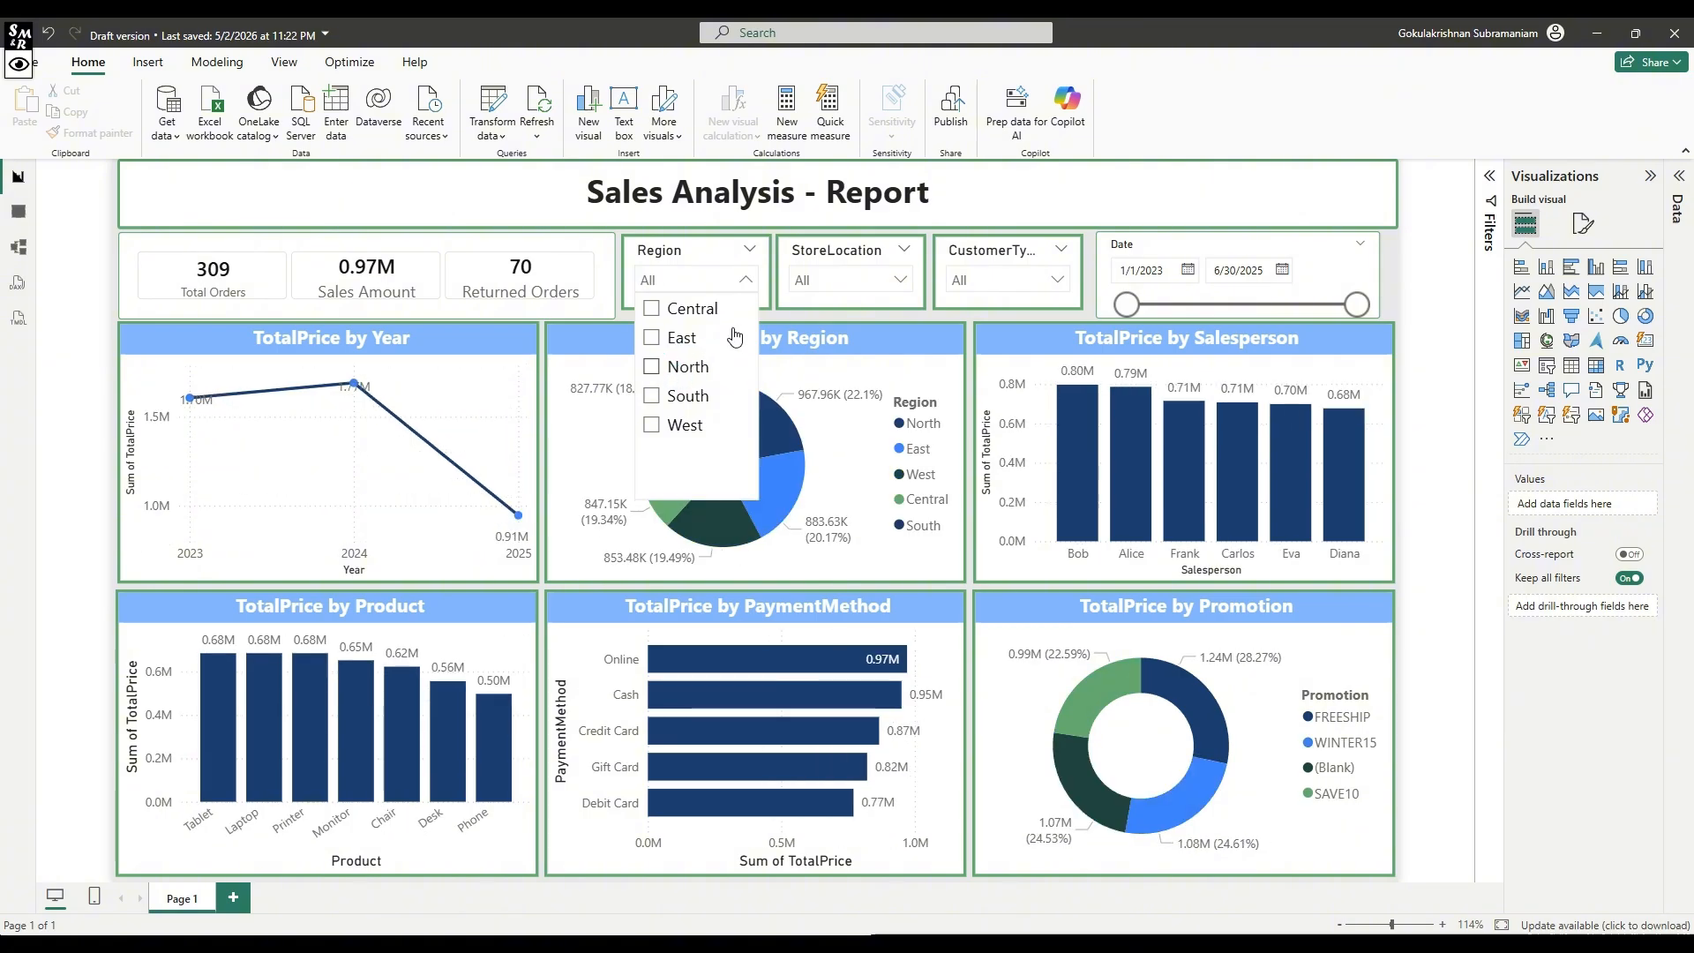
# Test the StoreLocation slicer by filtering the report to Store A, clear the filter and close the list.
pyautogui.click(838, 281)
pyautogui.click(829, 311)
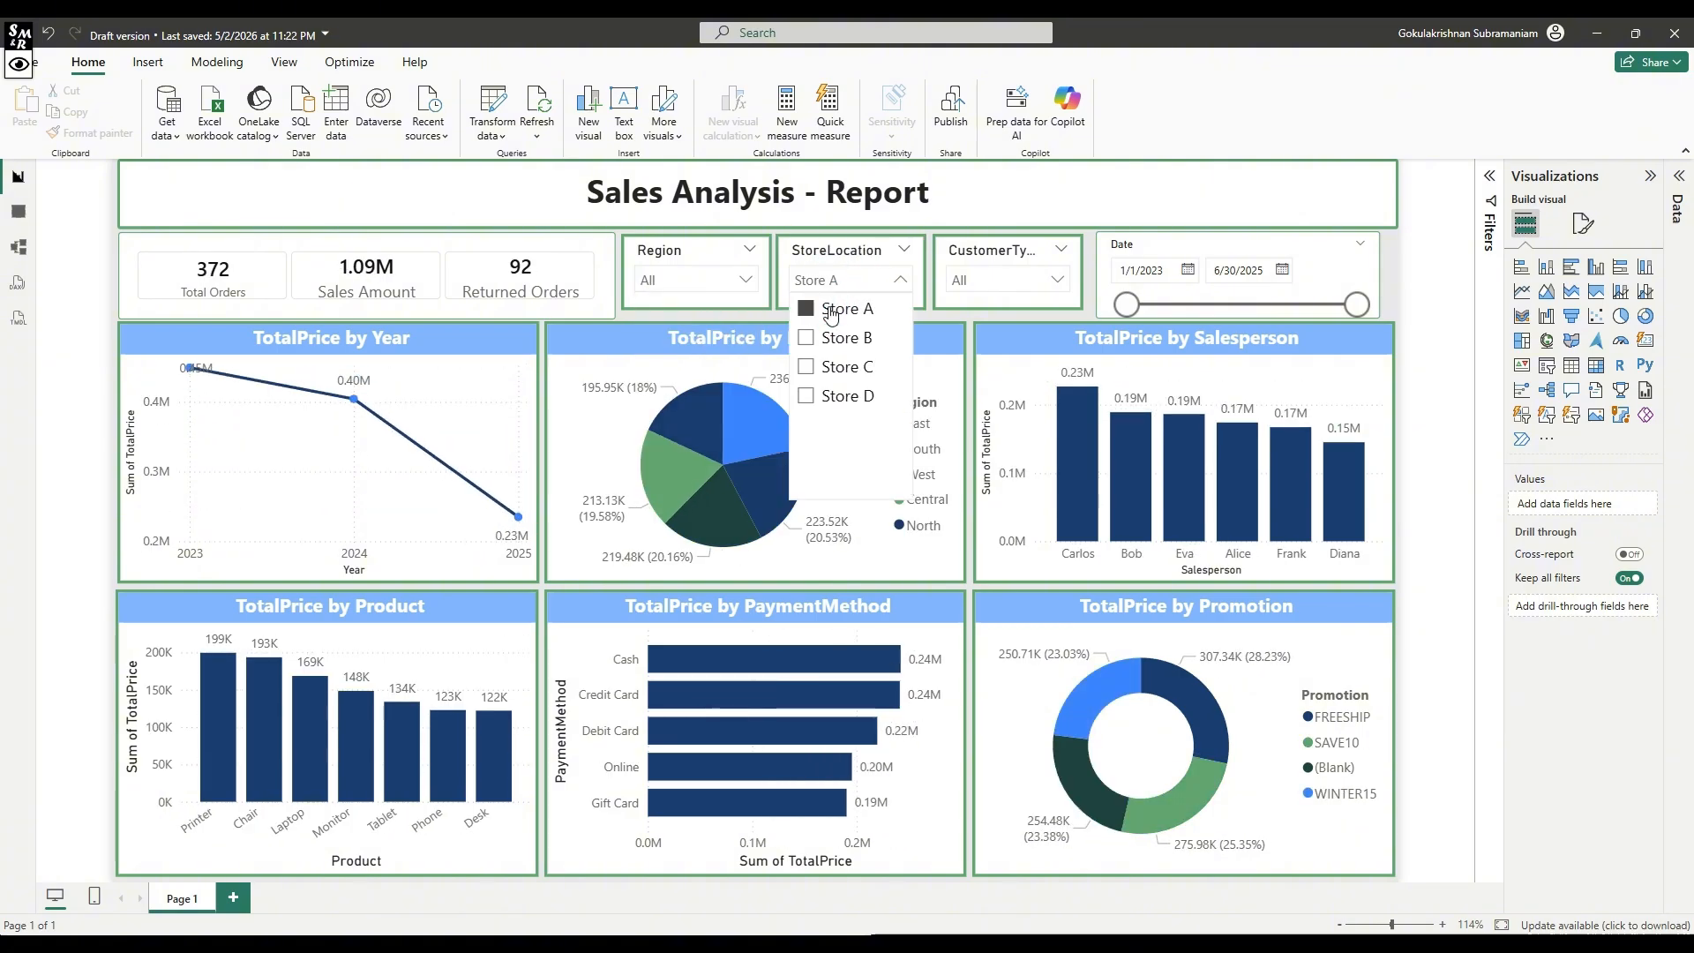
pyautogui.click(832, 311)
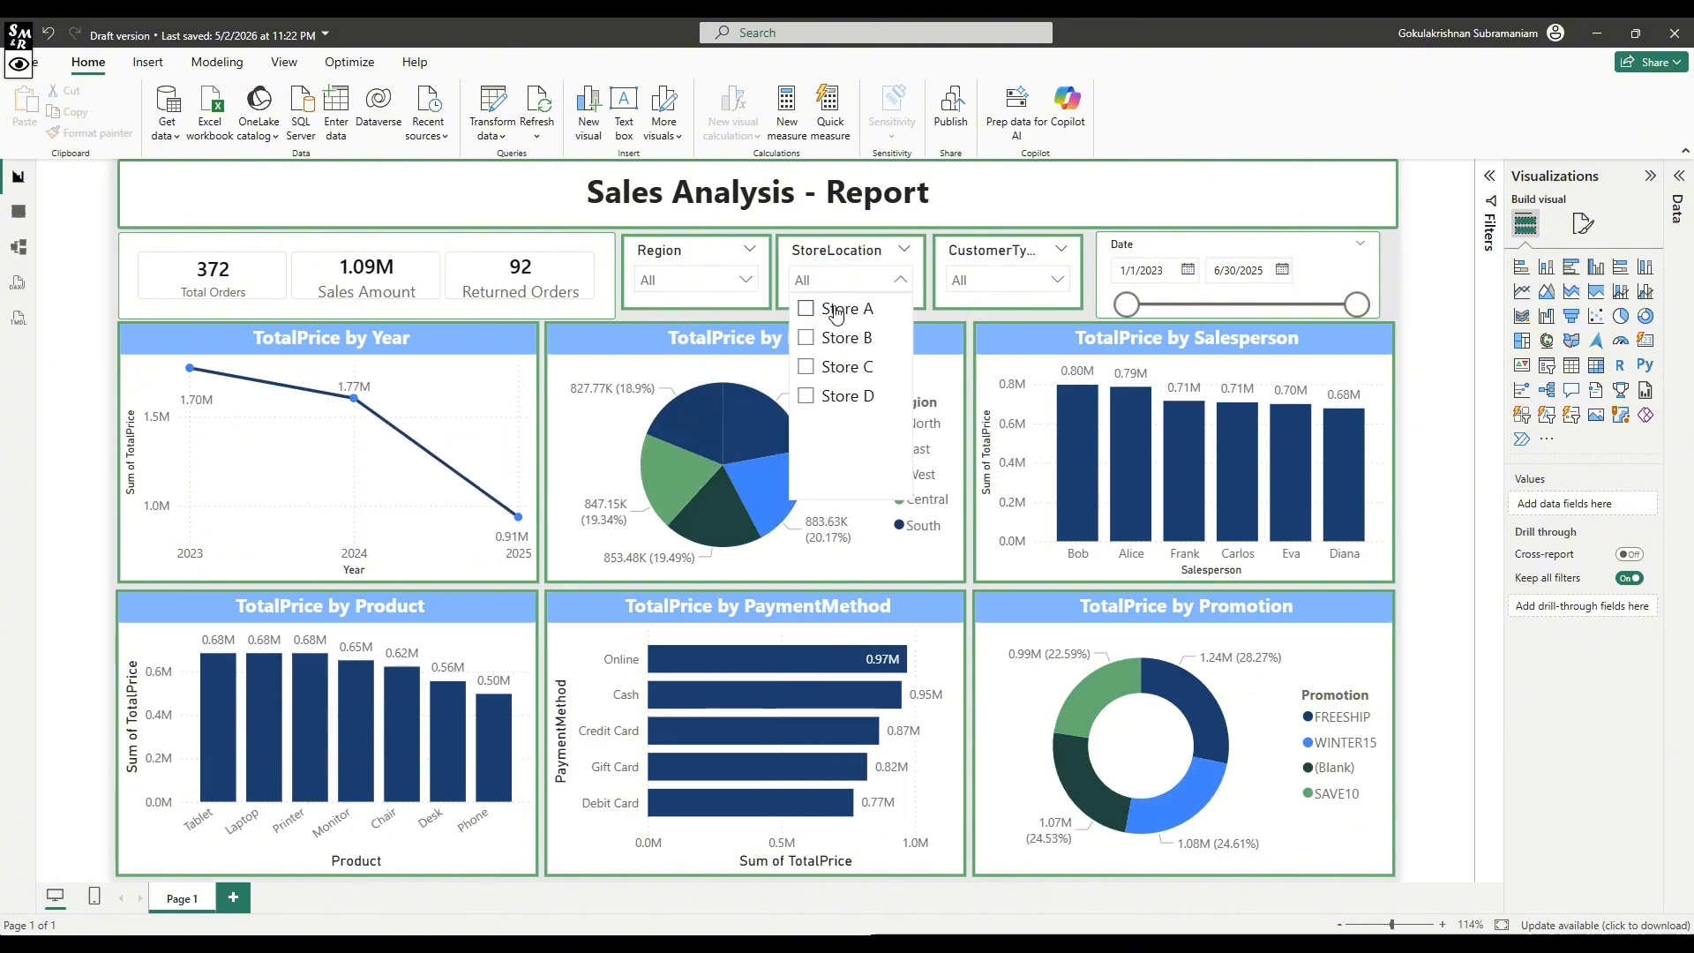
pyautogui.click(1424, 421)
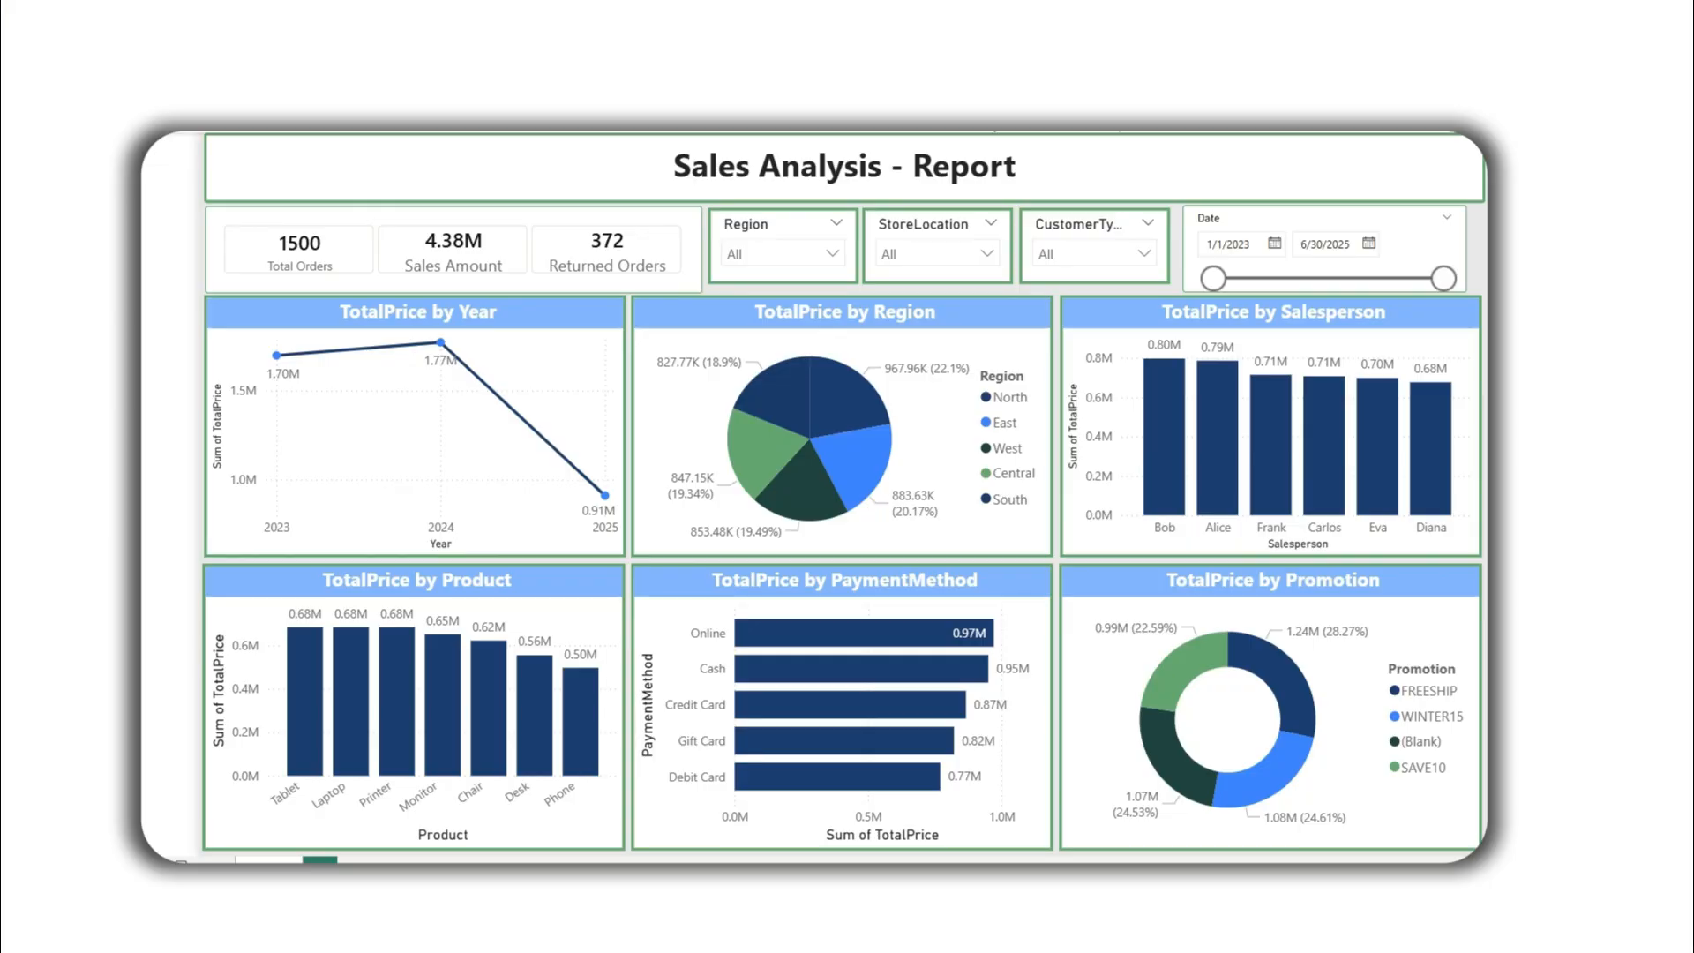